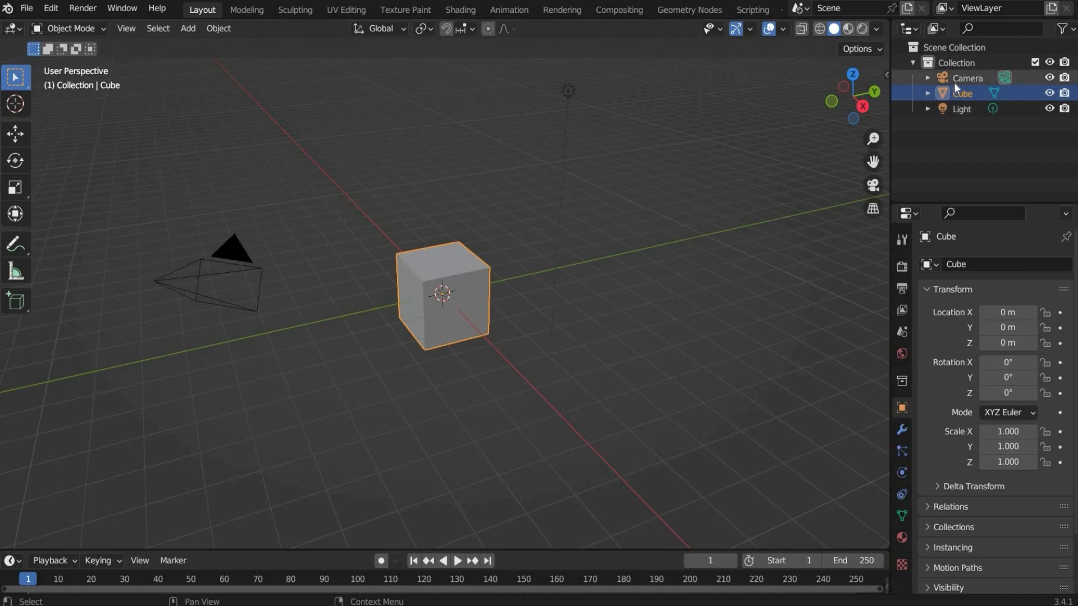
Step: Delete the default cube, camera and light from the scene
key("x")
left_click(954, 83)
key("x")
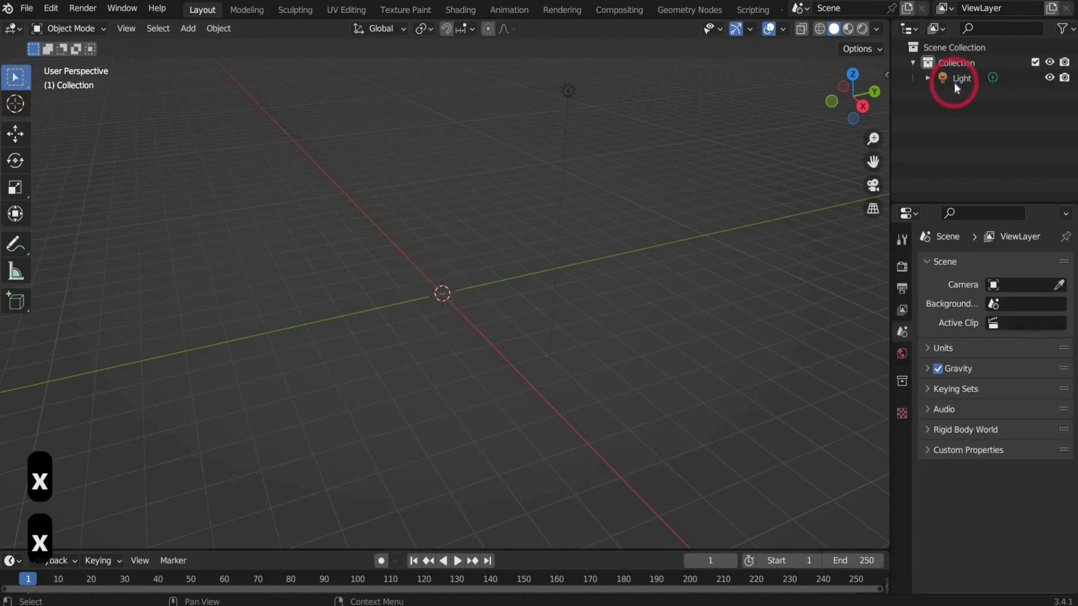
left_click(955, 83)
key("x")
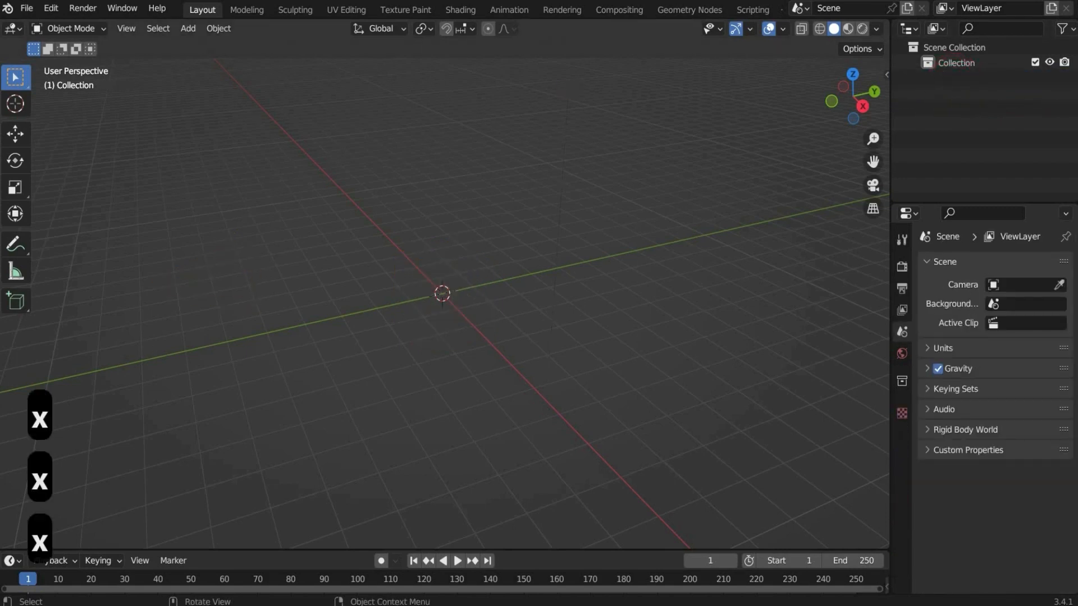
Step: Add a plane mesh at the world origin
left_click(191, 27)
mouse_move(254, 43)
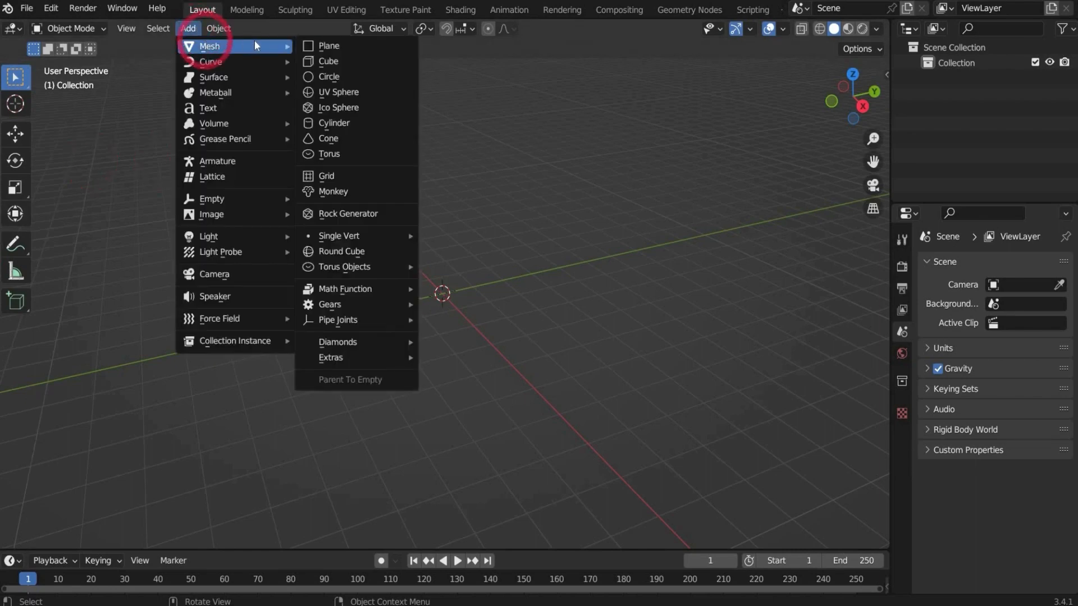
left_click(340, 45)
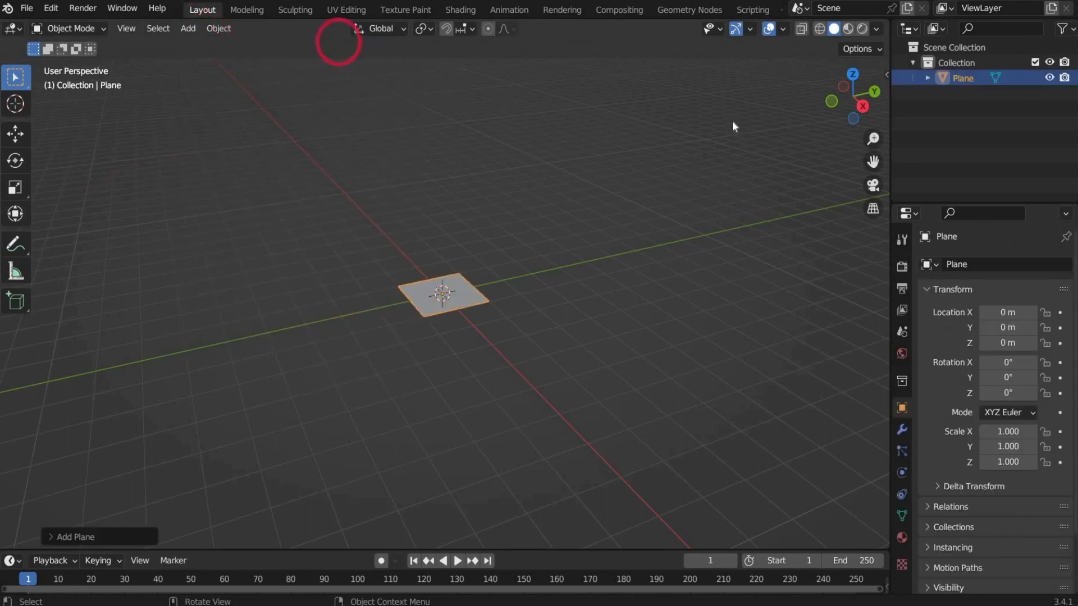
Step: In top view, set the plane's X and Y scale to 1.72
left_click(853, 74)
left_click(886, 74)
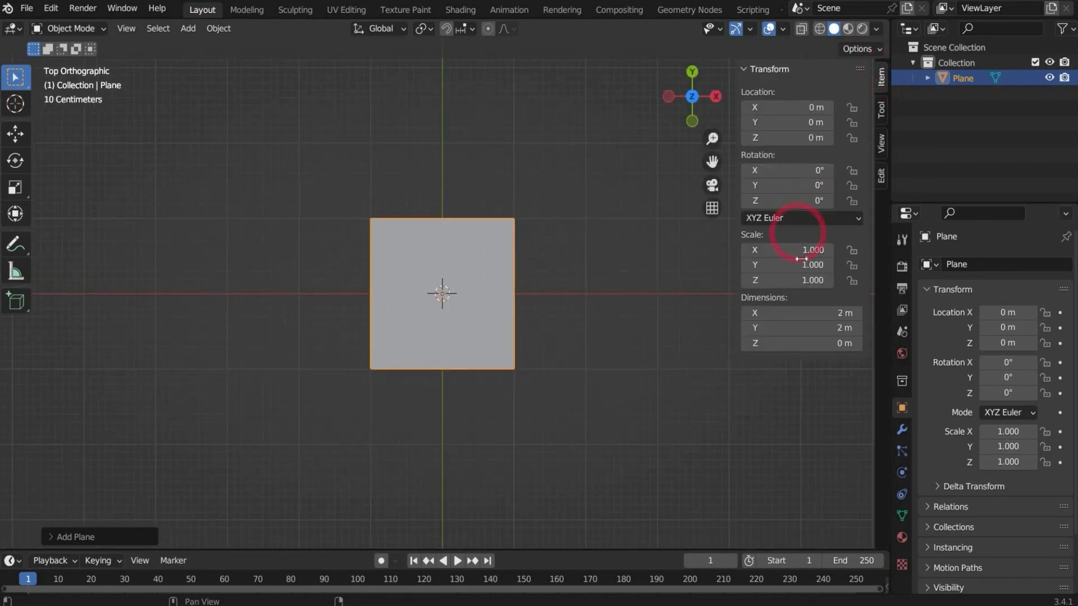
left_click(802, 249)
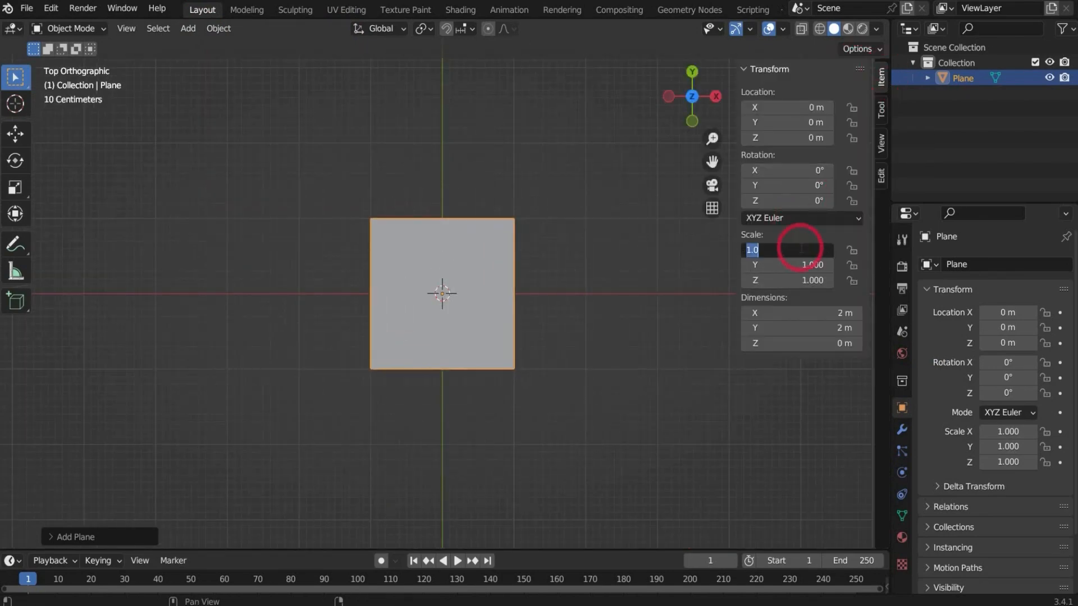
type("1")
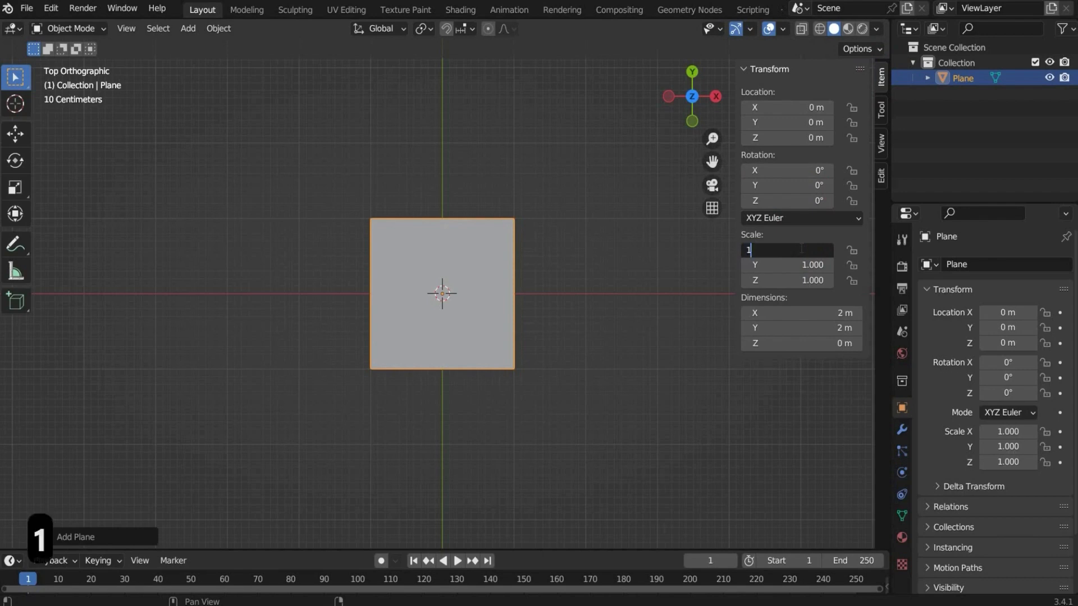
type(".72")
key("Return")
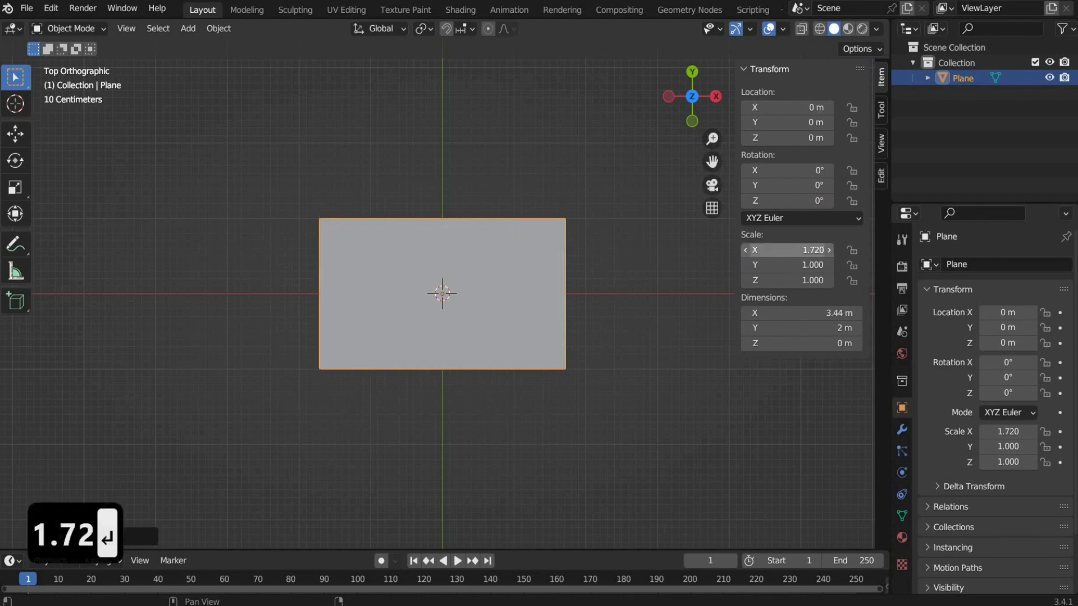
left_click(789, 262)
type("1.72")
key("Return")
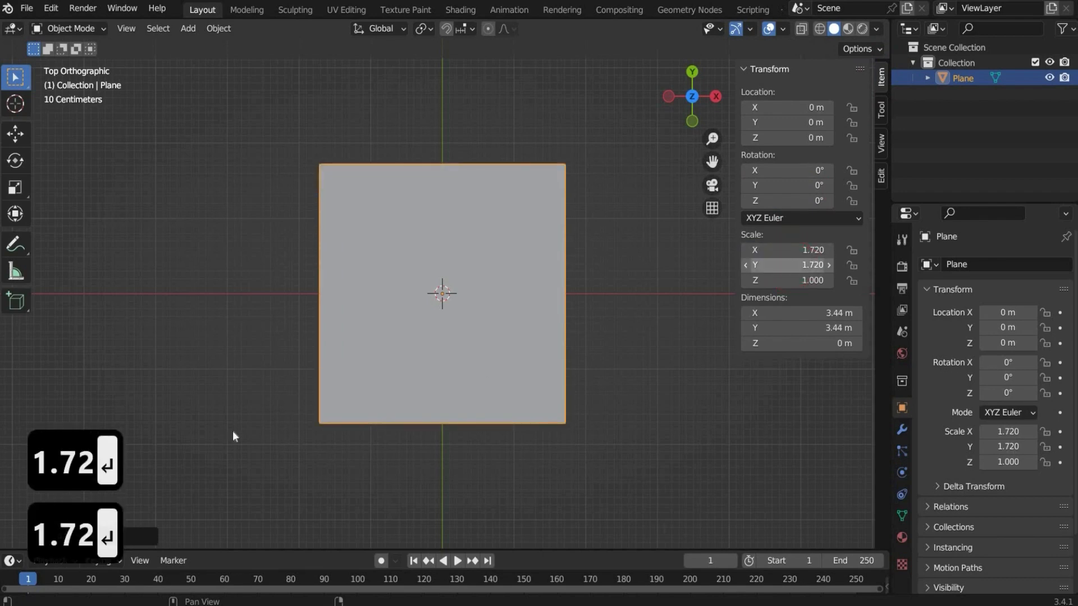
Step: Subdivide the plane in Edit Mode with the number of cuts set to 5
left_click(83, 31)
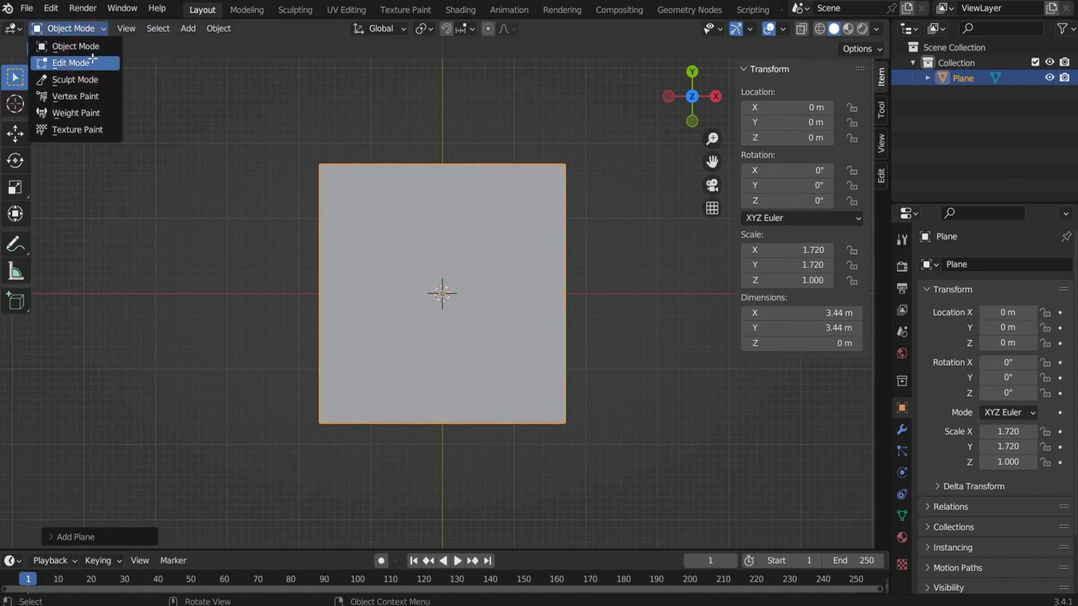
left_click(93, 60)
right_click(343, 232)
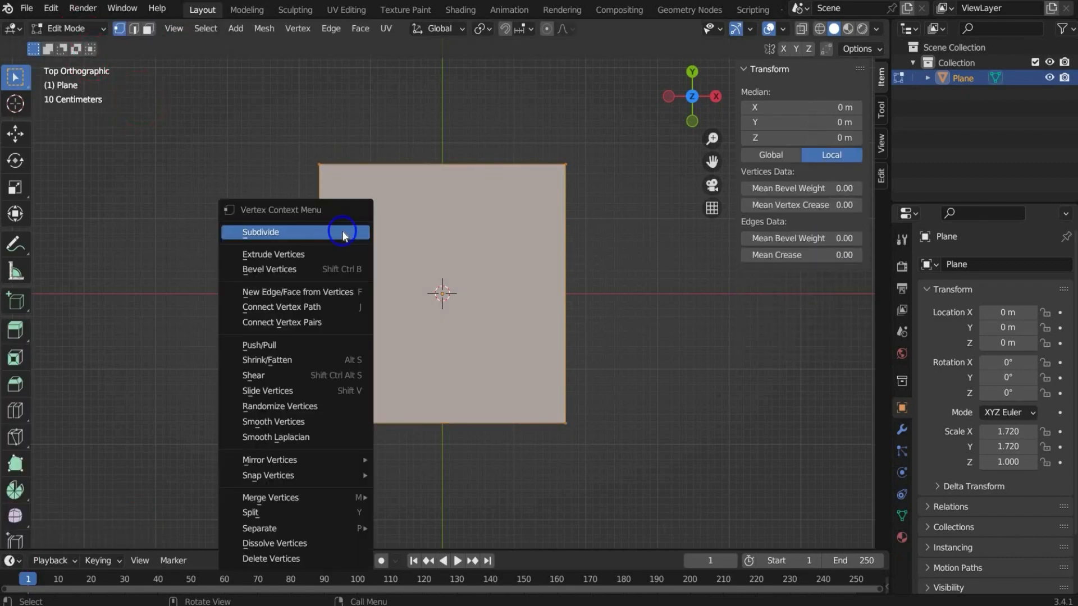
left_click(342, 232)
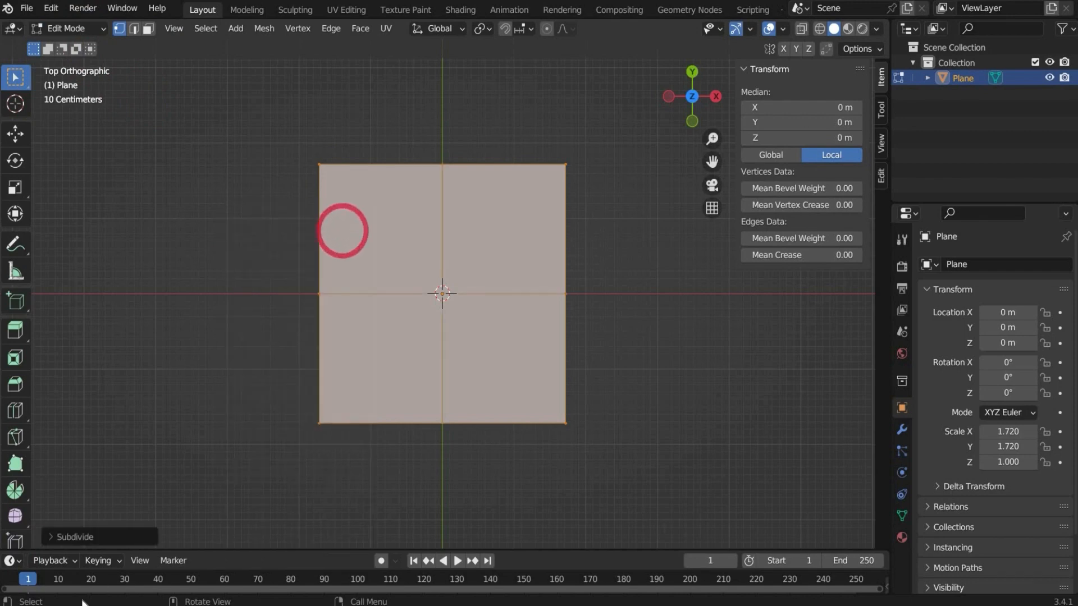
left_click(101, 537)
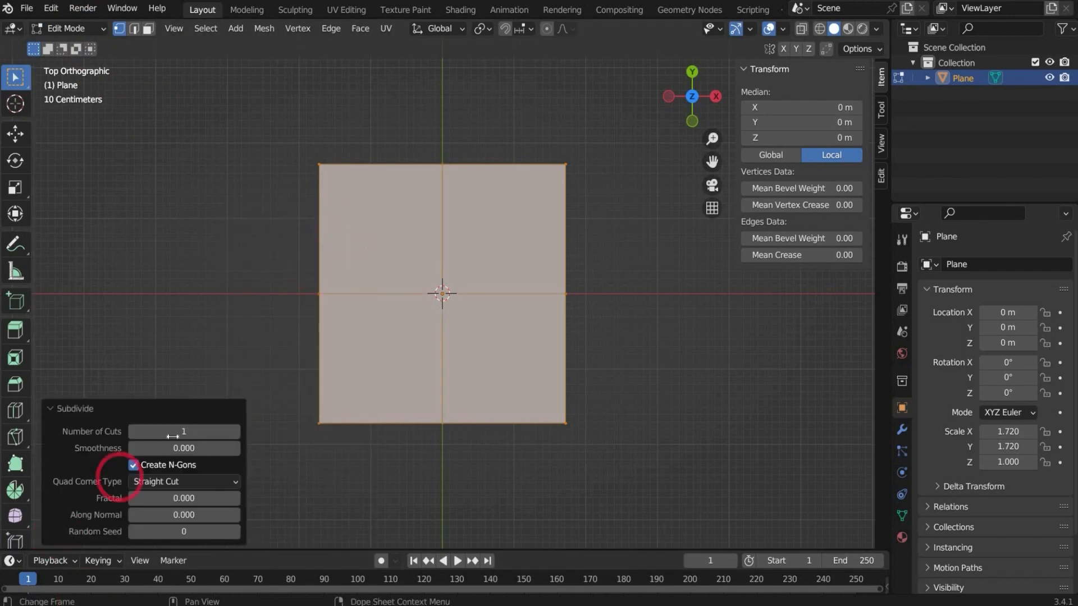
left_click(171, 432)
type("5")
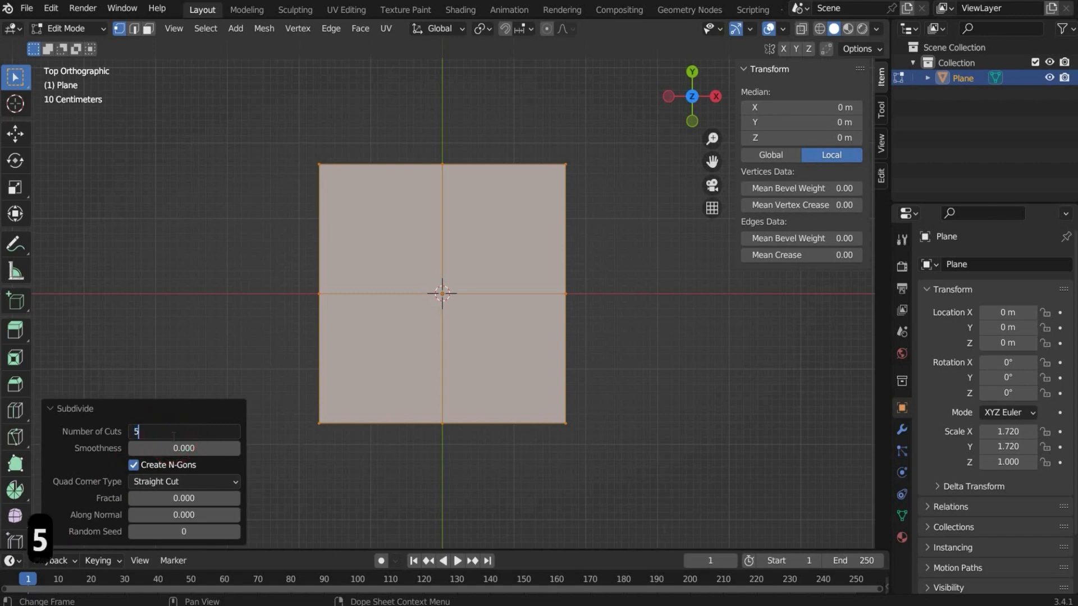
key("Return")
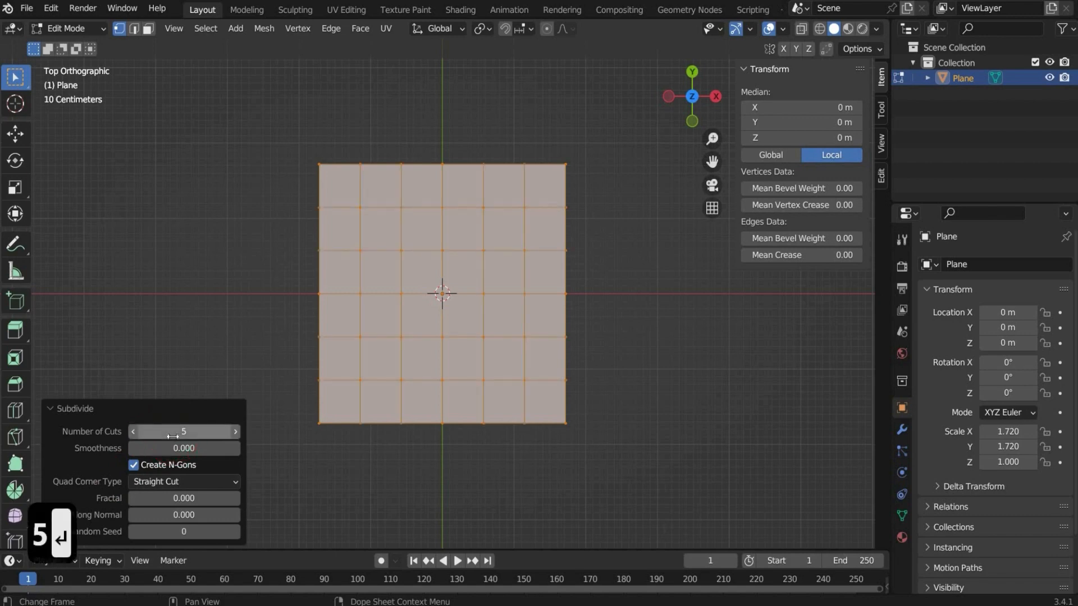
Step: Delete the eight central faces of the plane, two columns wide and four rows high, to cut a rectangular opening
left_click(150, 32)
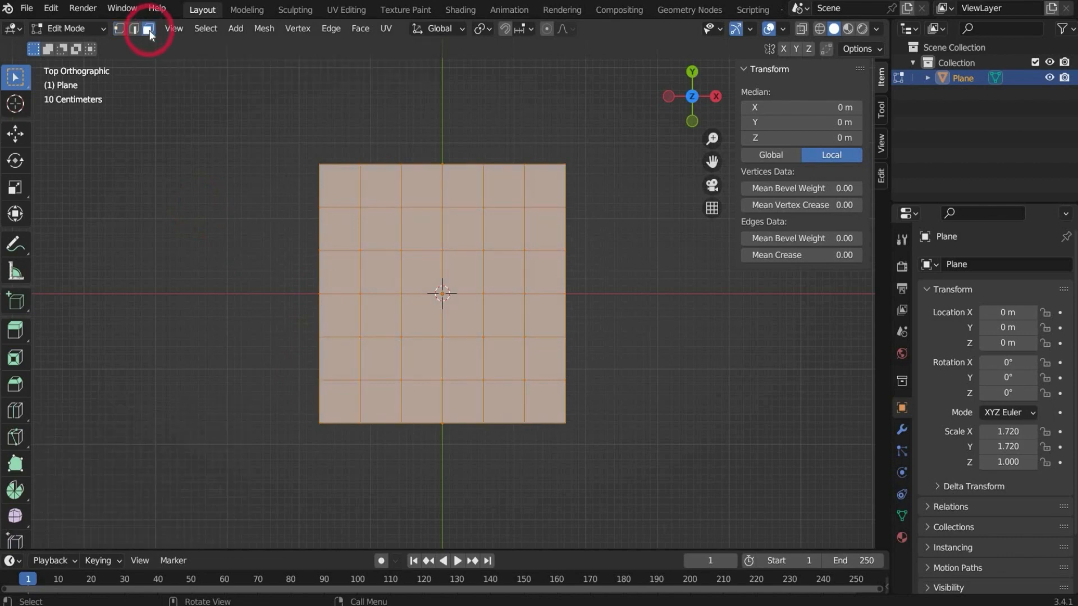
left_click(413, 245)
left_click(477, 240, "shift")
left_click(417, 275, "shift")
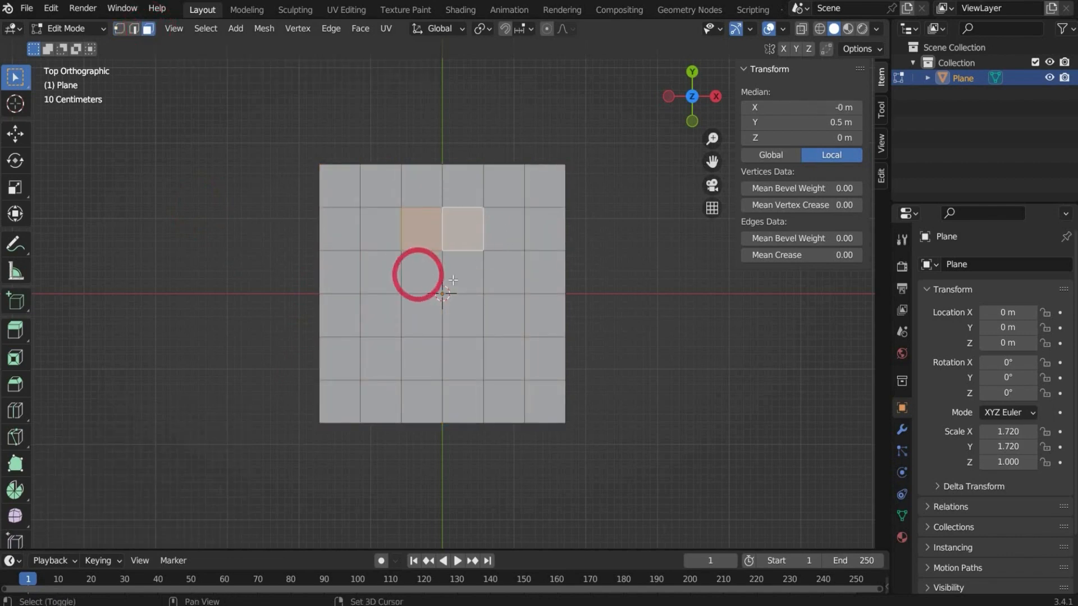
left_click(454, 275, "shift")
left_click(429, 306, "shift")
left_click(458, 314, "shift")
left_click(440, 350, "shift")
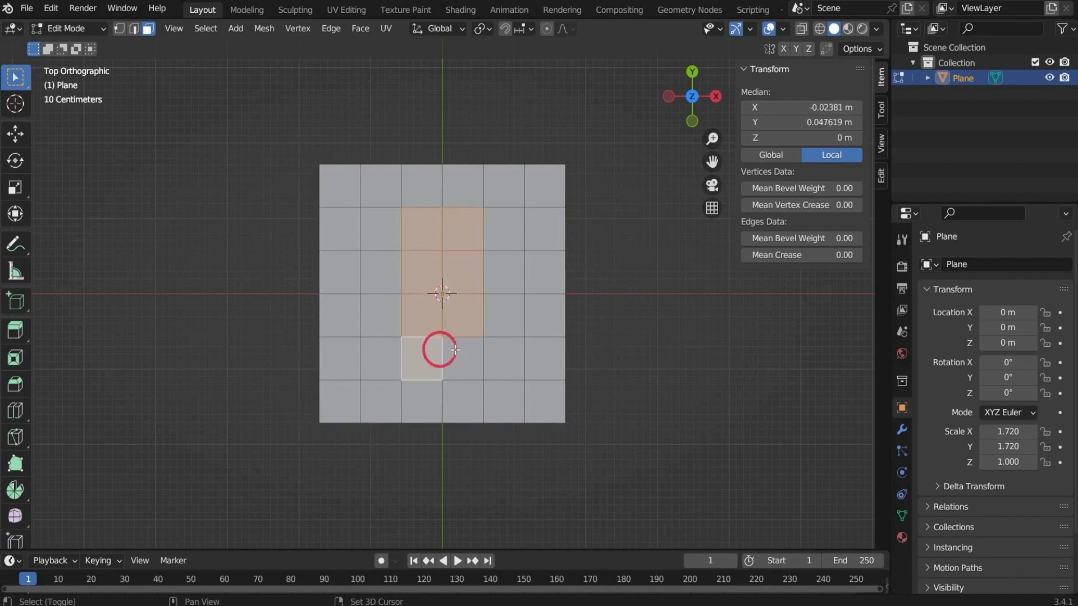
left_click(455, 350, "shift")
key("x")
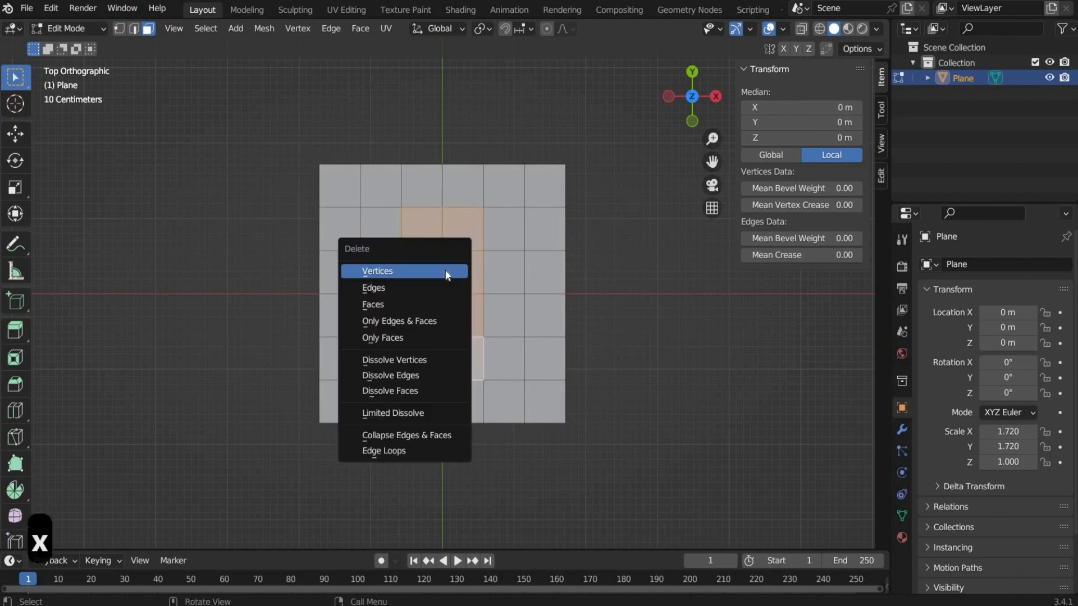
left_click(444, 305)
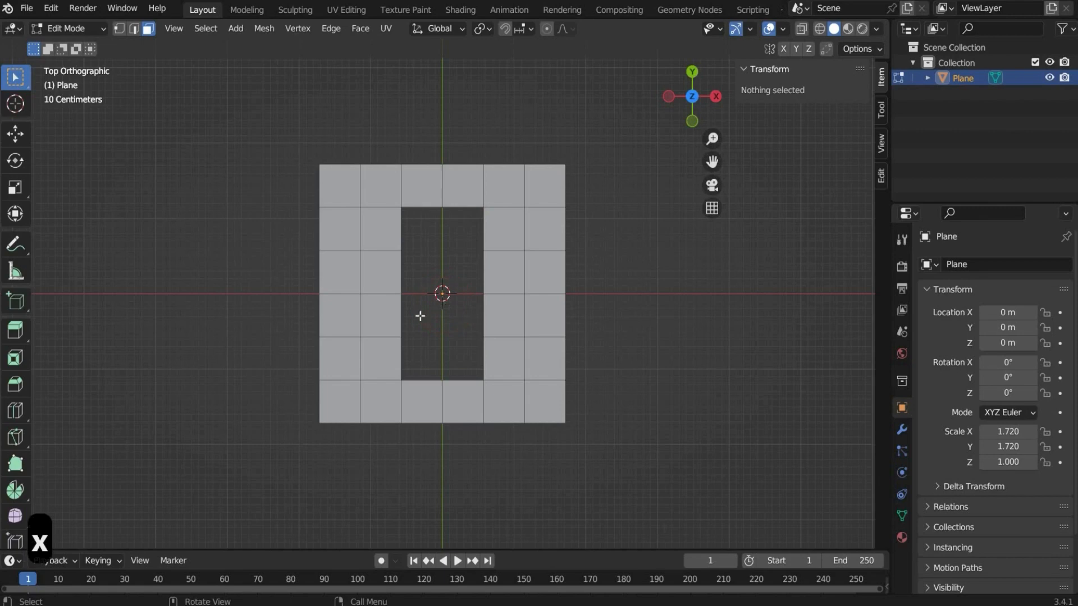
Step: Return to Object Mode, deselect the plane and add a cylinder mesh at the origin
left_click(96, 30)
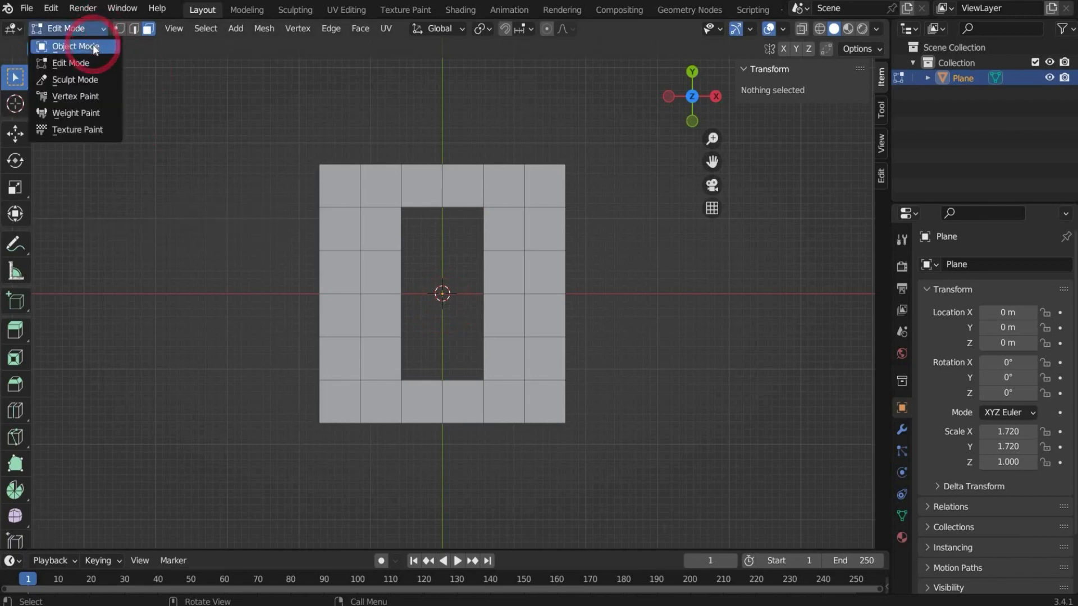
left_click(92, 45)
left_click(170, 52)
left_click(188, 28)
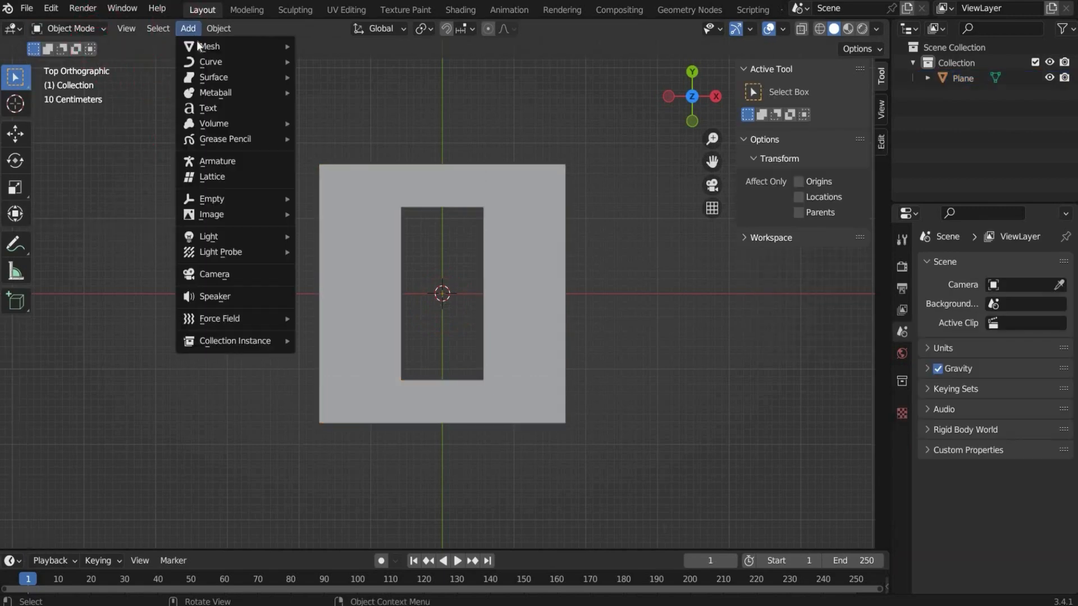
mouse_move(200, 46)
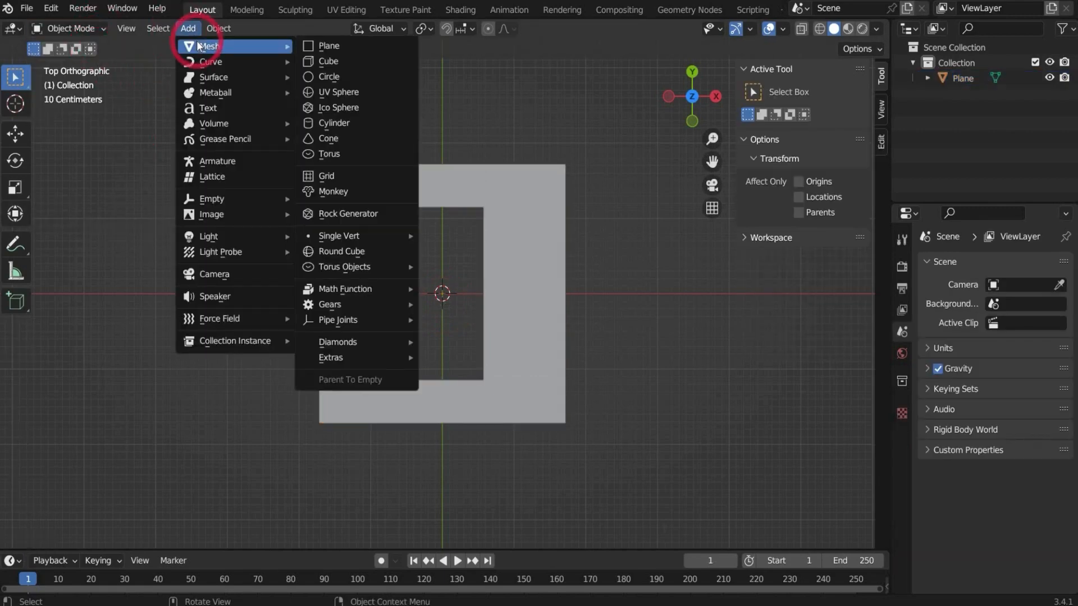
left_click(358, 119)
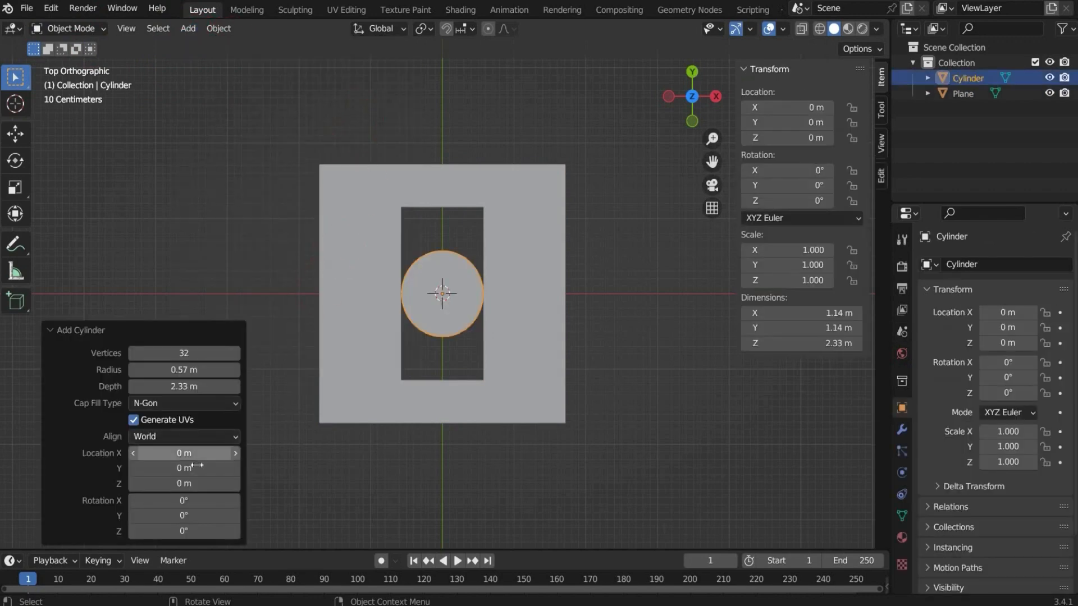
Step: Set the new cylinder's radius to 0.6 m, depth to 2.33 m and X rotation to 90°
left_click(185, 370)
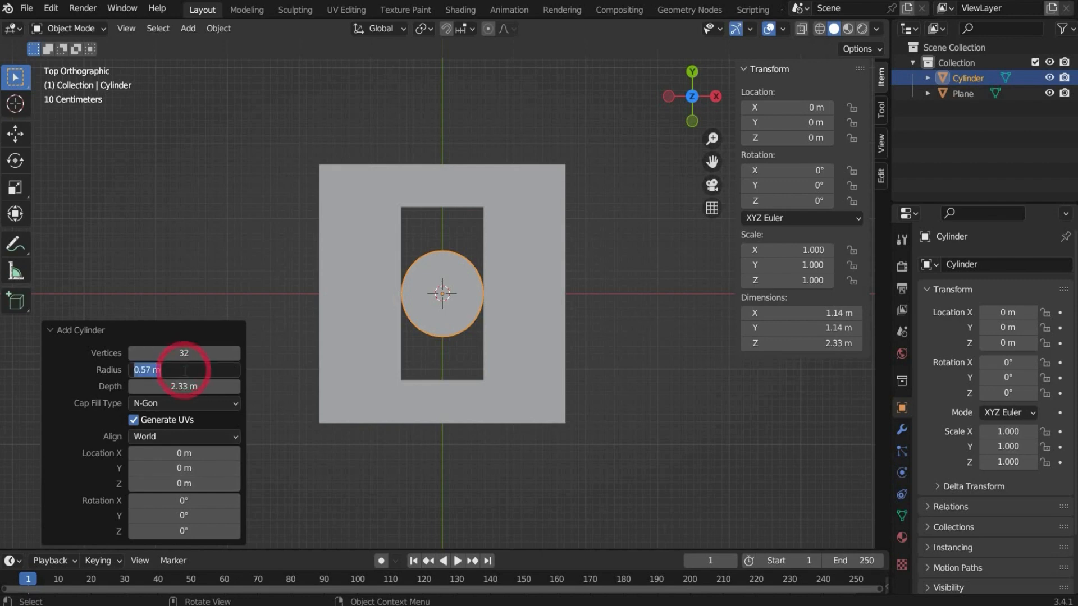
type("0.6")
key("Return")
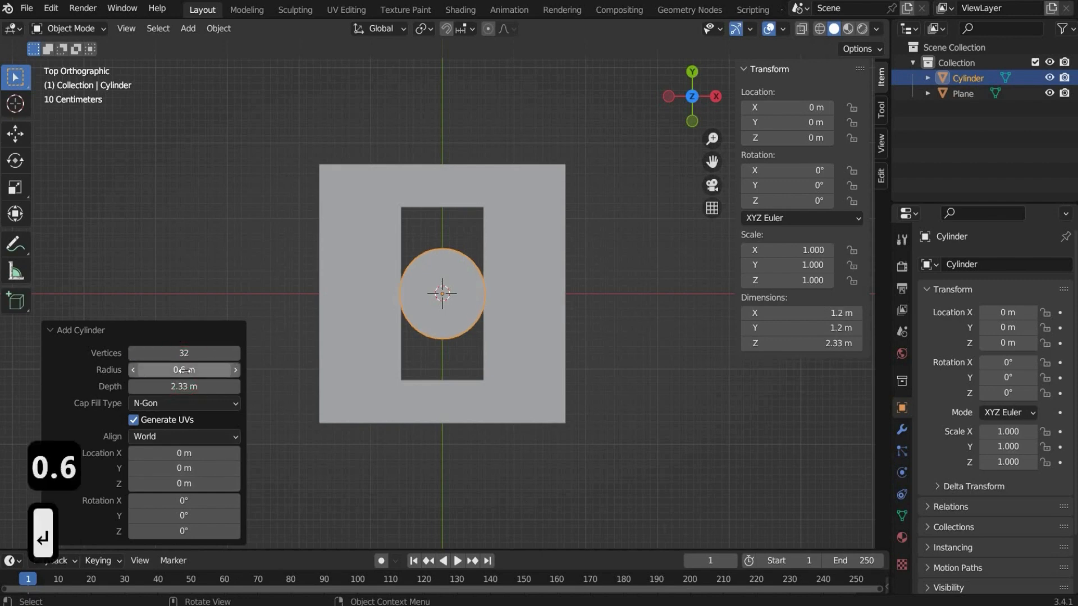
left_click(185, 386)
type("2.33")
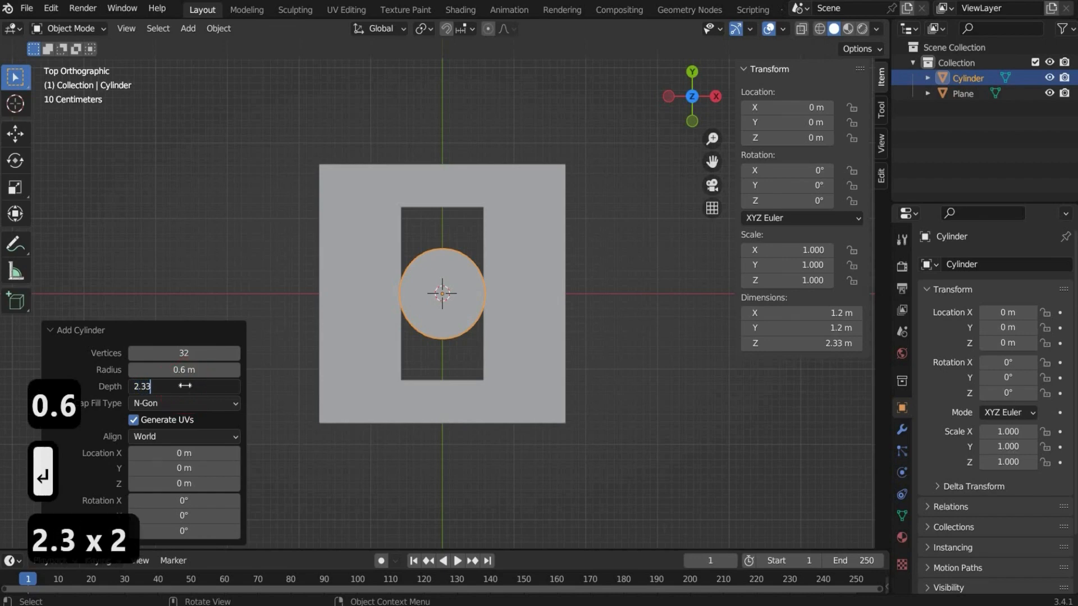
key("Return")
left_click(236, 500)
type("90")
key("Return")
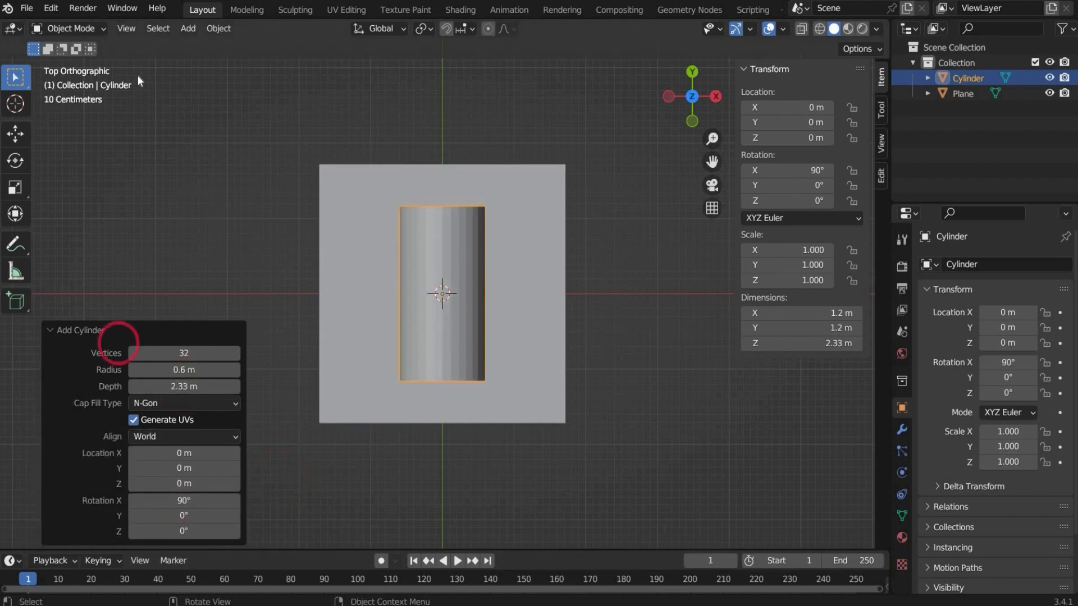
Step: In Edit Mode, delete the cylinder's curved side faces that lie above the plane
left_click(98, 28)
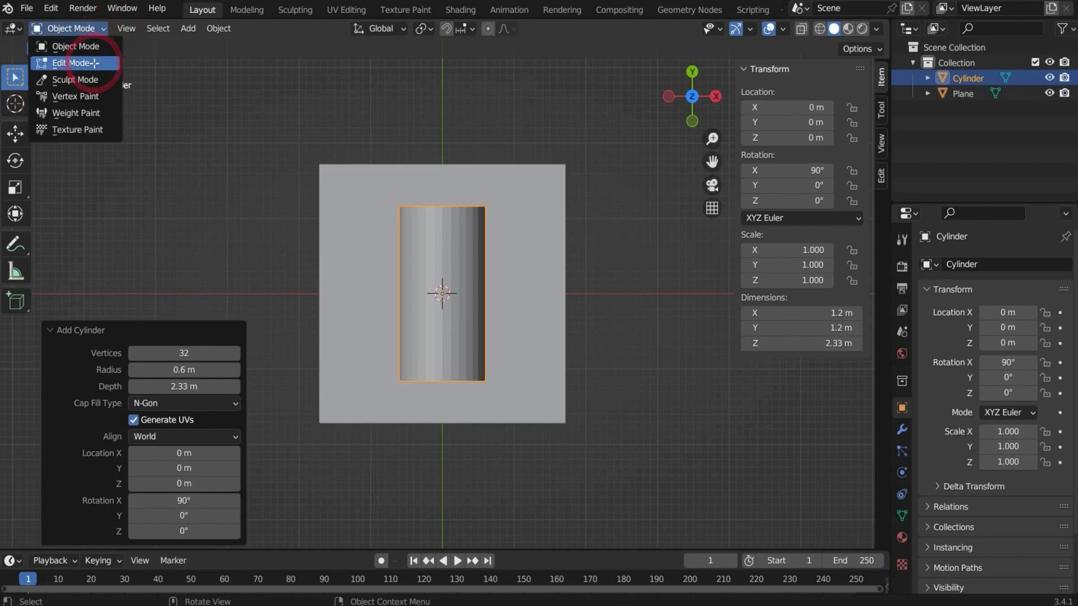
left_click(93, 63)
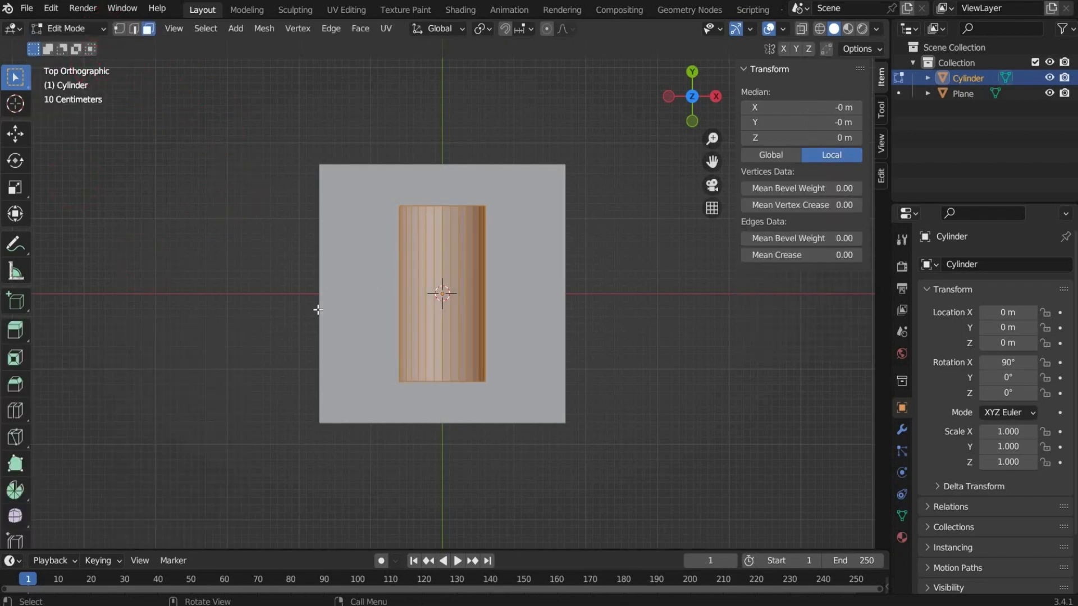
left_click_drag(692, 96, 693, 56)
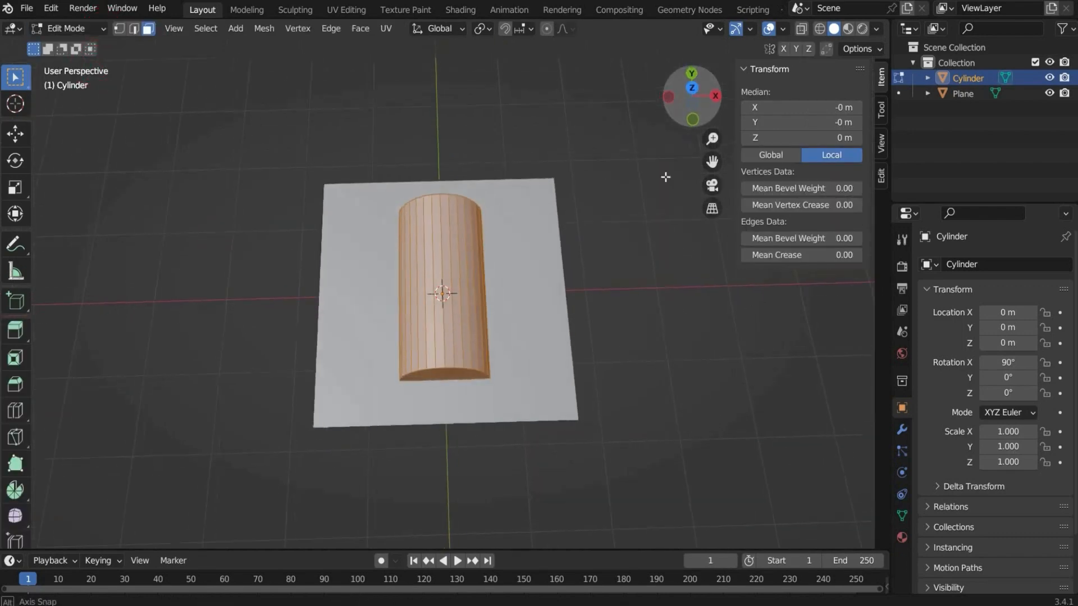
left_click(631, 247)
left_click_drag(376, 290, 548, 315)
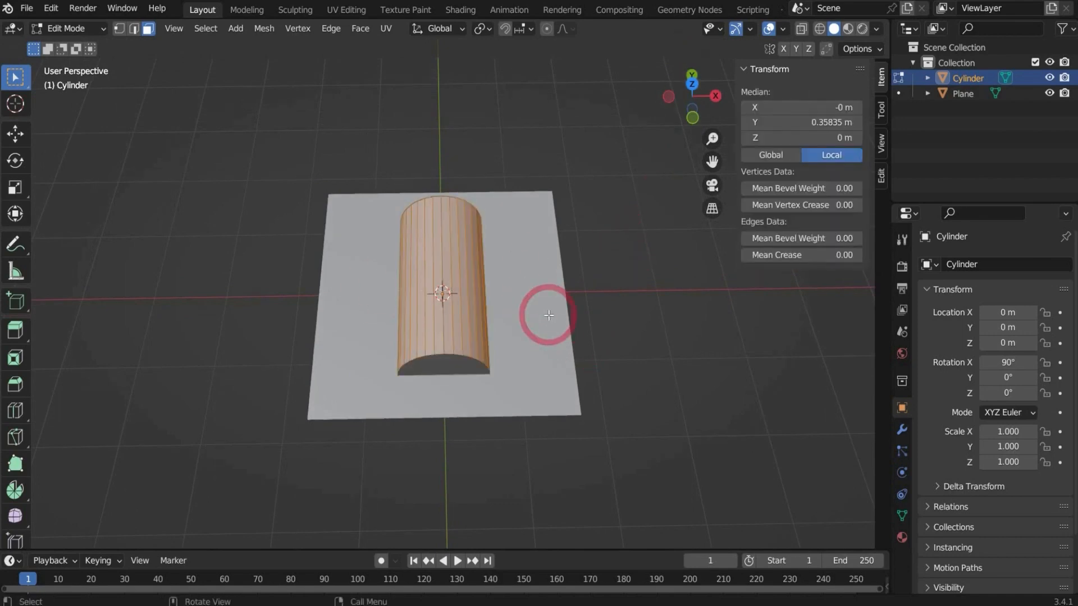
key("x")
left_click(534, 312)
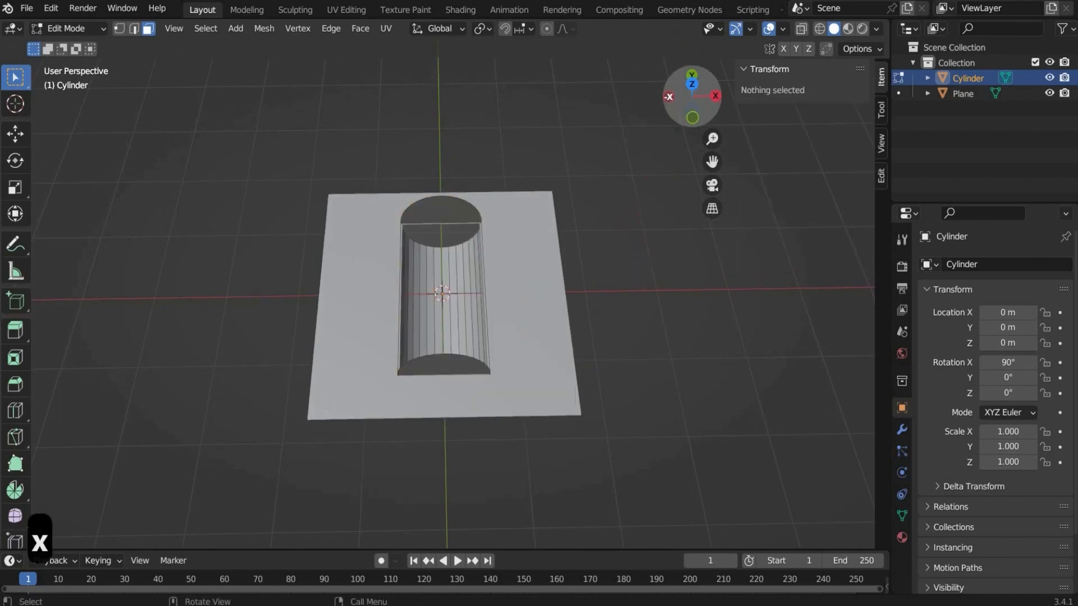
Step: Knife-cut a straight horizontal edge across the cylinder's negative-Y end cap at plane level, joining the two side corner vertices
left_click_drag(686, 94, 680, 46)
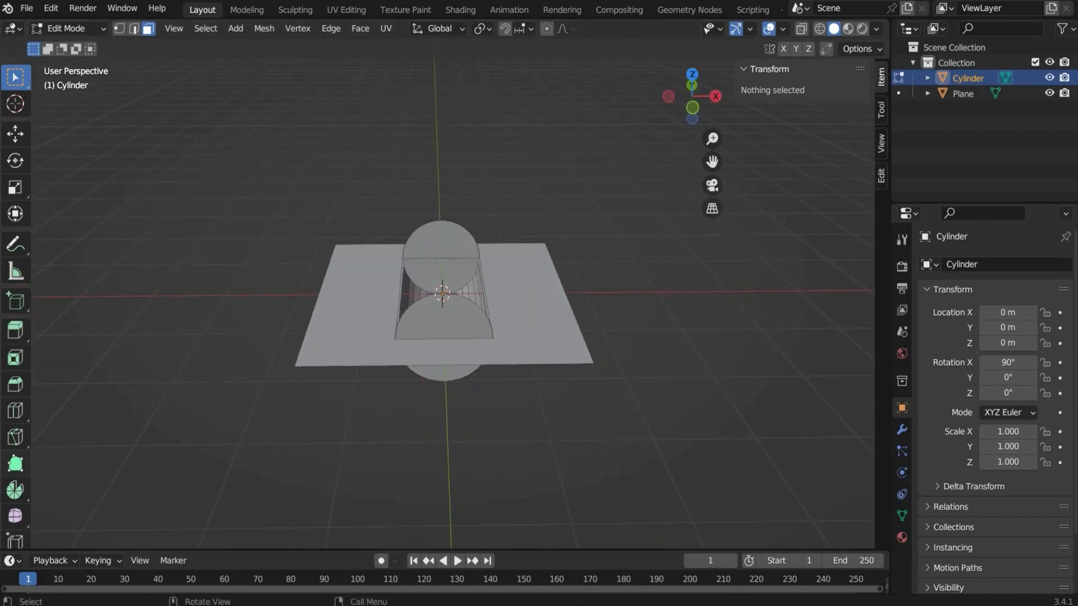
left_click(119, 28)
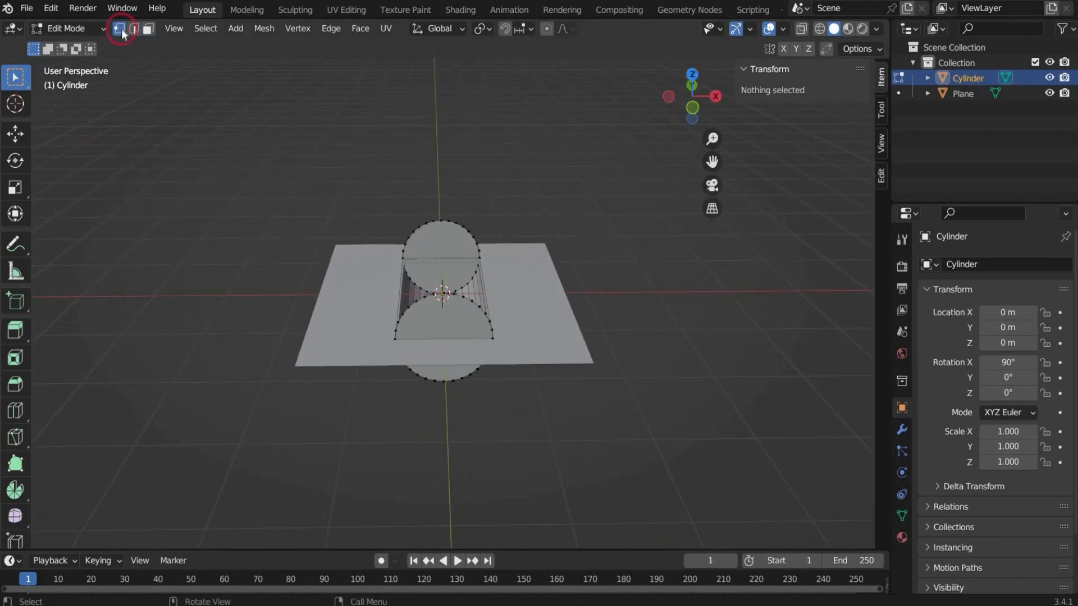
left_click(15, 437)
scroll(457, 356, "up", 3)
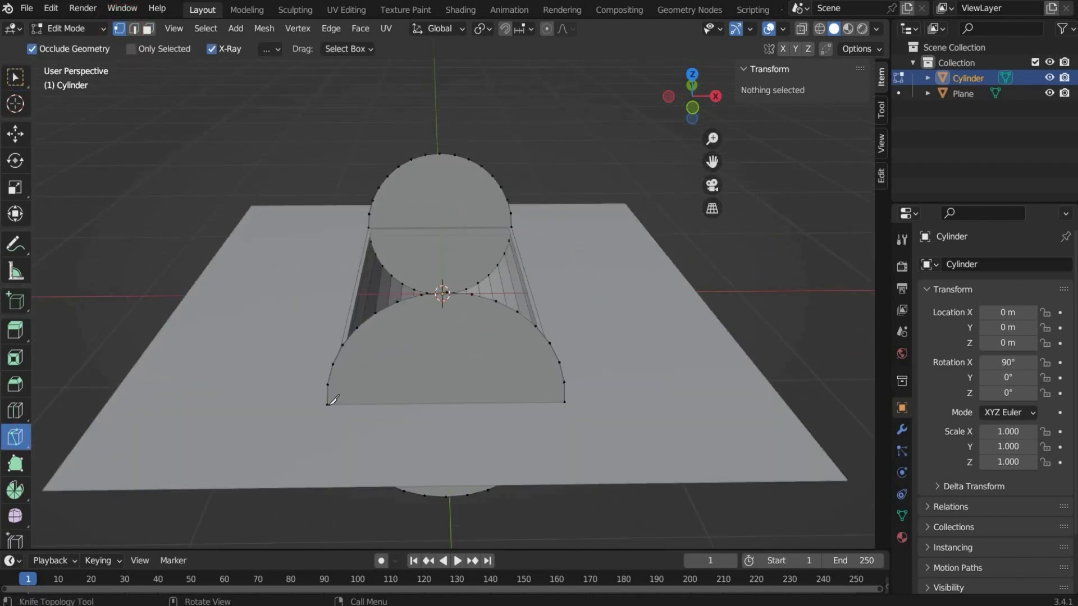
left_click(329, 402)
left_click(561, 389)
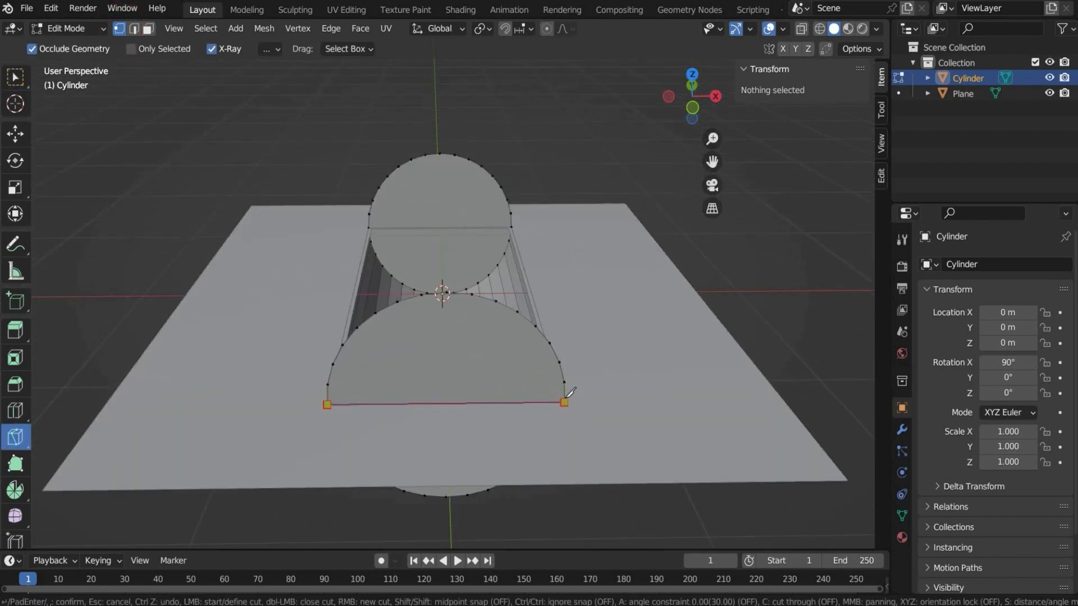
left_click(565, 402)
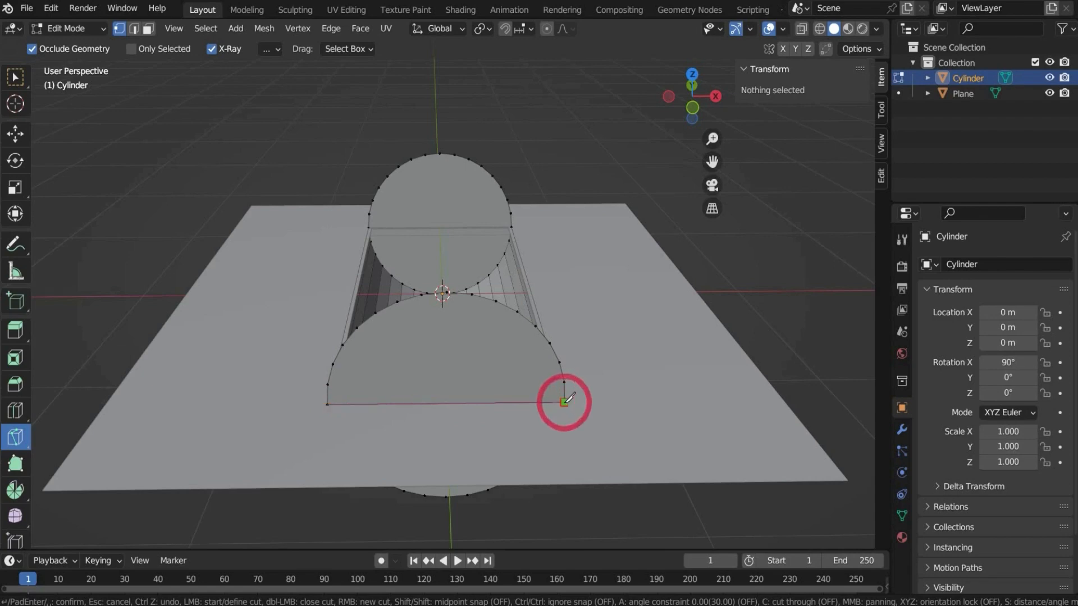
key("Return")
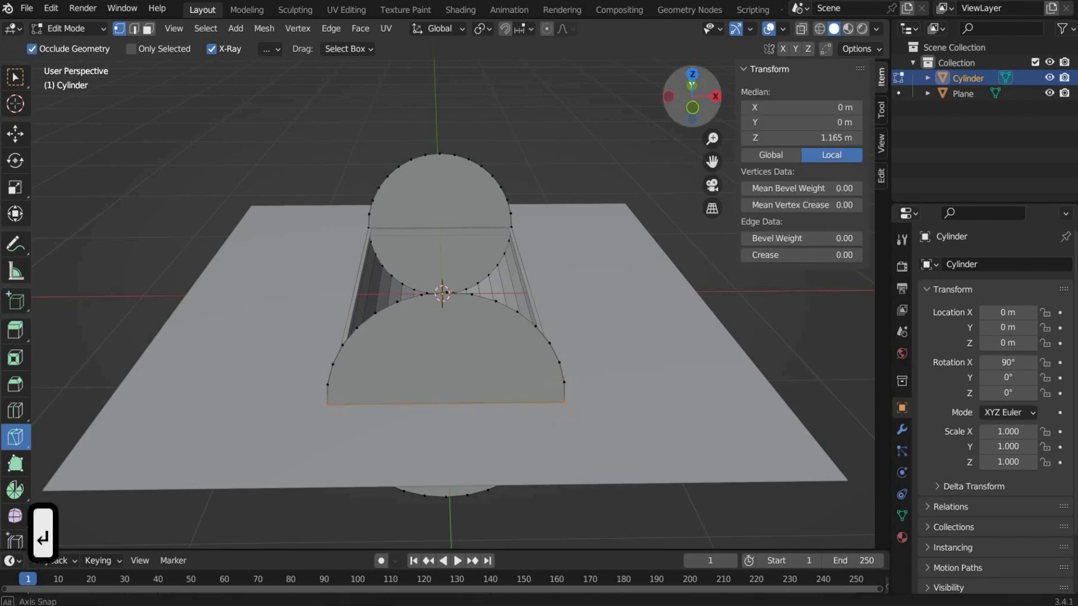
Step: Knife-cut a matching horizontal edge across the cylinder's positive-Y end cap, joining its two corner vertices at plane level
left_click_drag(696, 88, 348, 78)
left_click(333, 384)
left_click(567, 380)
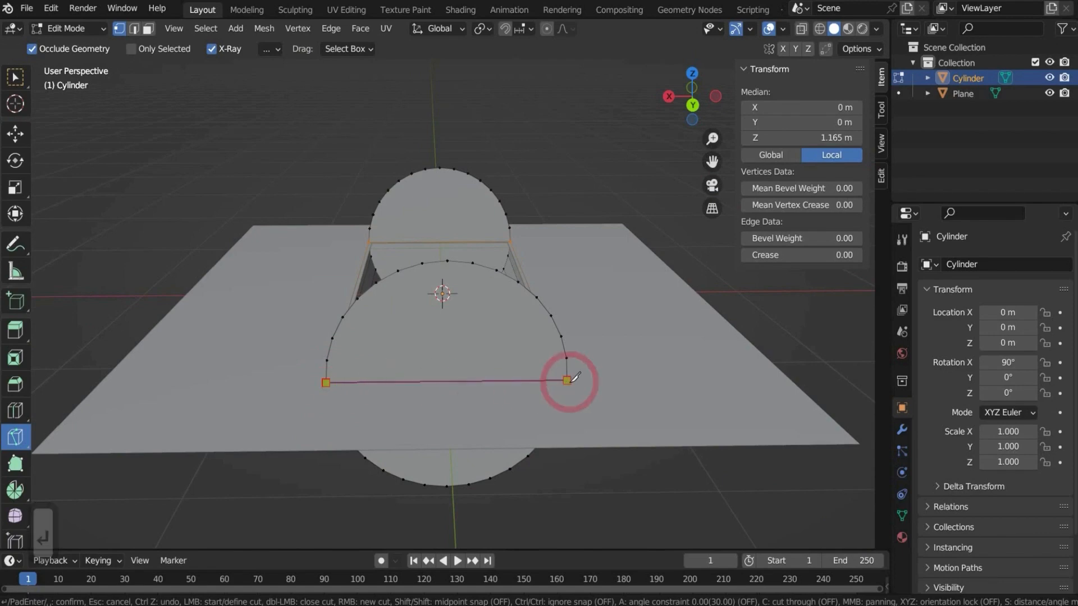
key("Return")
Step: Delete the upper semicircular faces of both cylinder end caps, keeping the halves below the plane
left_click_drag(690, 106, 667, 115)
left_click(15, 77)
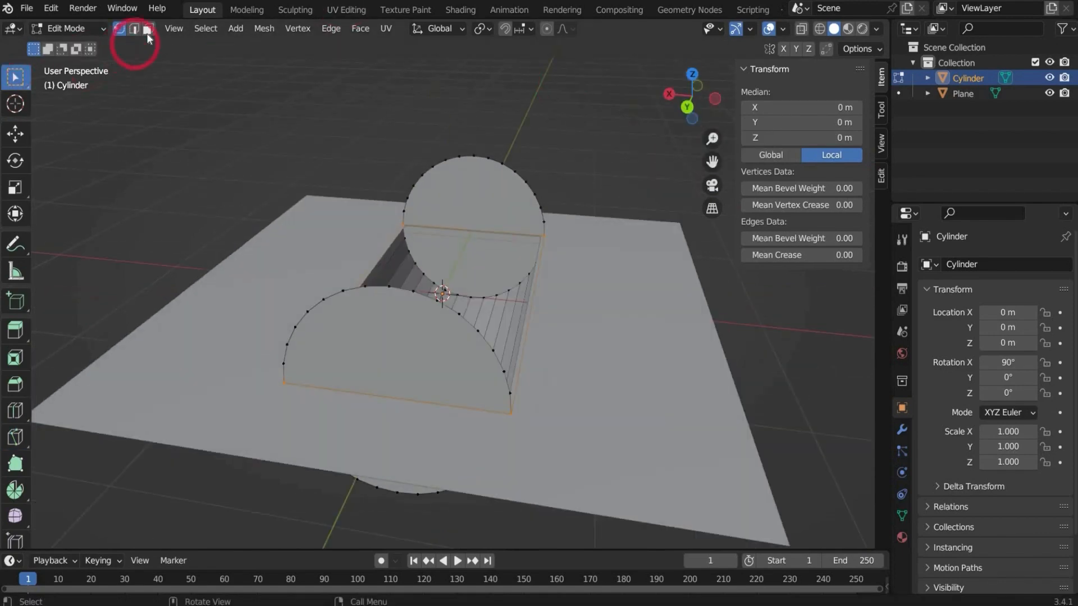
left_click(147, 28)
left_click(482, 192)
left_click(482, 192)
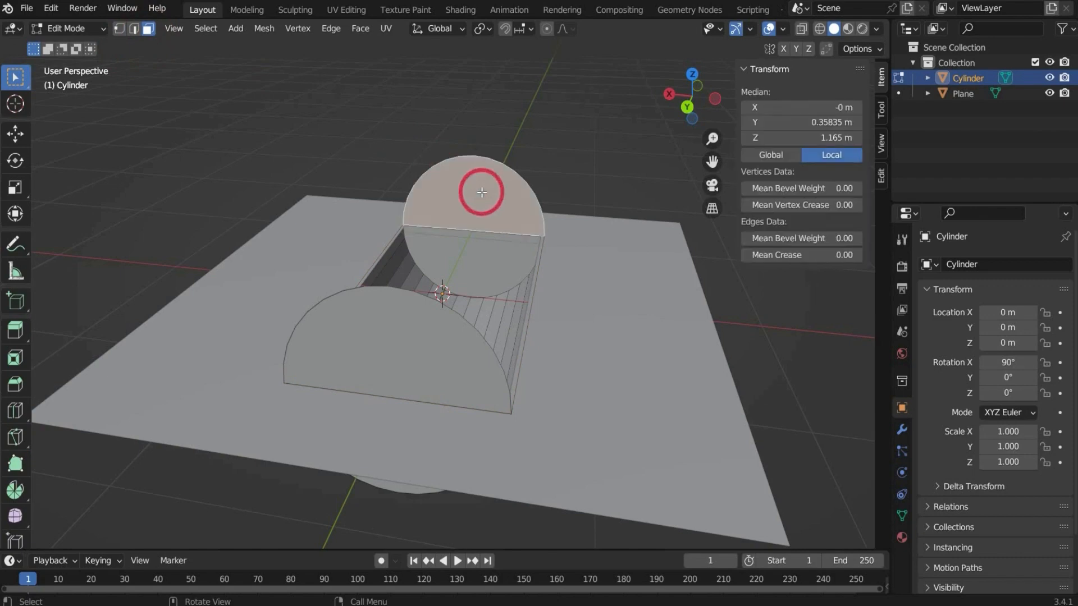
key("x")
left_click(477, 192)
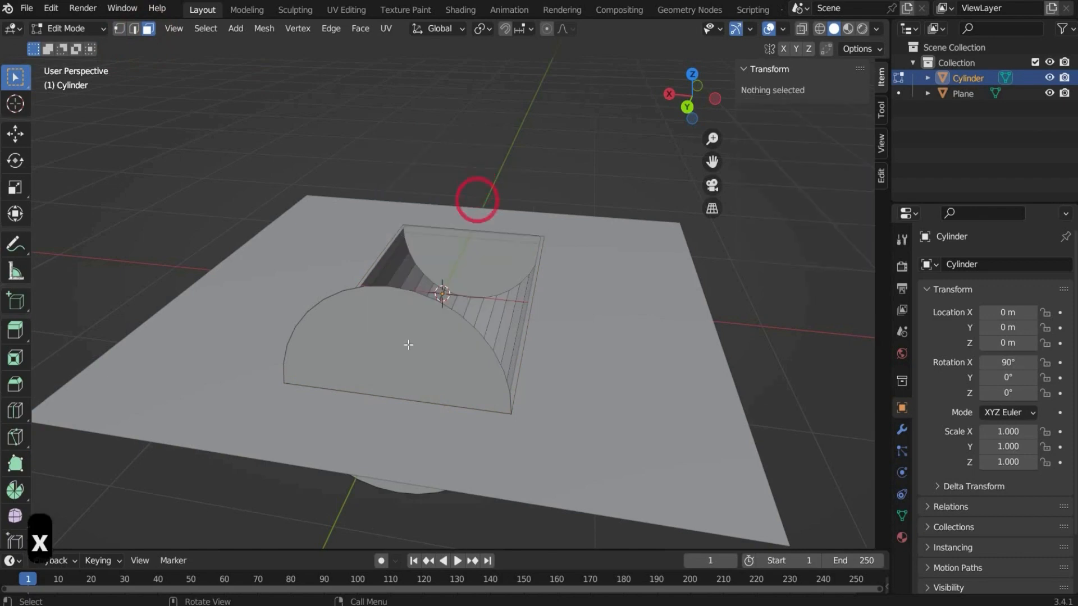
left_click(409, 345)
key("x")
left_click(399, 345)
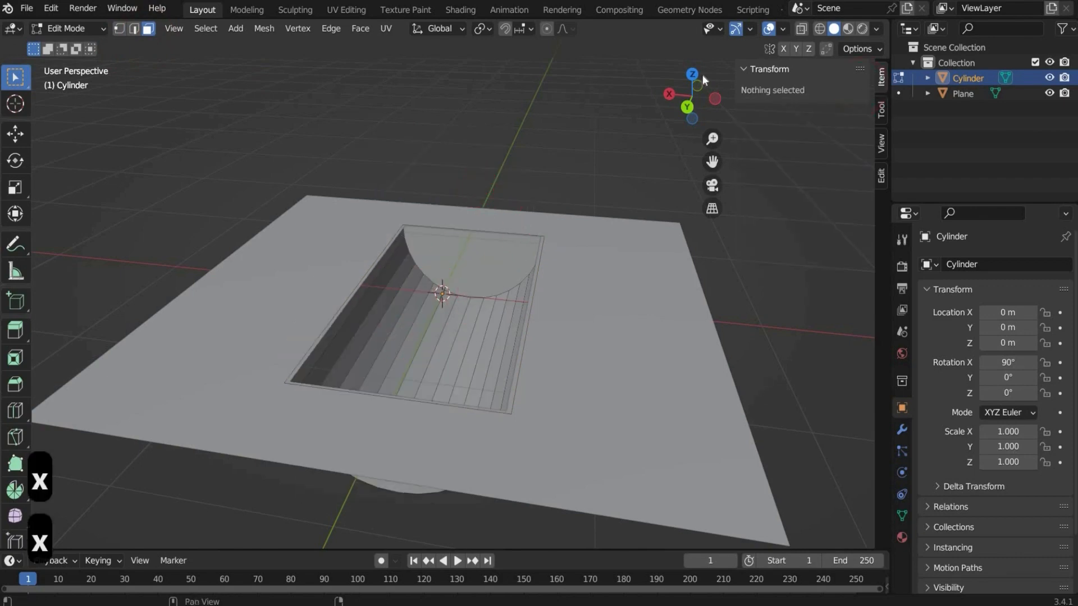
Step: Return to Object Mode in top view and add a cube at the origin with a Y rotation of 180°
left_click(693, 73)
scroll(379, 237, "down", 1)
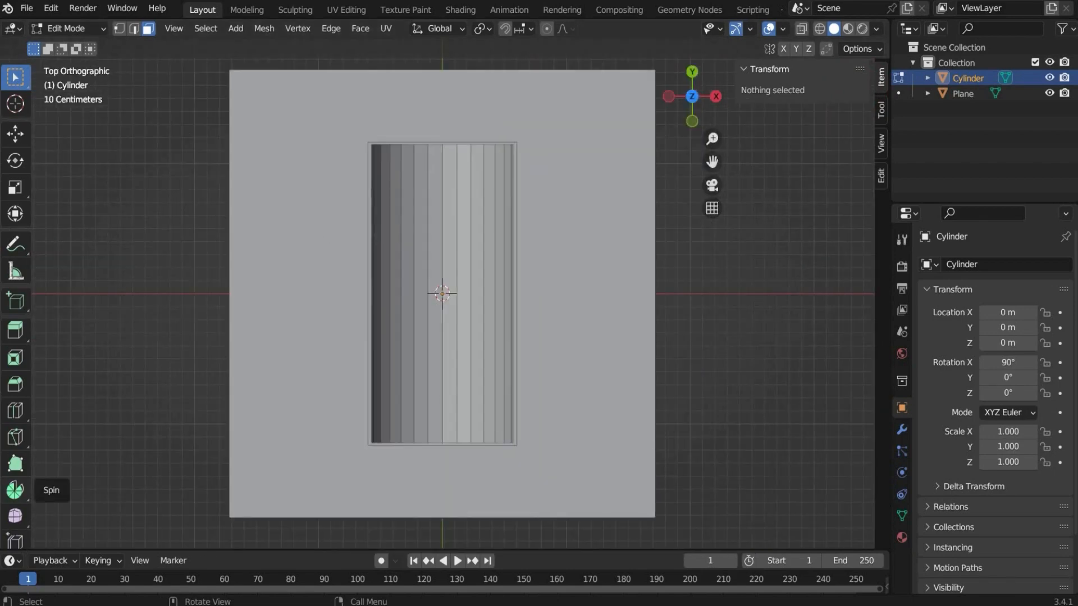
left_click(84, 28)
left_click(88, 47)
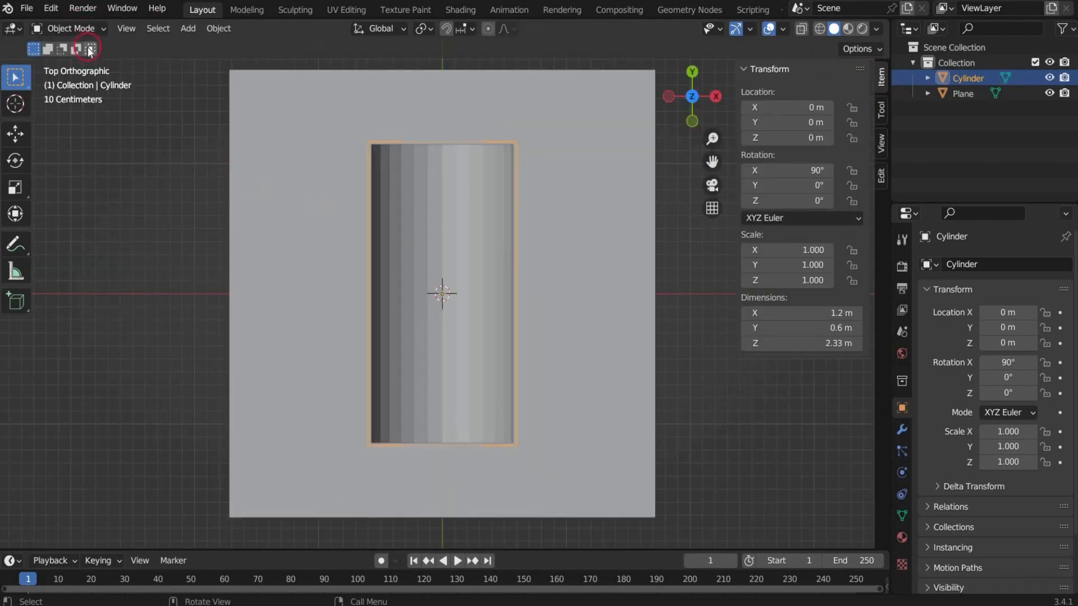
left_click(188, 29)
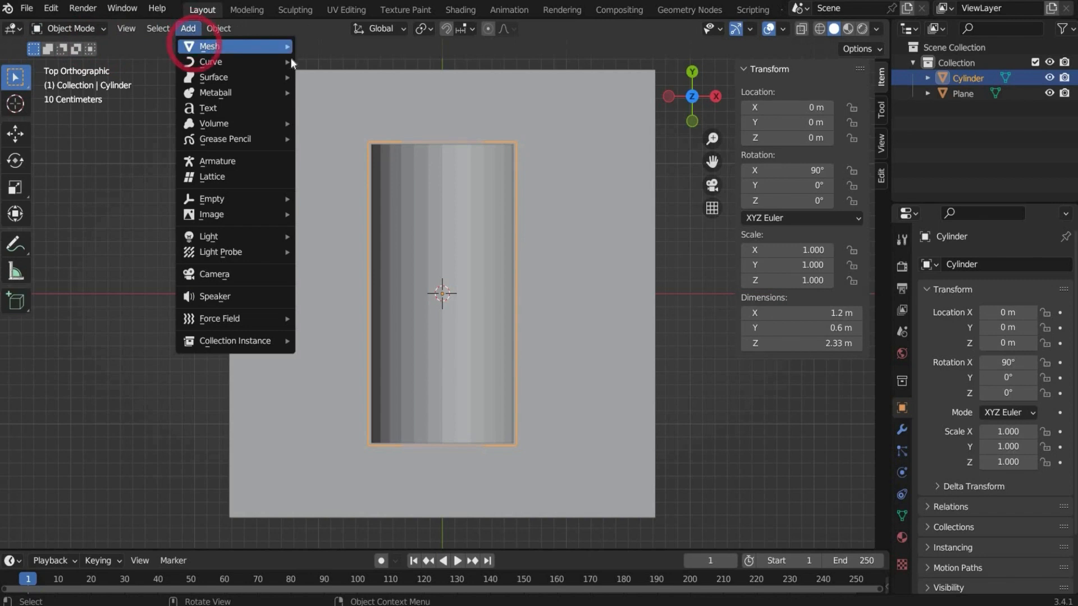
mouse_move(285, 48)
left_click(322, 62)
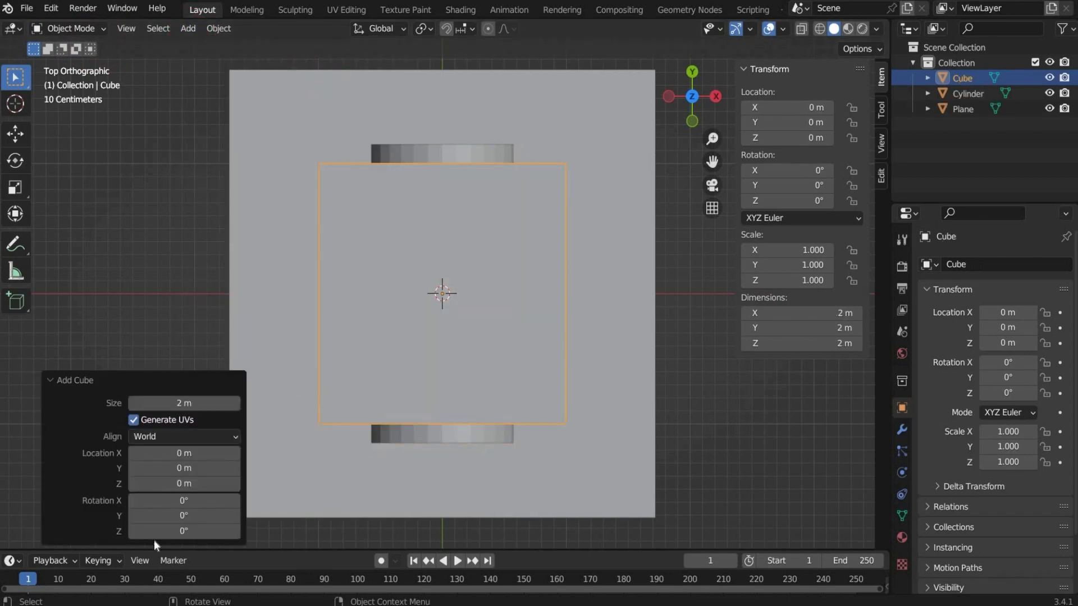
left_click(186, 515)
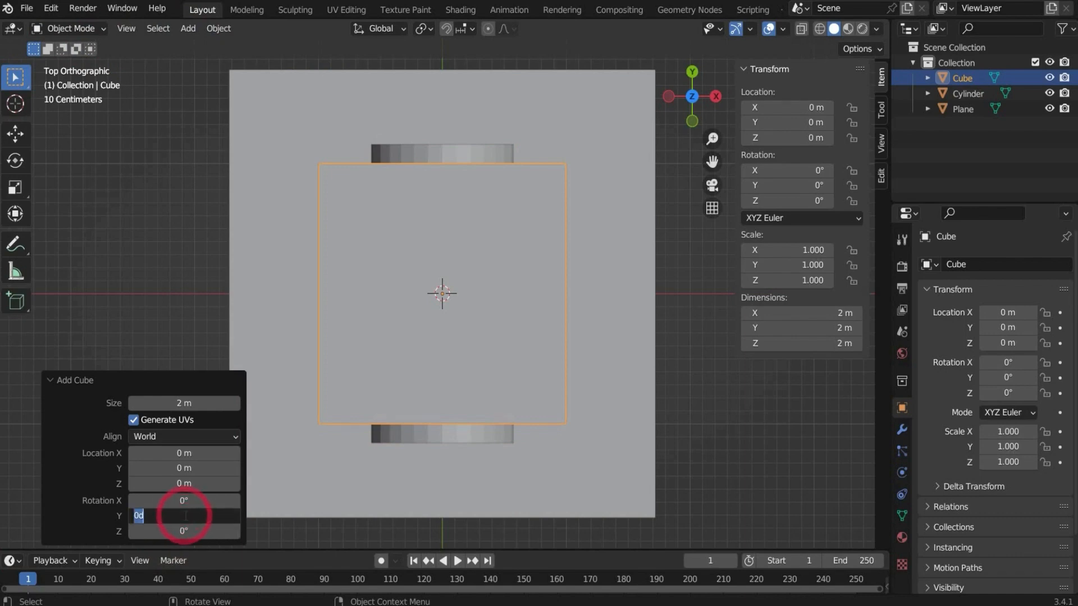
type("180")
key("Return")
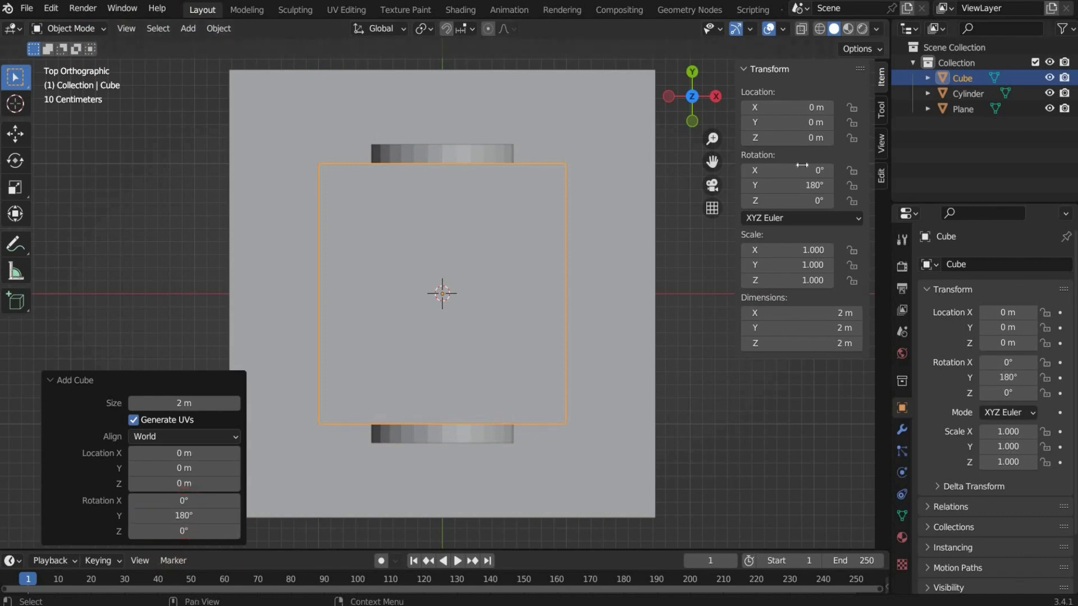
Step: Scale the cube to 0.5 on X, 0.9 on Y and 0.032 on Z to form a thin slab
left_click(806, 249)
type("0")
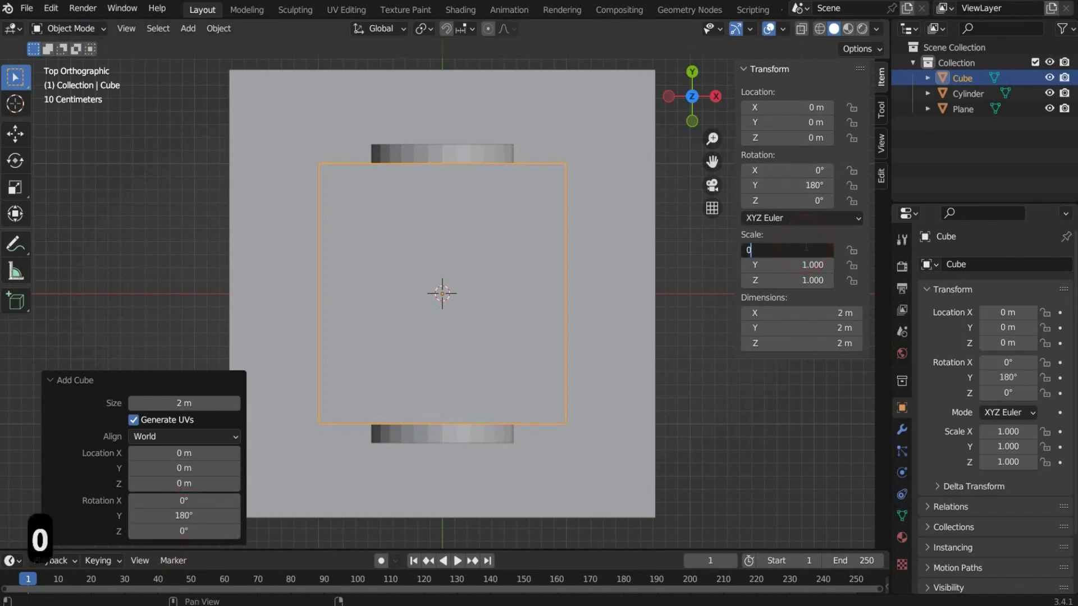
type(".5")
key("Return")
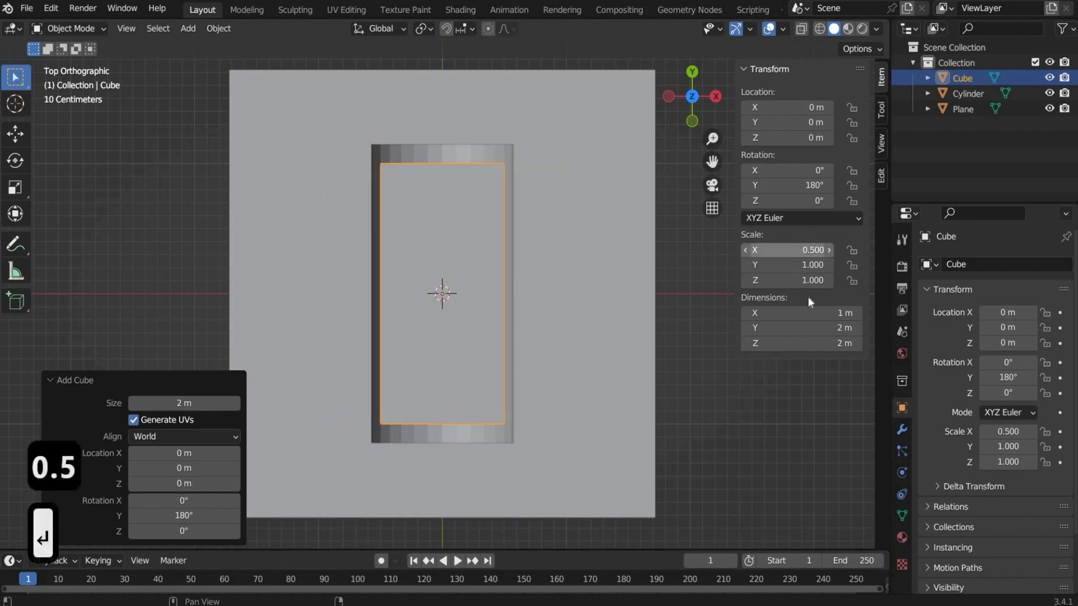
left_click(802, 265)
type("0.9")
key("Return")
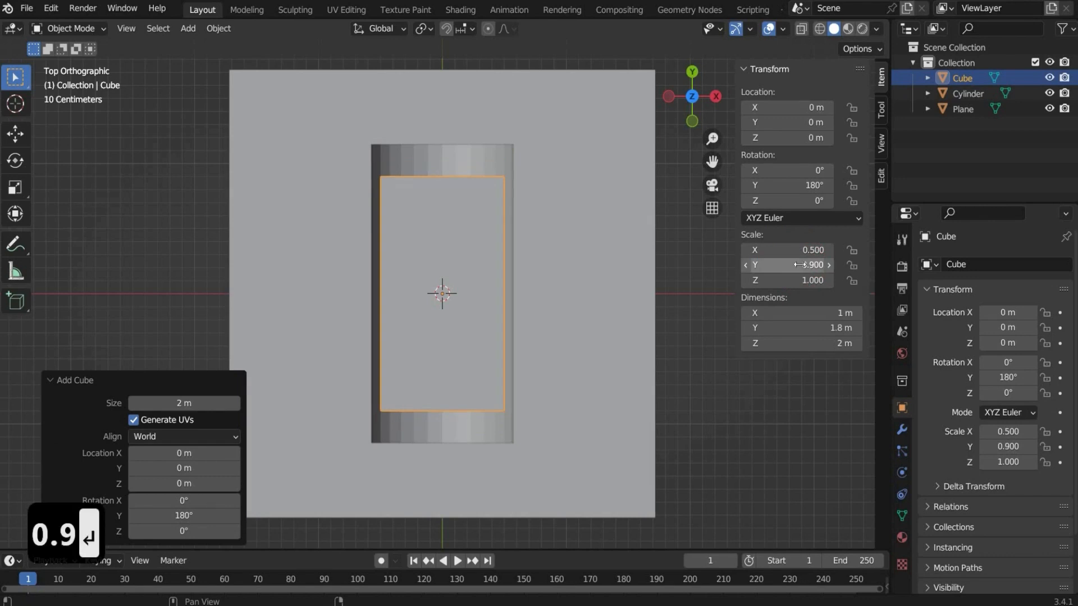
left_click_drag(802, 280, 752, 281)
left_click(752, 281)
type("0.032")
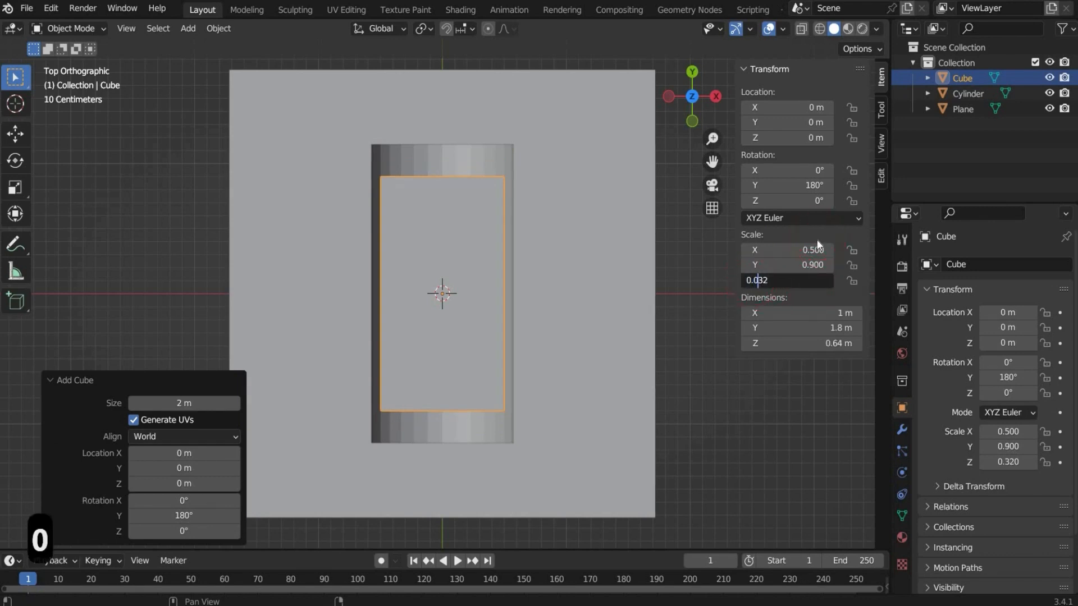
key("Return")
Step: Add a Bevel modifier to the cube and set its amount to 0.06 m
left_click(724, 148)
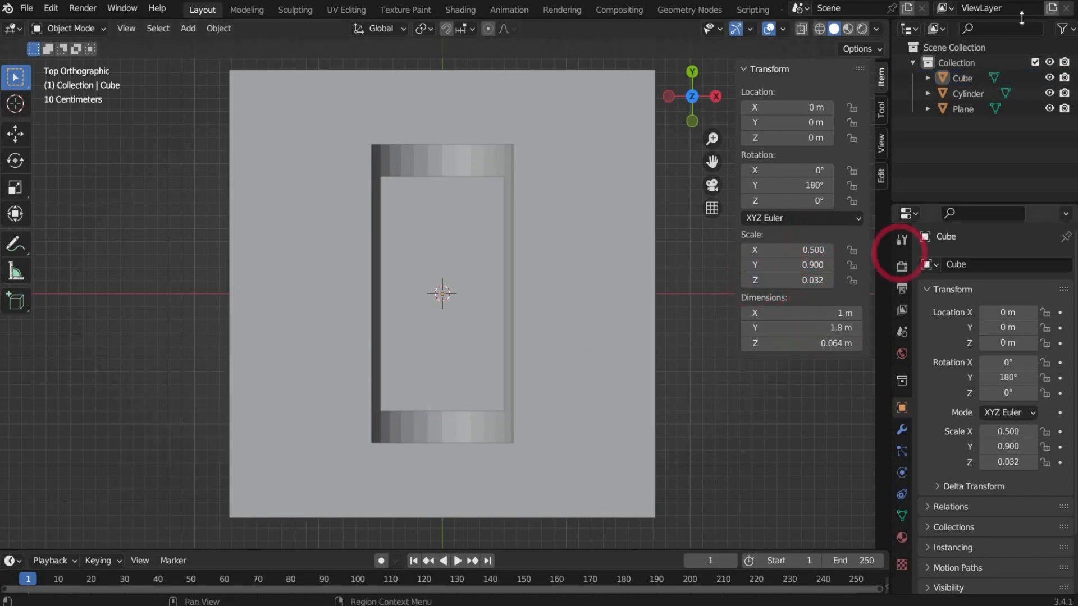
left_click(967, 79)
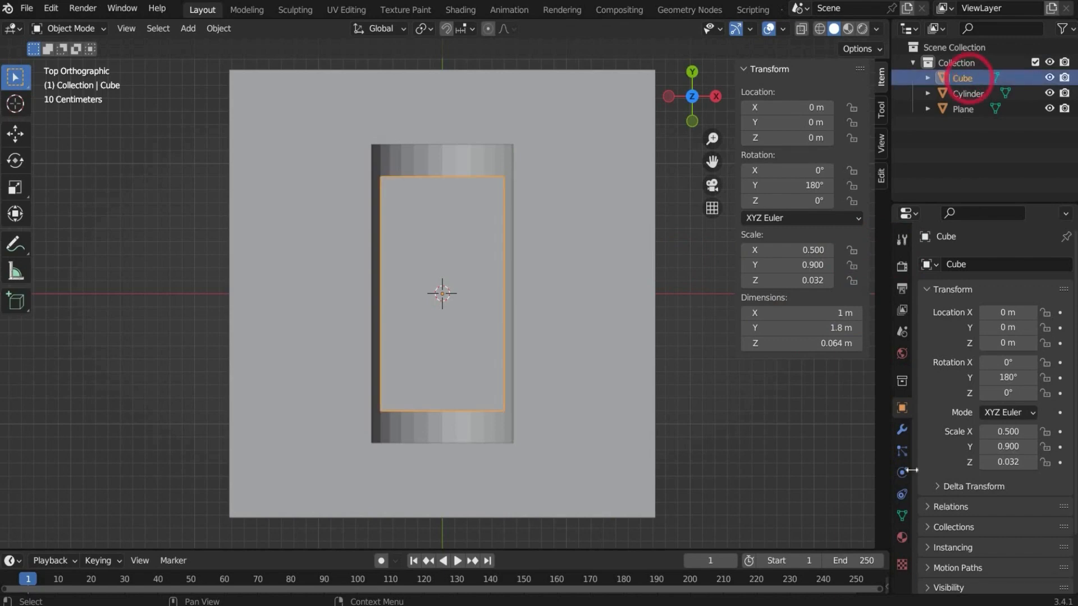
left_click(902, 430)
left_click(980, 262)
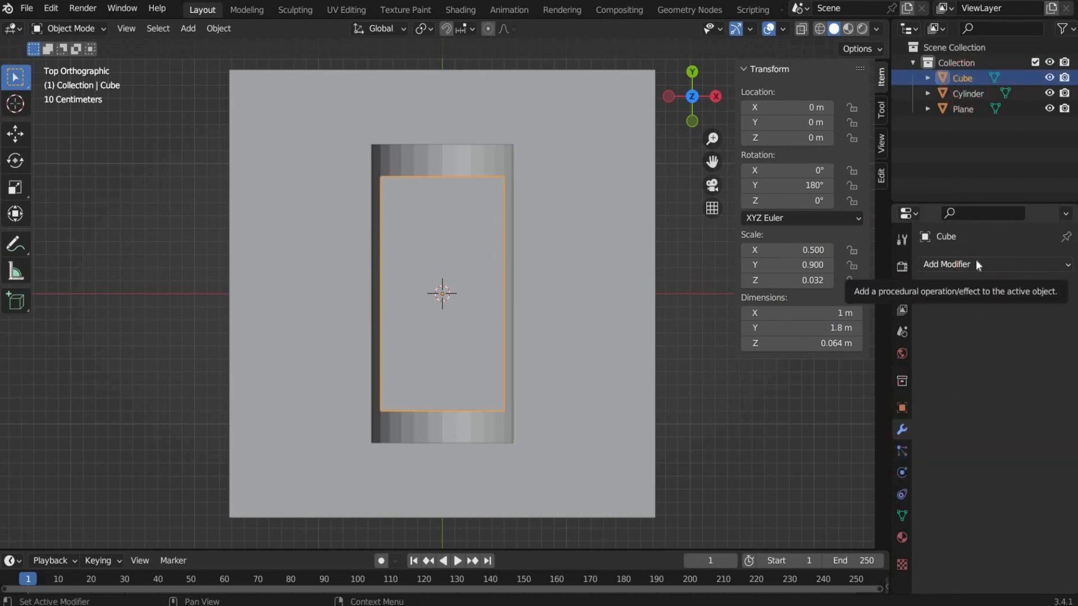
left_click(975, 262)
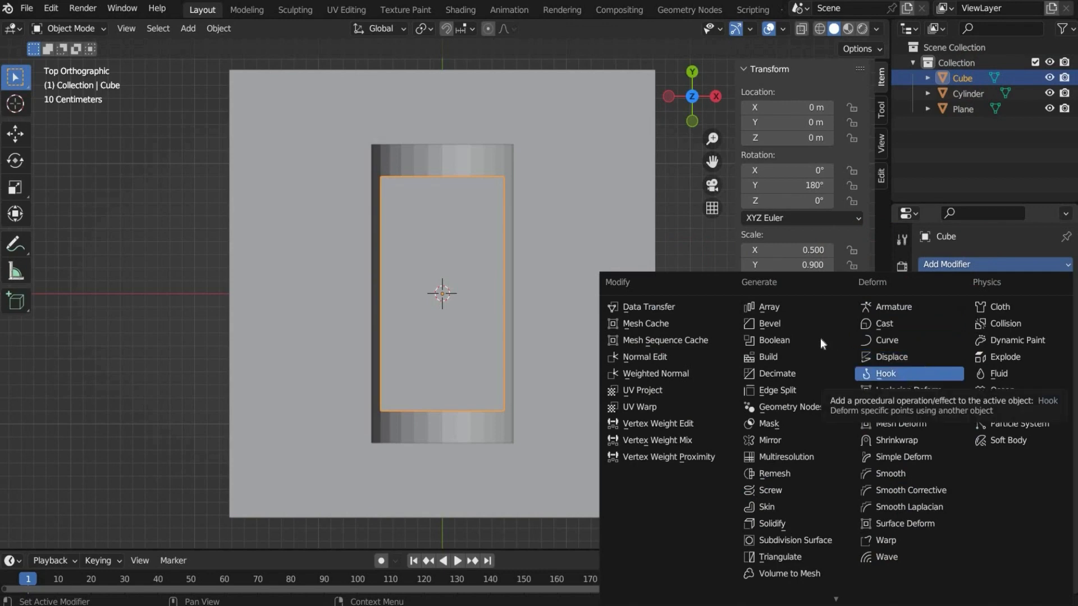
left_click(771, 324)
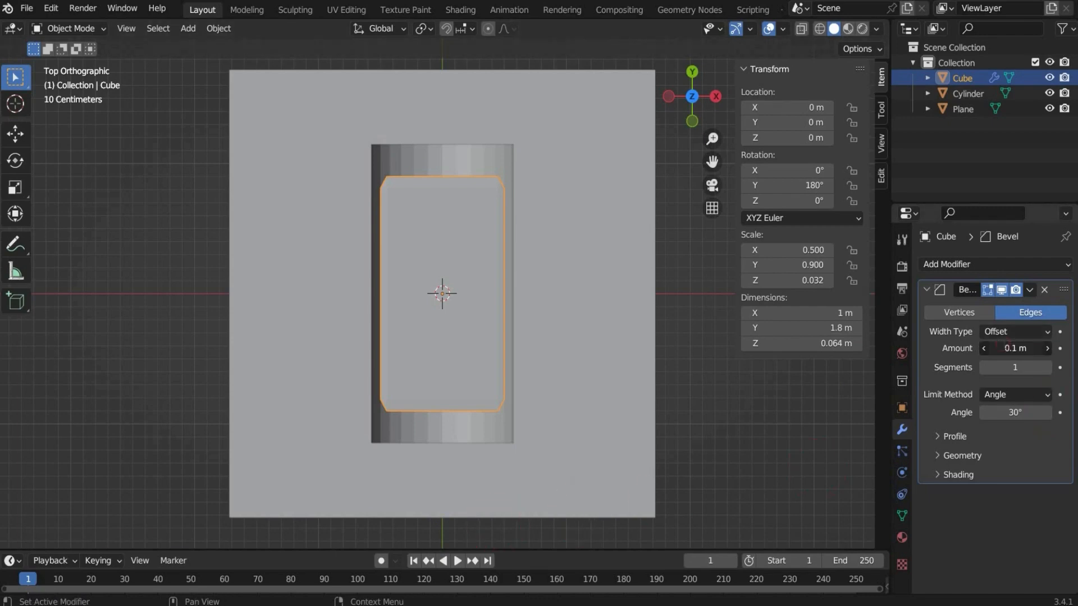
left_click(1004, 347)
type("0.06")
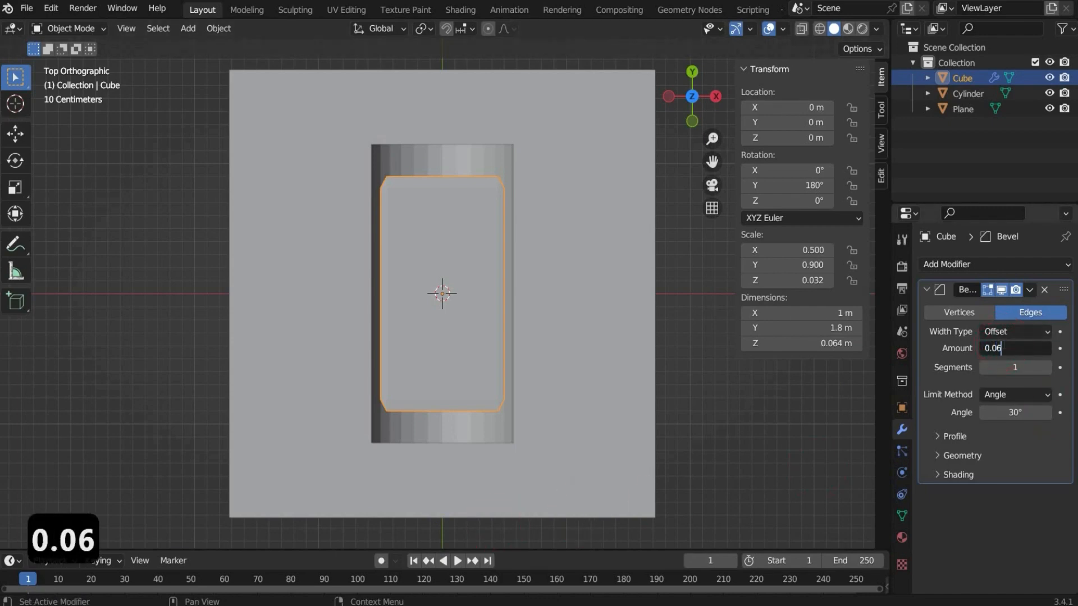
key("Return")
Step: Set the cube's bevel to 97 segments with a limit angle of 16°
left_click(998, 364)
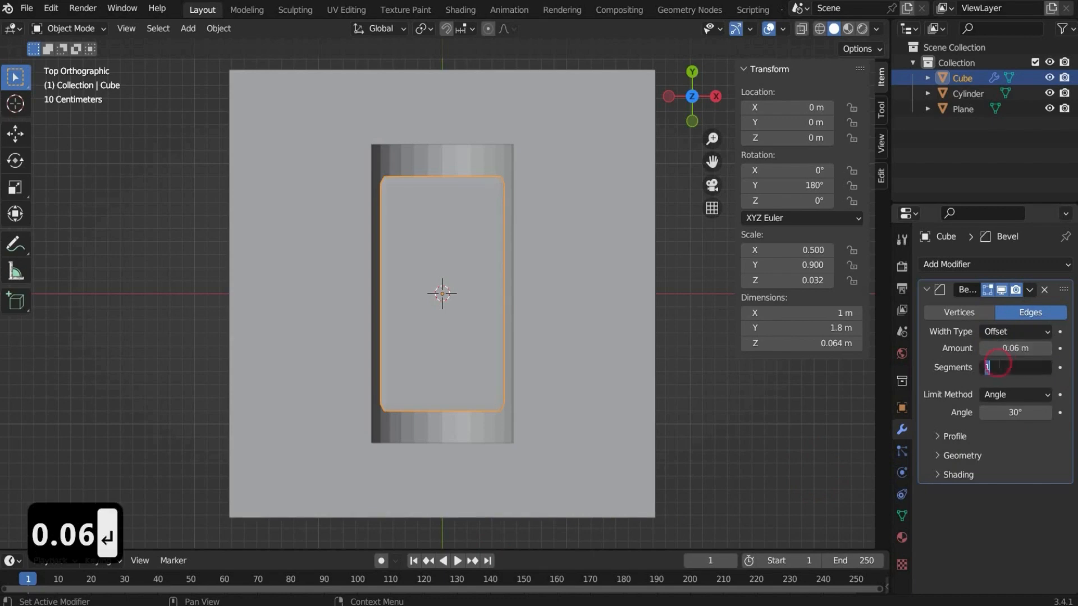
type("97")
key("Return")
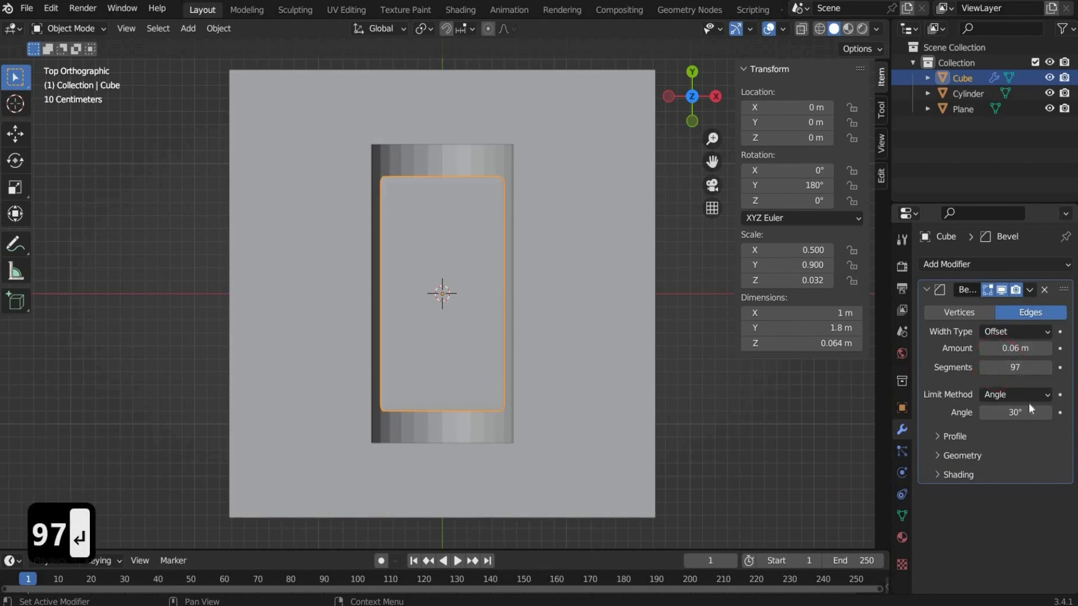
left_click(1014, 414)
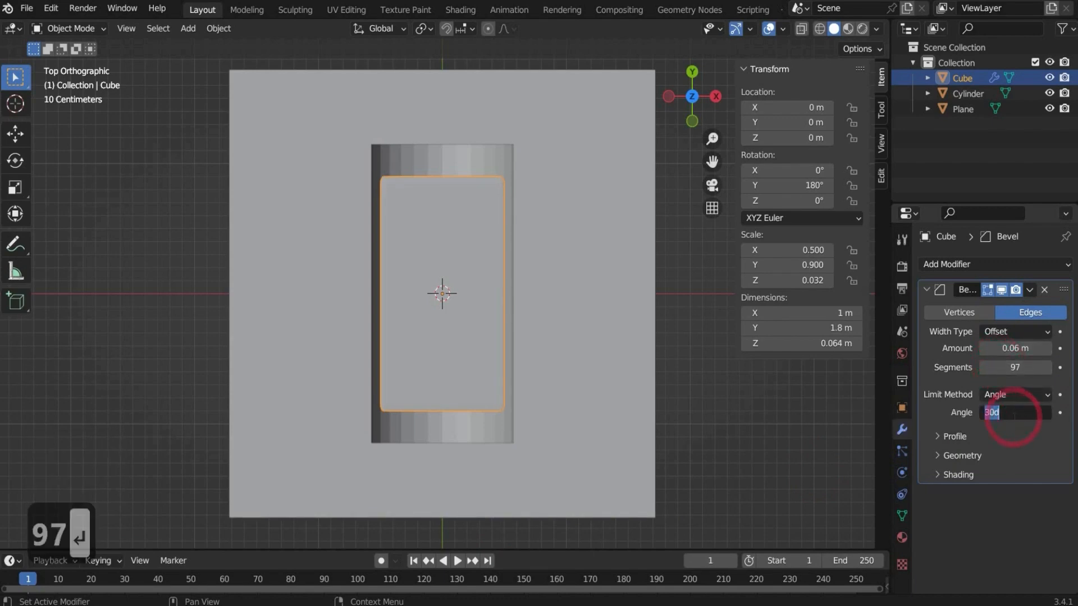
type("16")
key("Return")
Step: Switch to Quixel Bridge and look through the home page's featured collections, new assets and asset types
left_click(202, 588)
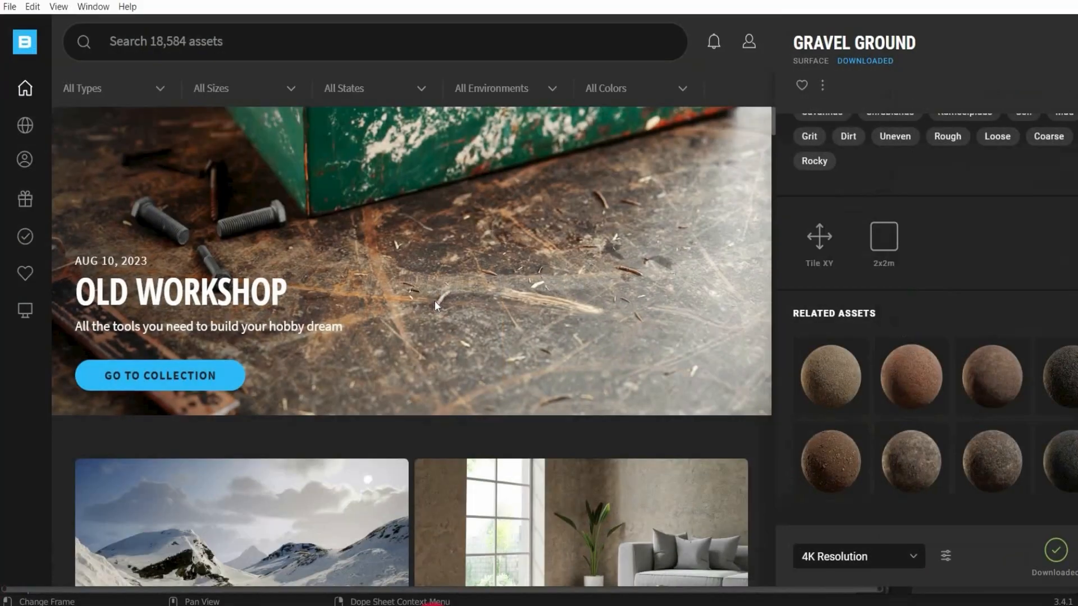
left_click(435, 301)
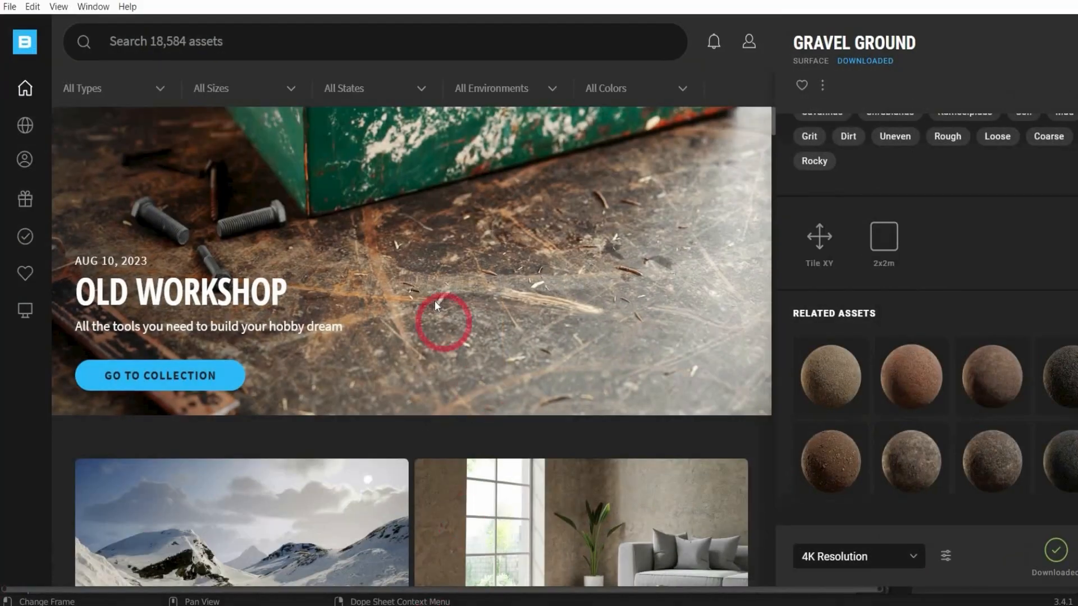
scroll(435, 301, "down", 6)
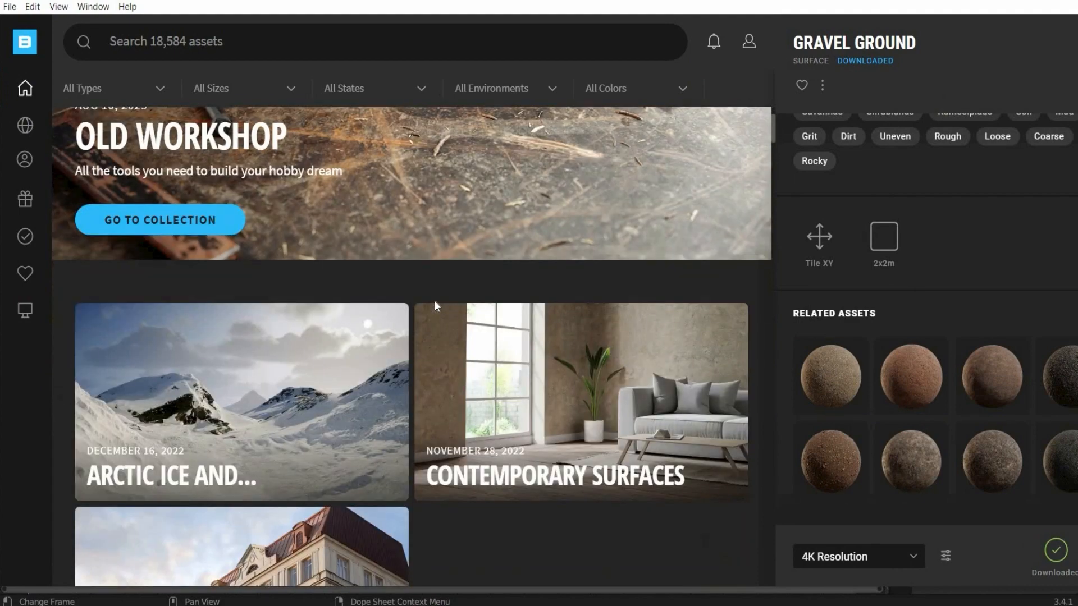
scroll(437, 304, "down", 6)
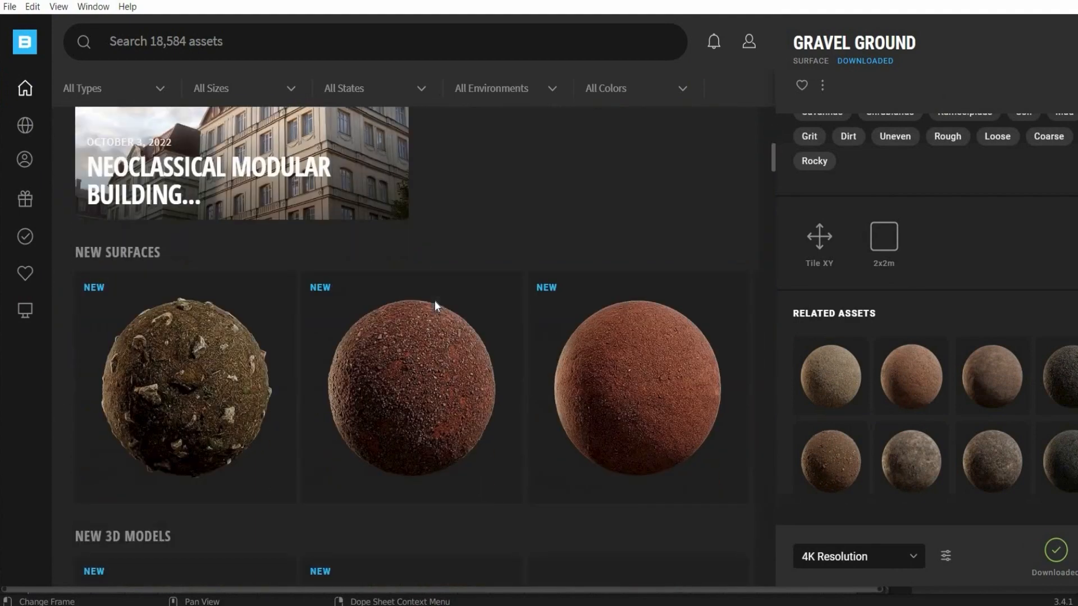
scroll(436, 306, "down", 7)
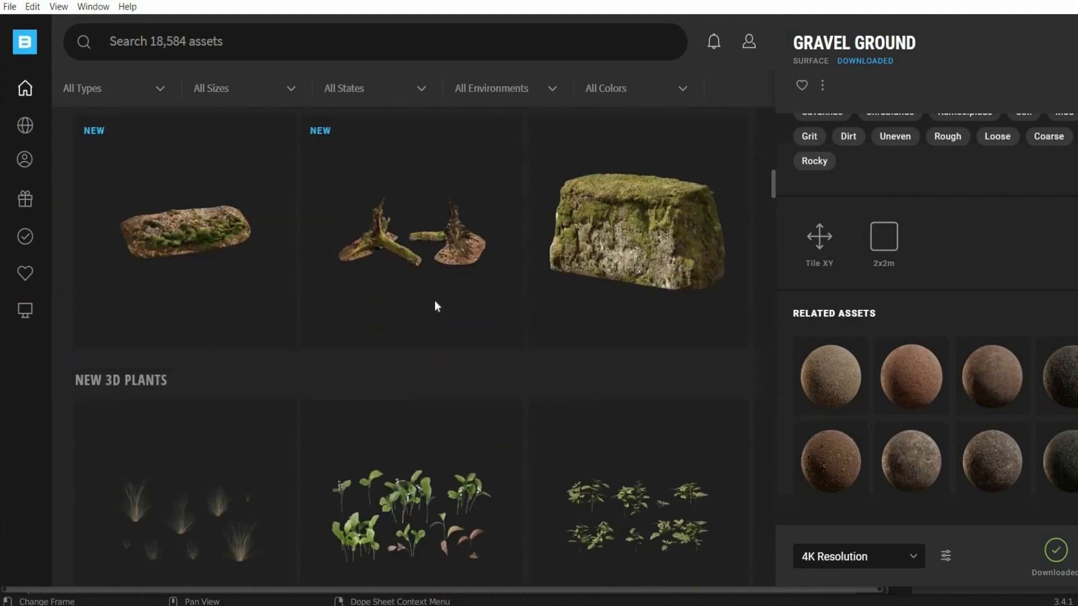
scroll(436, 307, "down", 3)
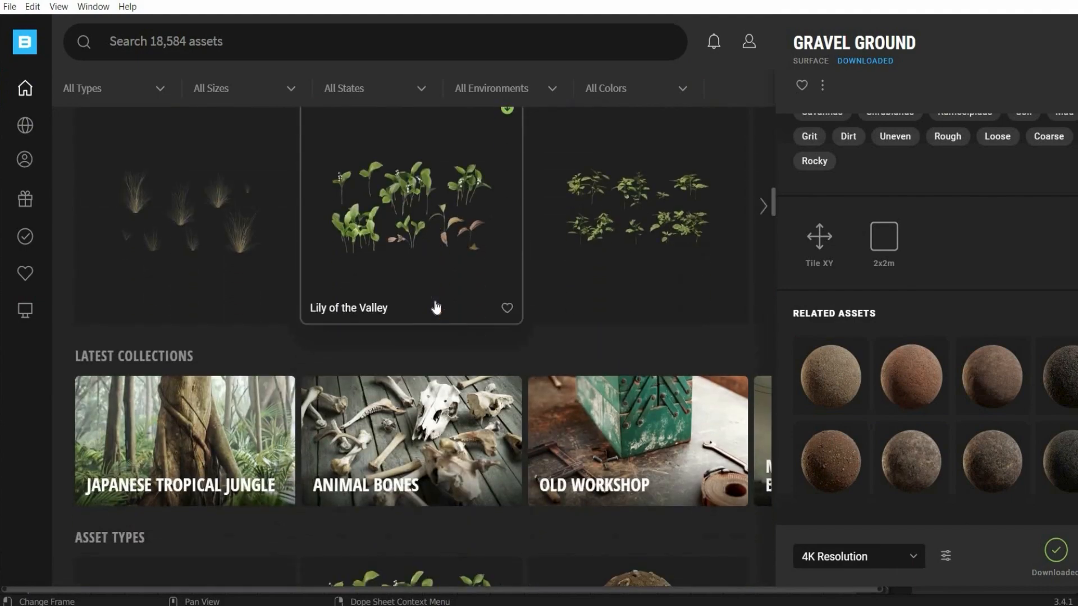
scroll(436, 306, "down", 4)
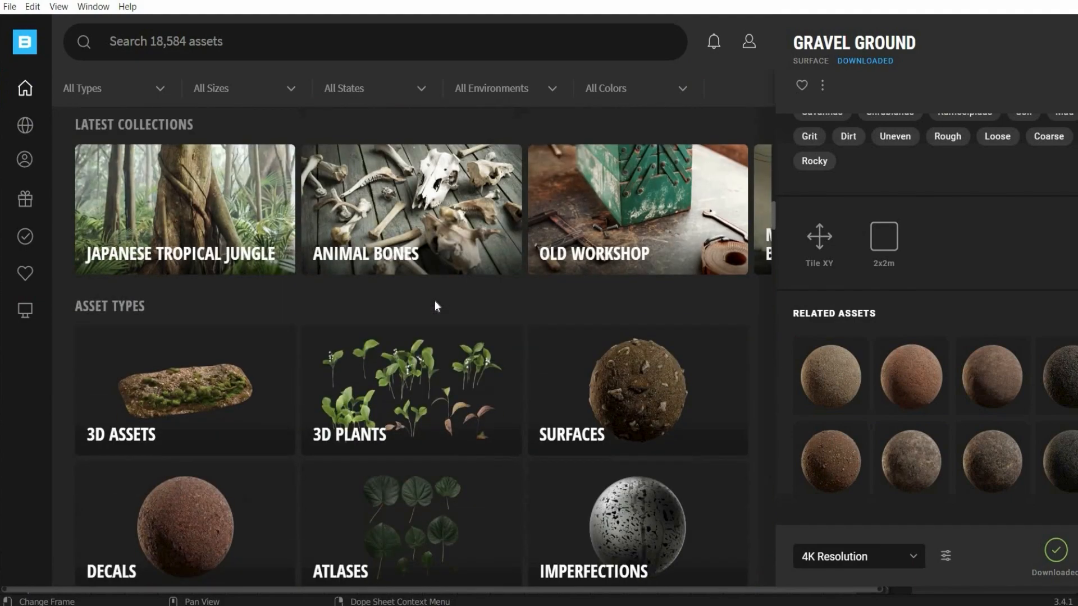
scroll(435, 304, "up", 20)
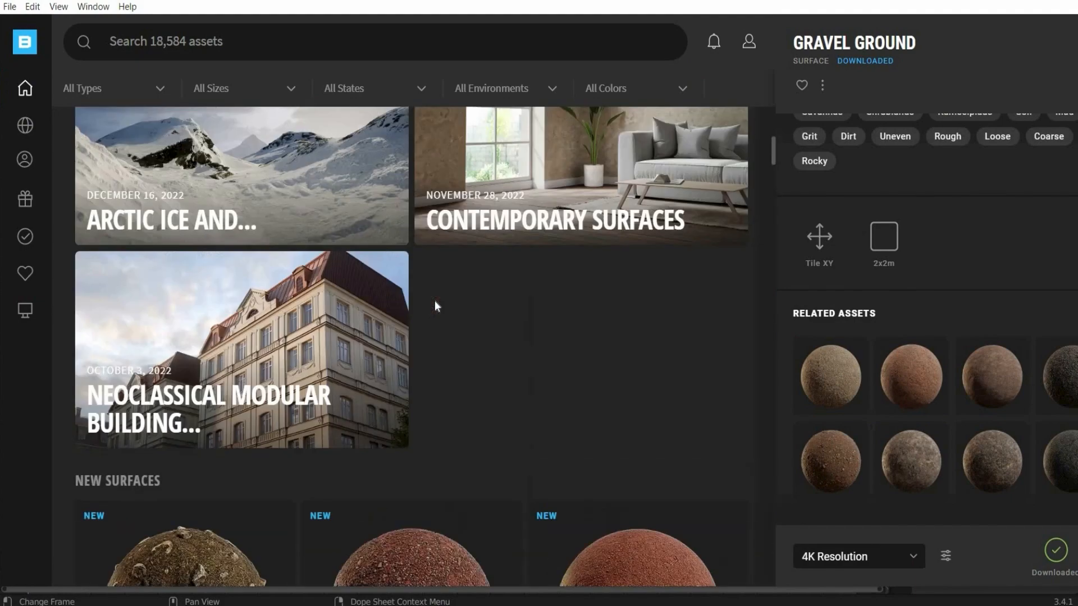
scroll(436, 304, "up", 6)
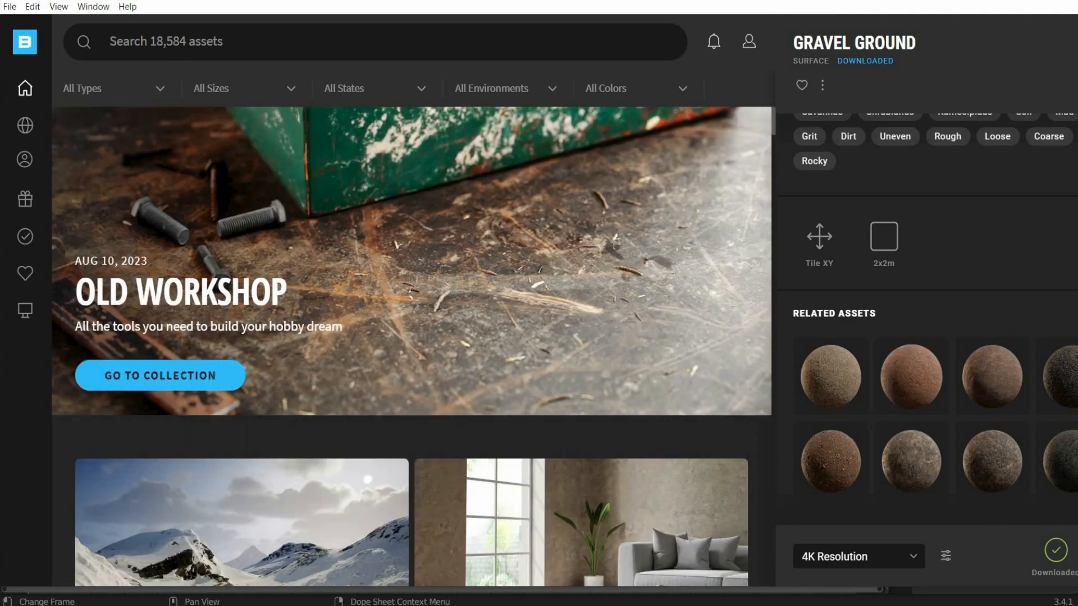
Step: Search the asset library for Wild Grass and export the trending Wild Grass 3D plant to Blender
left_click(236, 45)
type("wild")
left_click(163, 142)
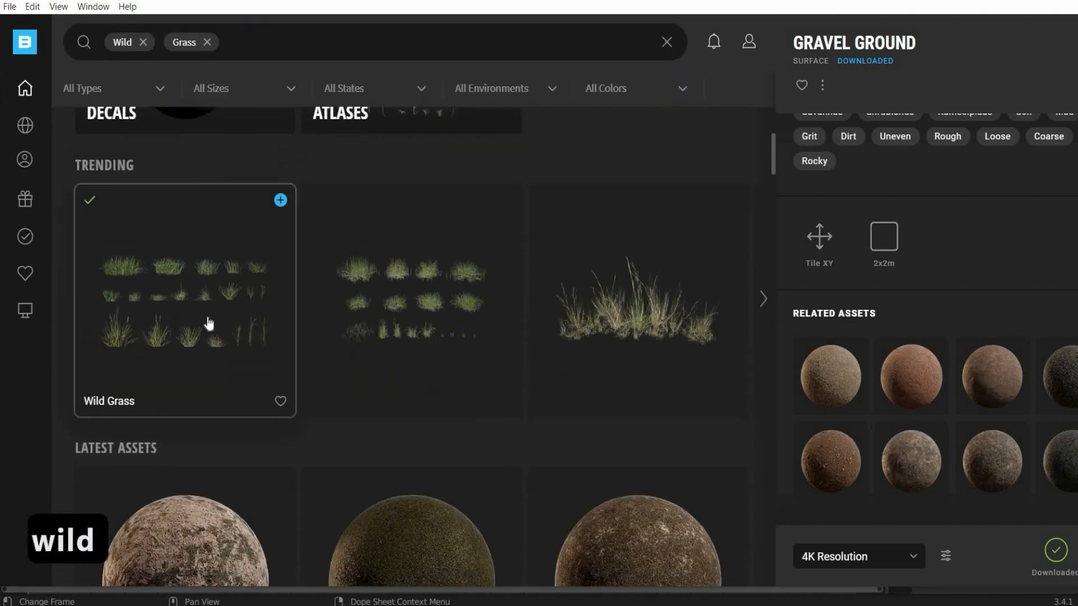
left_click(209, 325)
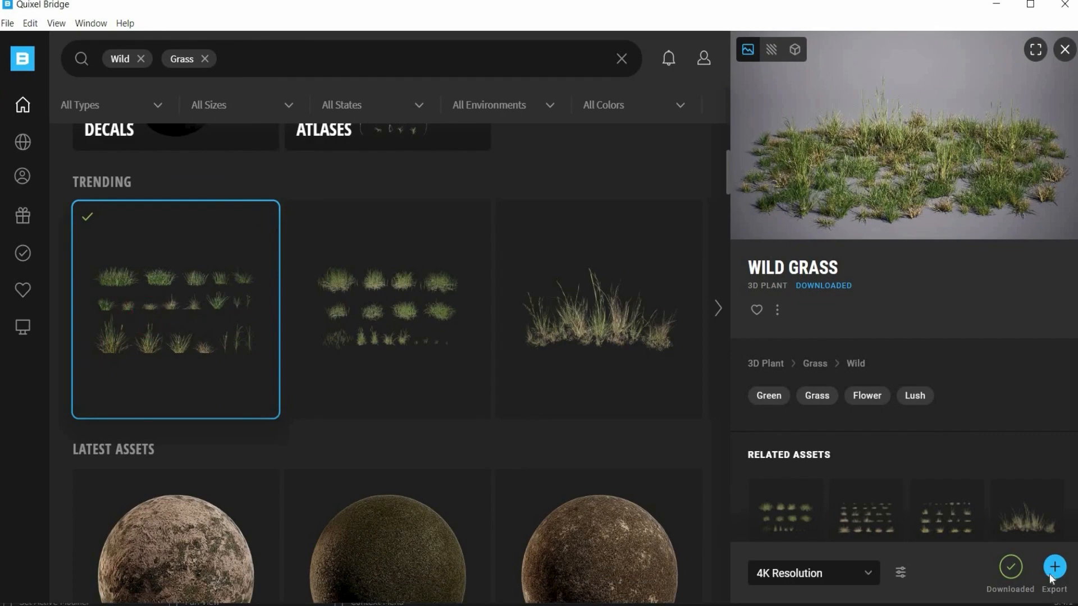
left_click(1053, 569)
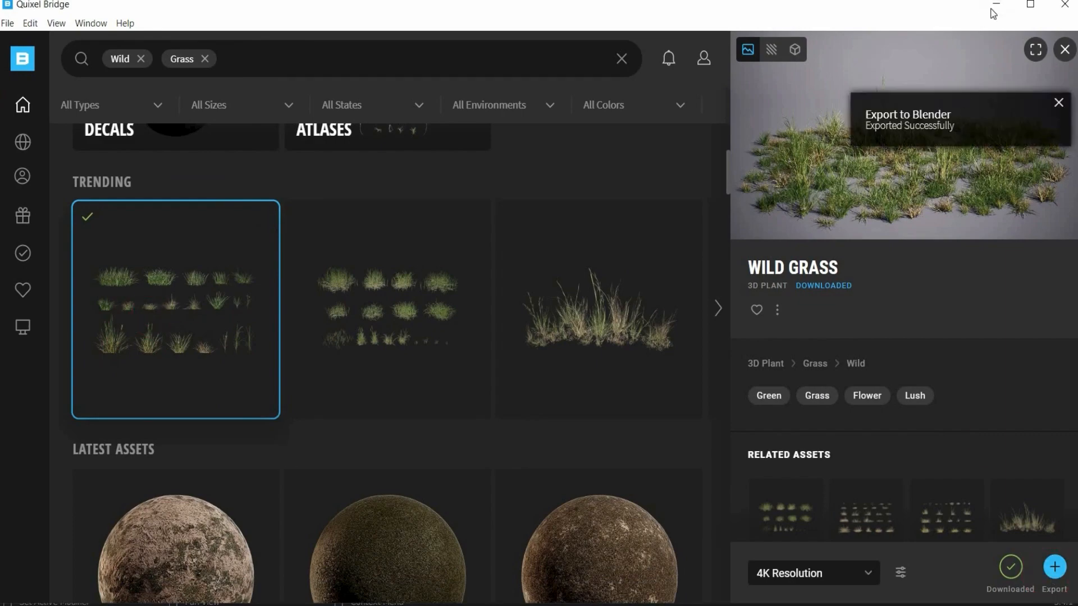
Step: Search for Bigleaf Hydrangea, export its 3D plant asset and return to Blender
type("bigleaf")
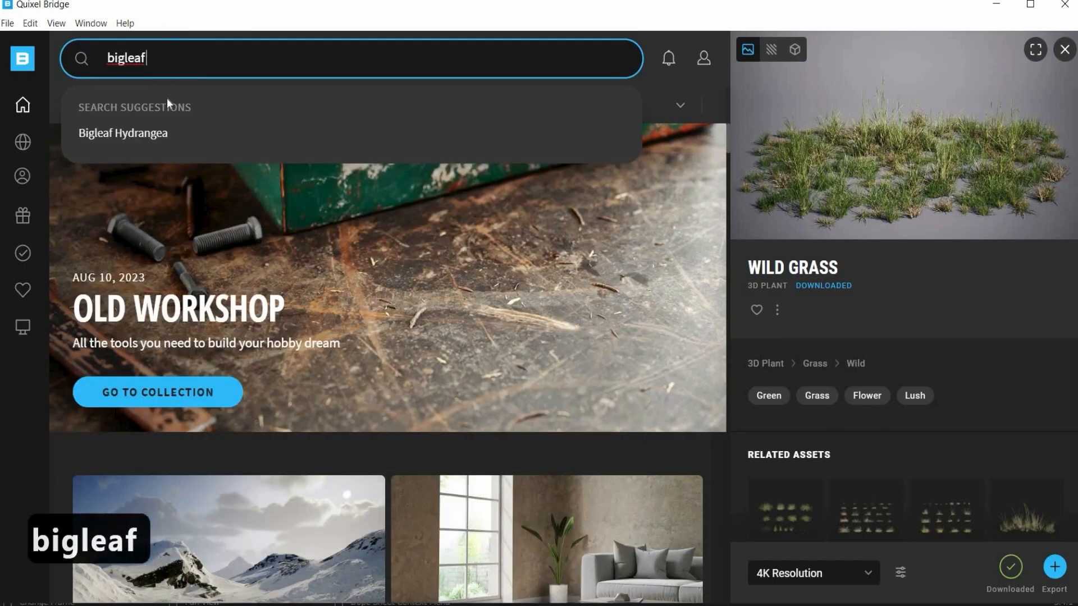
left_click(123, 133)
left_click(318, 506)
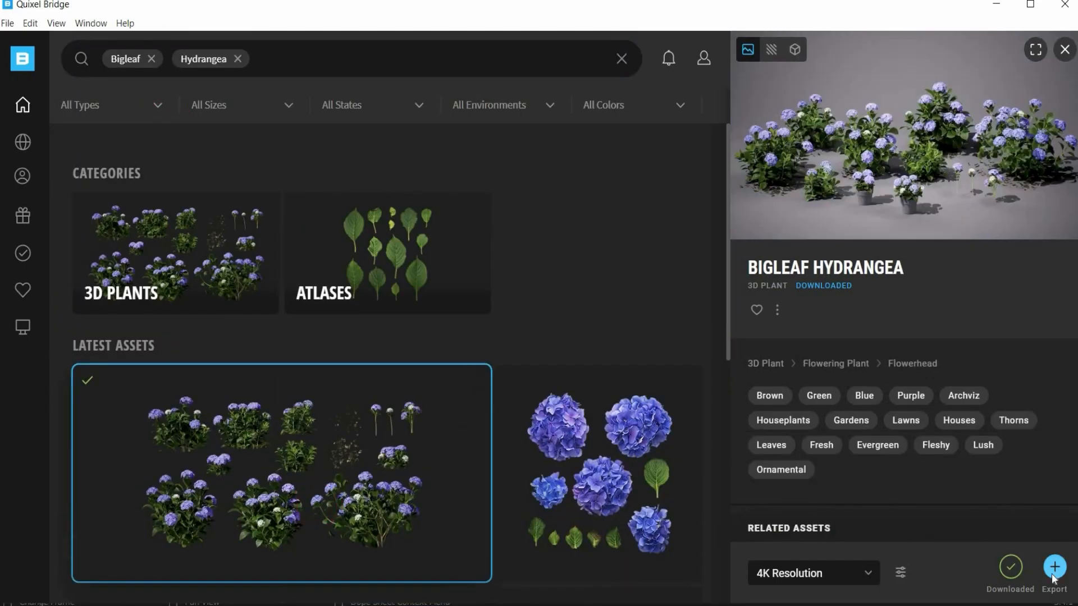
left_click(997, 4)
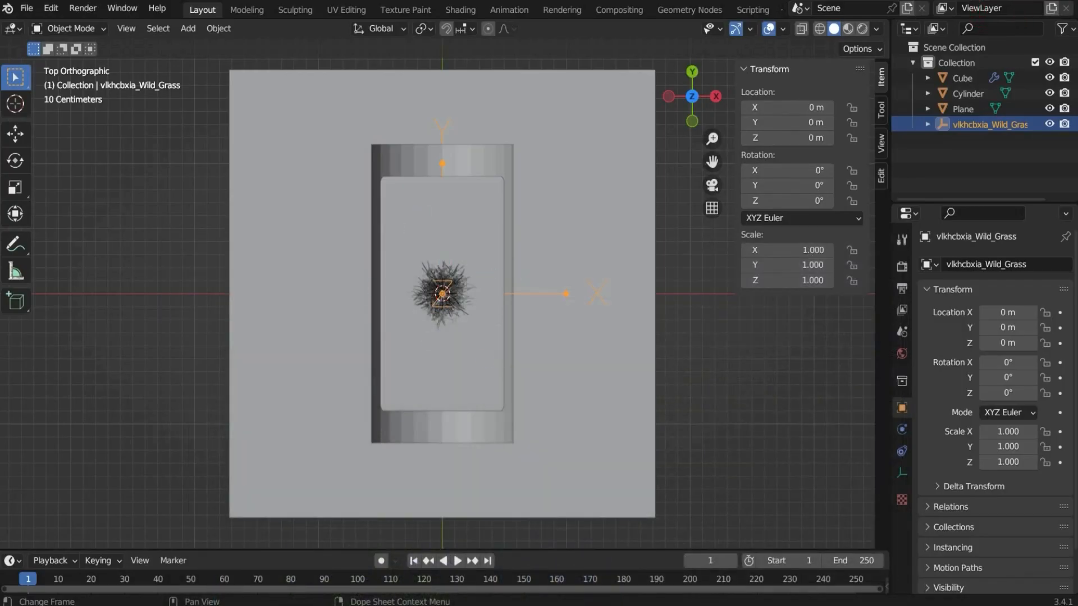
Step: Hide all plant variants inside the imported Bigleaf Hydrangea group from the viewport
left_click(927, 125)
left_click_drag(1050, 141, 1050, 186)
scroll(1049, 168, "down", 3)
left_click_drag(1050, 125, 1049, 186)
scroll(1049, 168, "down", 3)
left_click_drag(1050, 110, 1049, 187)
Step: Hide the imported Wild Grass group's variants from the viewport and collapse the expanded hierarchy
left_click(927, 187)
scroll(1011, 168, "down", 4)
left_click_drag(1050, 78, 1050, 187)
scroll(1050, 174, "down", 2)
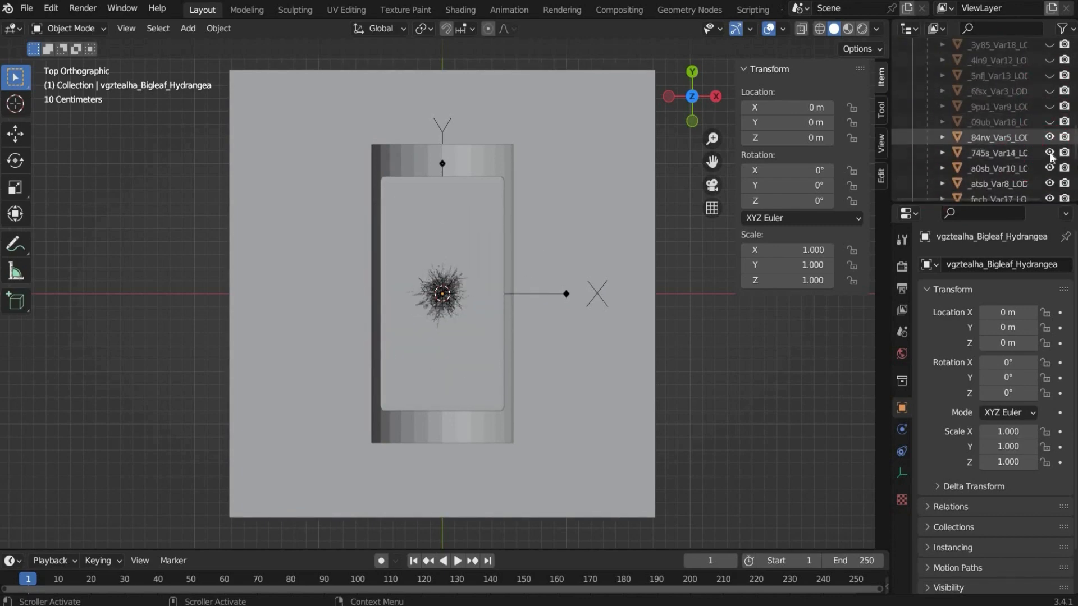
left_click_drag(1050, 138, 1050, 187)
scroll(1050, 174, "down", 2)
left_click_drag(1050, 124, 1050, 186)
scroll(1044, 180, "up", 12)
left_click(928, 103)
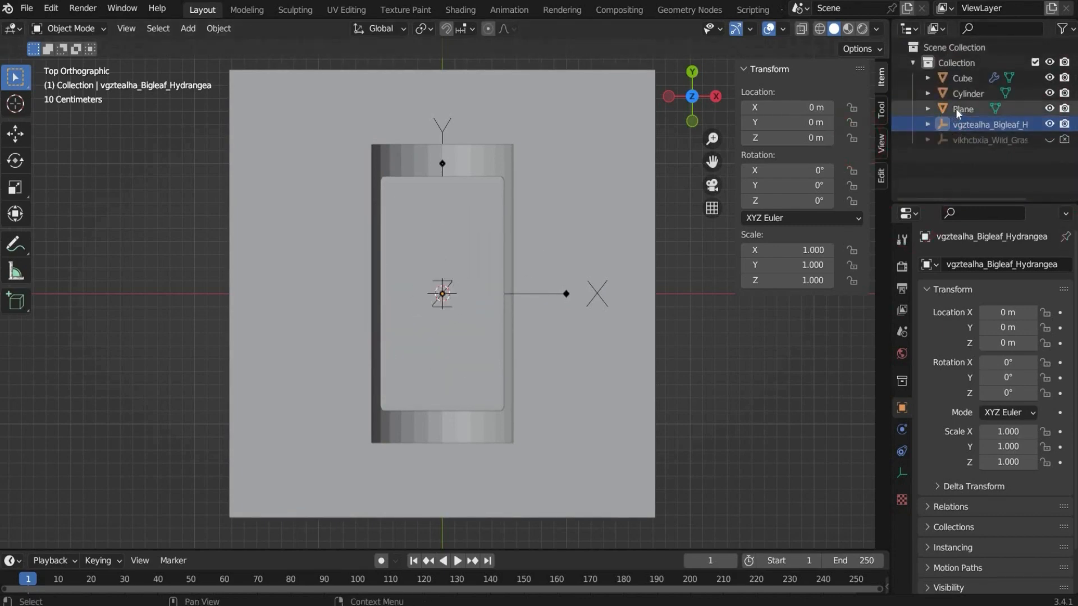
Step: Add a particle system to the Plane as Hair with Advanced settings enabled
left_click(960, 108)
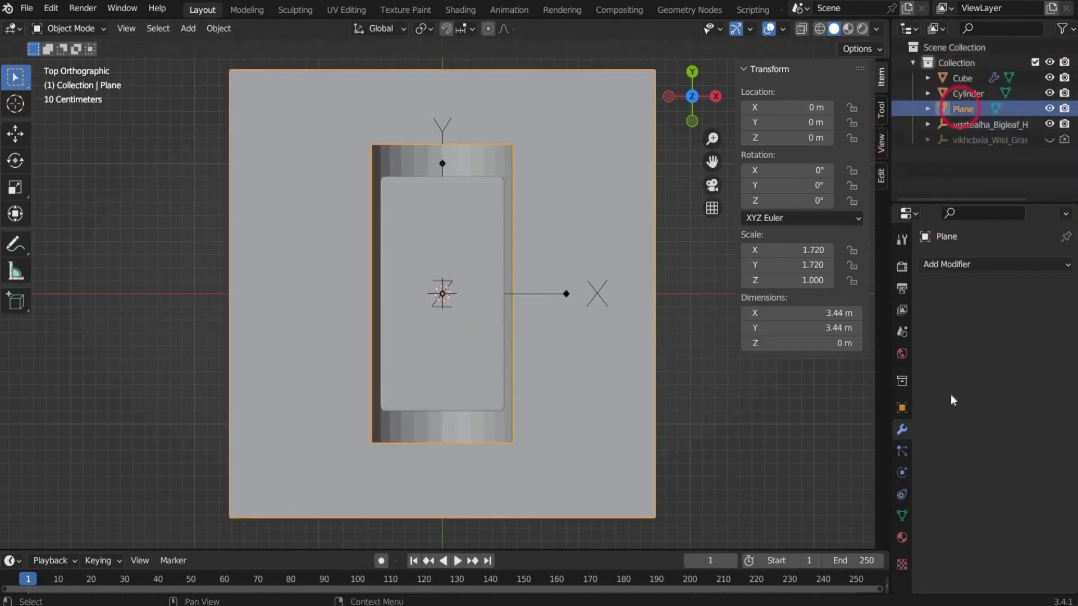
left_click(903, 452)
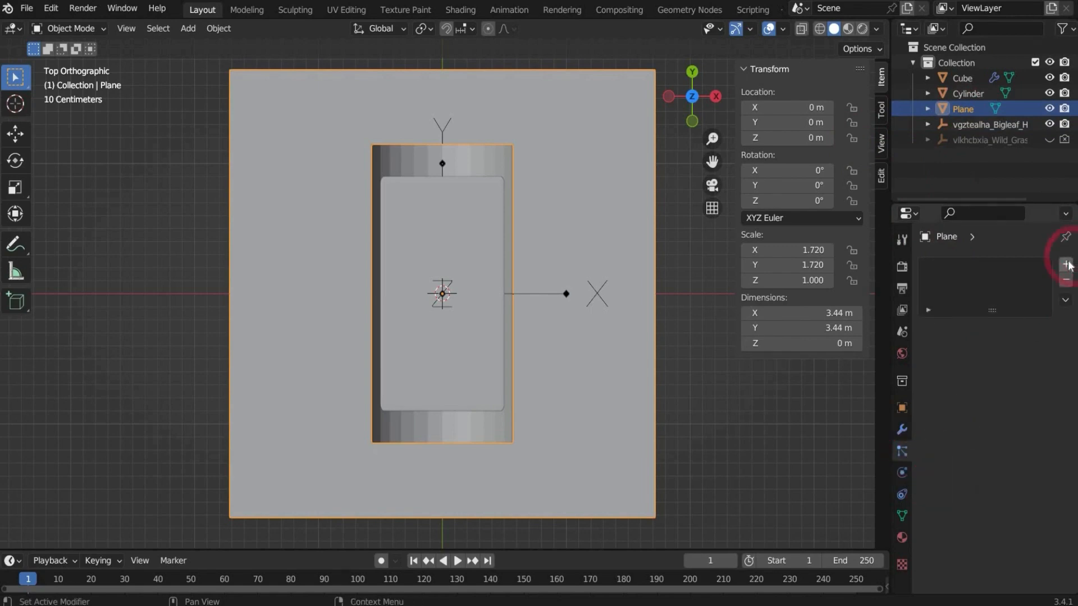
left_click(1066, 265)
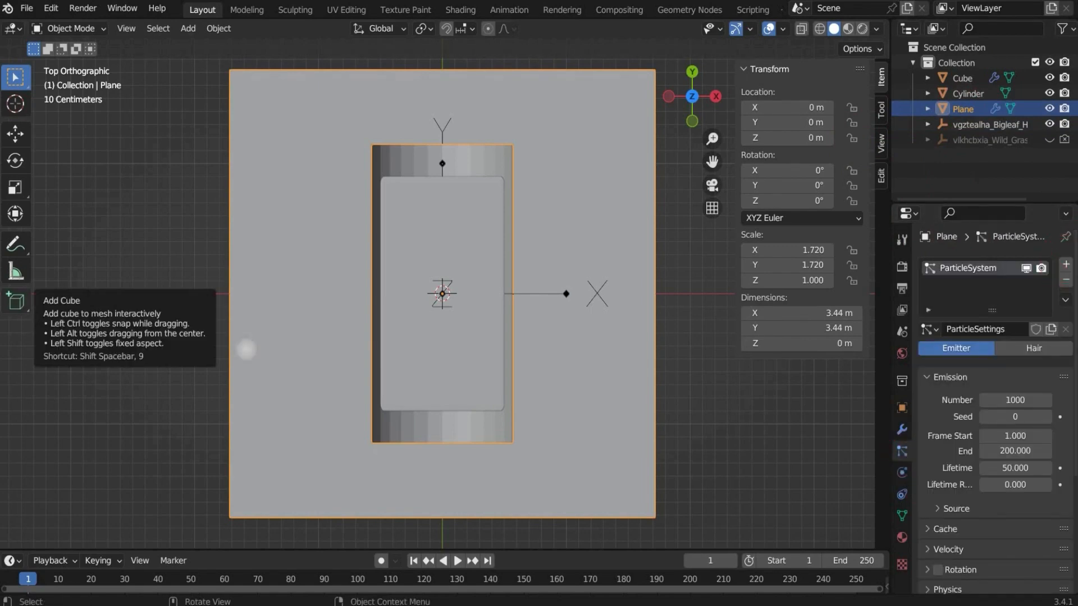
left_click(646, 342)
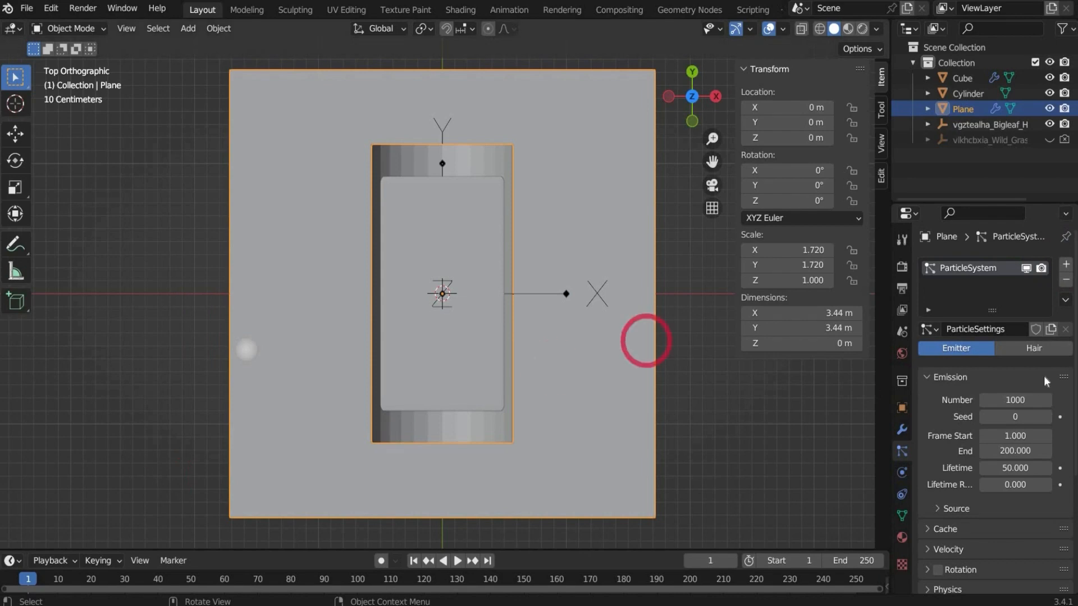
left_click(1028, 351)
left_click(1005, 369)
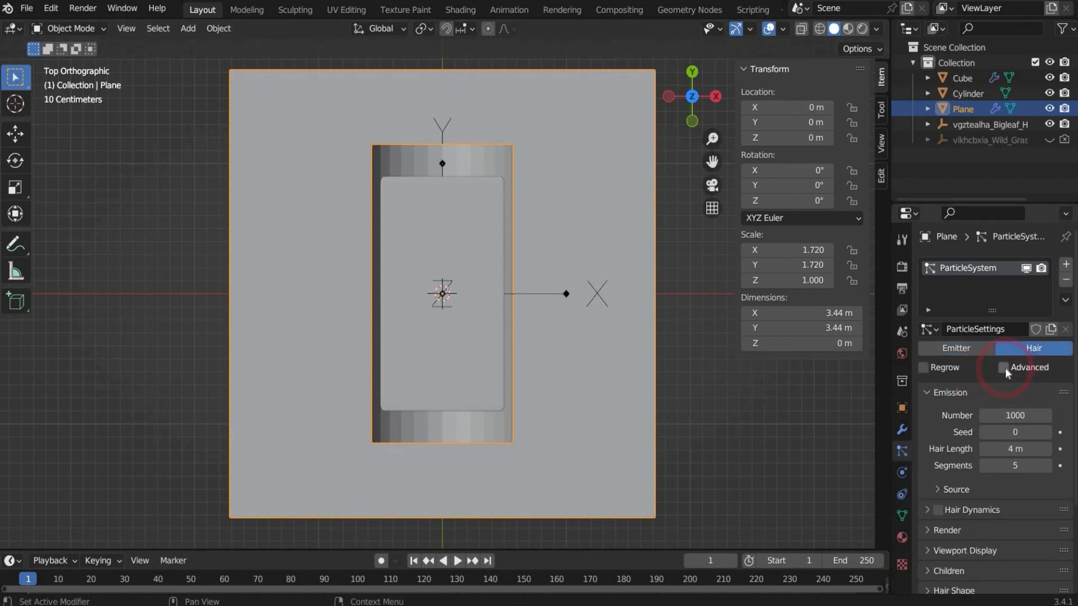
Step: Set the plane's hair emission number to 4755 and hair length to 7 m
left_click(1001, 415)
type("4755")
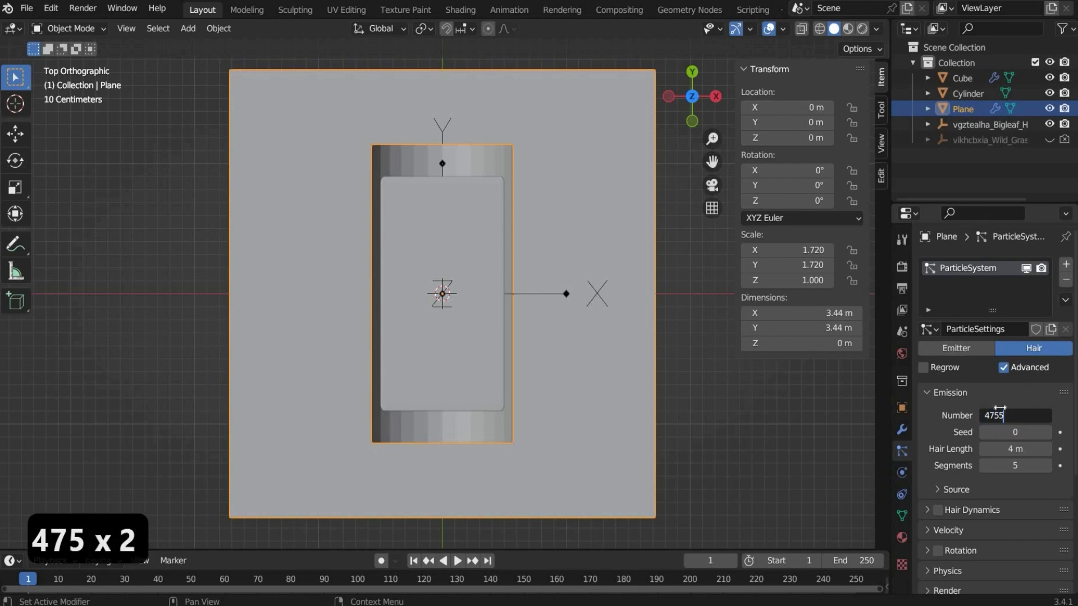
key("Return")
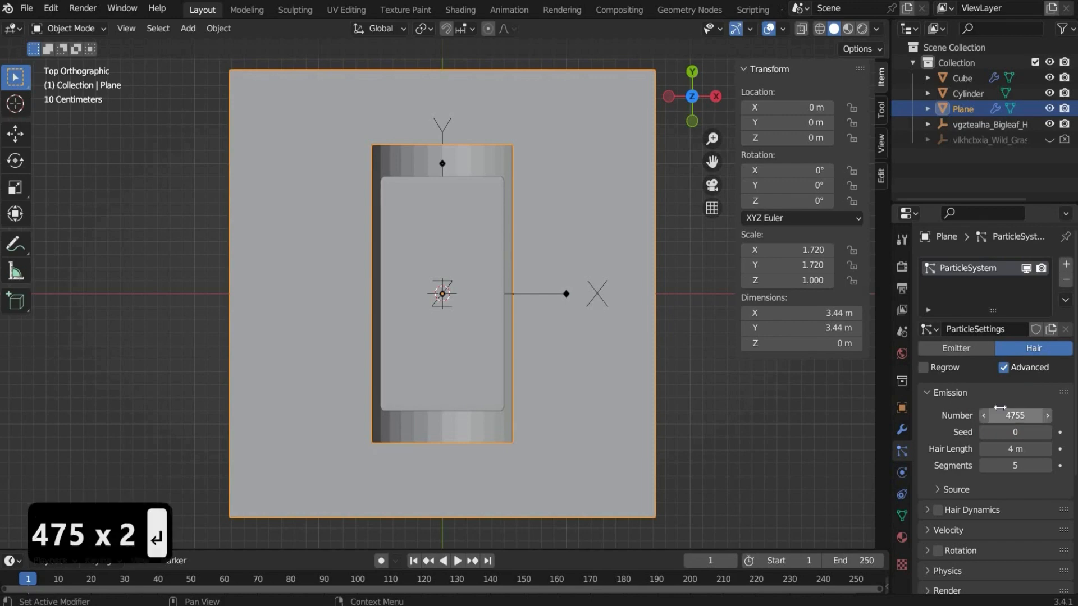
left_click(1025, 449)
type("7")
key("Return")
left_click(1032, 466)
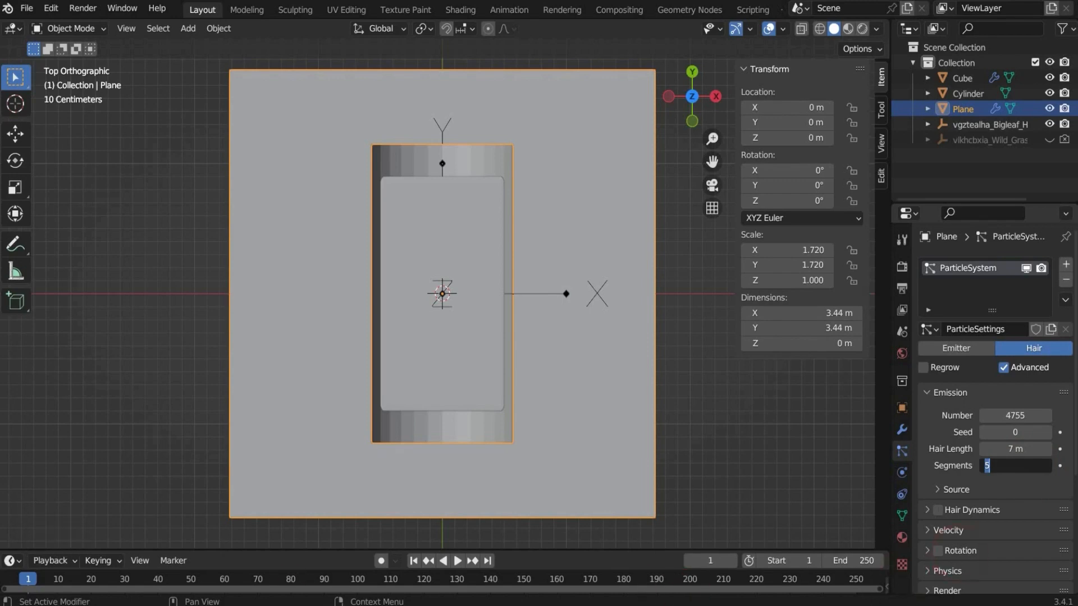
Step: Enable rotation for the hair particles and set the orientation's Randomize value to 1
left_click(939, 551)
scroll(944, 516, "down", 2)
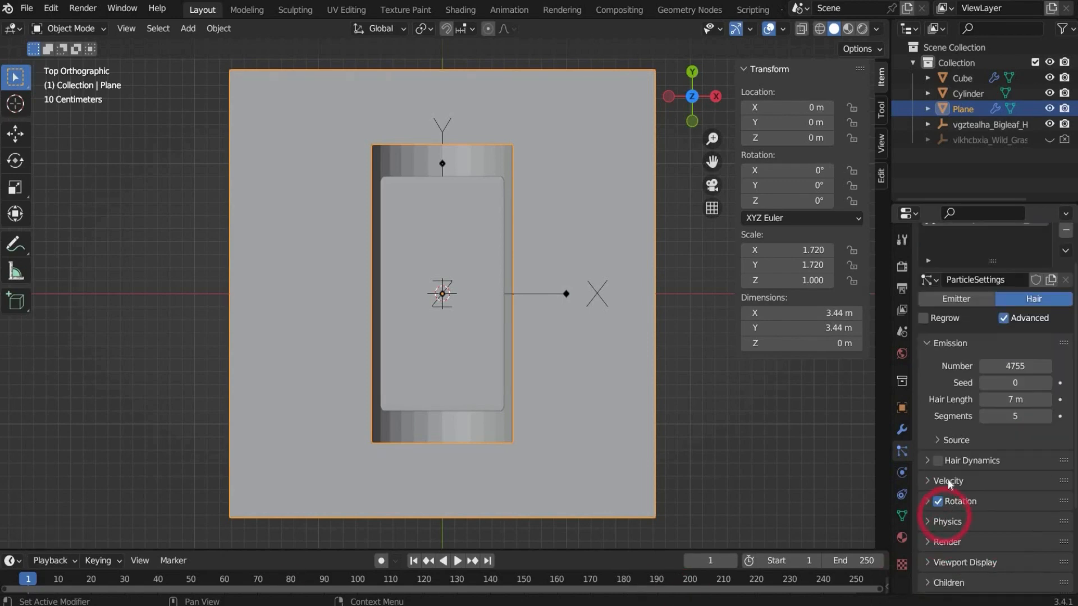
scroll(948, 479, "down", 2)
left_click(927, 452)
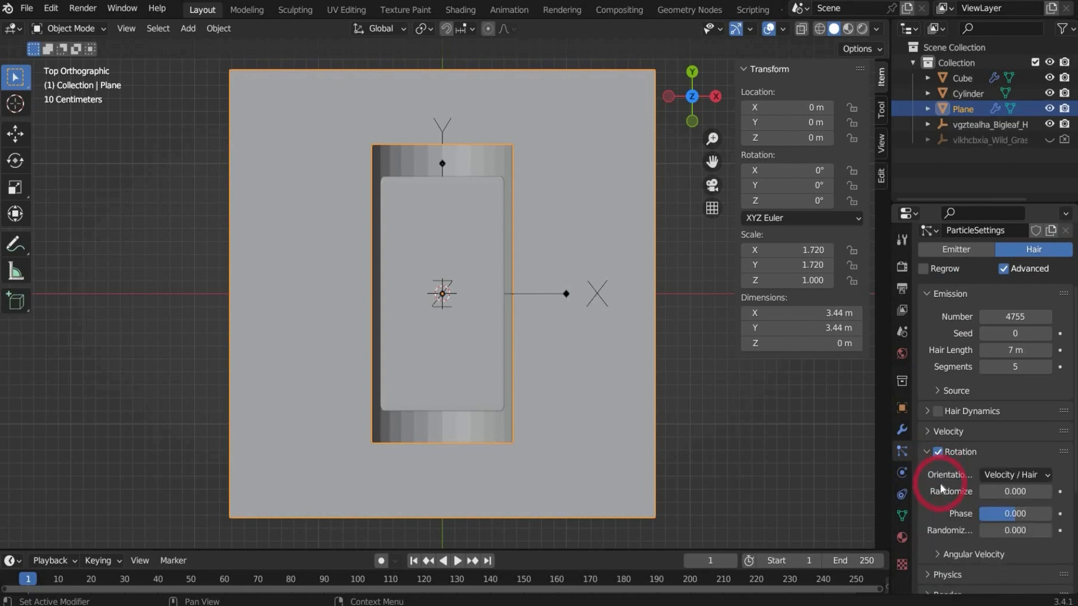
scroll(969, 480, "down", 1)
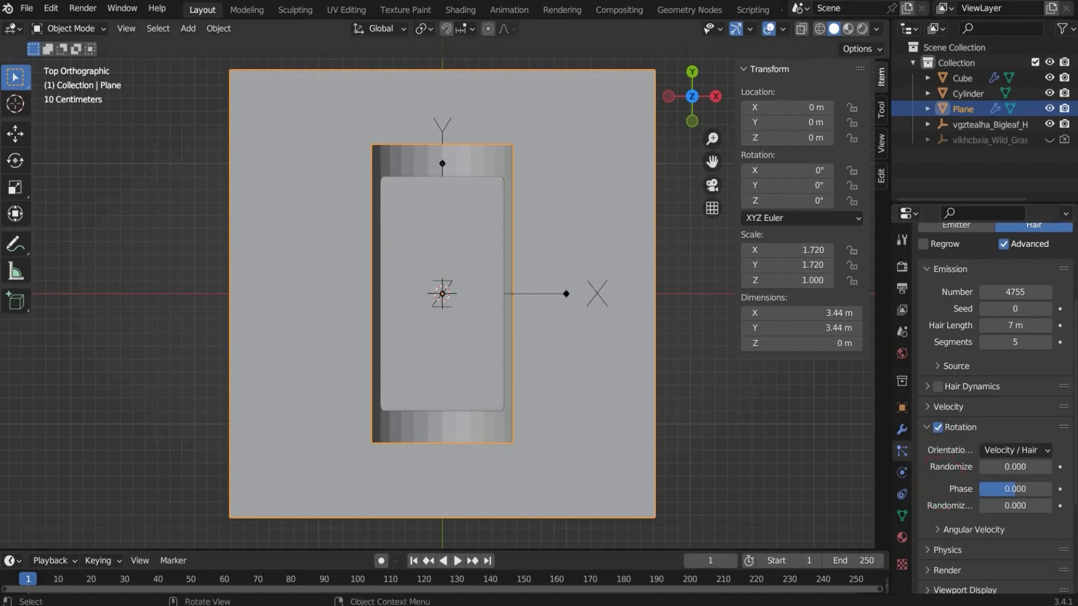
left_click_drag(989, 466, 1053, 466)
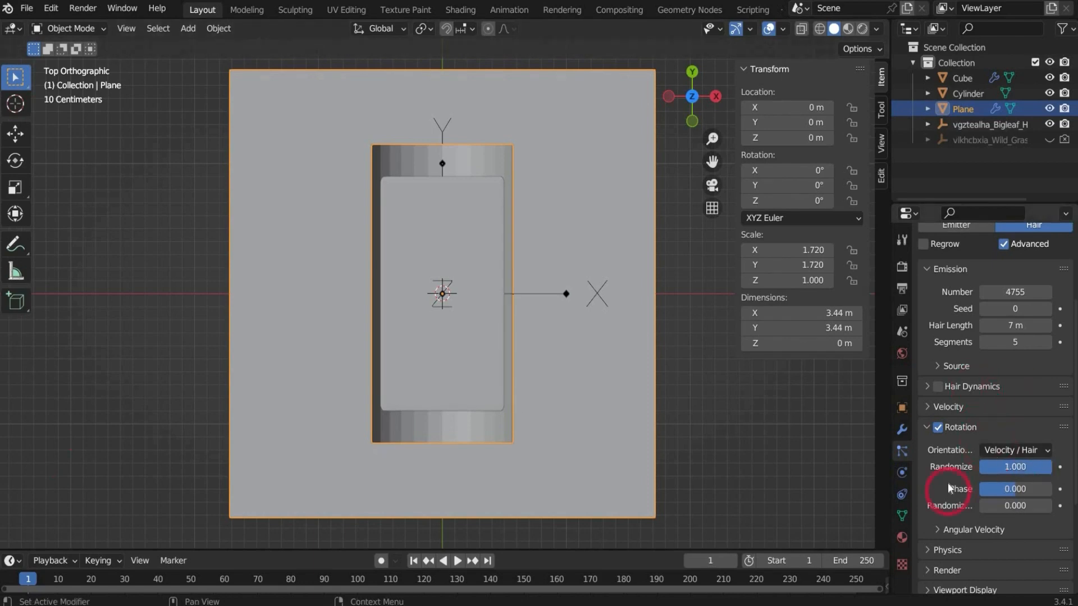
Step: Render the plane's hair particles as a Collection
scroll(955, 503, "down", 2)
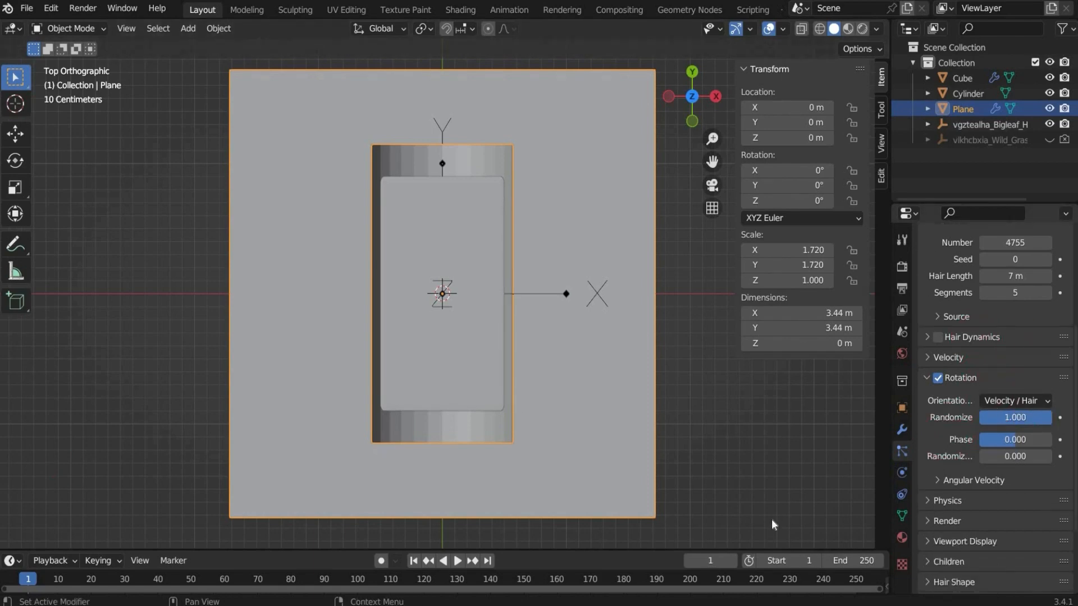
scroll(942, 493, "down", 2)
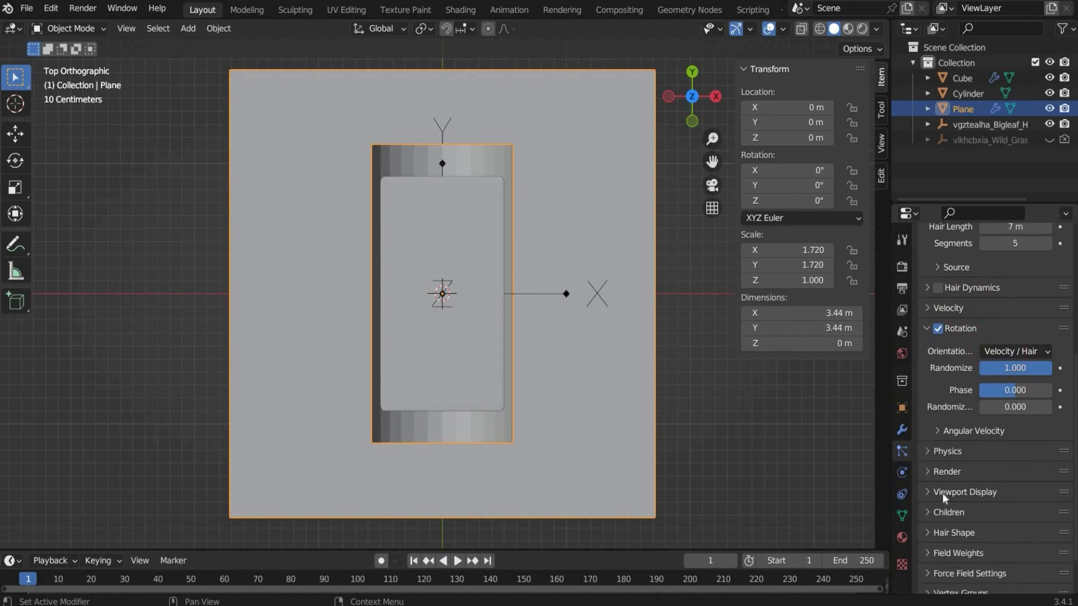
left_click(929, 471)
scroll(981, 446, "down", 2)
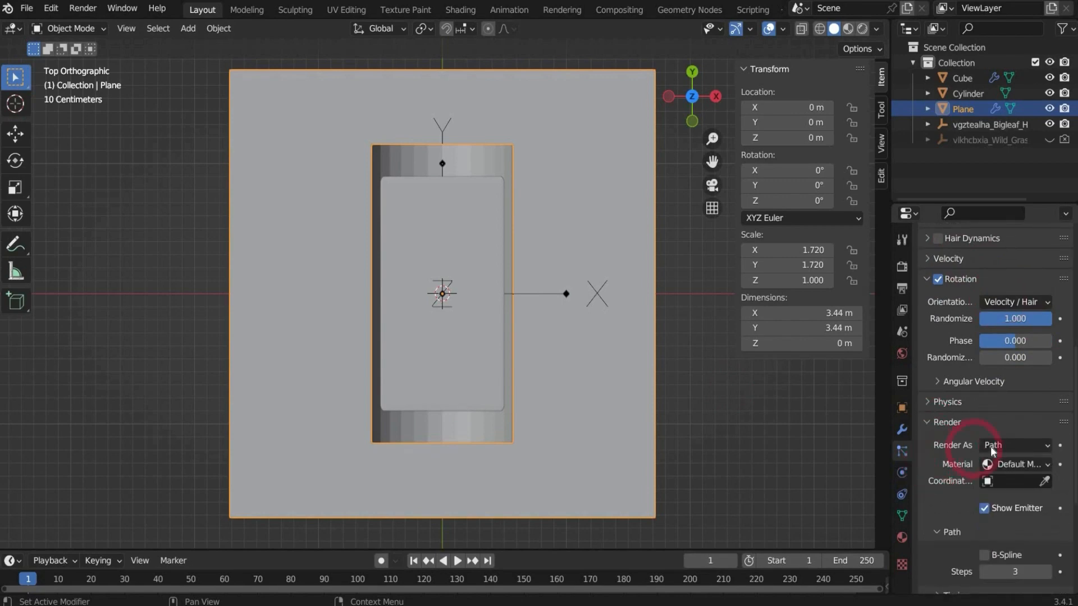
left_click(991, 445)
left_click(992, 512)
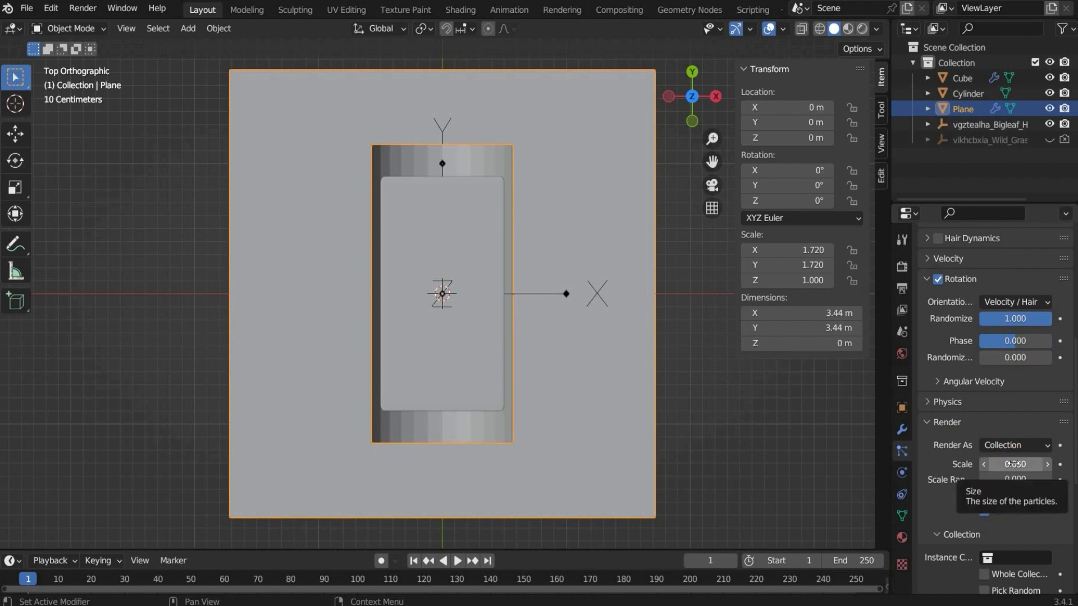
Step: Set the rendered particles' scale to 0.110 and their scale randomness to 1
left_click(1015, 464)
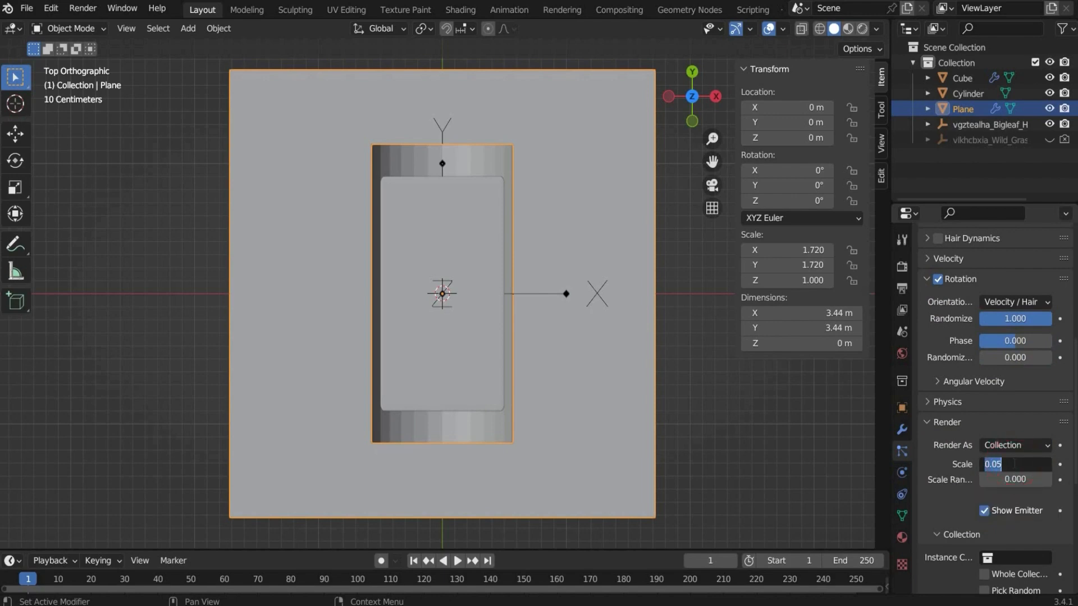
type("0.")
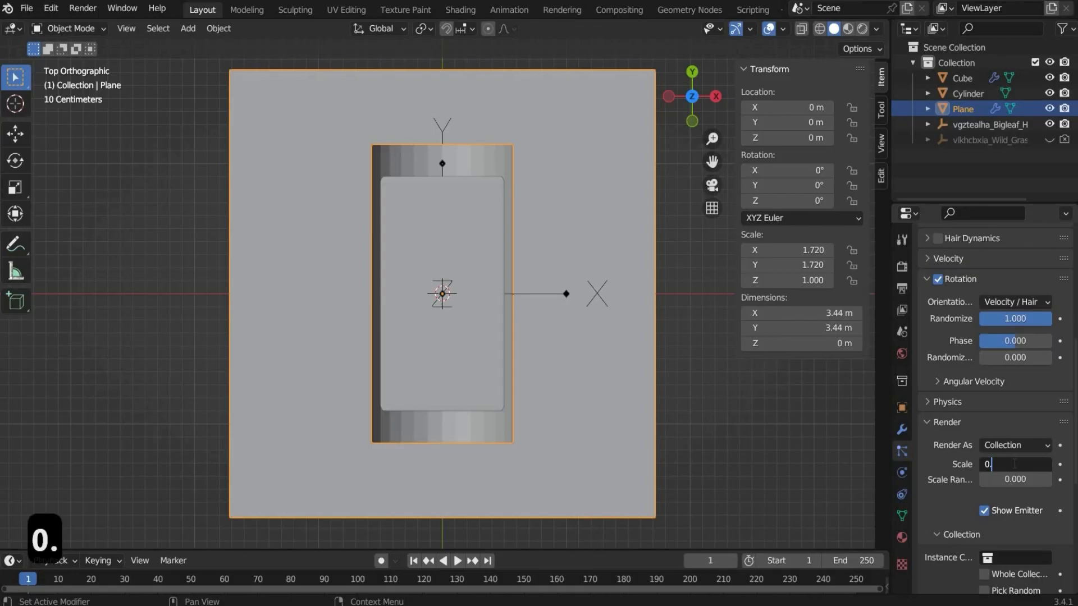
type("110")
key("Return")
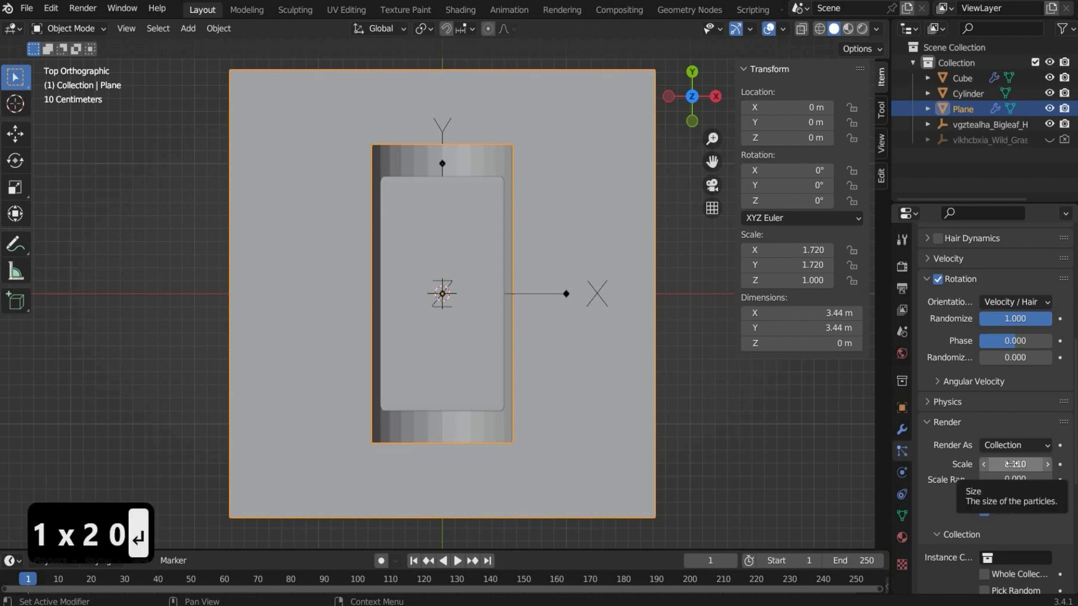
left_click_drag(1015, 480, 1051, 480)
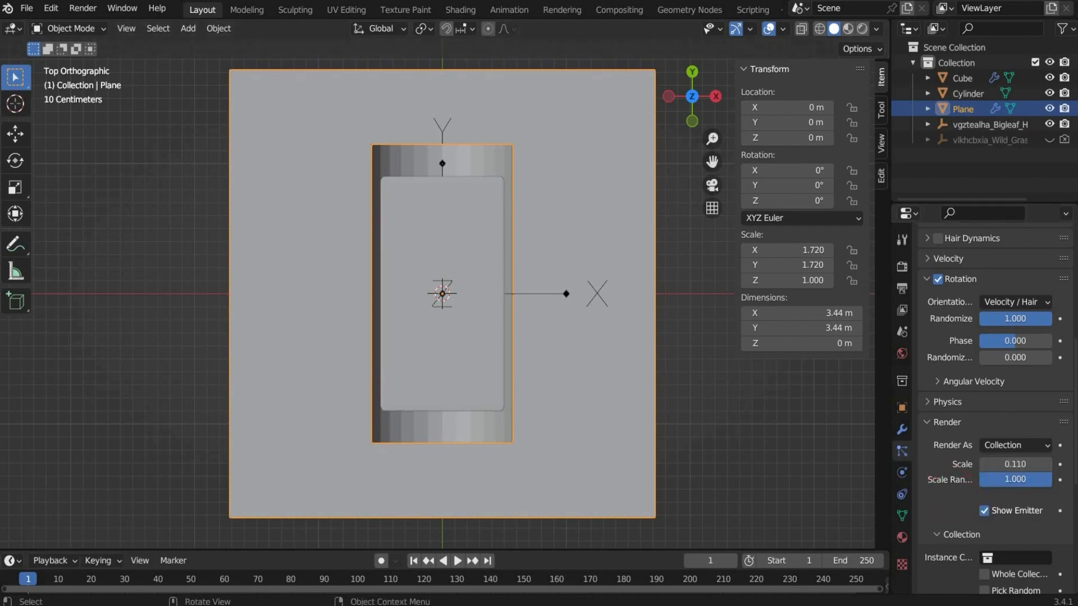
Step: Create a new collection in the scene and name it Grass
right_click(978, 166)
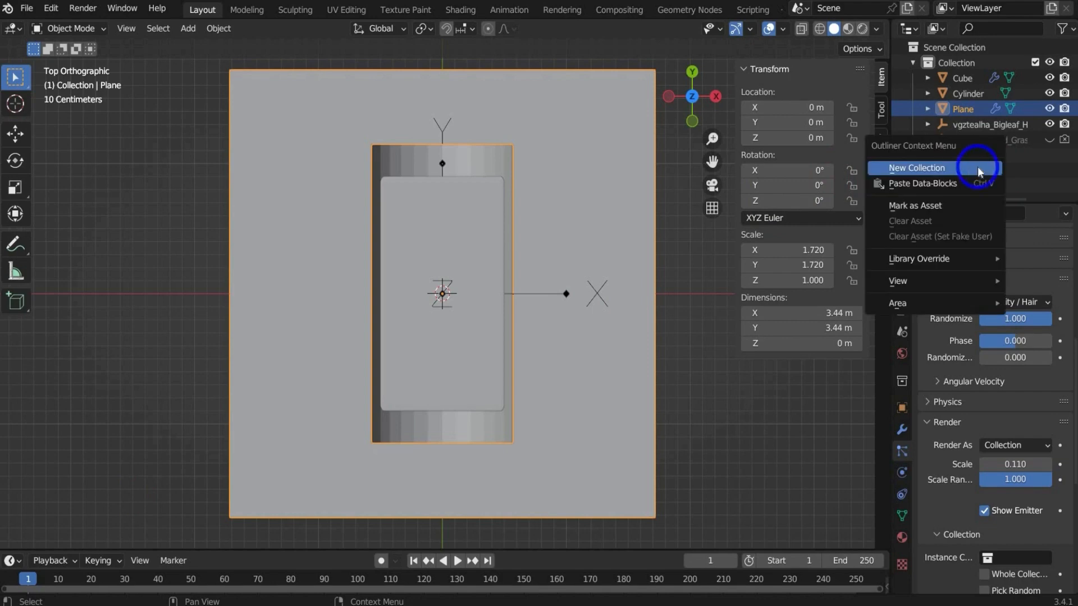
left_click(978, 166)
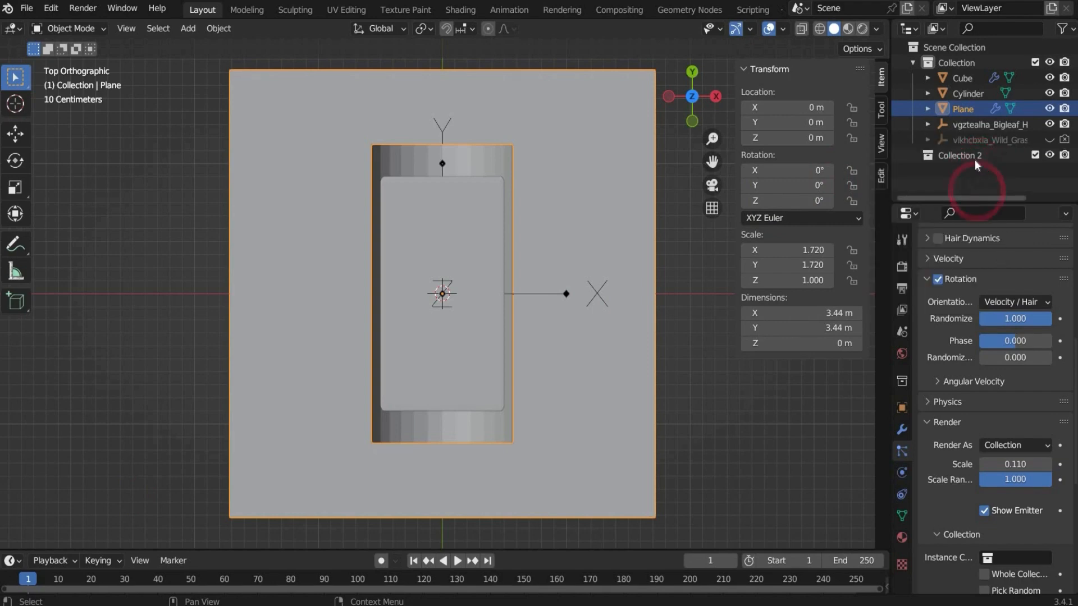
left_click(974, 158)
double_click(975, 157)
type("Grass")
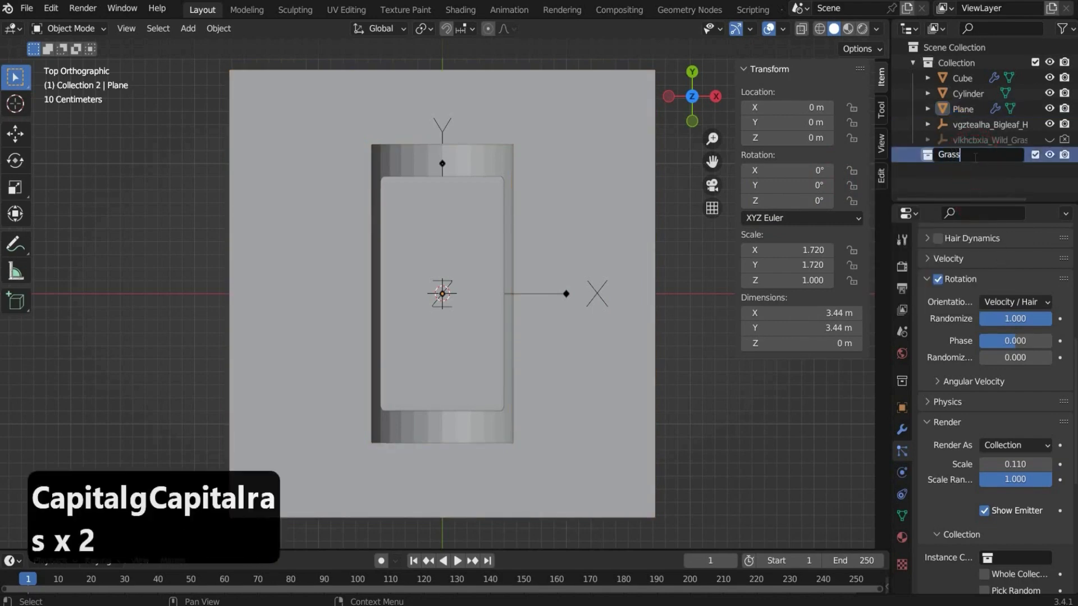
key("Return")
Step: Move the Wild Grass empty and all of its variants into the Grass collection, then collapse that collection
left_click(991, 140)
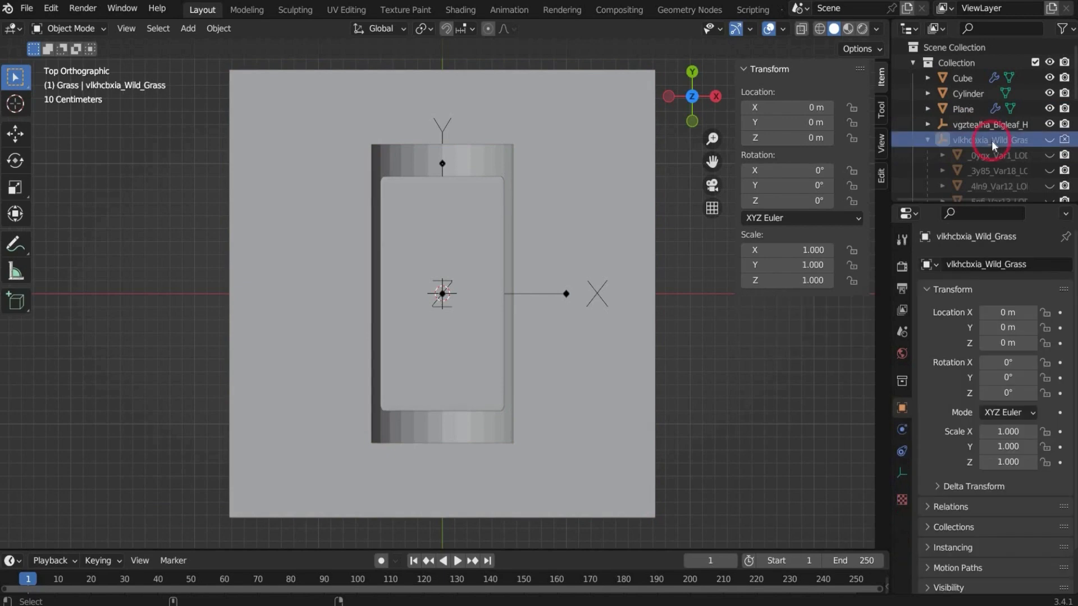
left_click(989, 158, "shift")
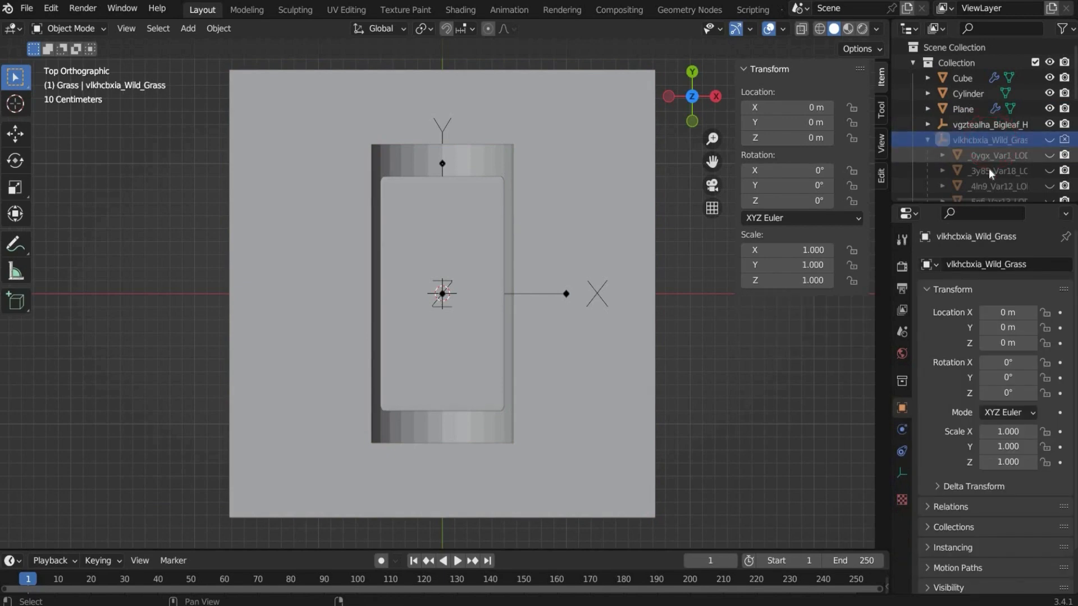
left_click(989, 169, "shift")
scroll(989, 169, "down", 9)
left_click(987, 169, "shift")
left_click_drag(986, 169, 958, 183)
left_click(912, 142)
left_click(941, 164)
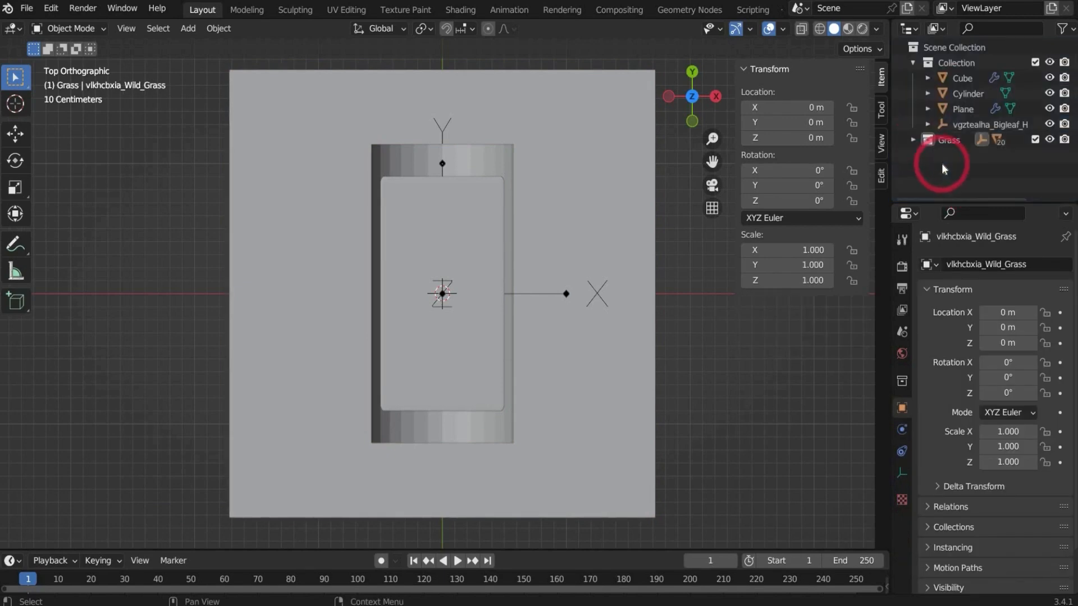
Step: Assign the Grass collection as the instance collection of the Plane's particle system
left_click(968, 112)
scroll(937, 447, "down", 1)
scroll(935, 447, "down", 10)
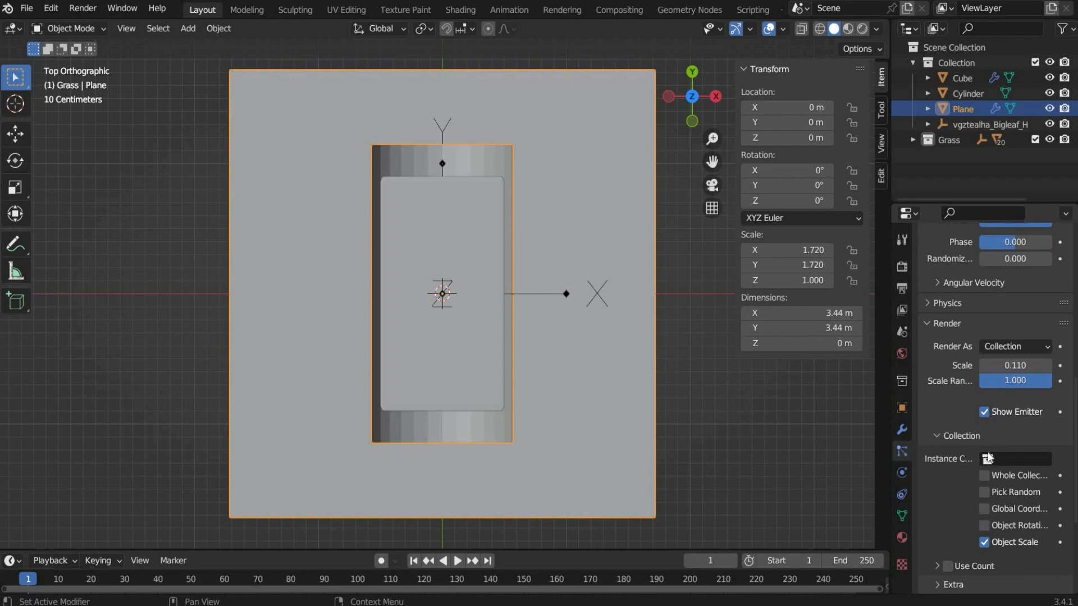
left_click(988, 459)
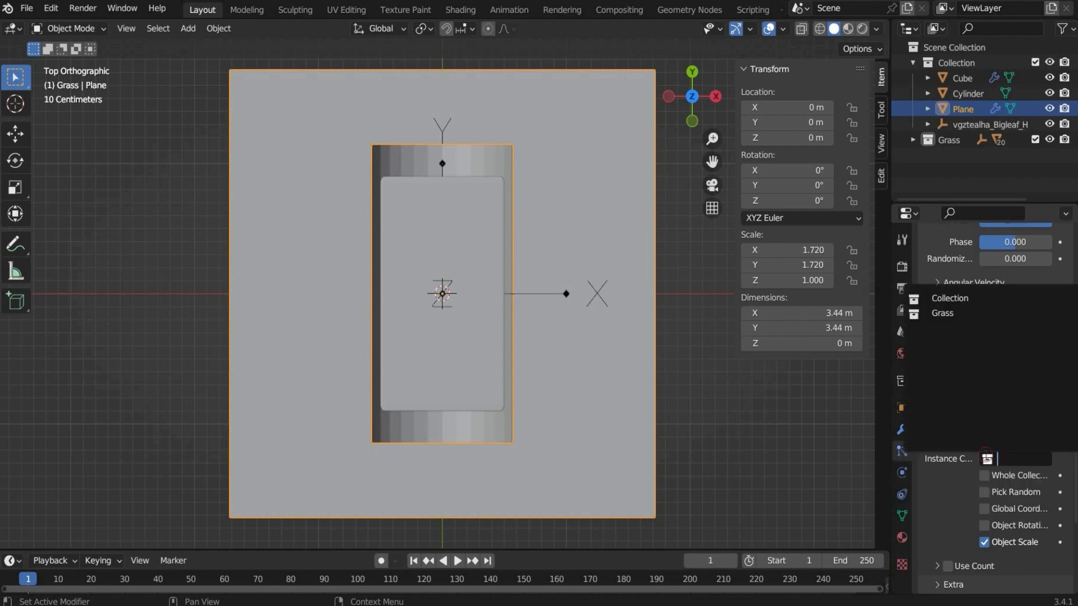
left_click(980, 314)
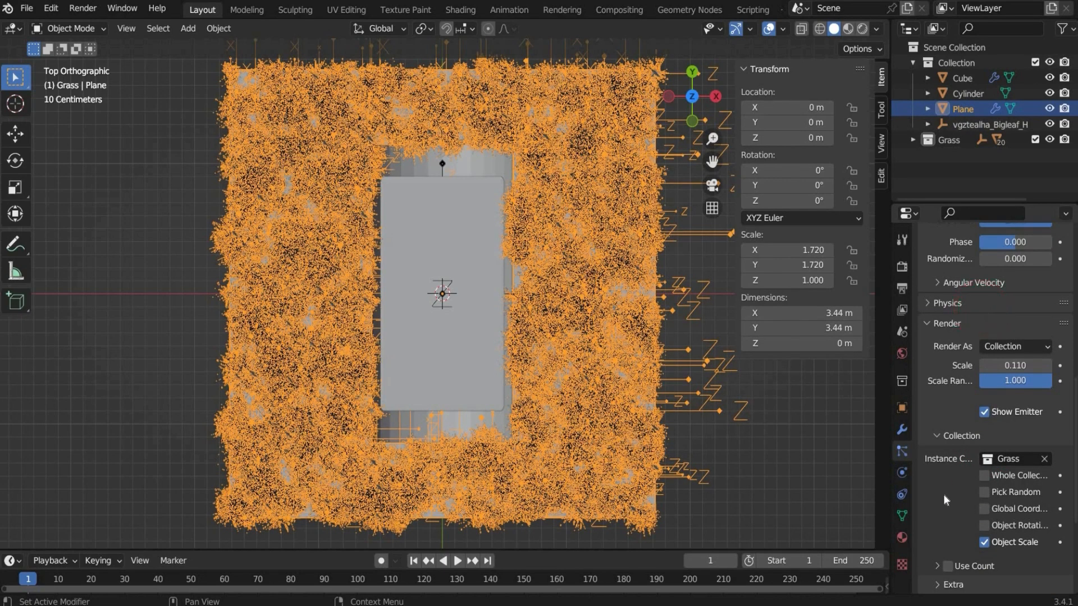
Step: Enable Pick Random and Object Rotation for the Grass collection instances, and deselect the plane
left_click(984, 492)
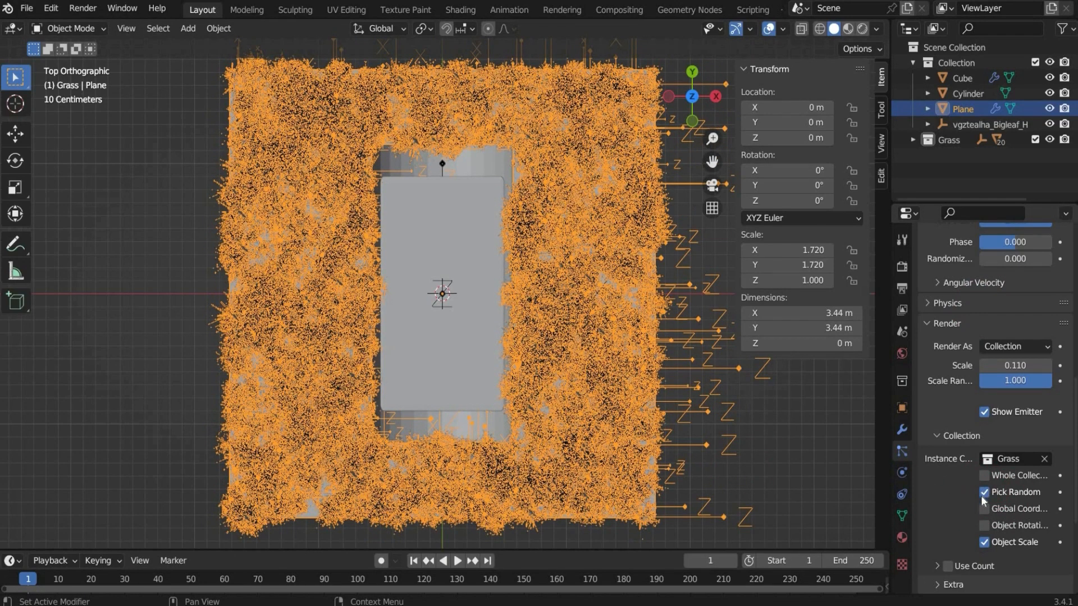
left_click(985, 526)
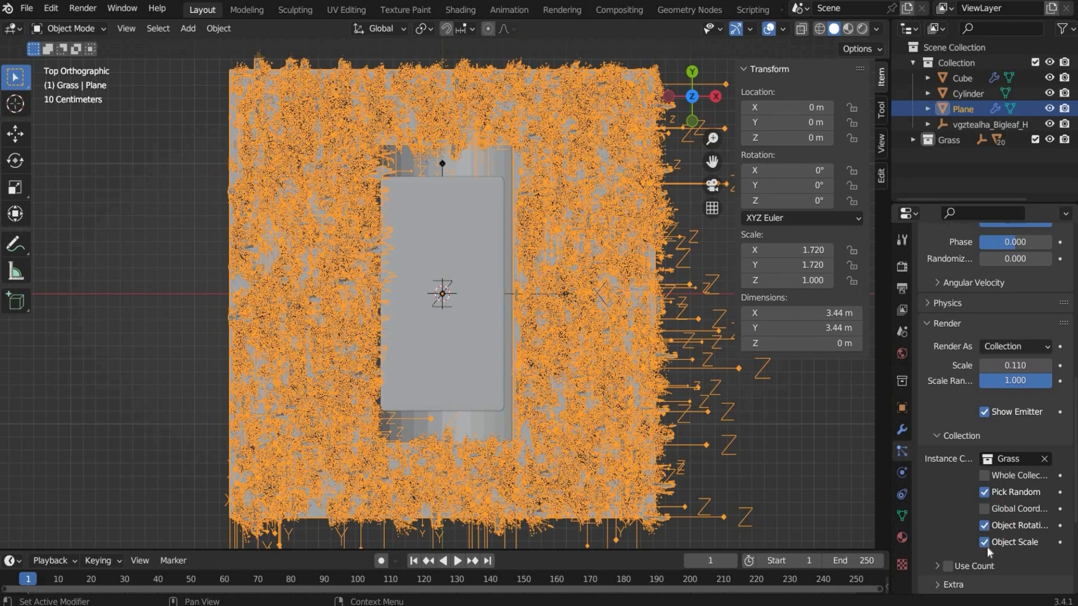
left_click(831, 492)
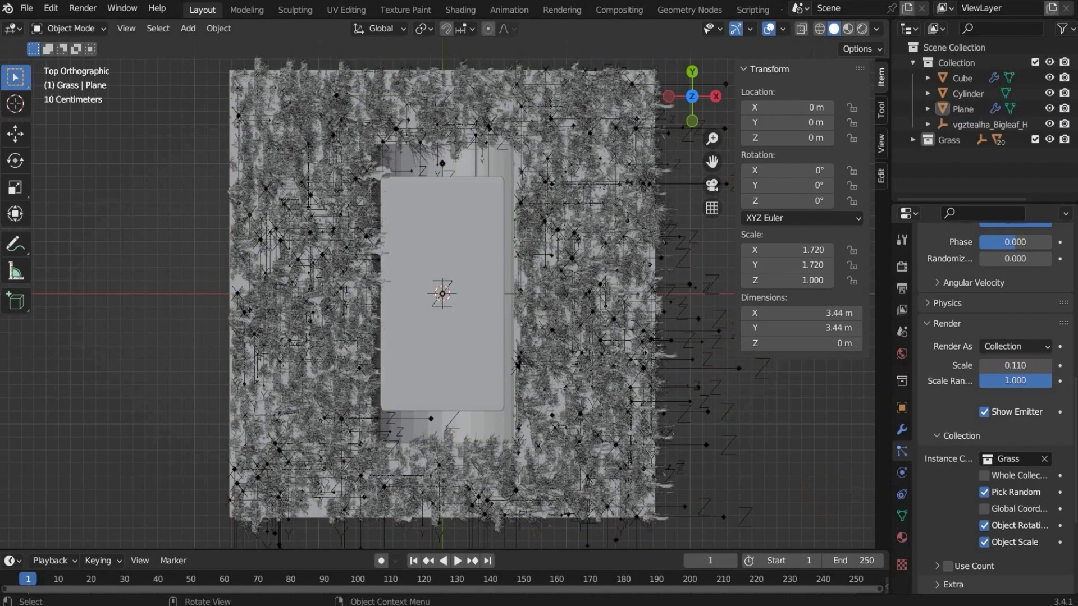
Step: Set the Wild Grass empty's Y rotation to 90° to stand the scattered grass upright
left_click(717, 256)
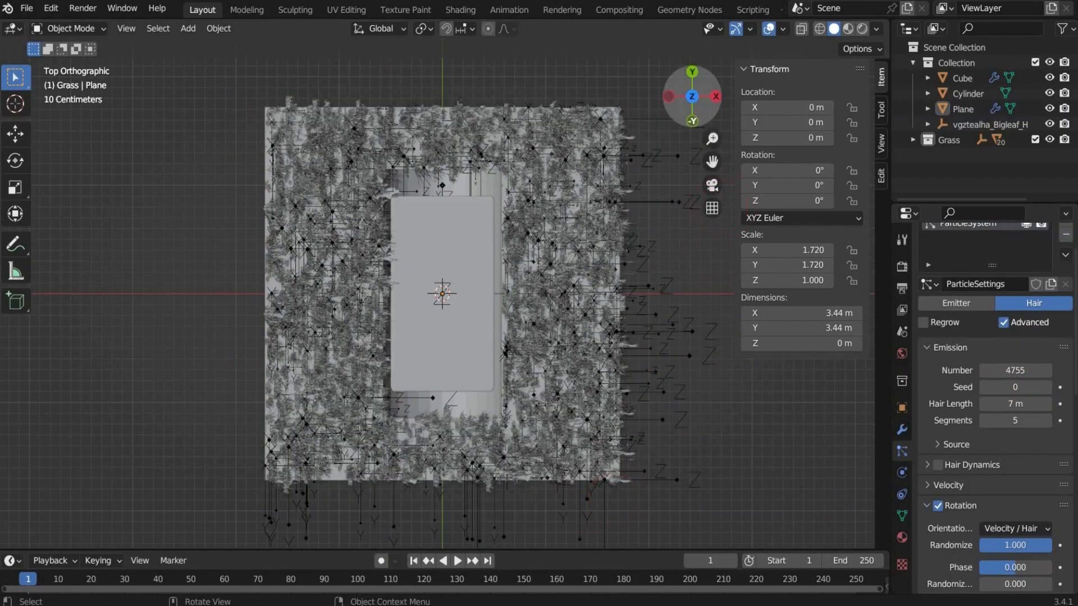
left_click_drag(697, 124, 694, 107)
scroll(342, 363, "up", 3)
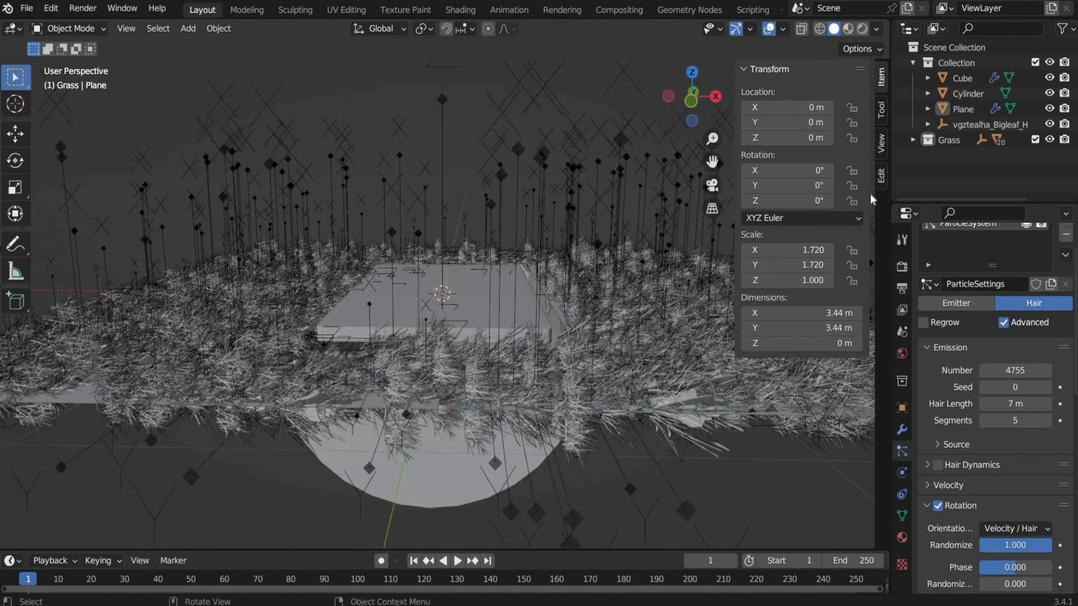
left_click(915, 142)
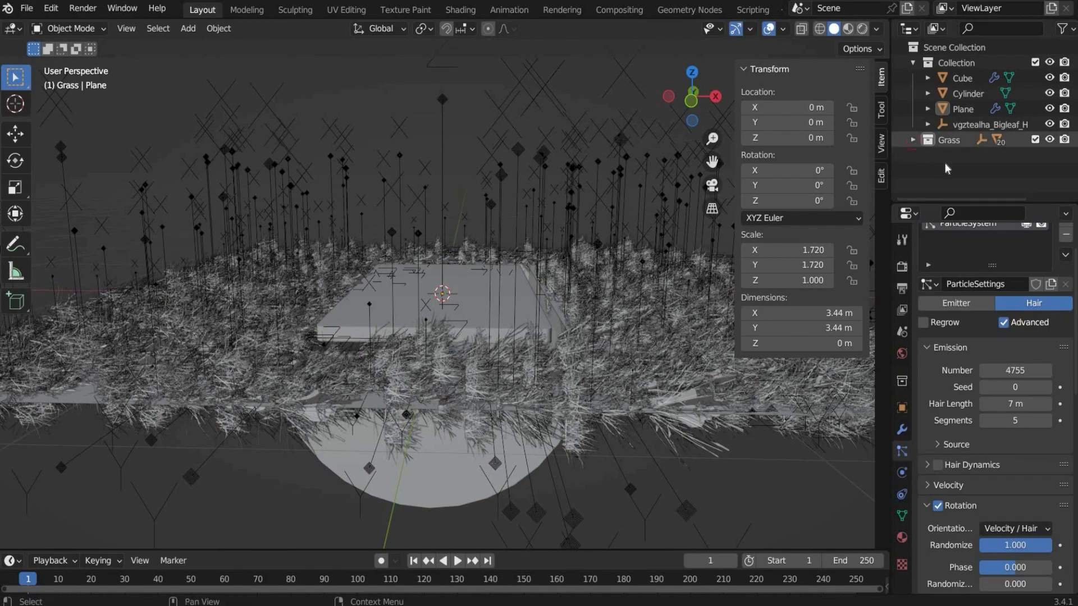
left_click(949, 159)
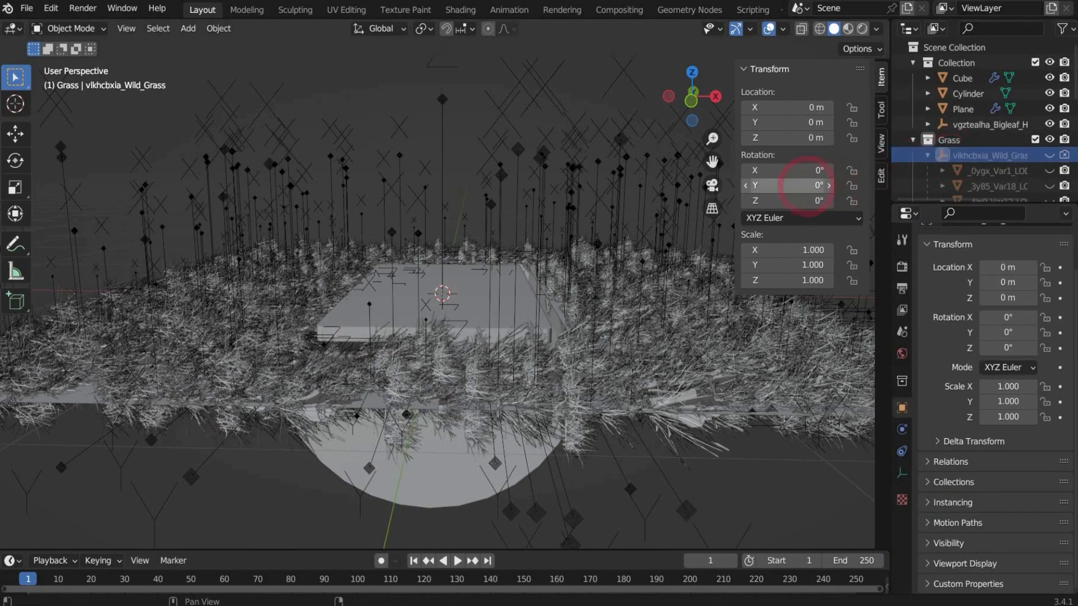
mouse_move(807, 186)
left_mouse_down()
mouse_move(826, 186)
mouse_move(792, 187)
left_mouse_up()
left_click(792, 187)
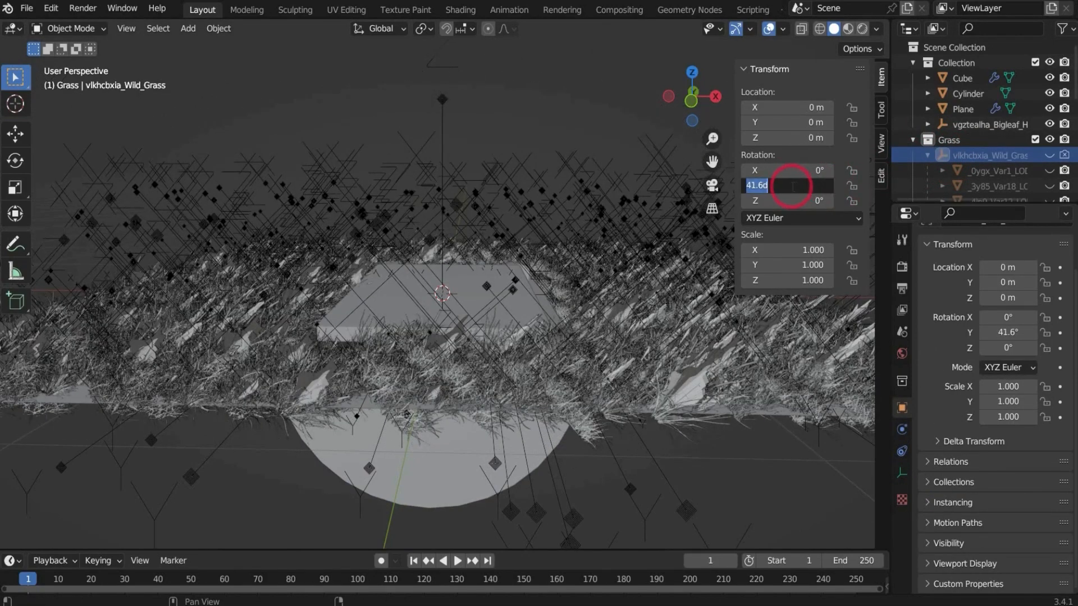
type("90")
key("Return")
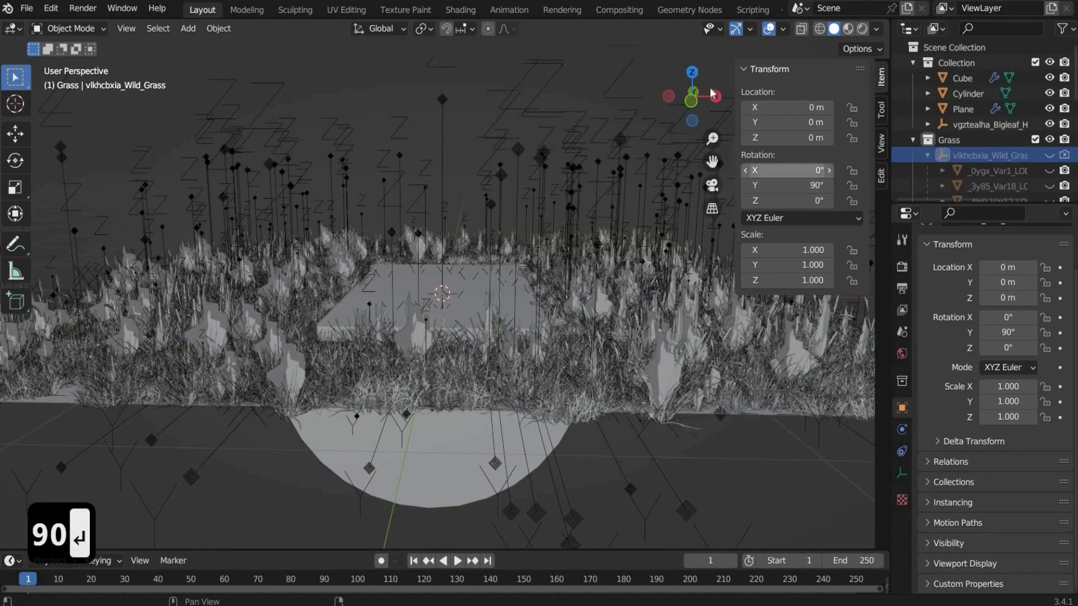
Step: Set the Gravity and All field weights of the Plane's particle system to 0
left_click(692, 72)
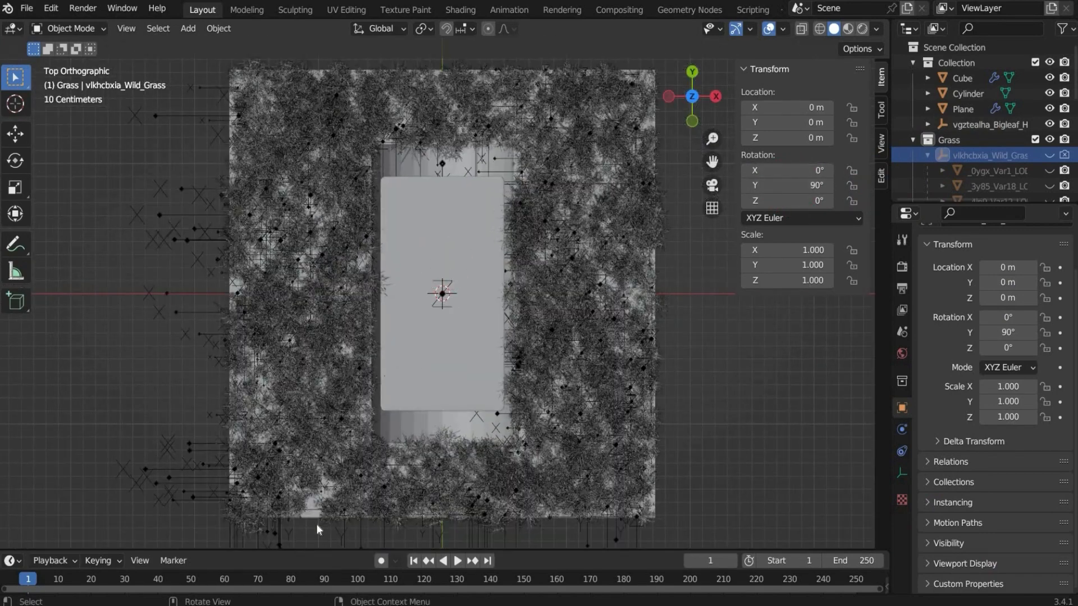
left_click(913, 140)
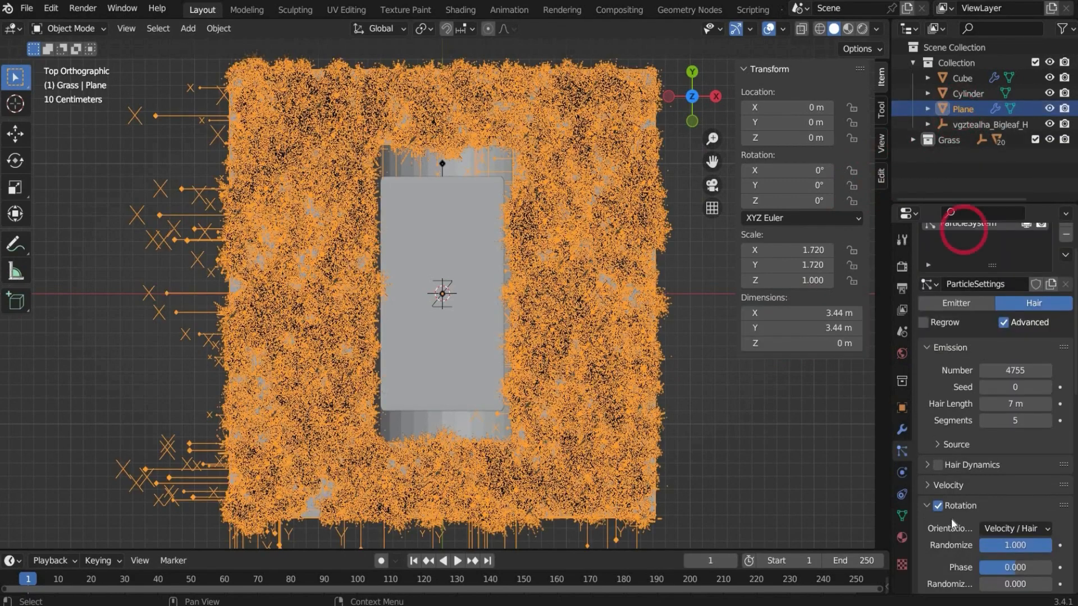
scroll(951, 511, "down", 12)
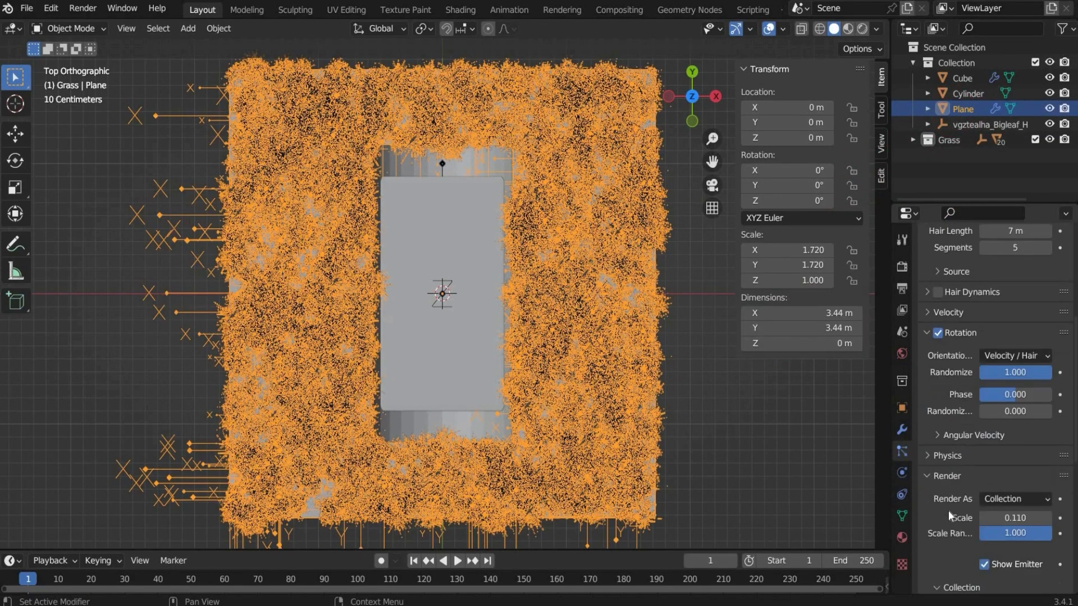
scroll(948, 511, "down", 4)
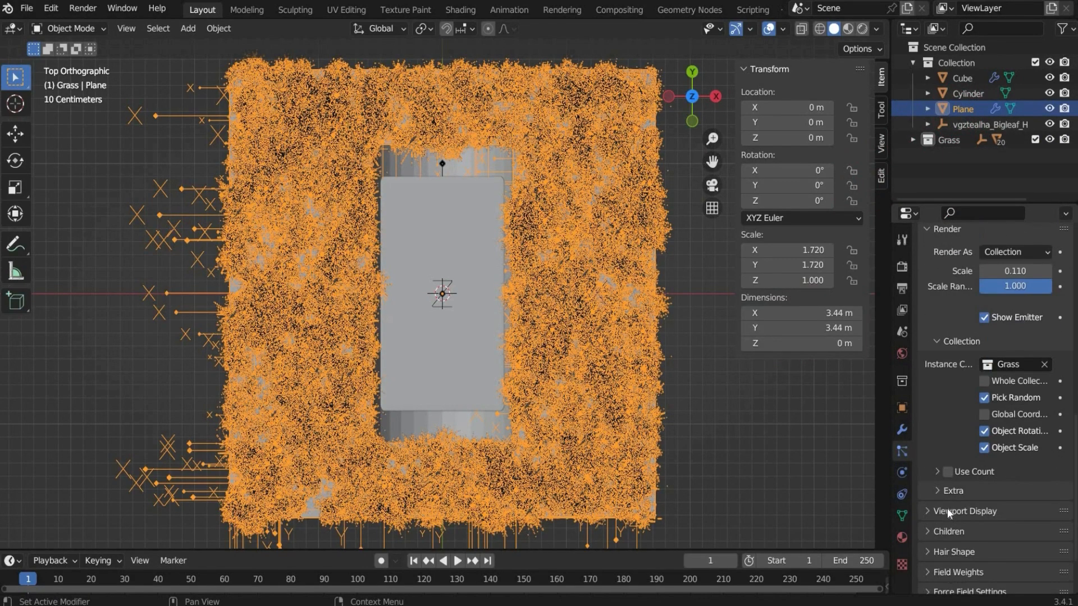
scroll(948, 508, "down", 3)
left_click(947, 471)
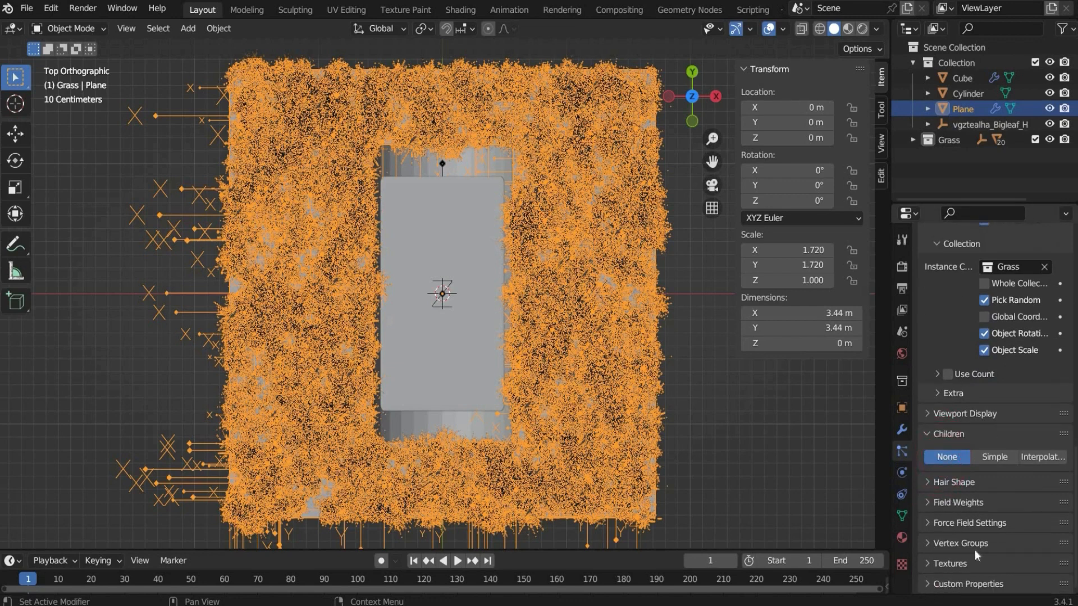
left_click(949, 523)
scroll(946, 485, "down", 2)
left_click(945, 473)
scroll(1039, 475, "down", 3)
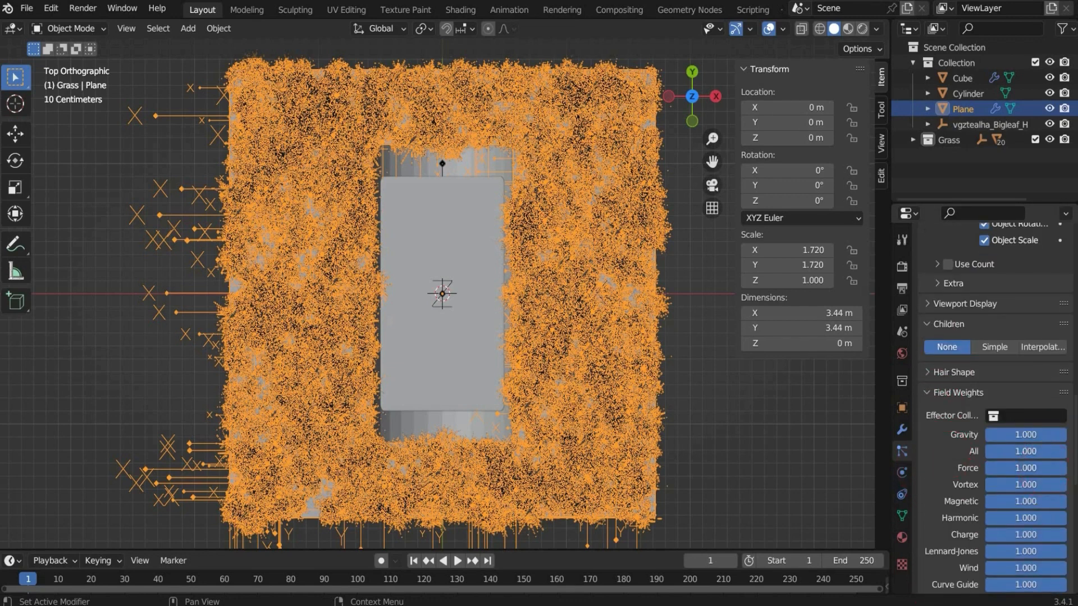
left_click_drag(985, 434, 978, 435)
left_click_drag(1043, 453, 896, 453)
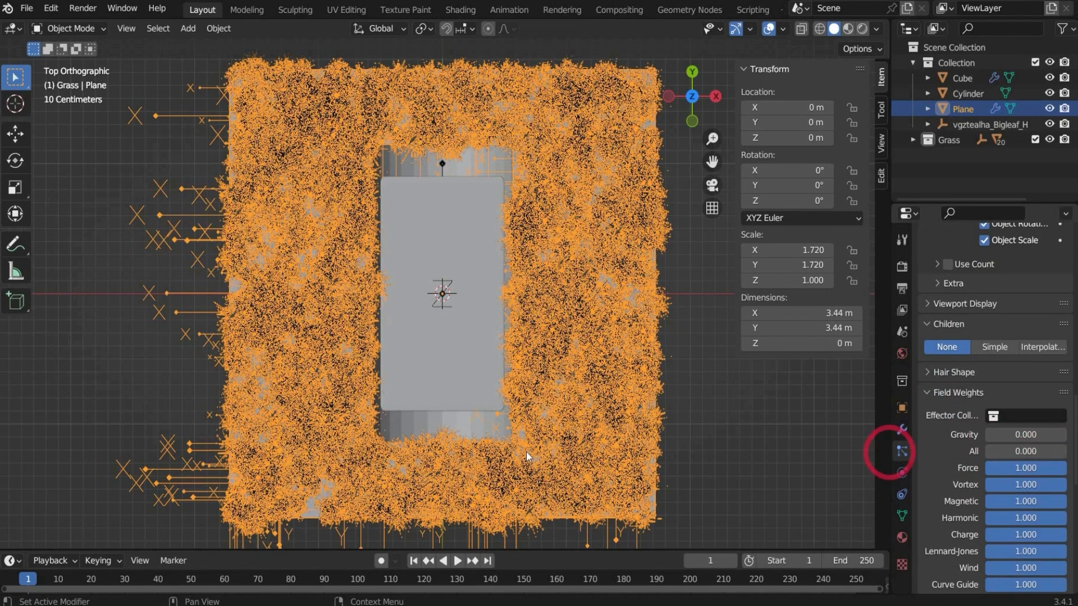
left_click(713, 389)
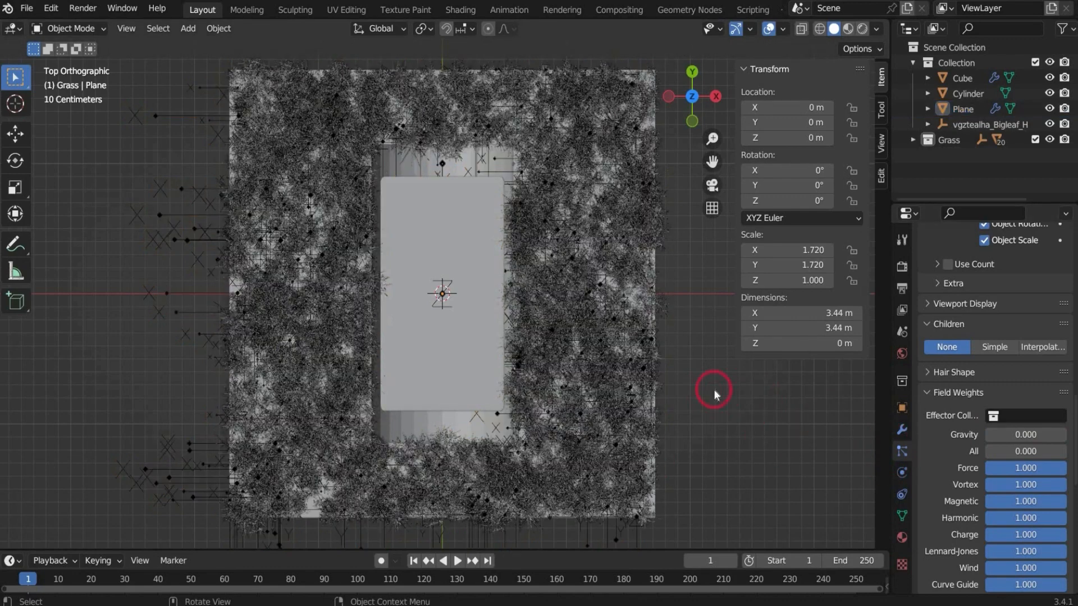
Step: Add a new particle system to the Cylinder as Hair with Advanced settings enabled
left_click(976, 99)
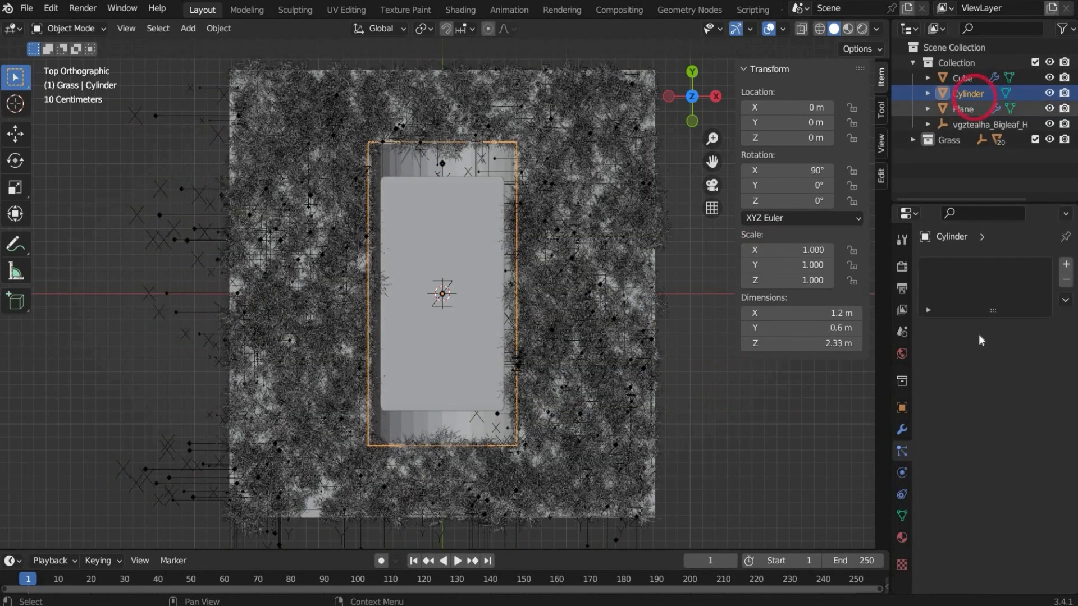
left_click(1067, 266)
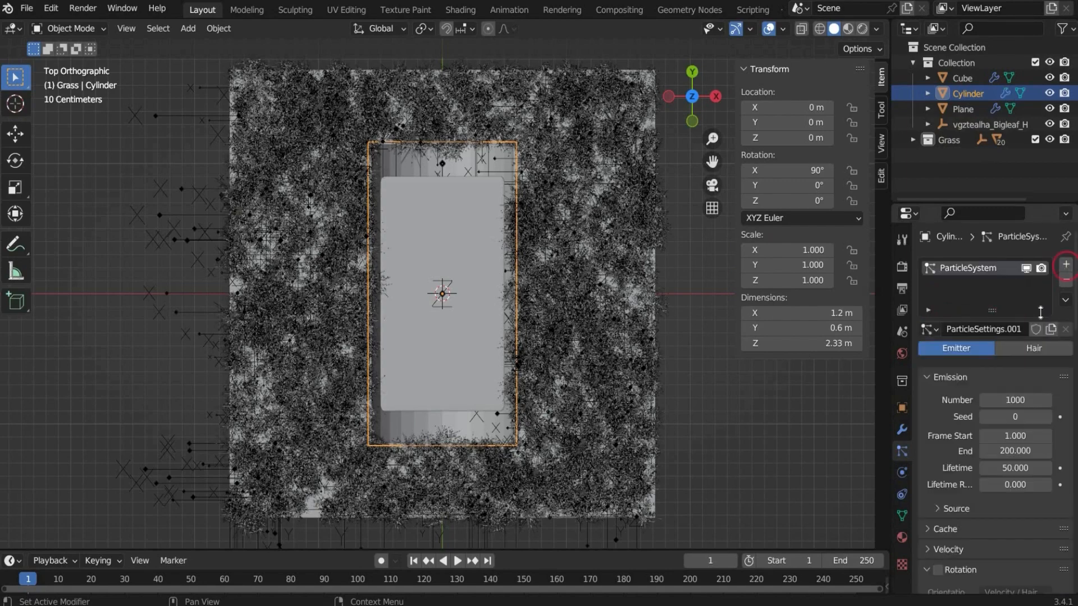
left_click(1026, 352)
left_click(1004, 367)
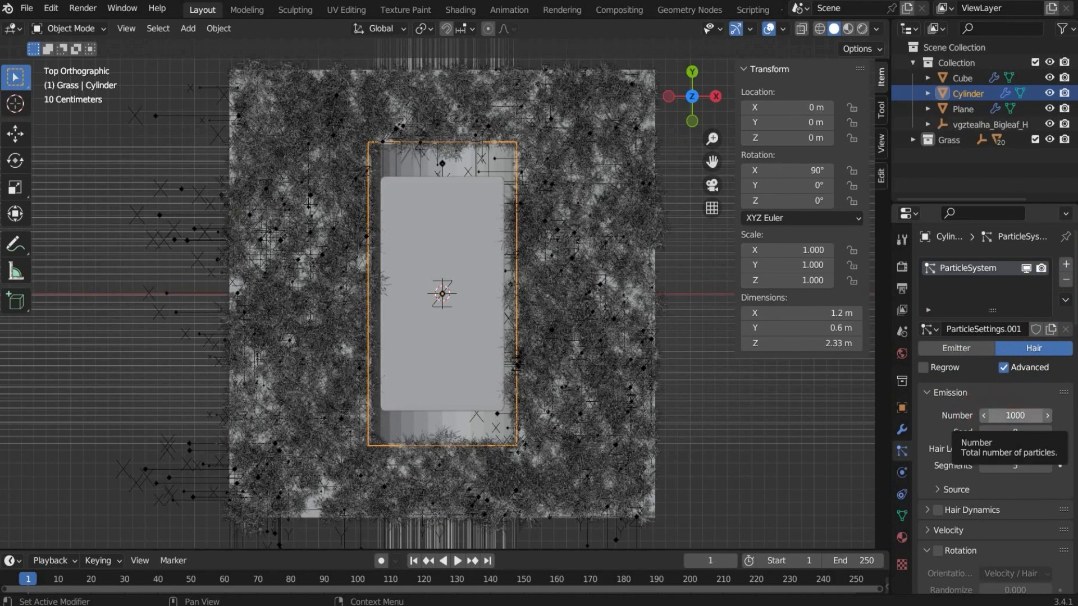
Step: Set the Cylinder's hair emission to Number 4022, Hair Length 6.5 m and Segments 4
left_click(1003, 416)
type("4022")
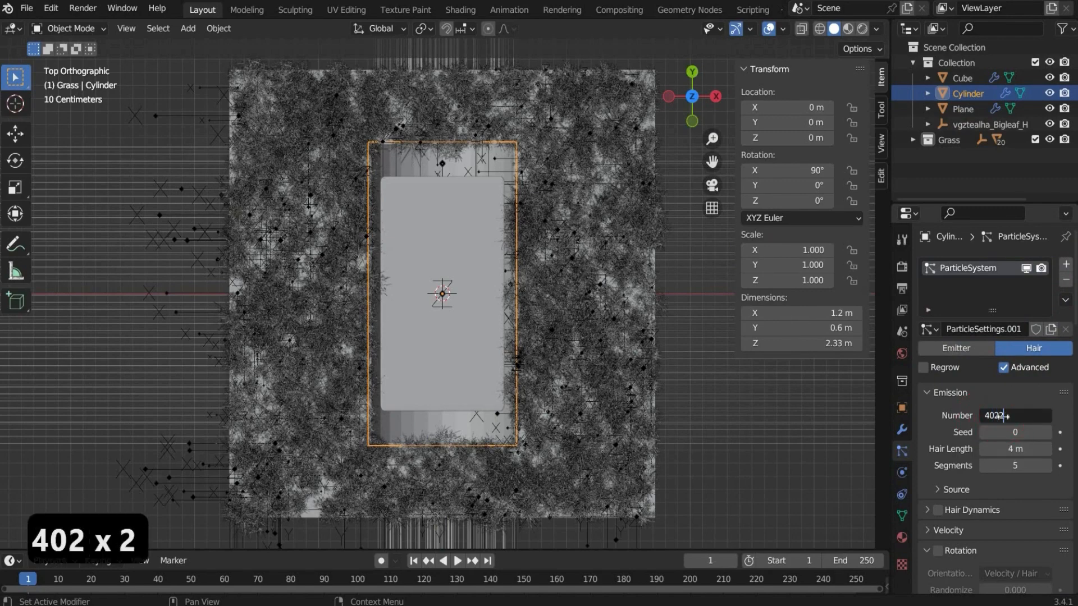
key("Return")
left_click(1041, 445)
type("6.5")
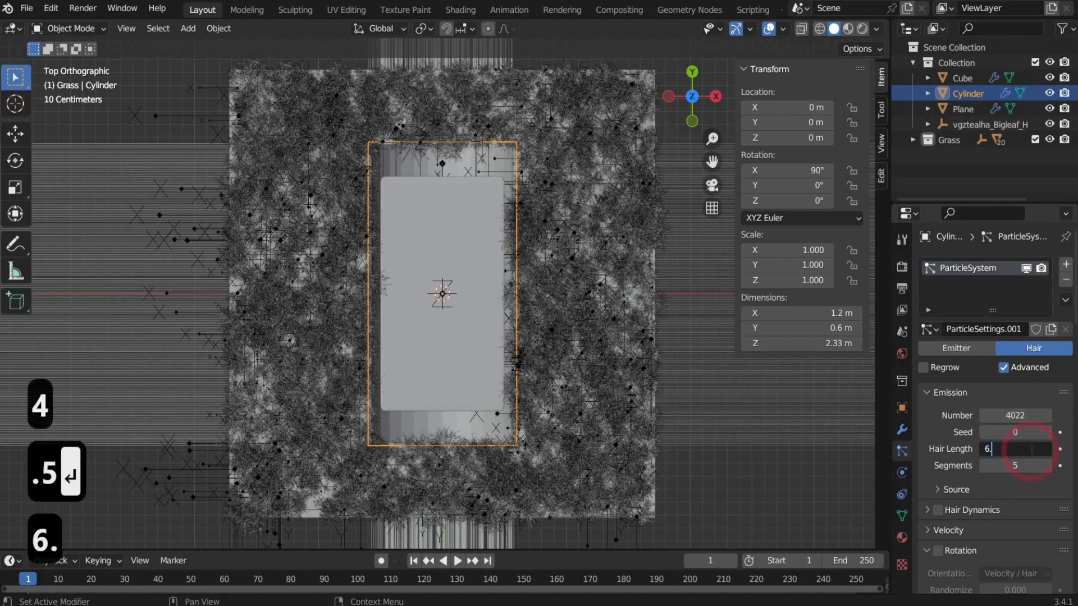
key("Return")
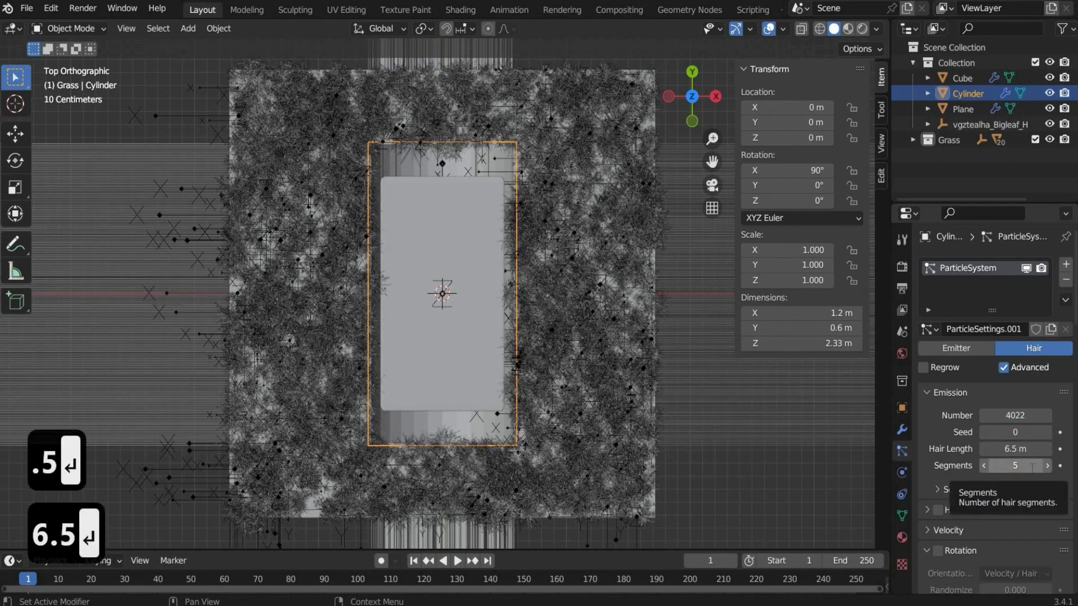
left_click(1032, 467)
type("4")
key("Return")
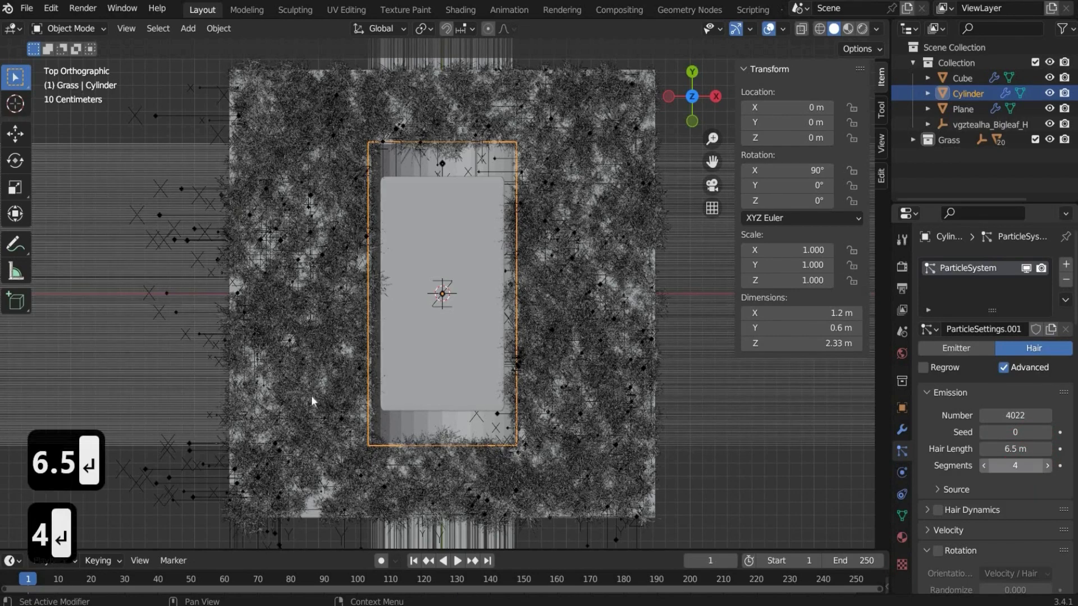
Step: Collapse the Transform section, hide the viewport overlays, and render the Cylinder's hair as Collection
left_click(755, 69)
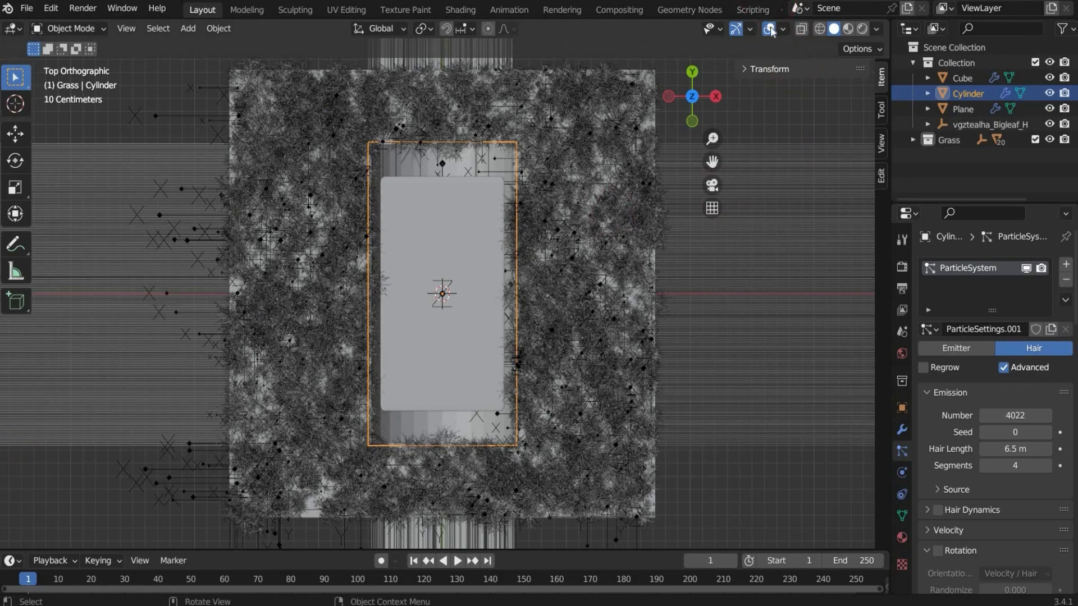
left_click(769, 28)
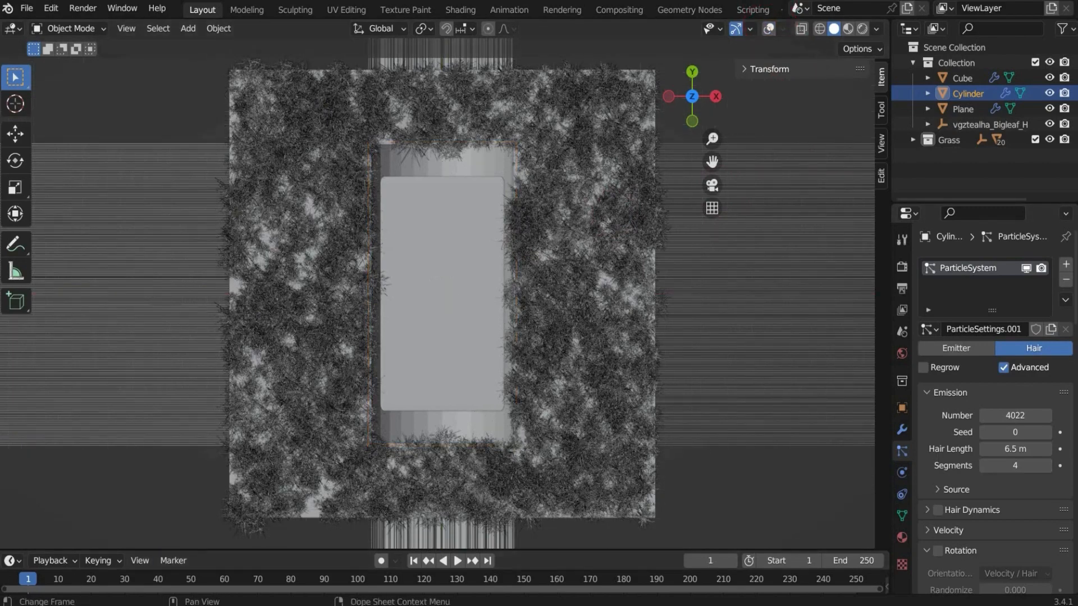
scroll(946, 491, "down", 7)
scroll(976, 478, "down", 2)
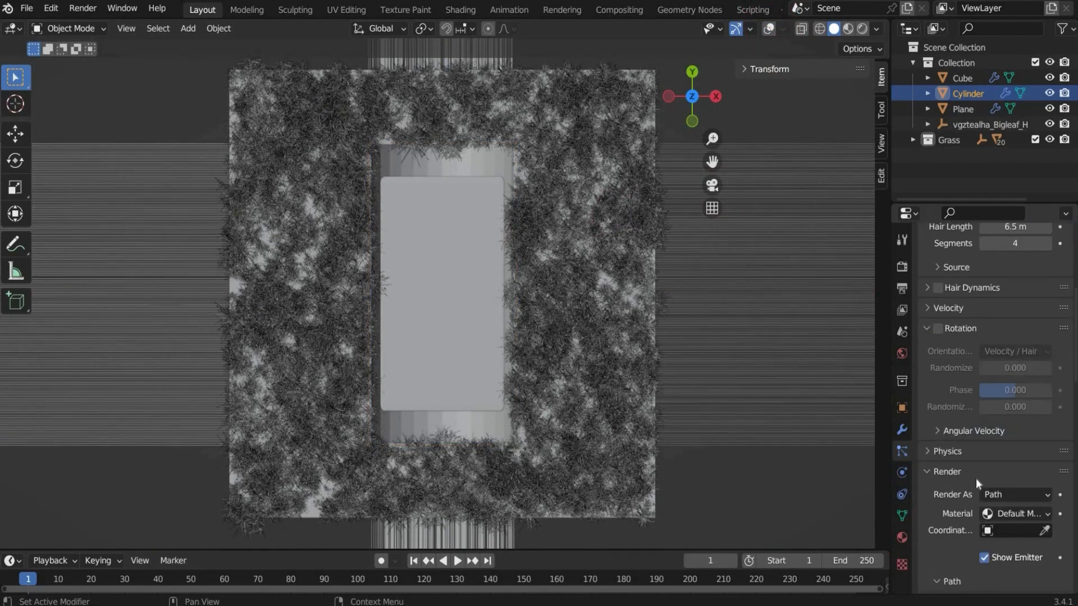
scroll(1006, 460, "down", 1)
left_click(1005, 468)
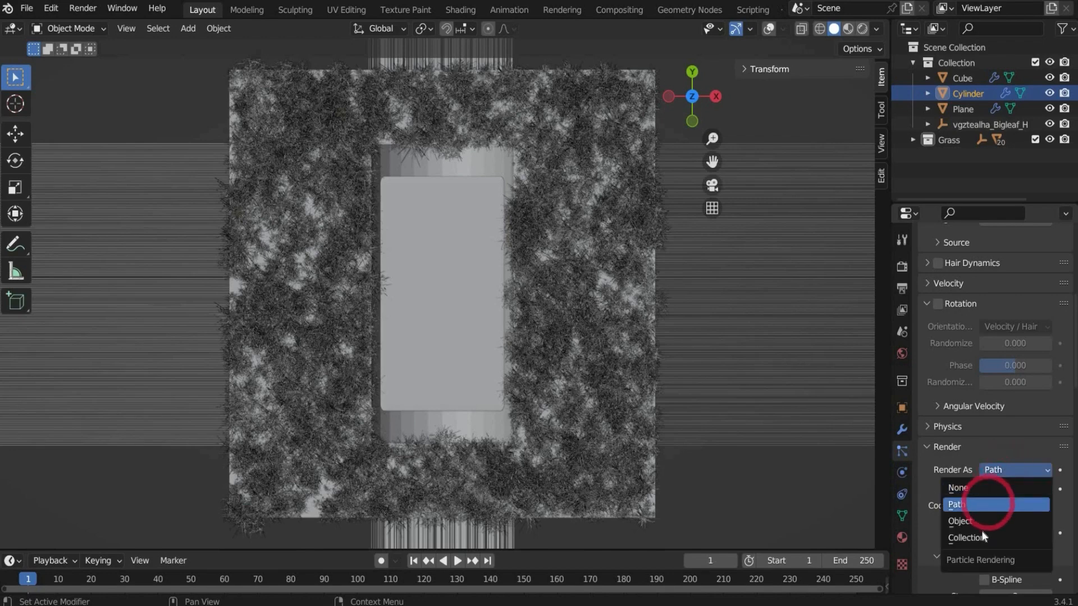
left_click(982, 536)
Step: Set the render Scale of the Cylinder's hair to 0.1 and its Scale Randomness to 1
left_click(1014, 489)
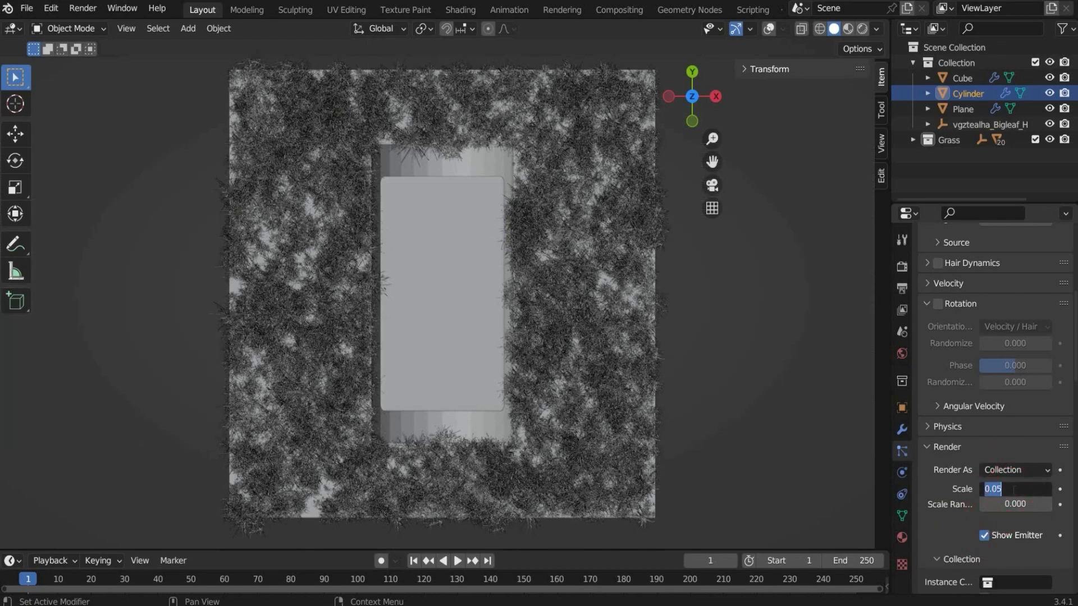
type("0.1")
key("Return")
left_click_drag(1011, 505, 1050, 509)
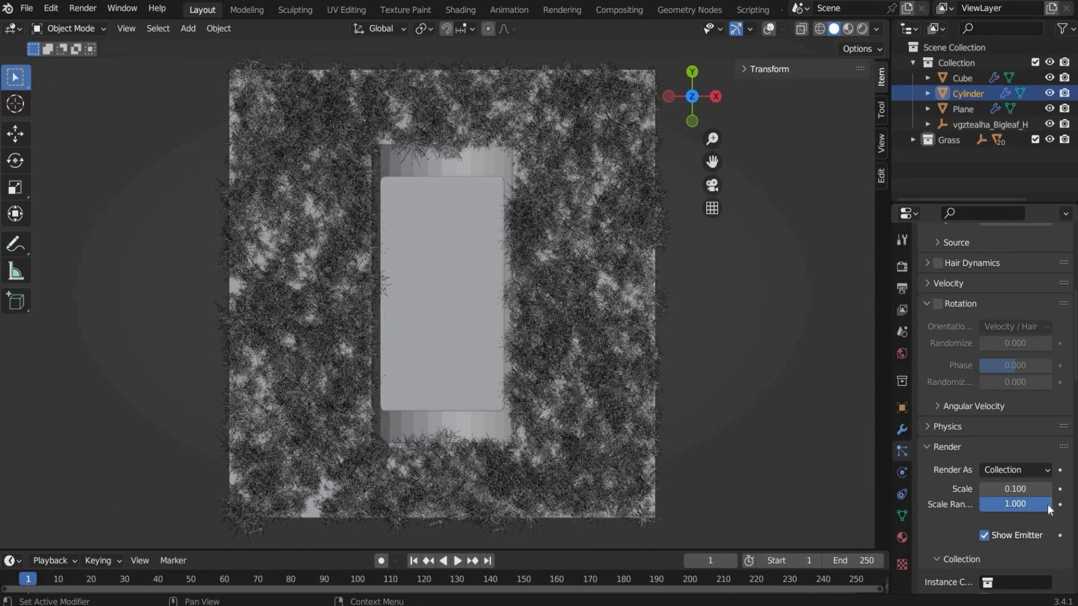
Step: Assign Grass as the instance collection of the Cylinder's hair and enable Pick Random and Object Rotation
scroll(966, 499, "down", 3)
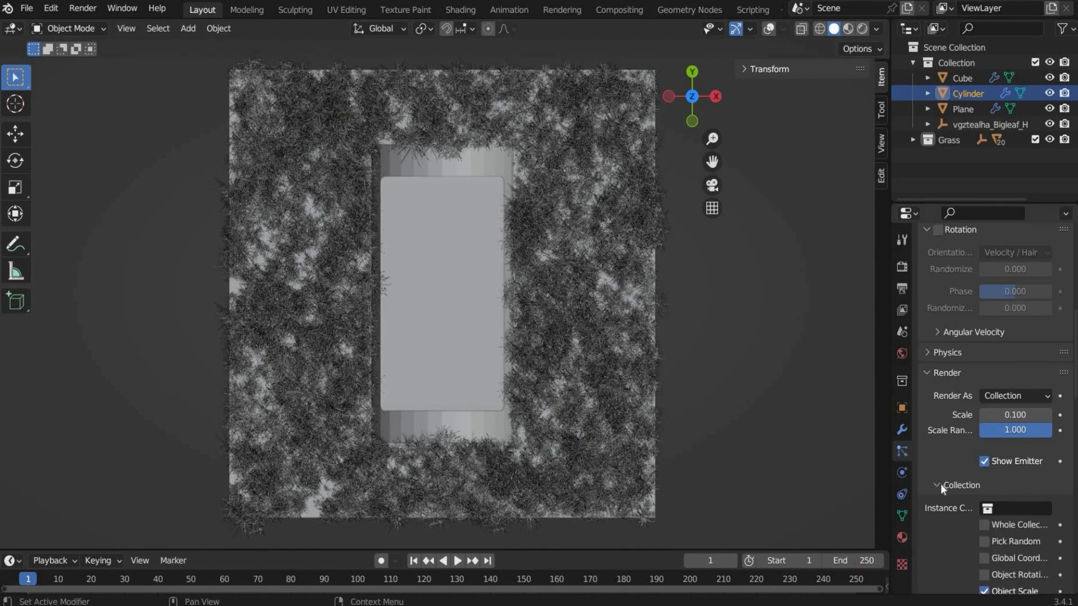
left_click(941, 485)
left_click(941, 485)
scroll(991, 452, "down", 2)
left_click(996, 458)
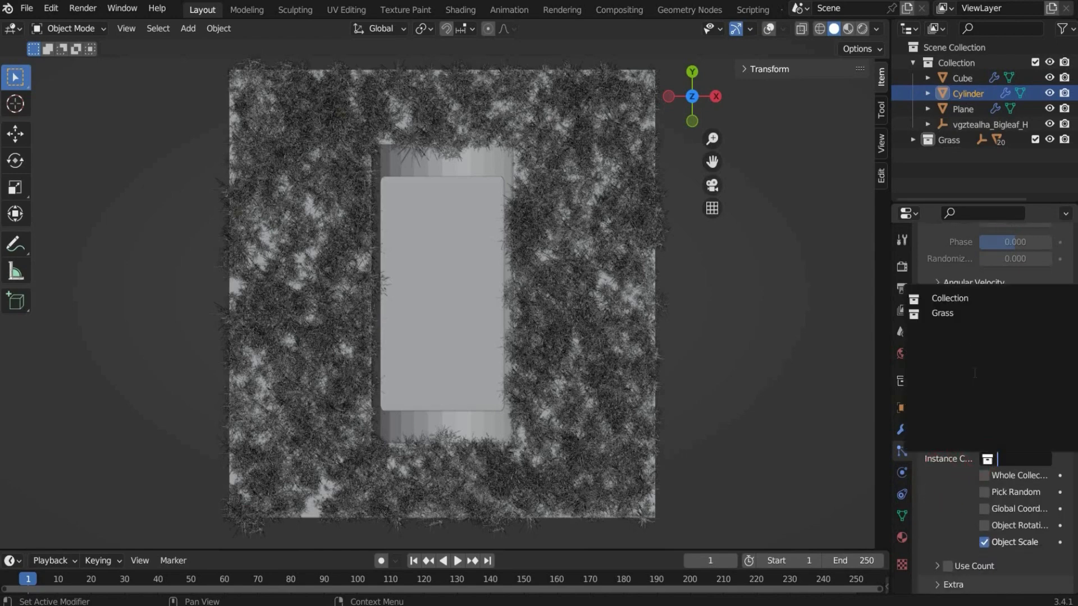
left_click(968, 316)
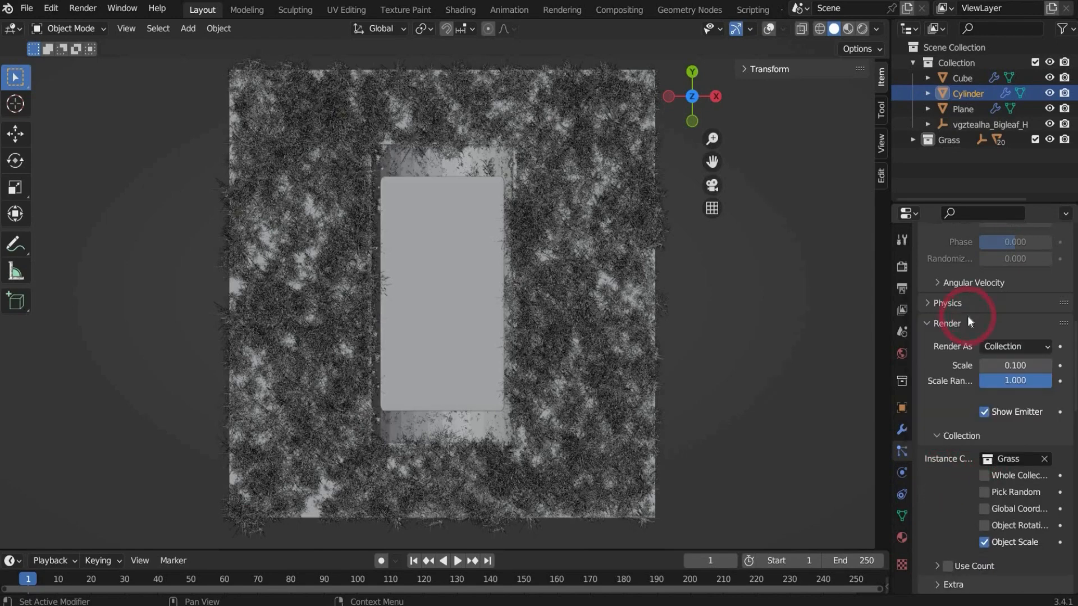
left_click(989, 490)
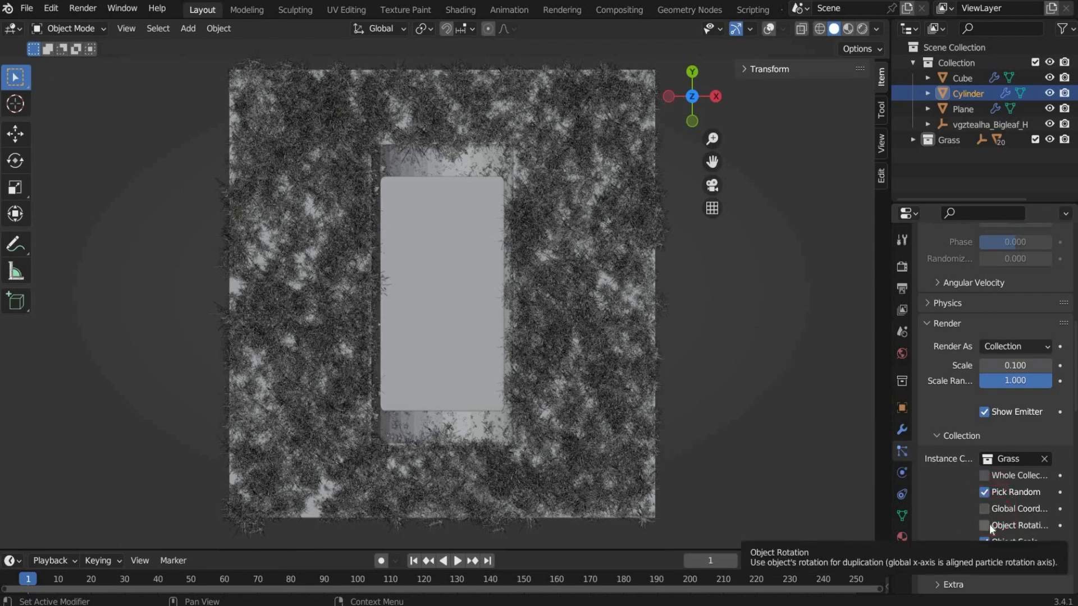
left_click(984, 525)
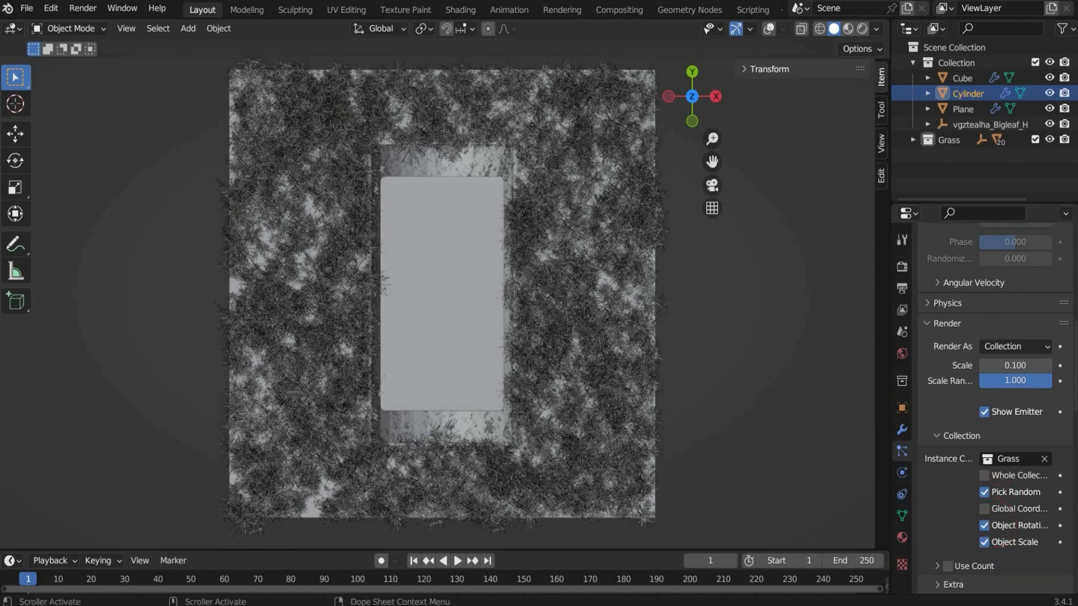
Step: Enable Parent Particles in the extra render options of the Cylinder's particle system
scroll(935, 505, "down", 3)
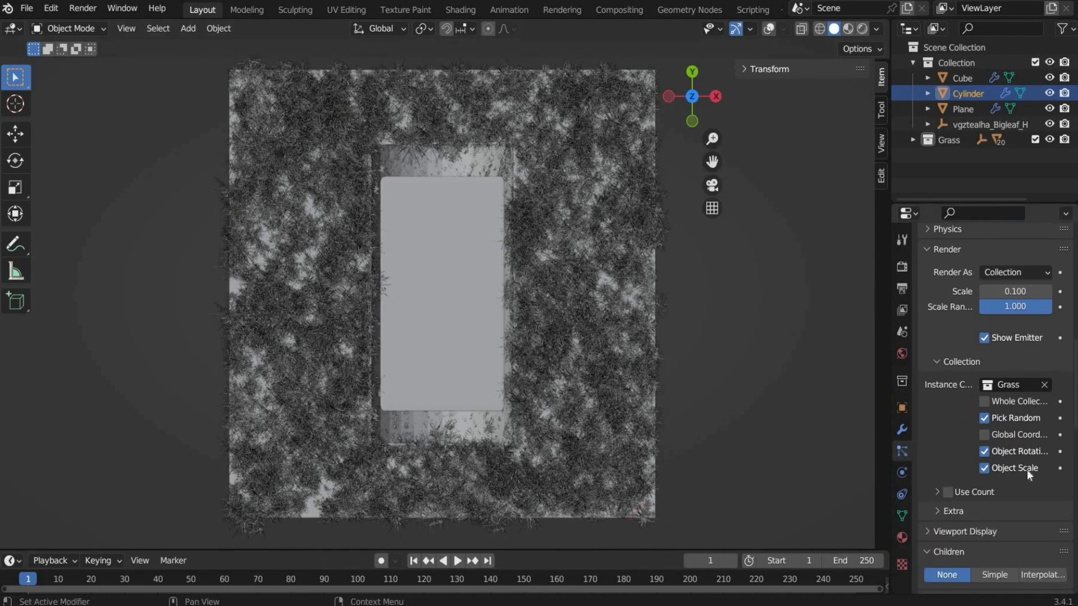
left_click(1014, 513)
scroll(1005, 518, "down", 1)
left_click(983, 513)
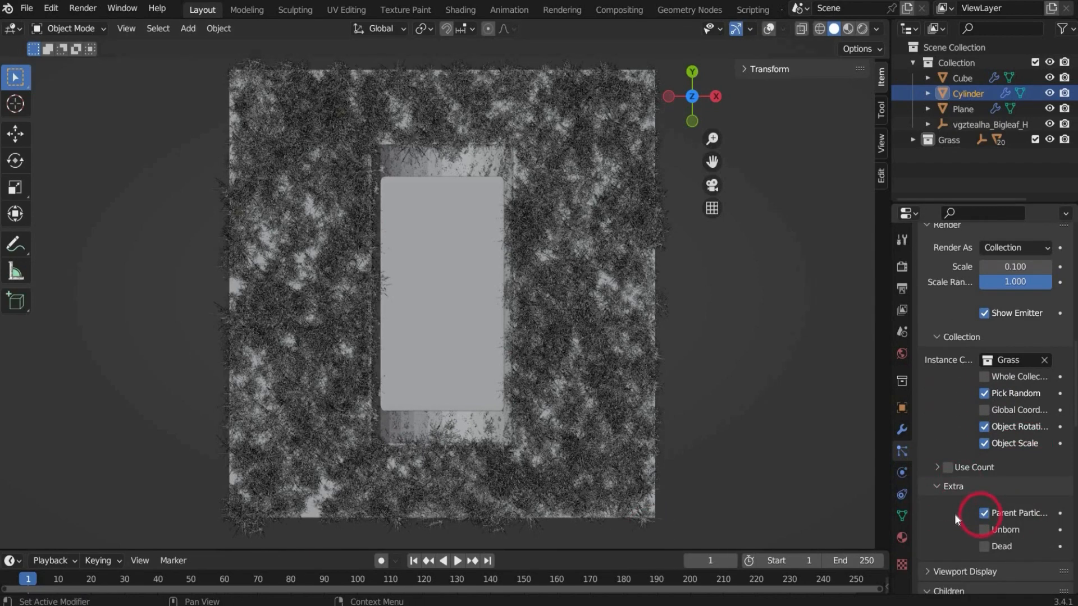
Step: Set the Gravity and All field weights of the Cylinder's particle system to 0
scroll(955, 514, "down", 6)
scroll(997, 504, "down", 3)
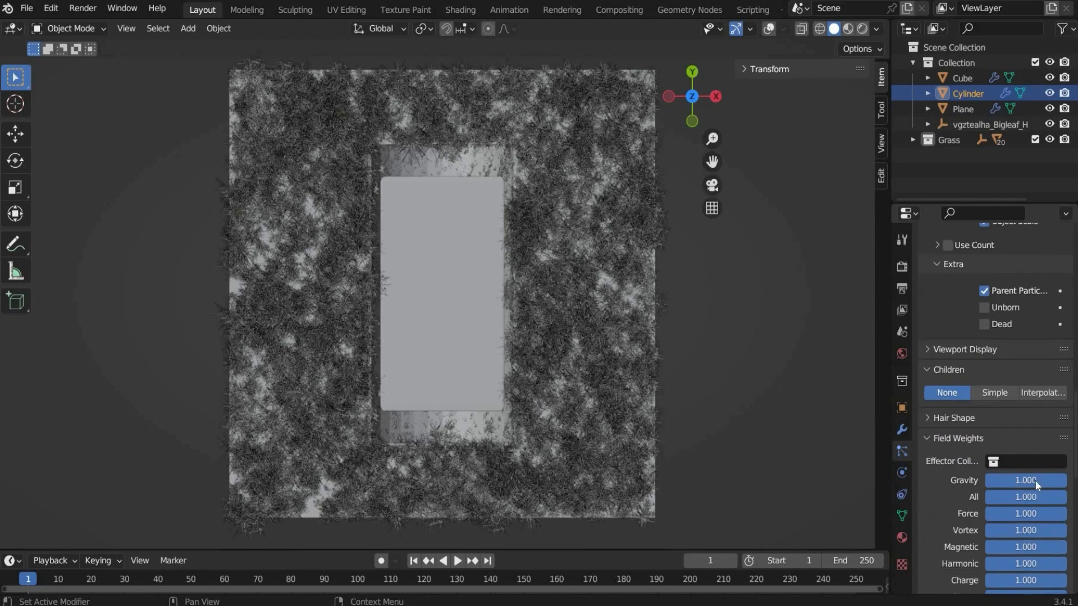
left_click_drag(1059, 481, 985, 499)
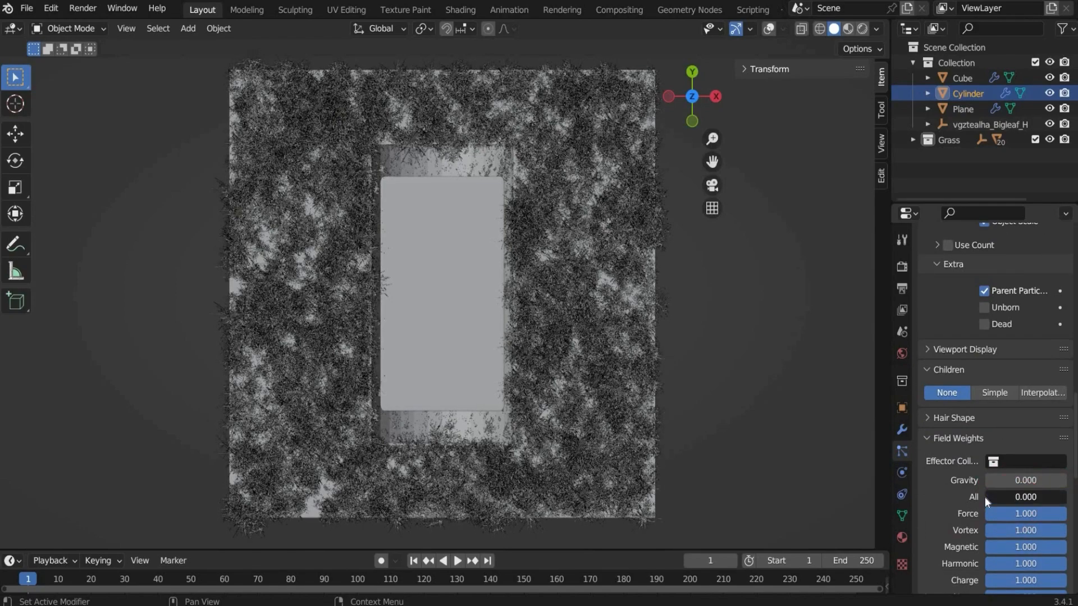
Step: Check the Cylinder from below and disable its particle system in both the viewport and the render
scroll(997, 494, "up", 20)
middle_click_drag(418, 452, 425, 364)
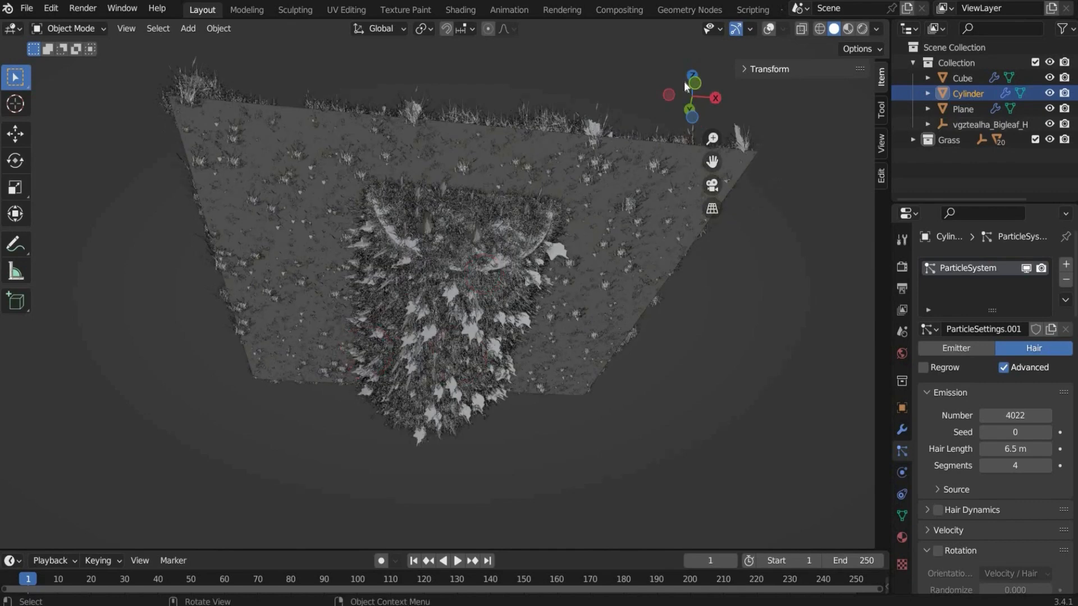
left_click(1026, 269)
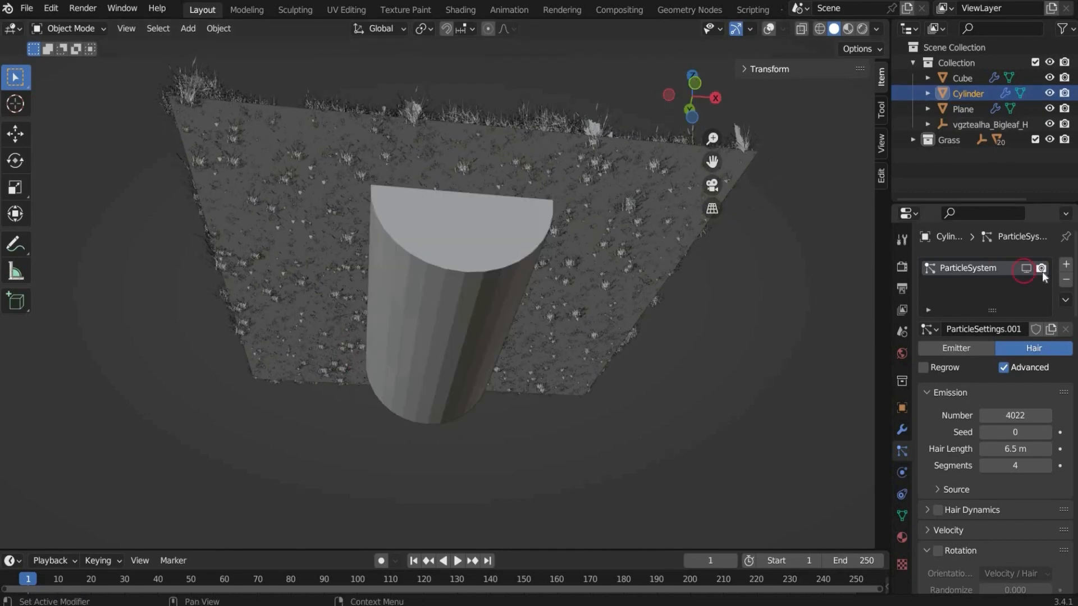
left_click(1042, 269)
Step: Flip the normals of the Cylinder's curved and end faces in Edit Mode
left_click(693, 76)
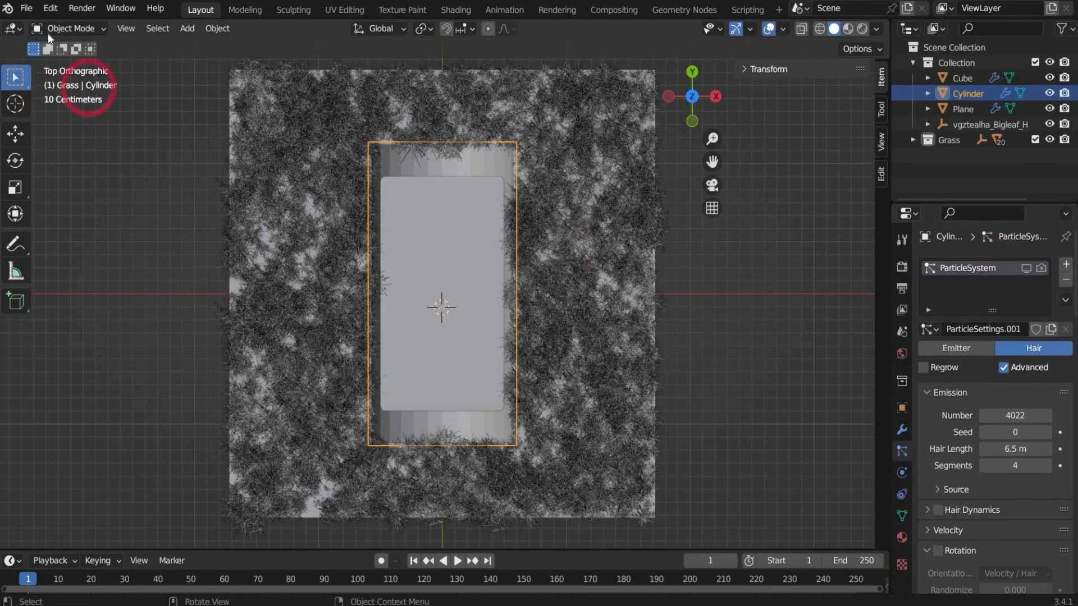
left_click(56, 29)
left_click(62, 63)
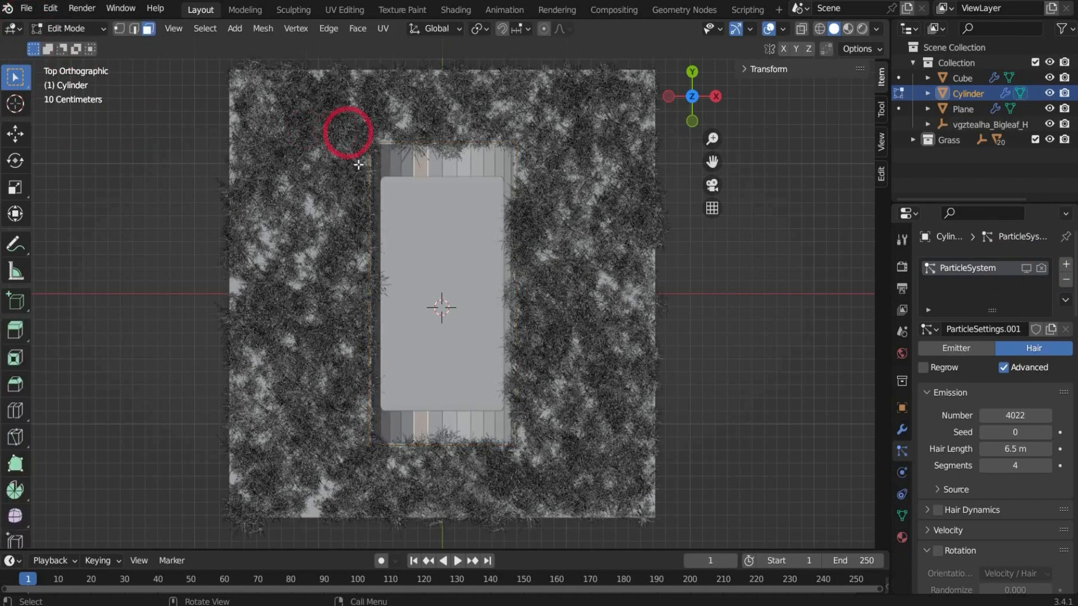
left_click_drag(350, 135, 548, 467)
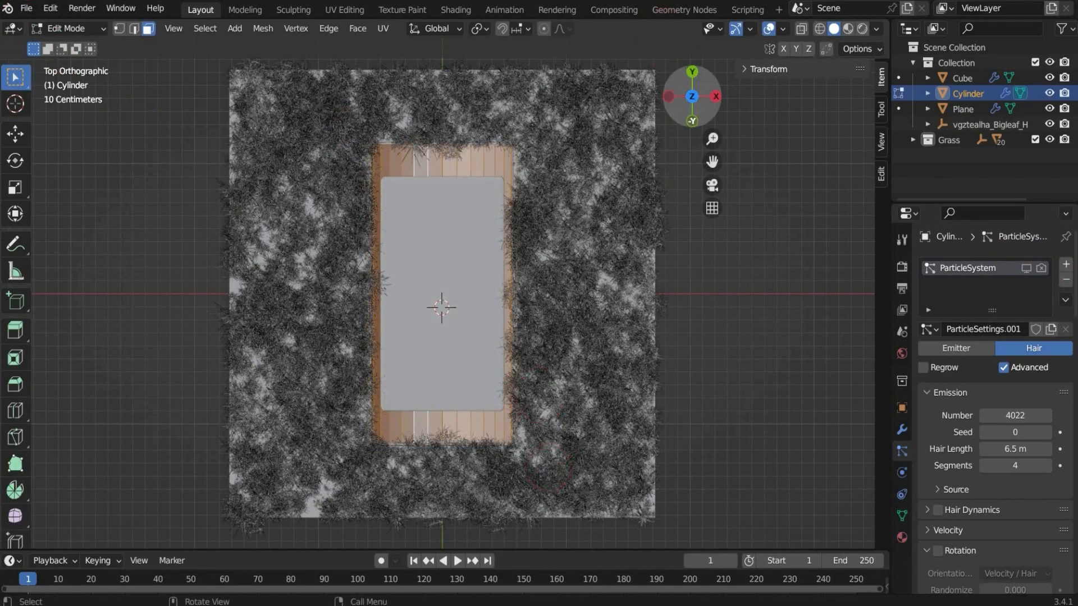
left_click_drag(695, 112, 694, 62)
left_click(421, 316, "shift")
left_click_drag(698, 120, 686, 87)
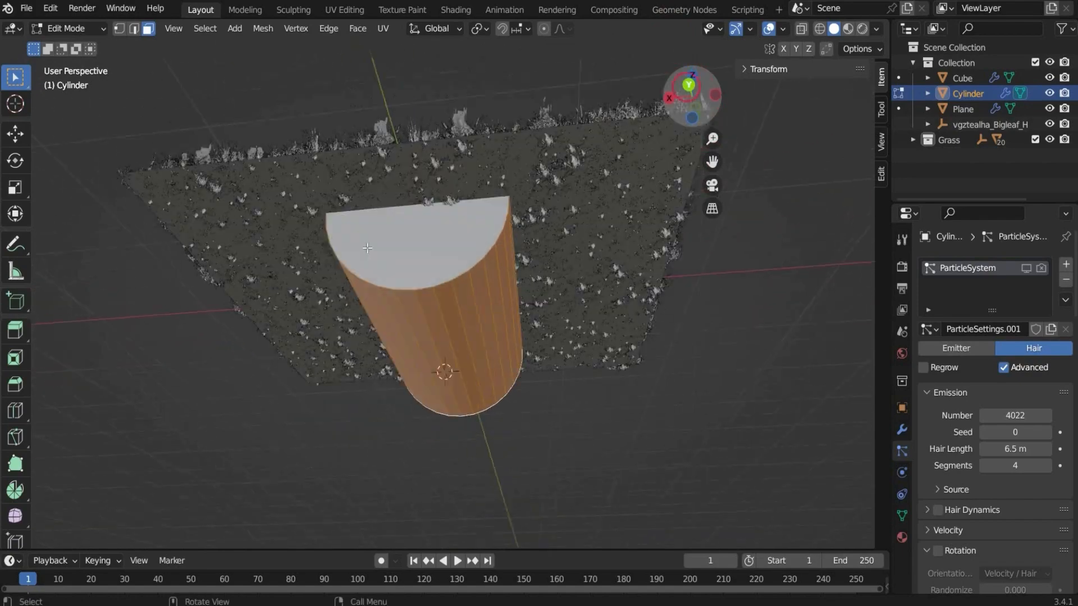
left_click(692, 75)
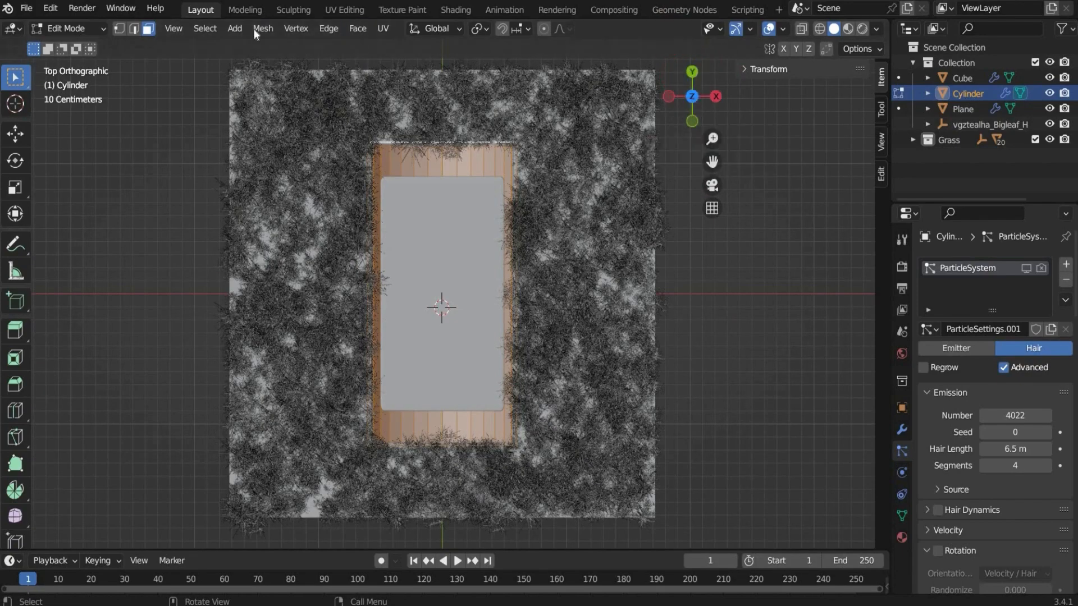
left_click(252, 29)
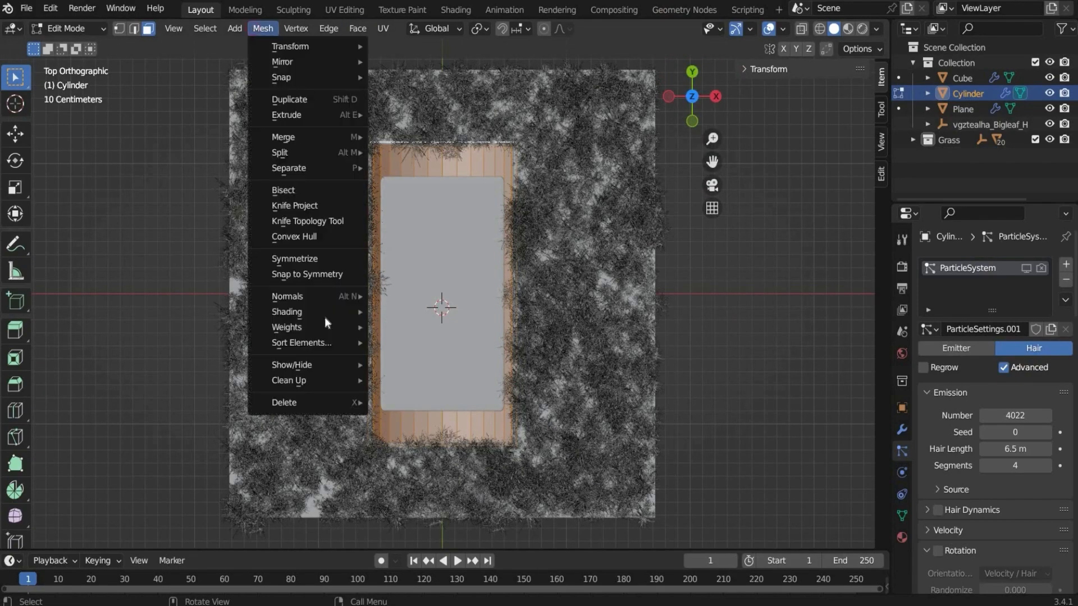
mouse_move(324, 294)
left_click(437, 303)
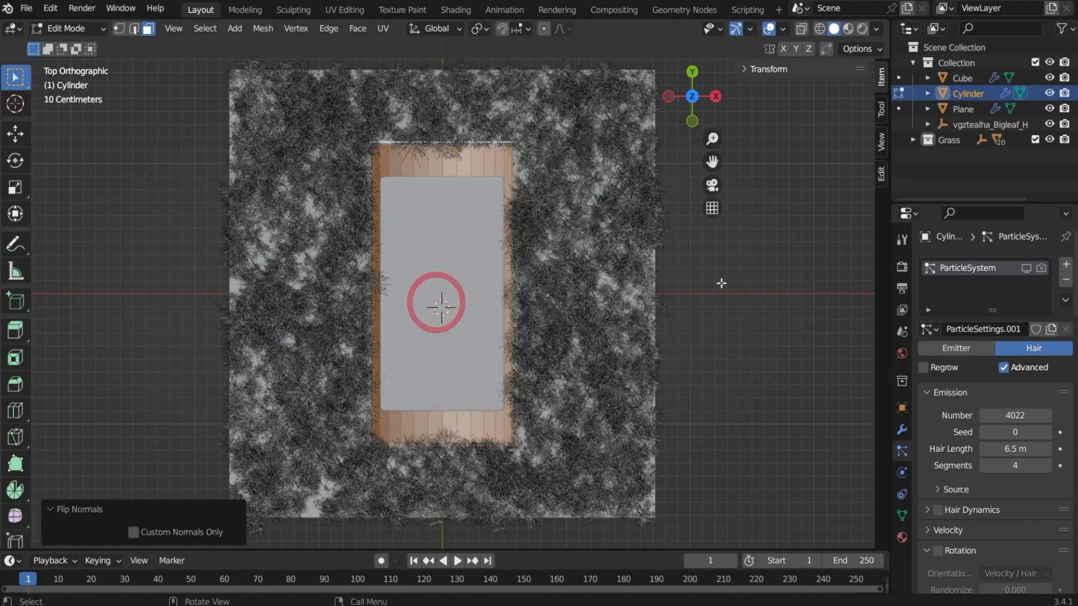
Step: Re-enable the Cylinder's particle system in viewport and render, return to Object Mode and deselect the Cylinder
left_click(1040, 268)
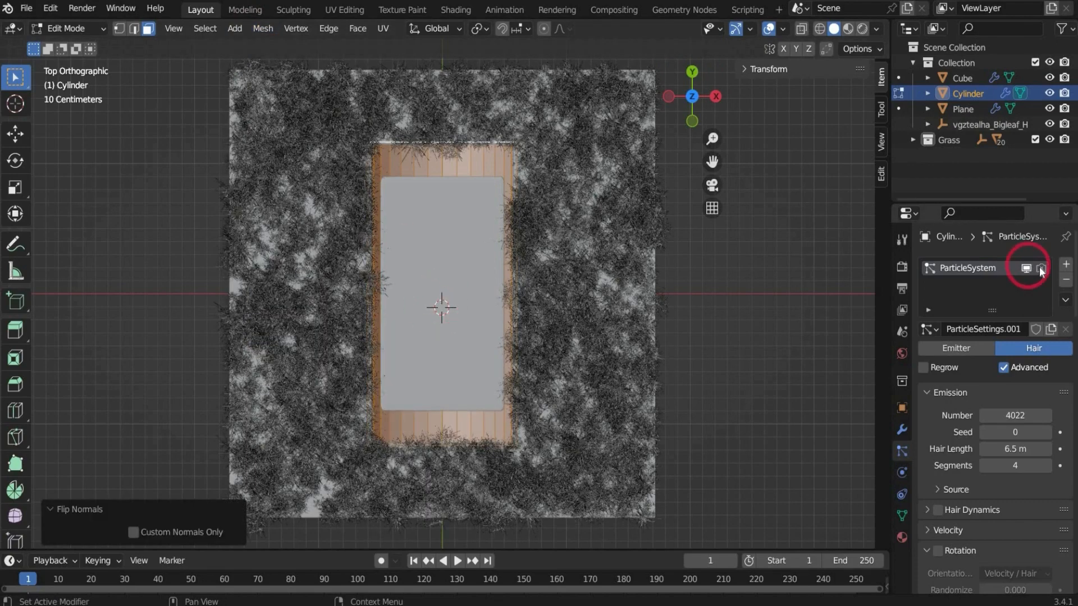
left_click(68, 28)
left_click(72, 47)
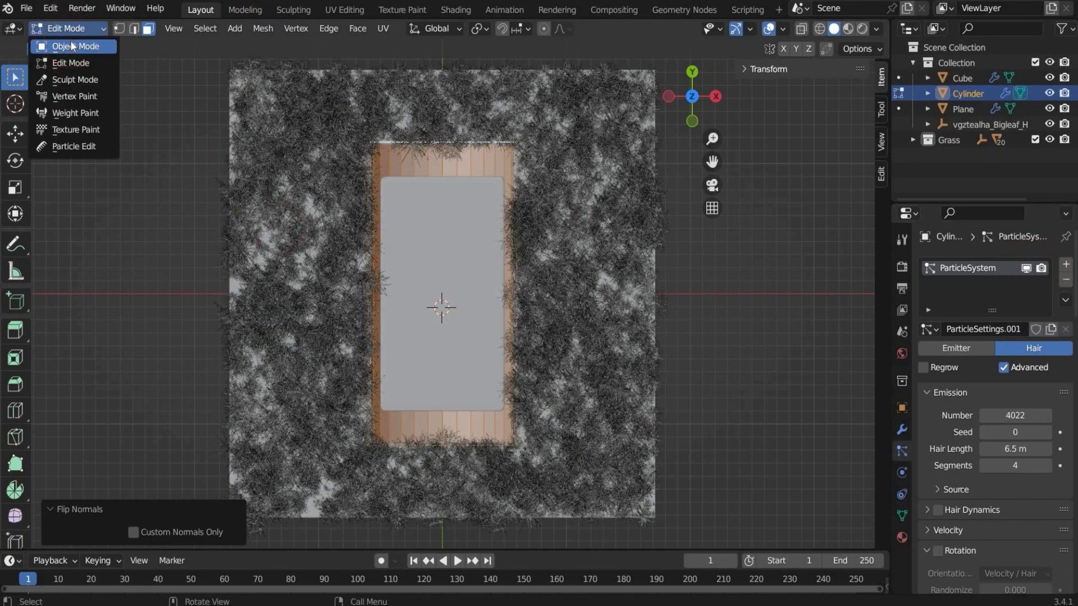
left_click(717, 341)
left_click(813, 224)
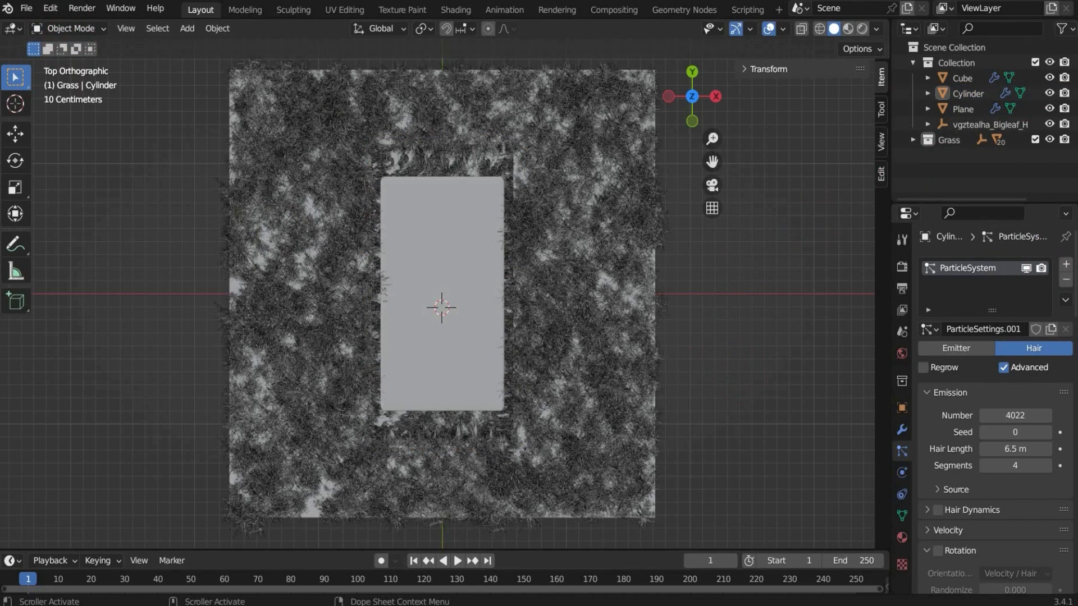
left_click(585, 297)
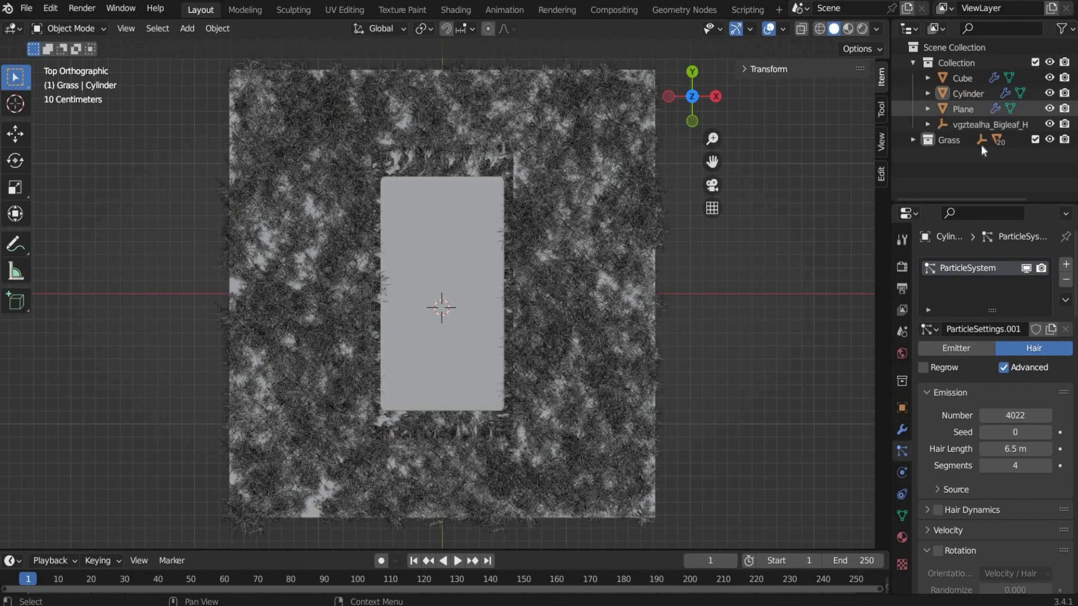
Step: Add a second hair particle system to the Plane and enable its Advanced settings
left_click(965, 110)
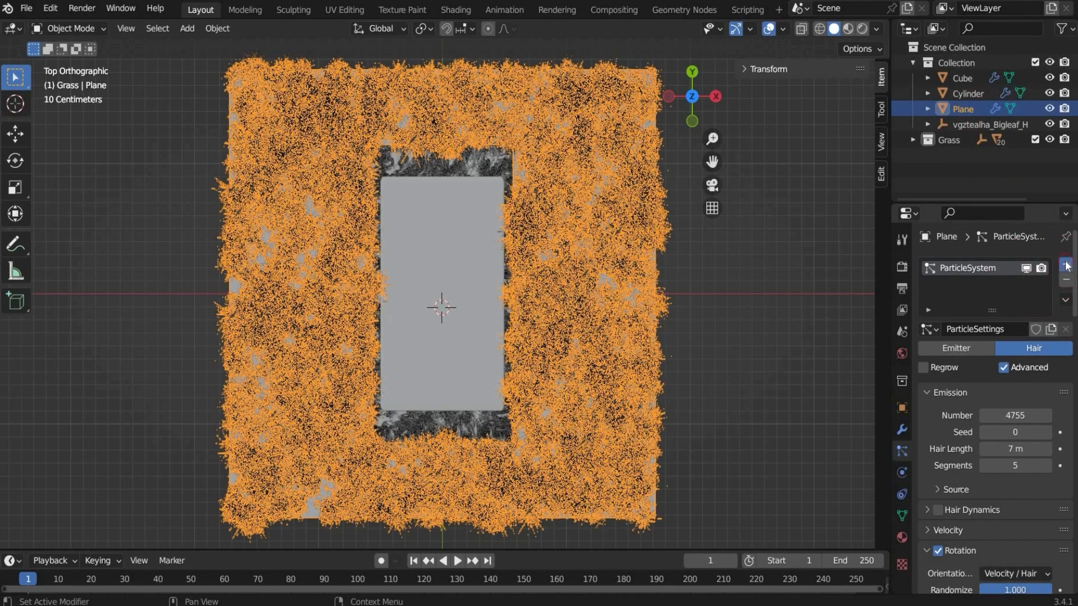
left_click(1066, 265)
left_click(1011, 352)
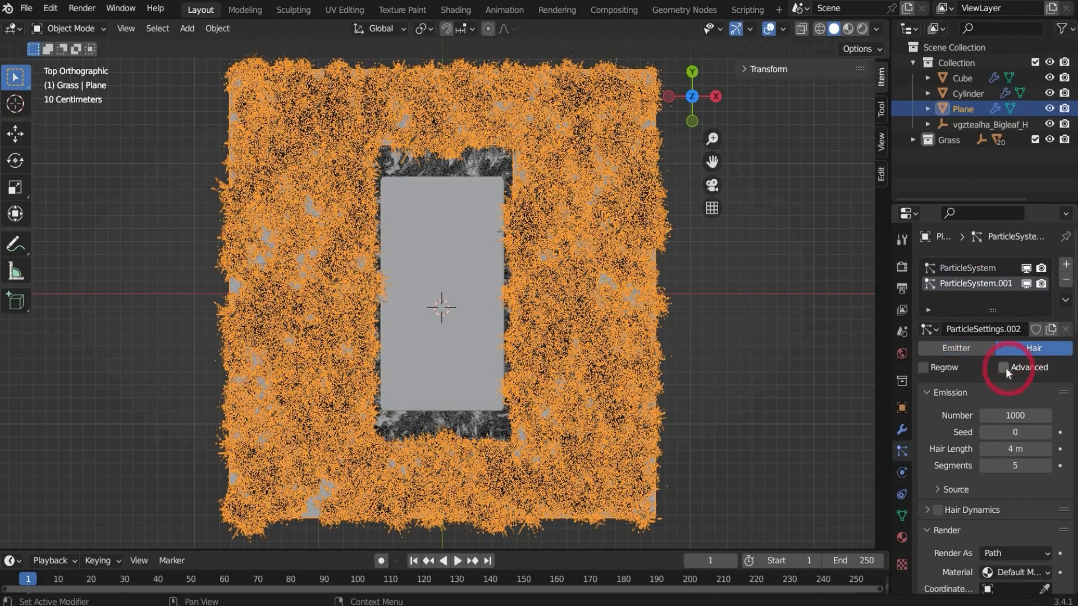
left_click(1004, 368)
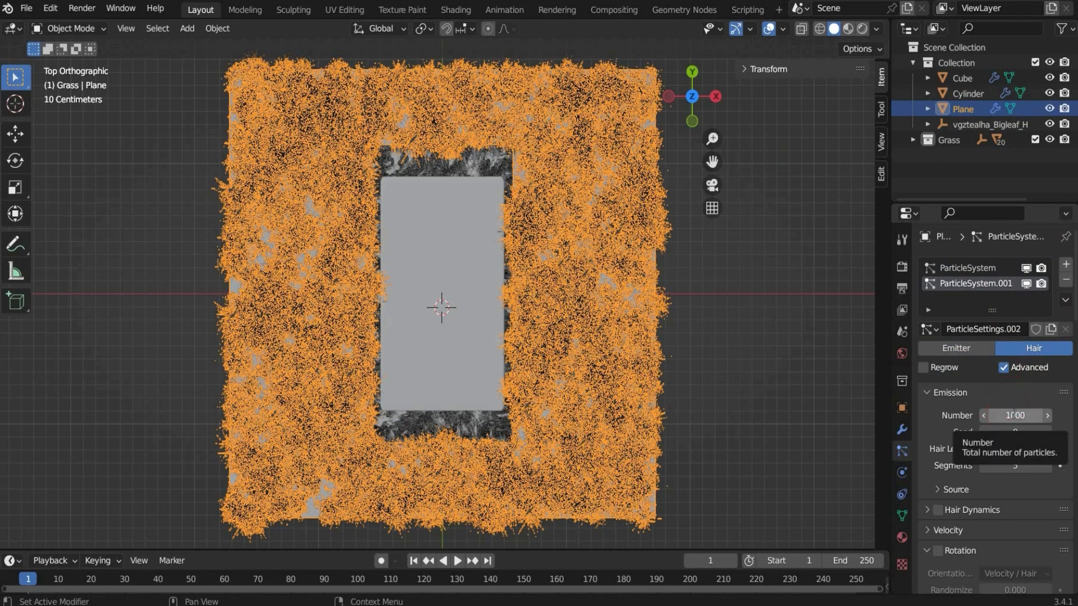
Step: Set the new particle system's emission to Number 350, Seed 100 and Hair Length 7 m
left_click(1014, 415)
type("350")
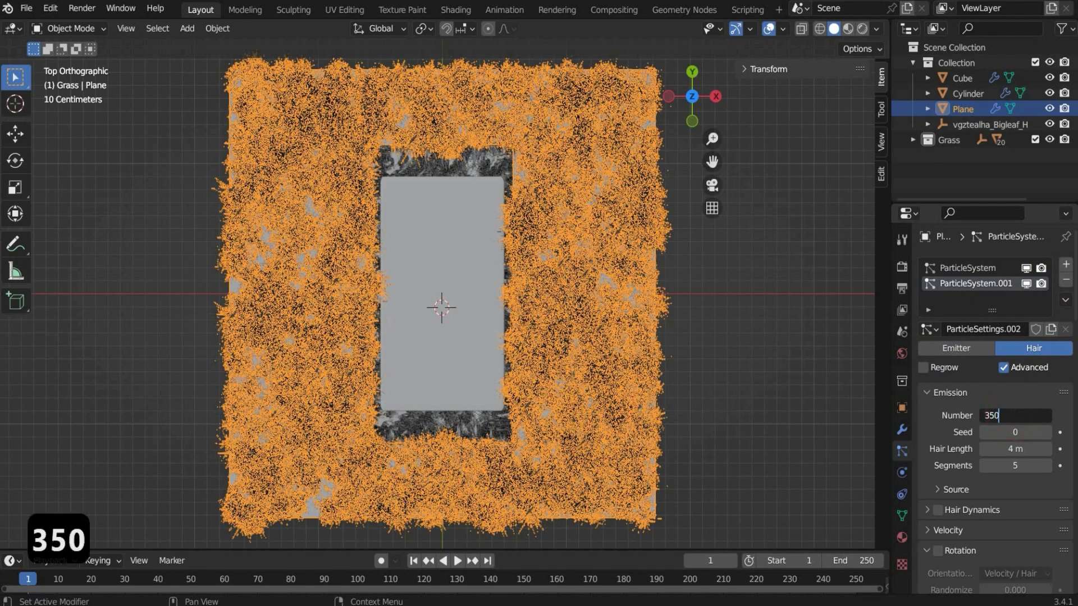
key("Return")
left_click(1014, 432)
type("100")
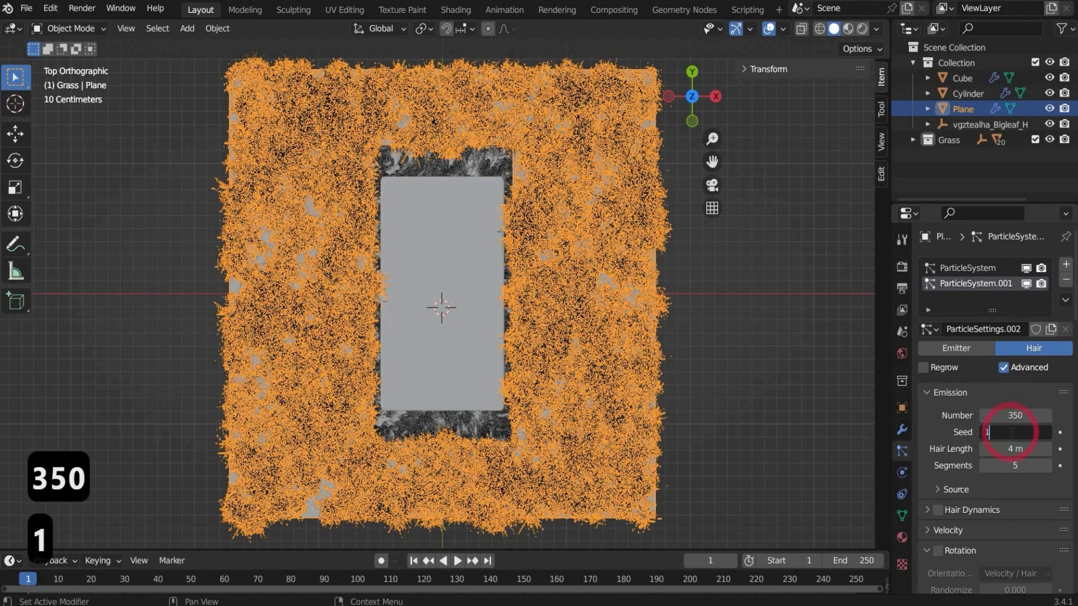
left_click(1015, 449)
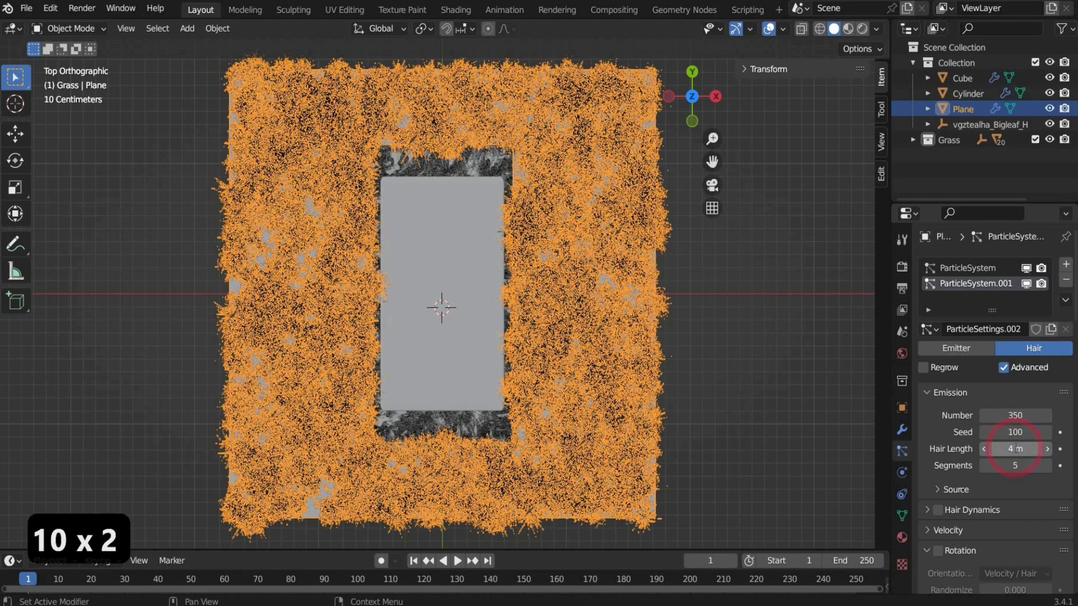
left_click(1015, 449)
type("7")
key("Return")
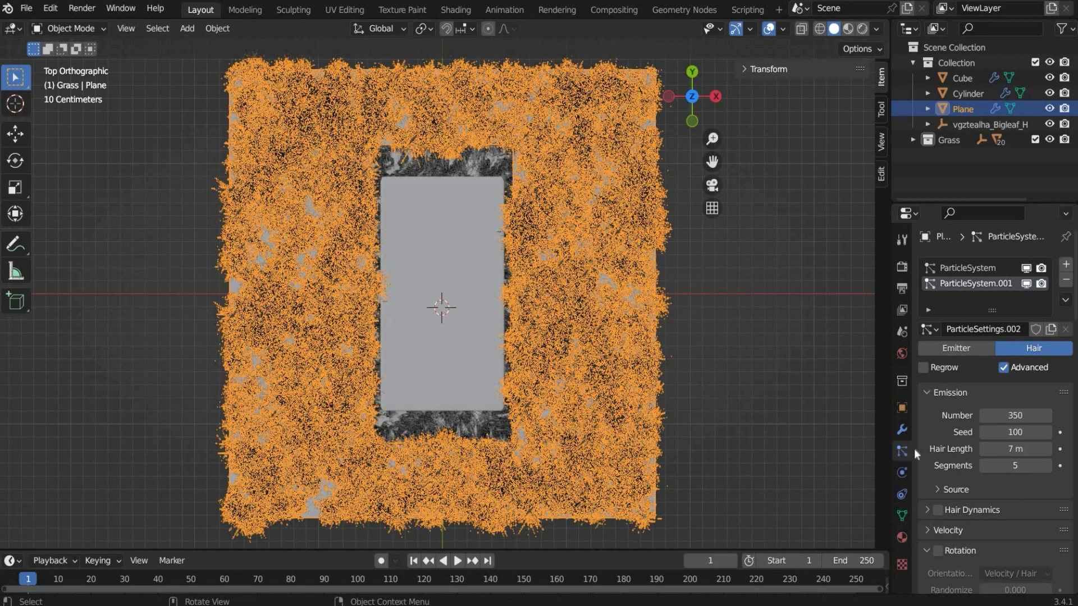
Step: Render the second particle system as a Collection with Scale 0.085 and Scale Randomness 1
scroll(935, 458, "down", 10)
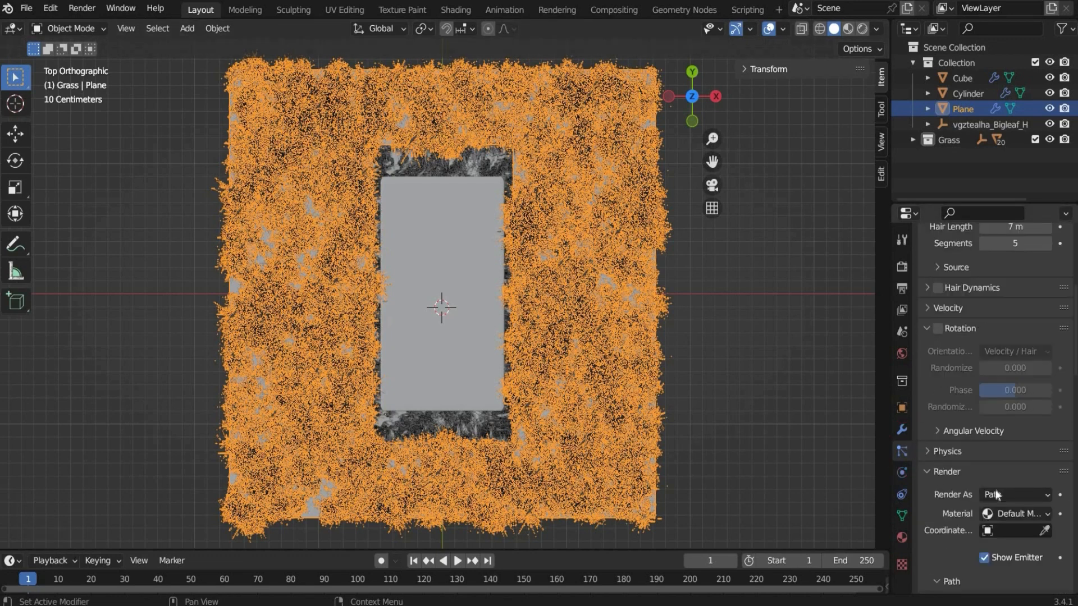
scroll(998, 452, "down", 2)
left_click(997, 447)
left_click(989, 504)
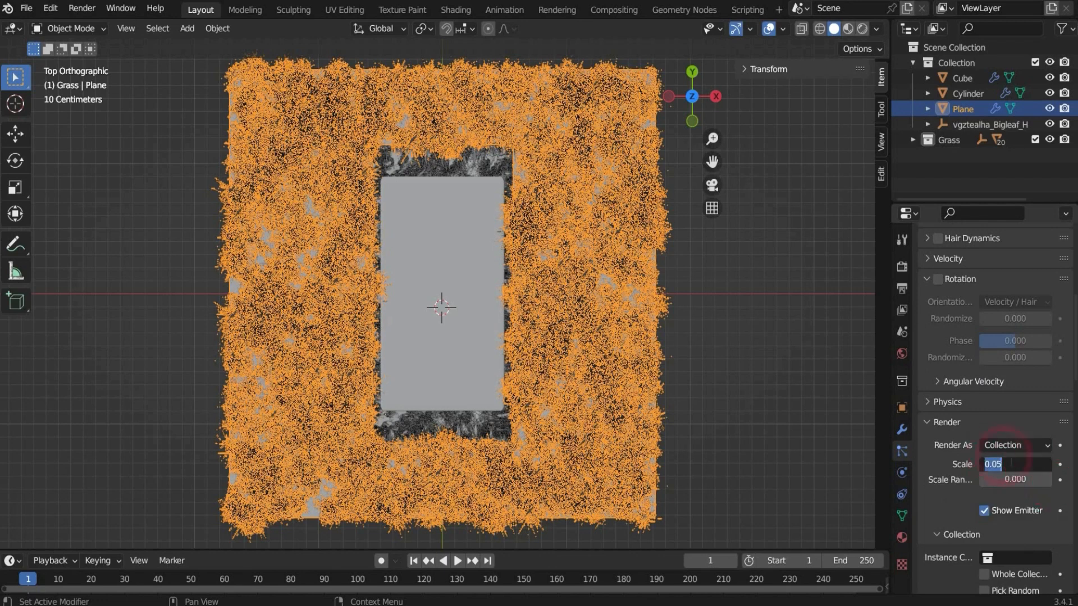
key("BackSpace")
type("85")
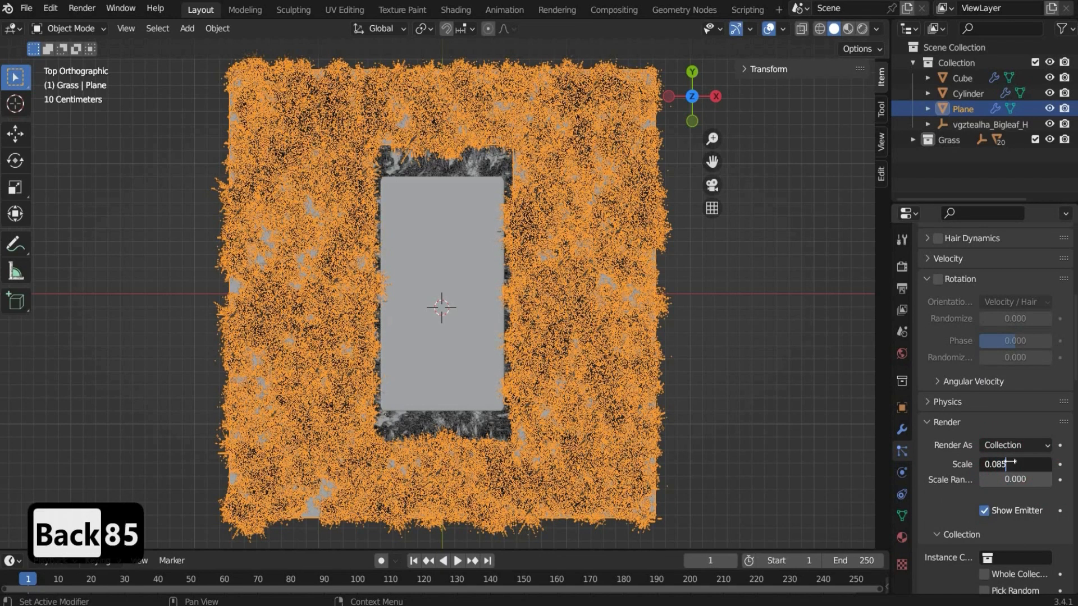
key("Return")
left_click(1009, 479)
type("1")
key("Return")
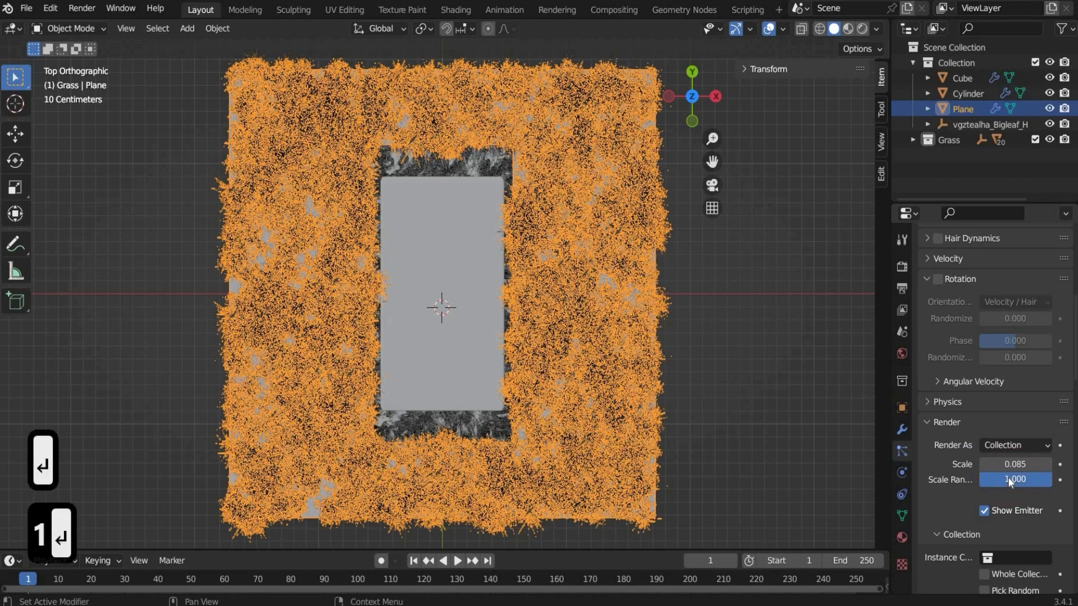
Step: Create a new collection in the scene and name it Flower
right_click(988, 153)
left_click(988, 152)
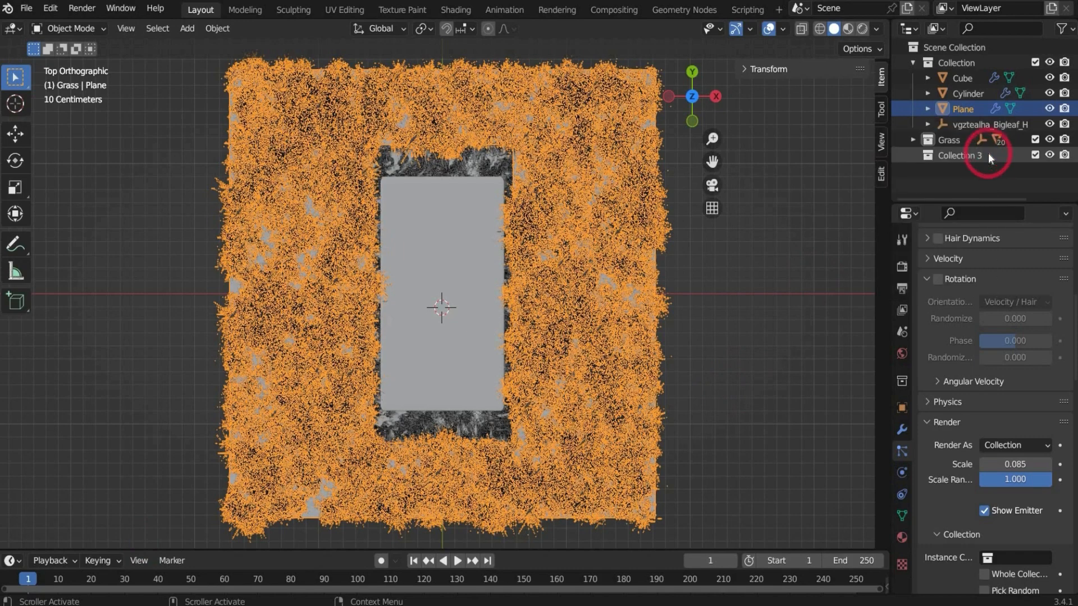
double_click(989, 152)
type("Flowwe")
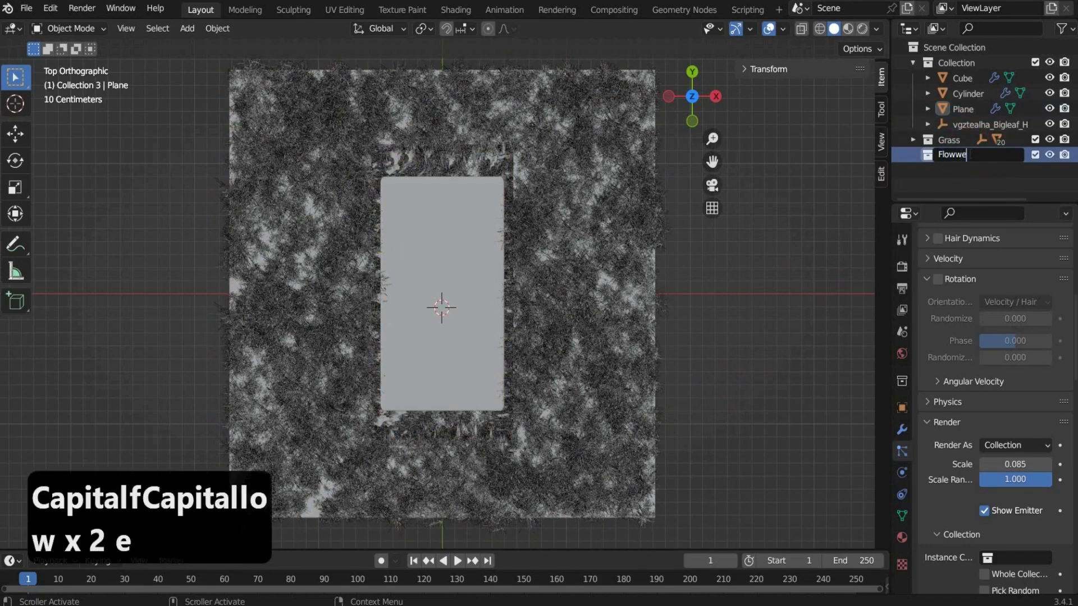
type("r")
key("BackSpace")
key("BackSpace")
type("er")
key("Return")
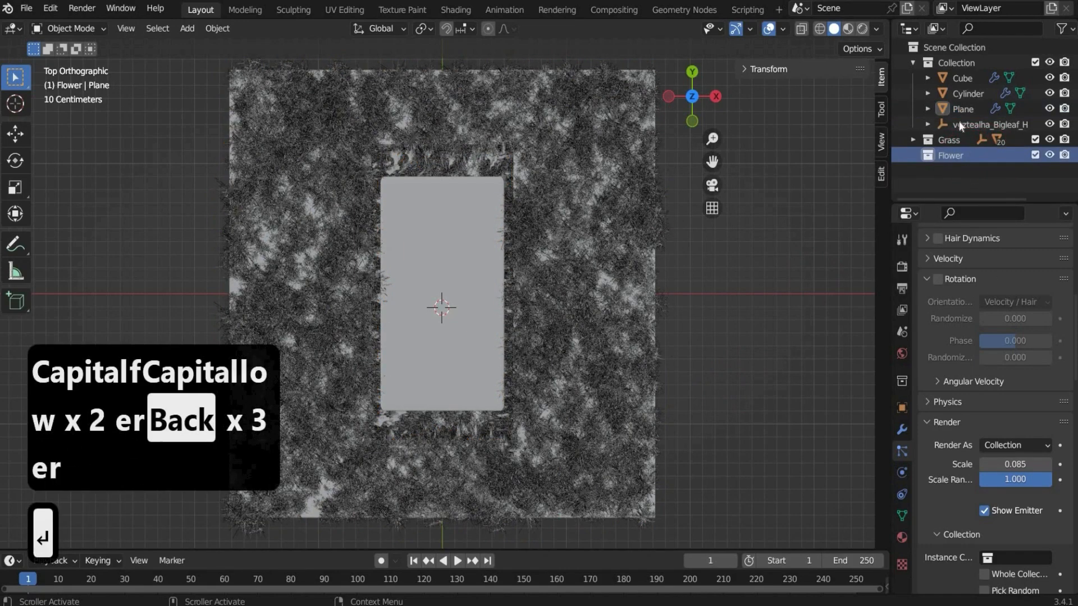
Step: Move the Bigleaf Hydrangea empty and all its child meshes into the Flower collection and collapse it
left_click(990, 123)
scroll(990, 132, "down", 3)
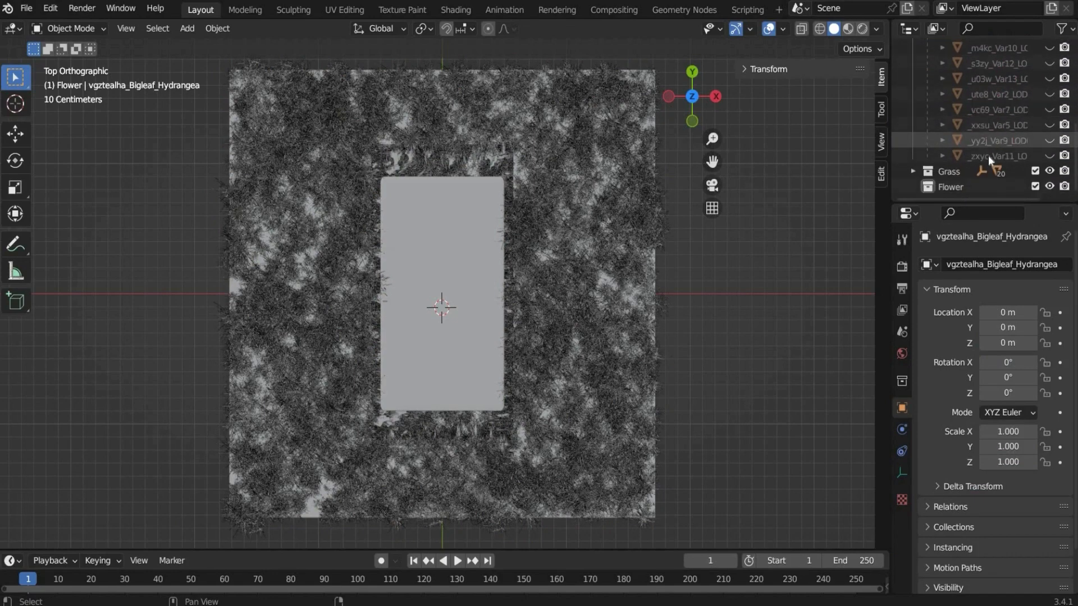
left_click(989, 156, "shift")
left_click_drag(948, 194, 951, 188)
left_click(913, 140)
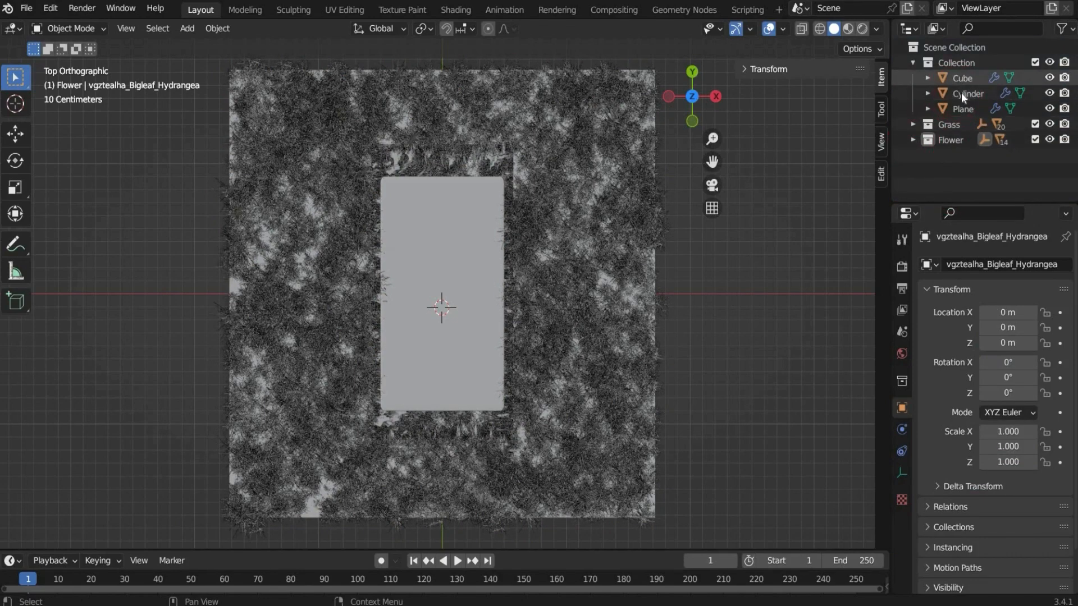
Step: Assign the Flower collection as instances of the Plane's second particle system, with Pick Random and Object Rotation enabled
left_click(961, 107)
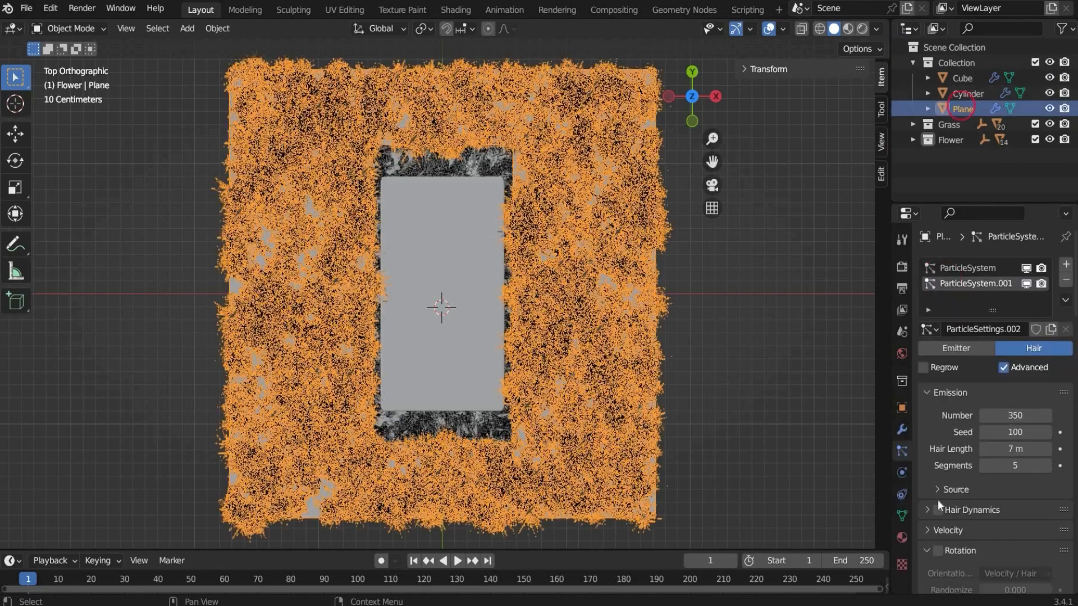
scroll(944, 467, "down", 4)
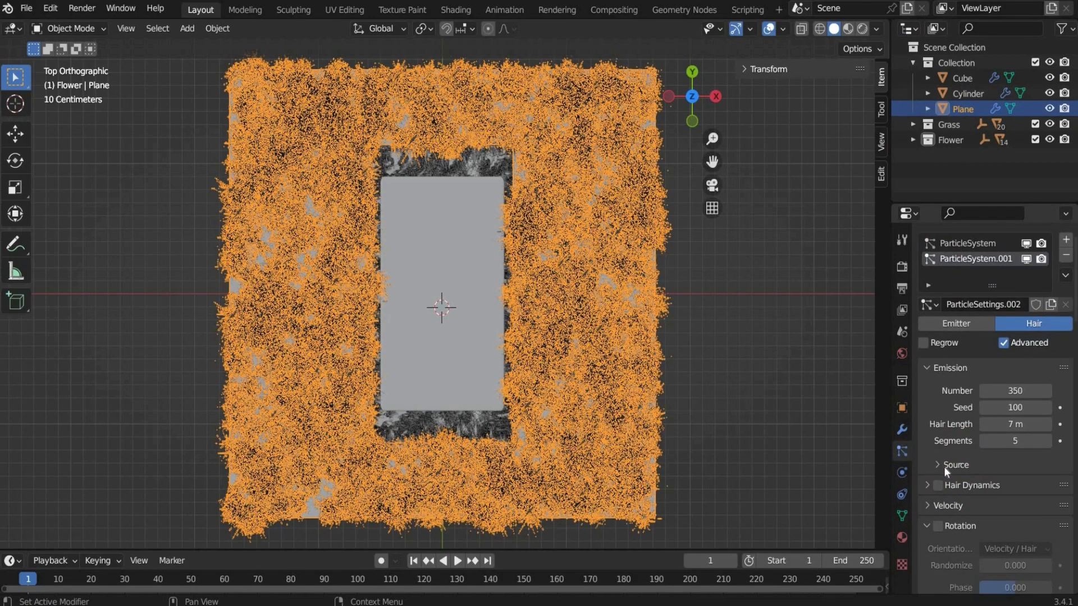
scroll(944, 467, "down", 12)
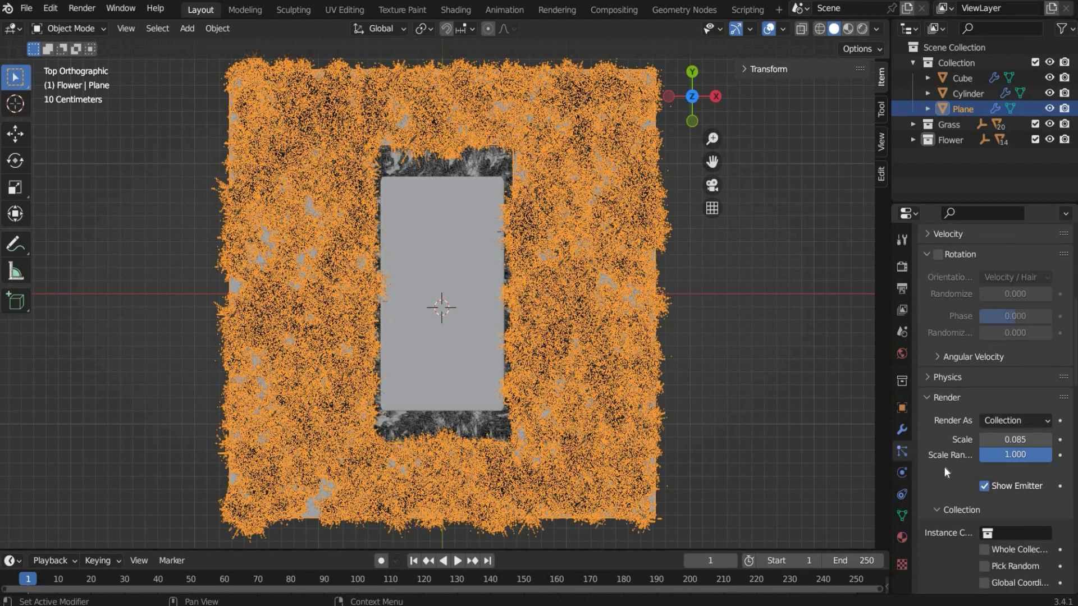
left_click(988, 434)
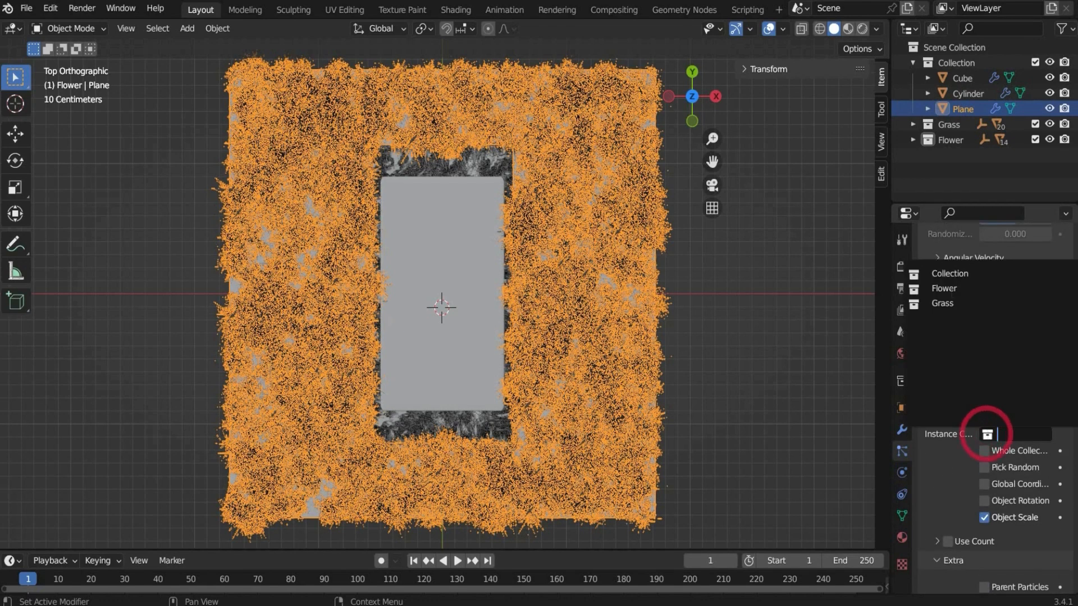
left_click(951, 288)
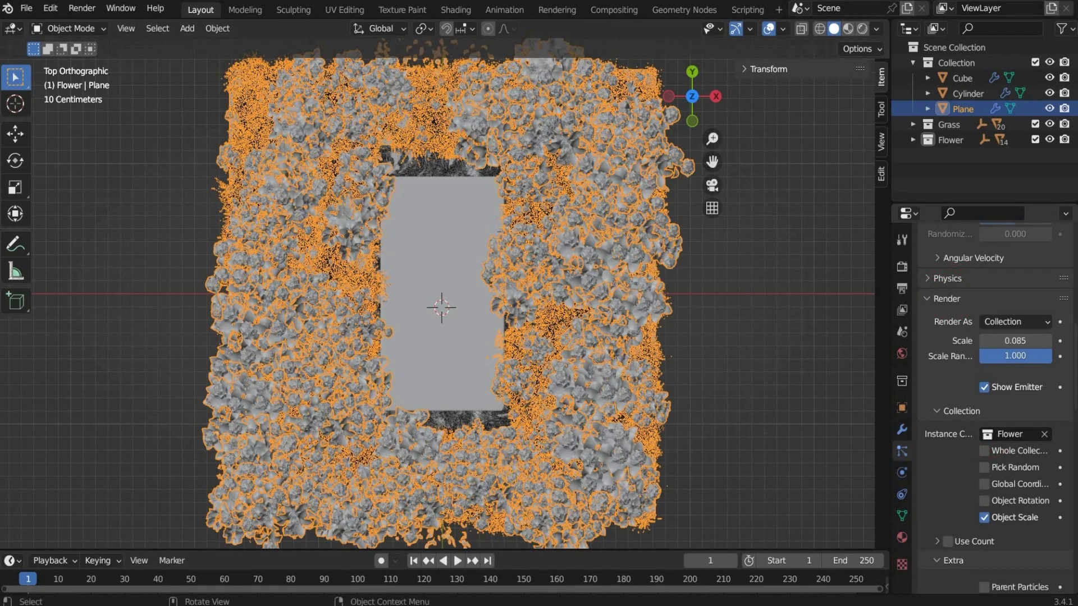
left_click(984, 468)
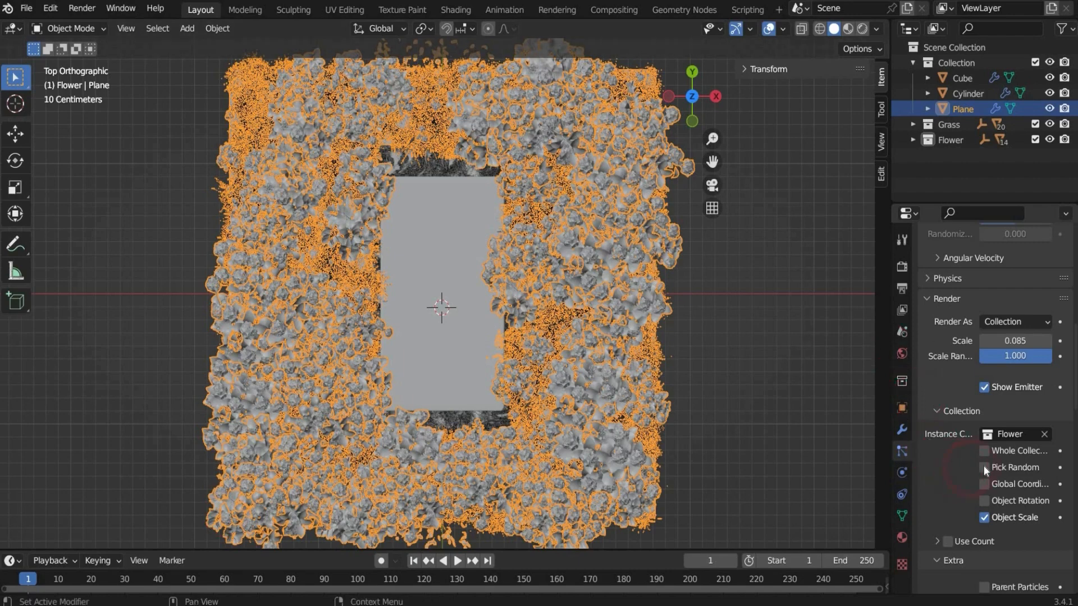
left_click(984, 501)
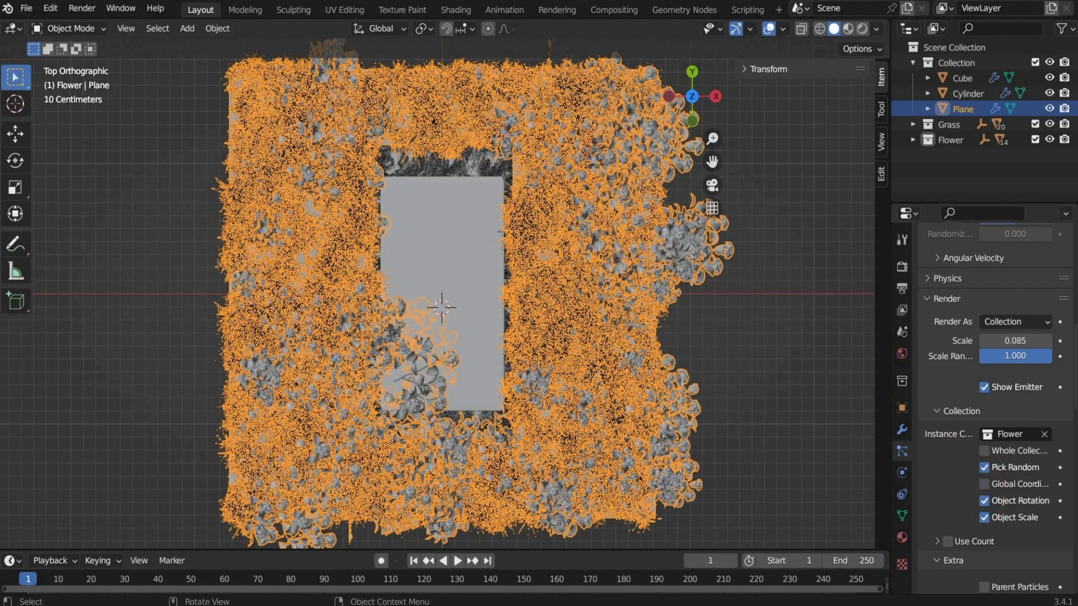
Step: Set the hair's Strand Shape to 0.25 and disable Close Tip for the Plane's second particle system
scroll(938, 490, "down", 8)
scroll(947, 520, "down", 4)
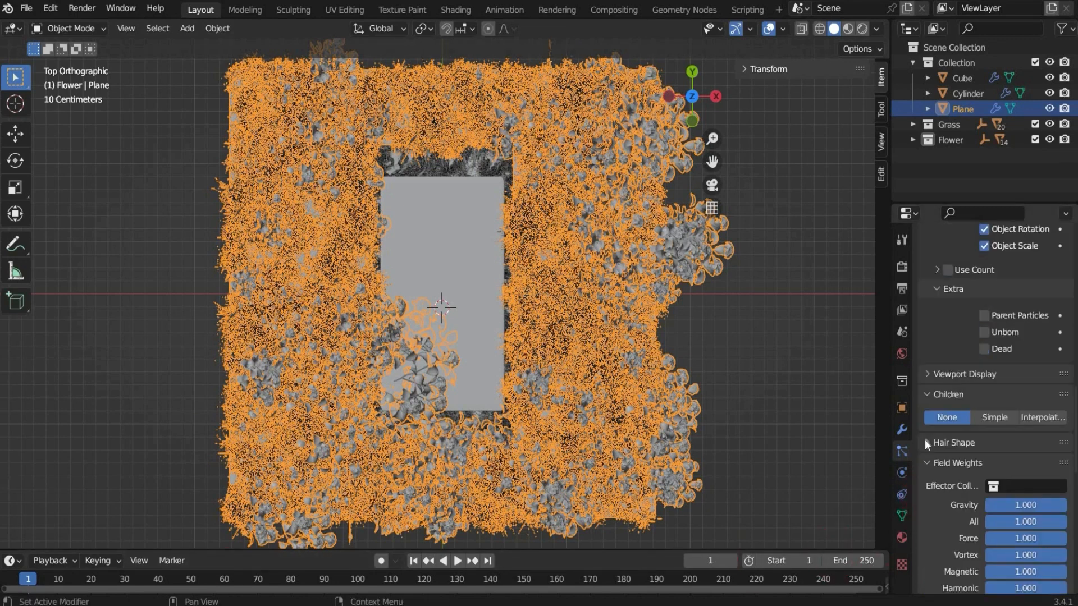
left_click(925, 442)
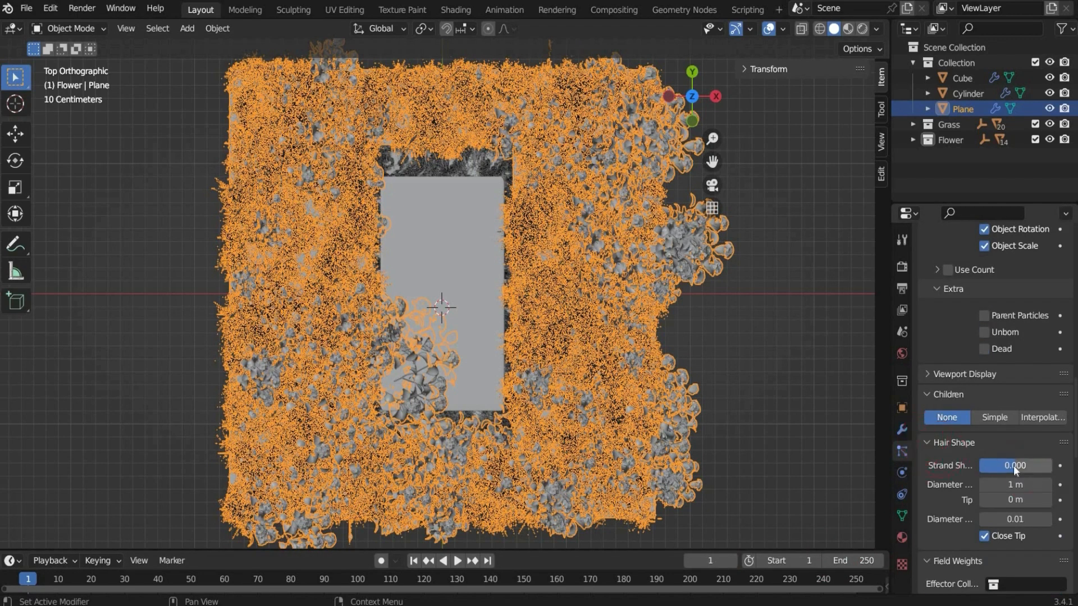
left_click(1015, 466)
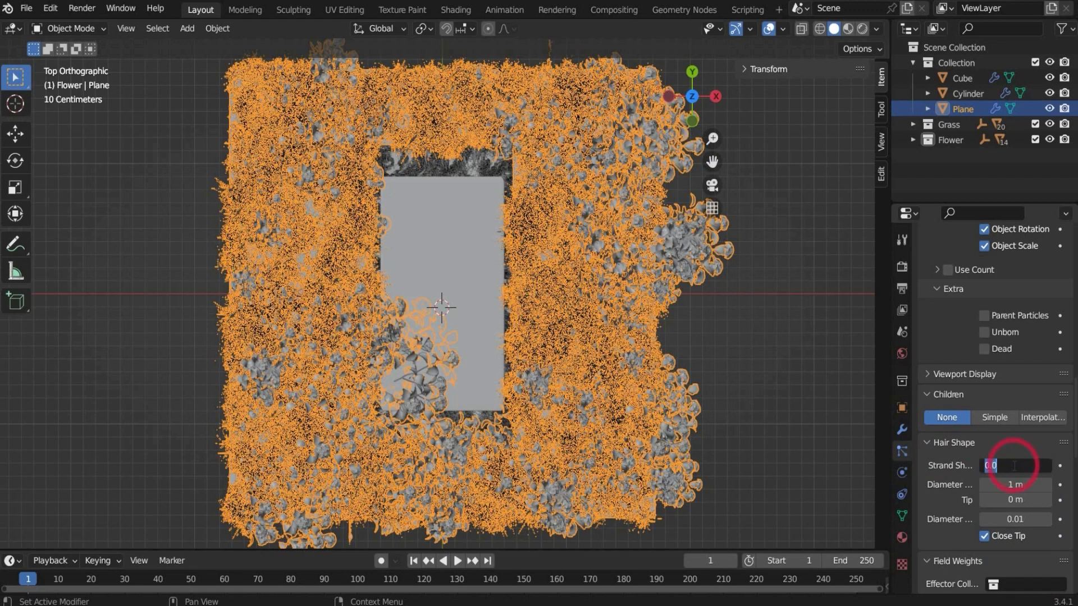
type("0.25")
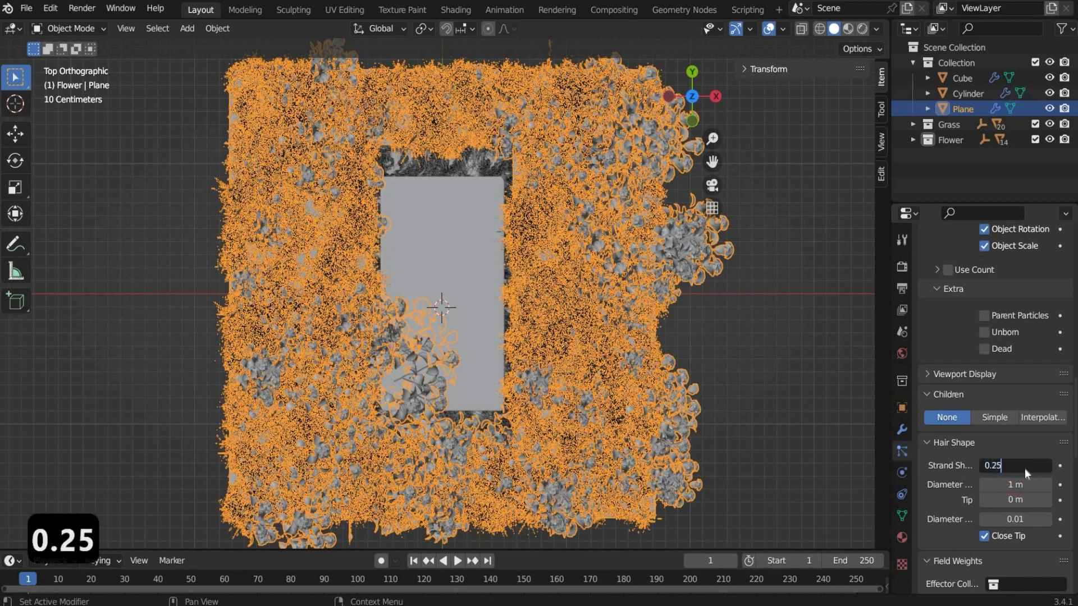
key("Return")
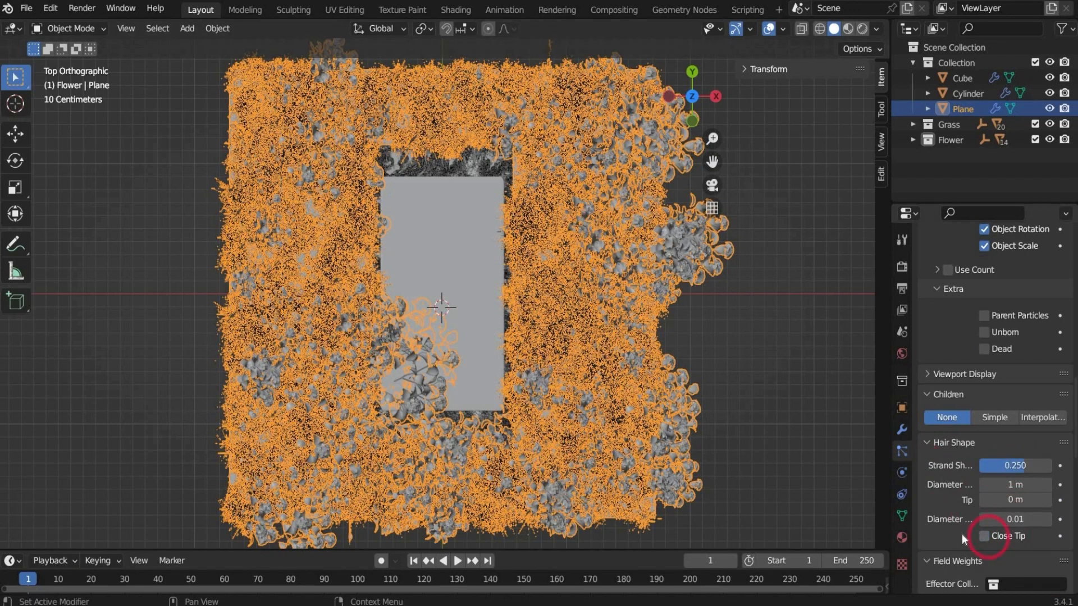
Step: Set the Gravity and All field weights of the Plane's second particle system to 0
scroll(962, 534, "down", 4)
left_click_drag(1059, 506, 980, 506)
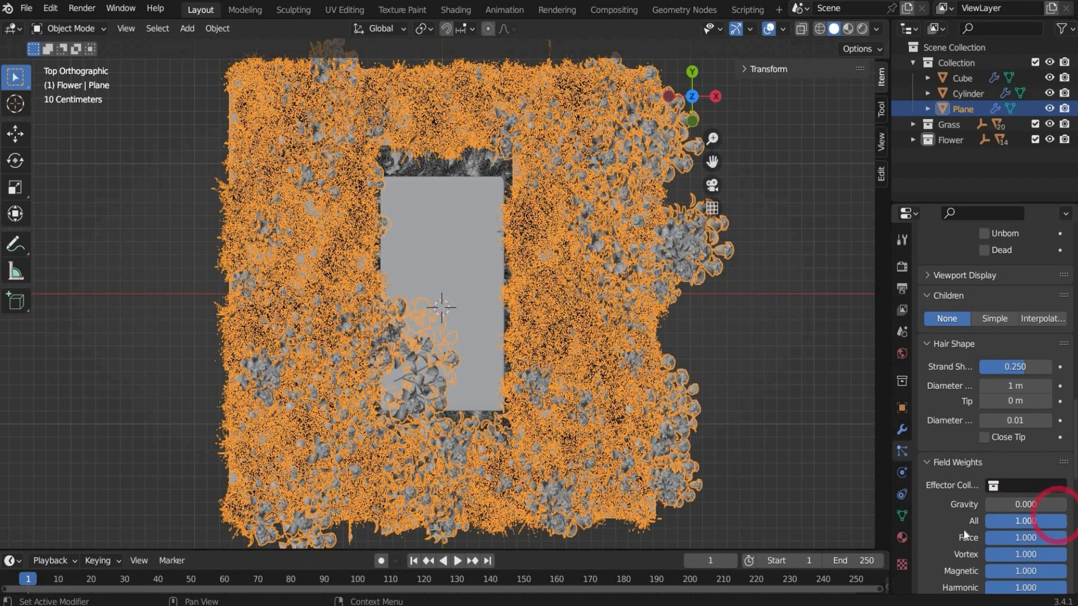
left_click_drag(1058, 520, 897, 529)
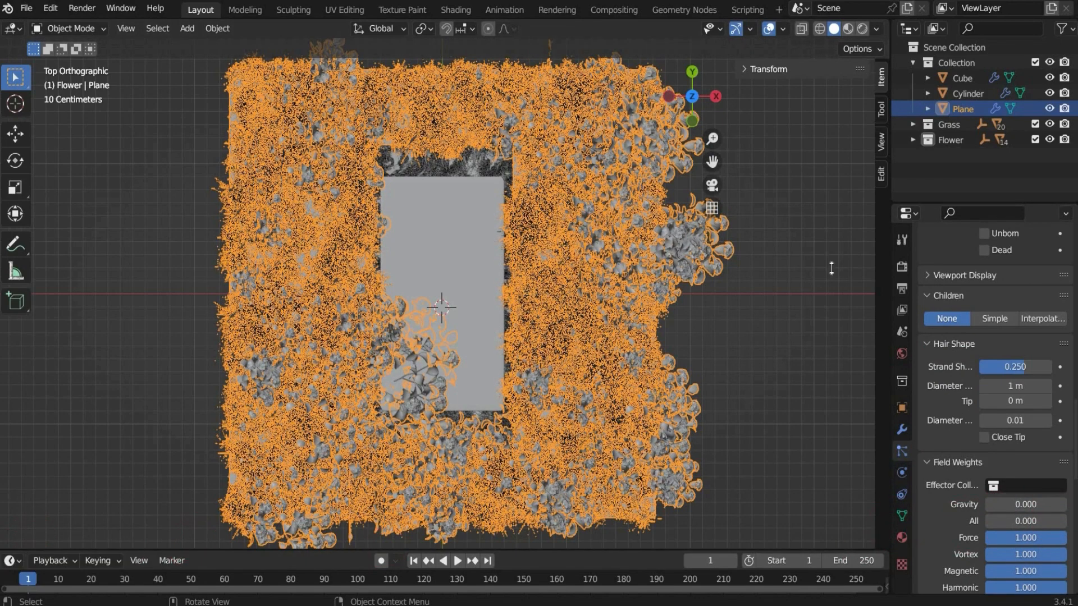
Step: Rotate the Bigleaf Hydrangea empty in the Flower collection to 90° on the Y axis
left_click(913, 140)
left_click(959, 155)
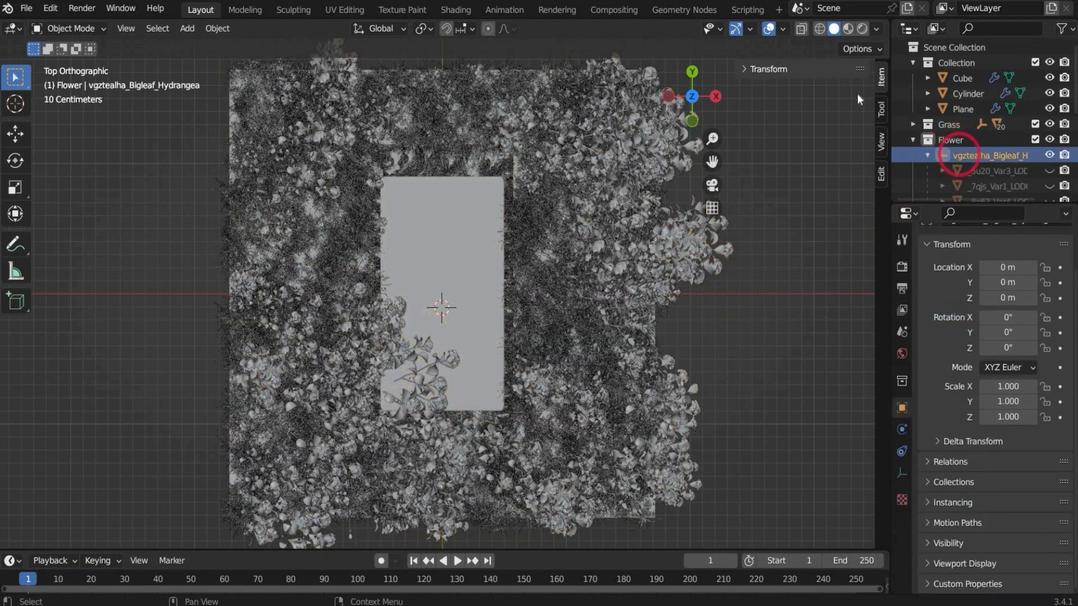
left_click(769, 68)
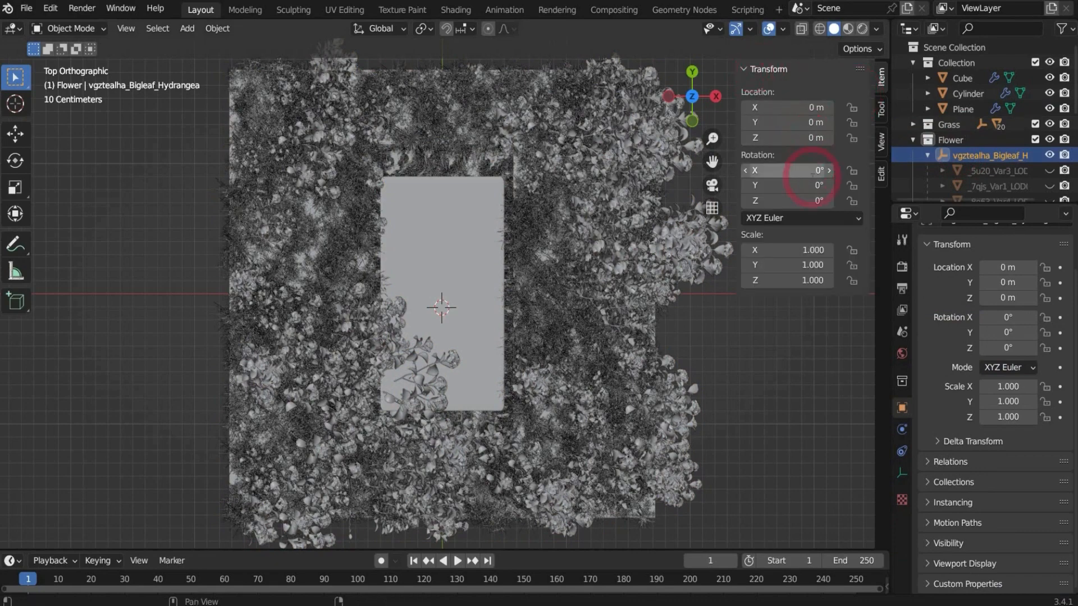
left_click(813, 183)
type("90")
key("Return")
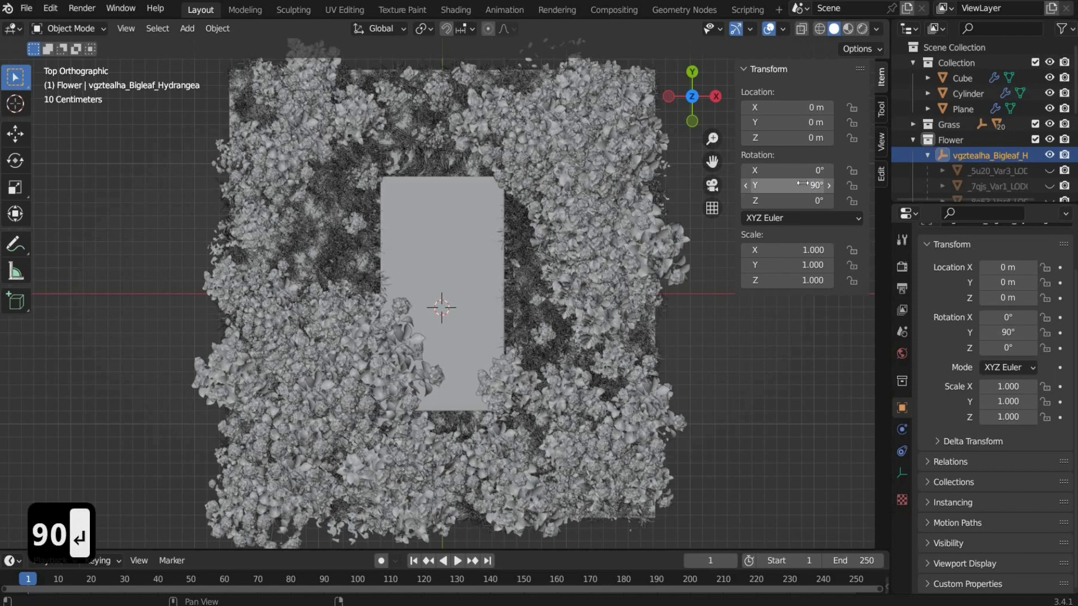
Step: Set the Plane's flower particle system to Number 251 and Seed 9
left_click(699, 489)
scroll(975, 484, "up", 10)
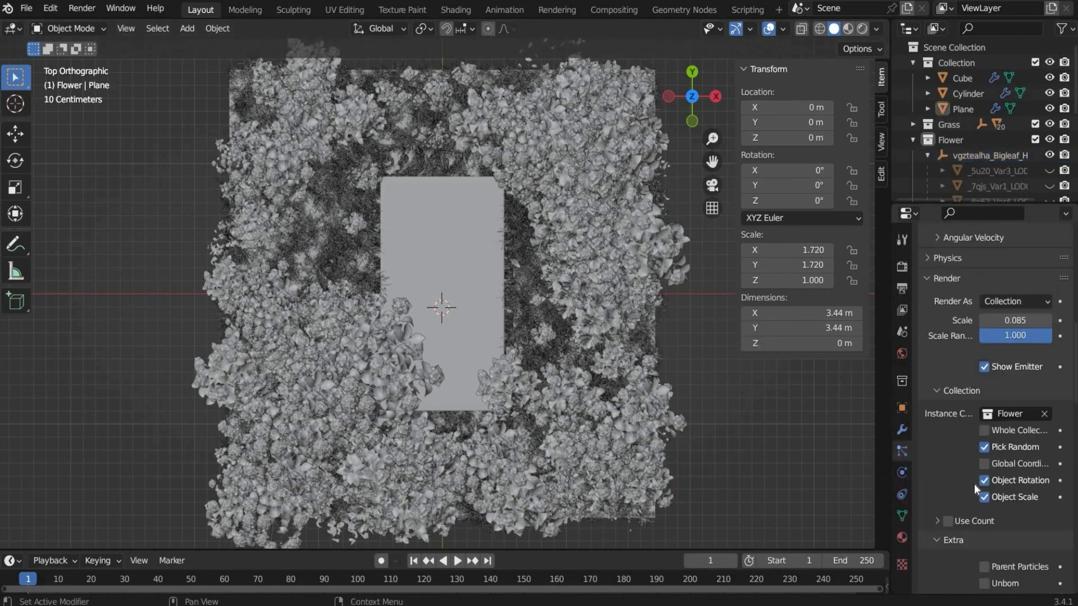
scroll(975, 484, "up", 10)
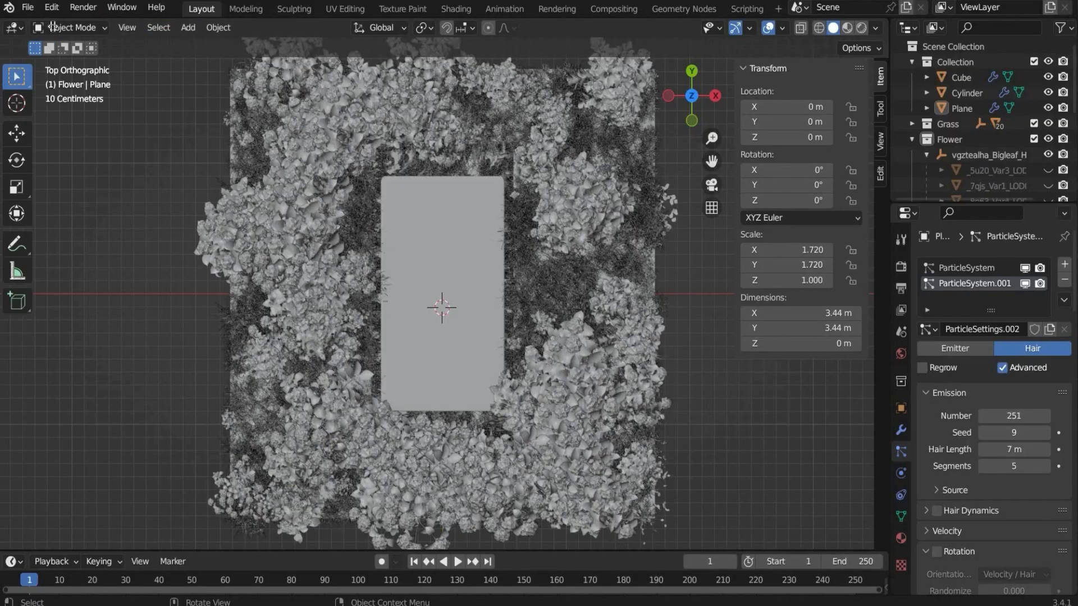
Step: Split the 3D viewport into two side-by-side areas and turn the second one into a Shader Editor without its sidebar
left_click_drag(303, 40, 476, 47)
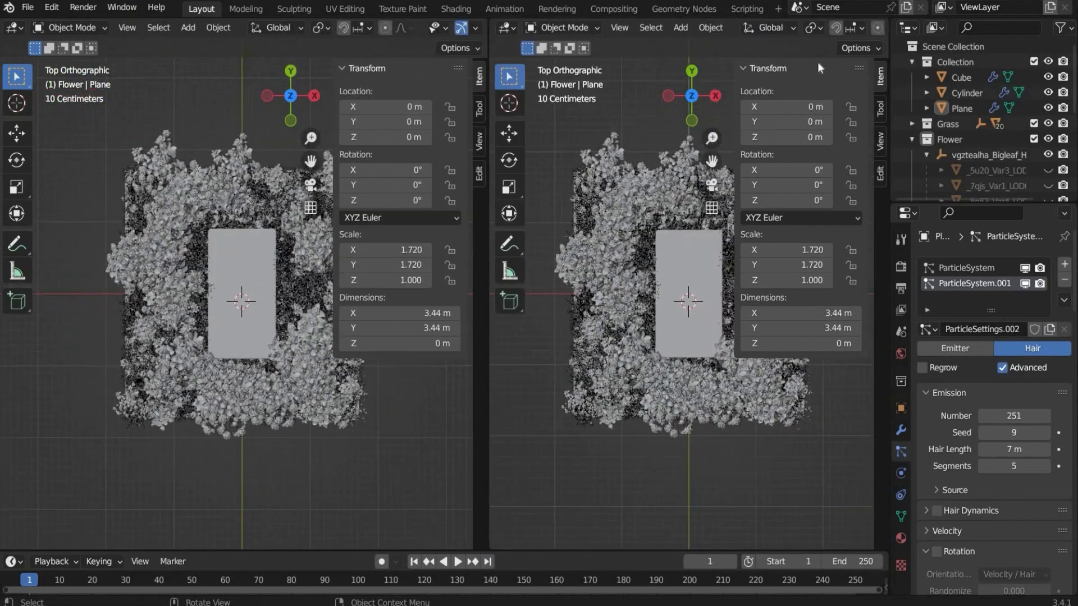
left_click(750, 67)
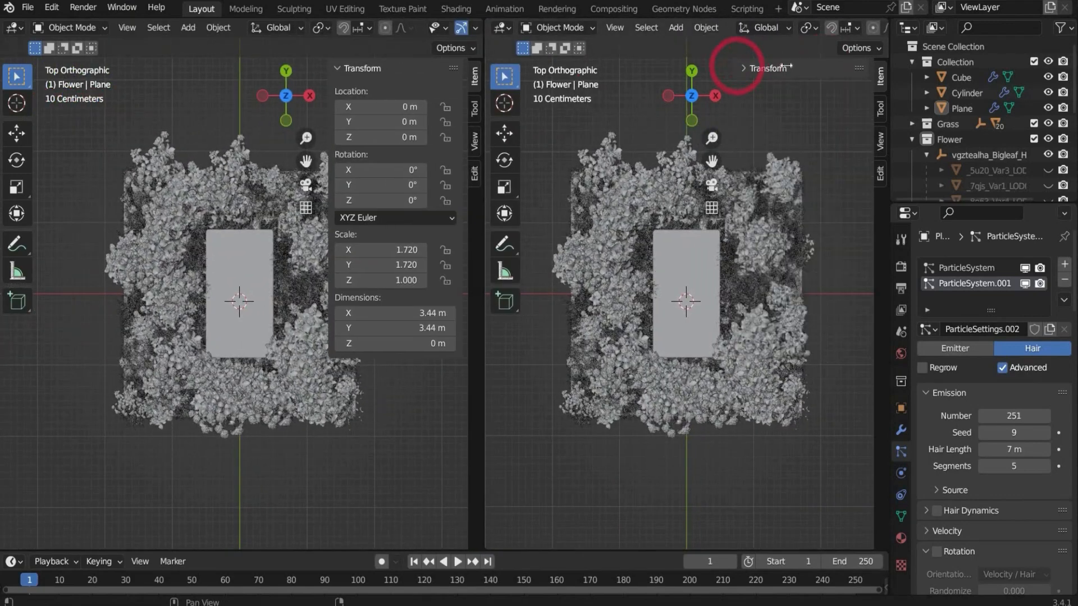
key("n")
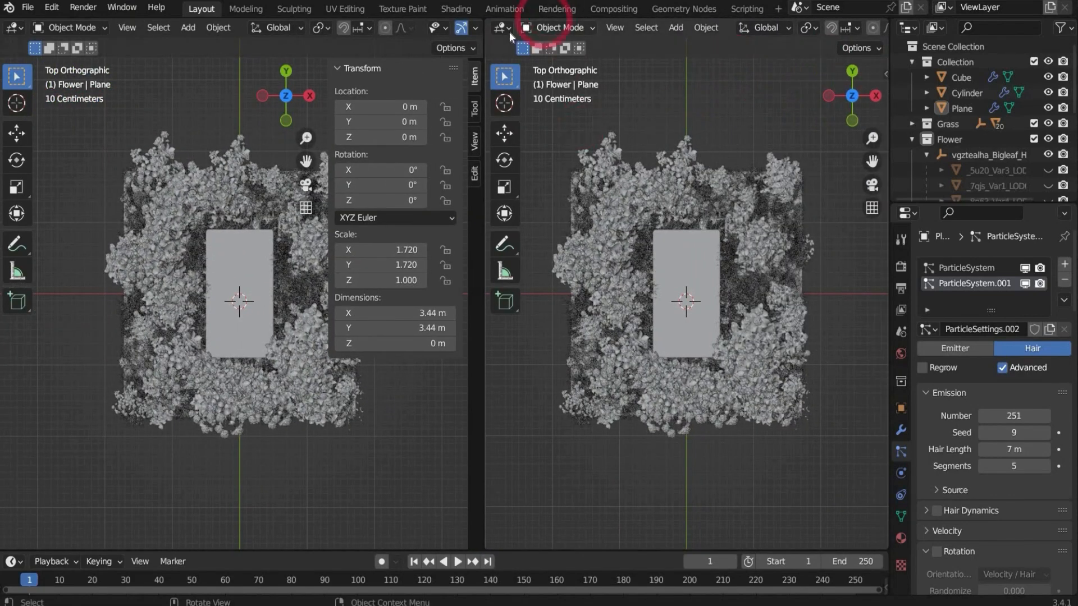
left_click(504, 27)
left_click(563, 238)
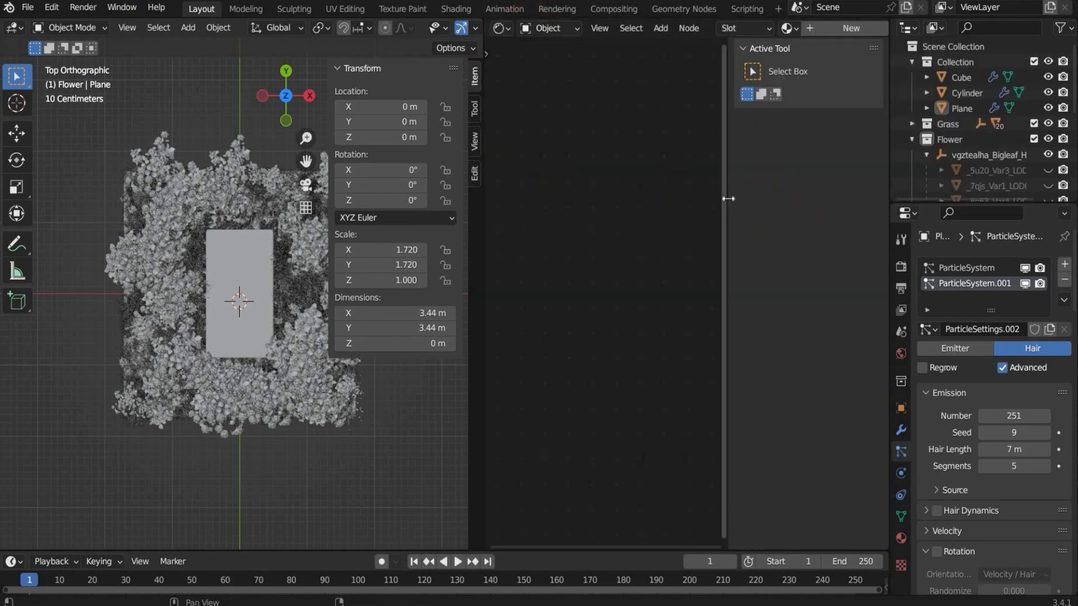
key("n")
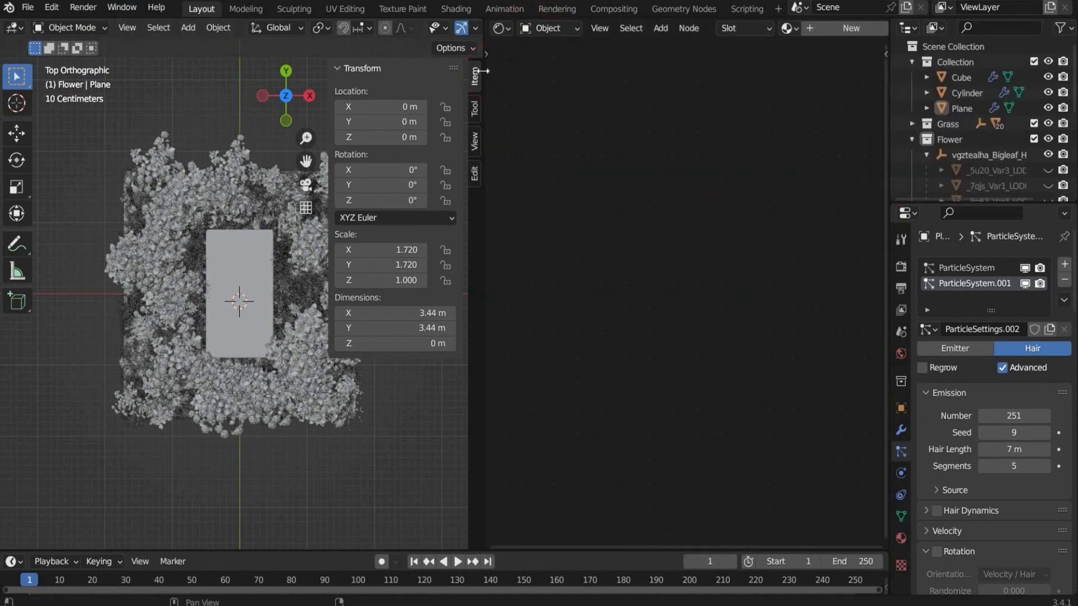
Step: Hide the 3D viewport's sidebar and switch the viewport to rendered shading
mouse_move(481, 70)
left_mouse_down()
mouse_move(629, 45)
mouse_move(482, 119)
left_mouse_up()
left_click(602, 29)
left_click(648, 72)
key("n")
scroll(359, 133, "up", 3)
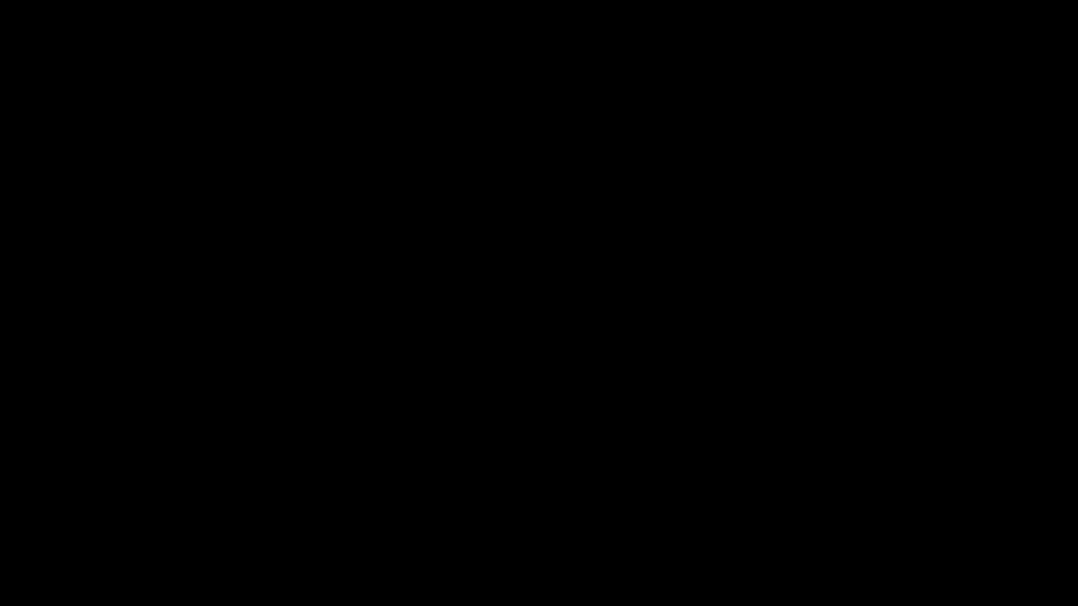
Step: Show the World nodes in the Shader Editor and add an Environment Texture node above the Background node
left_click(553, 53)
left_click(552, 63)
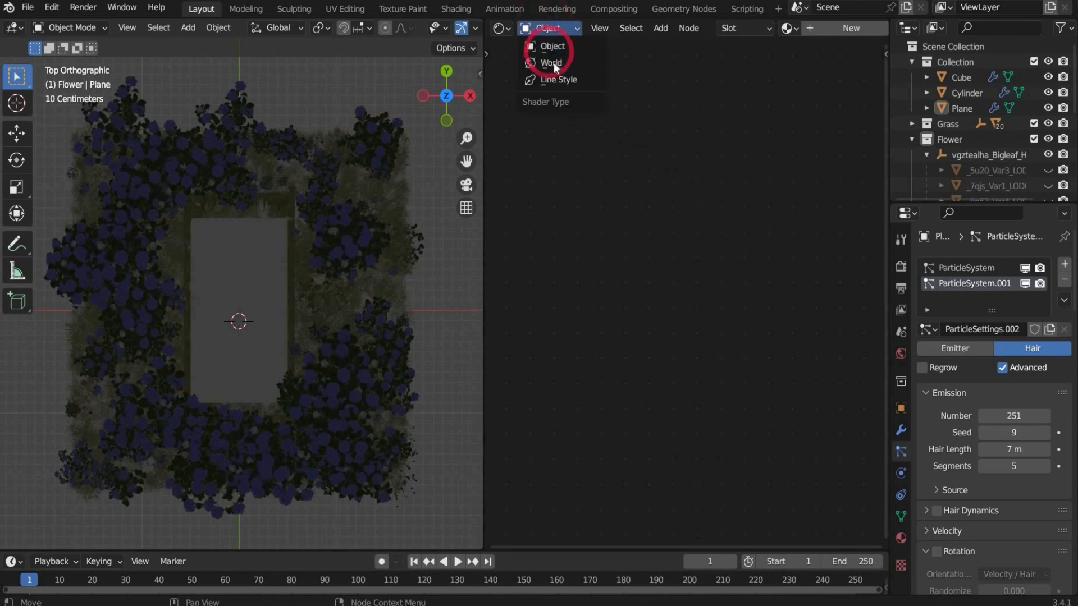
scroll(628, 338, "up", 7)
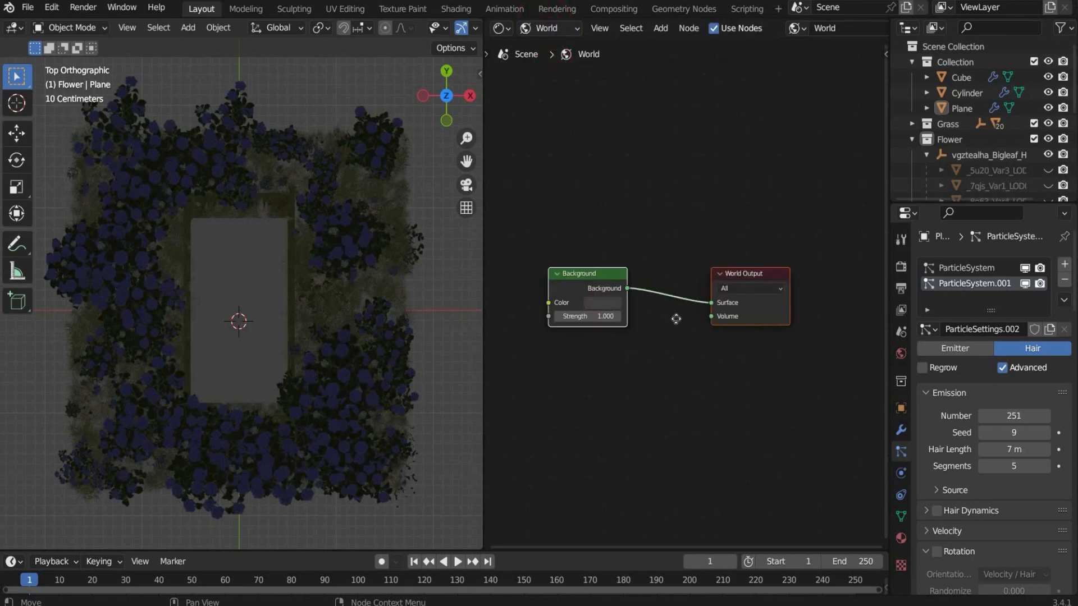
middle_click_drag(676, 318, 749, 296)
left_click(660, 28)
left_click(685, 49)
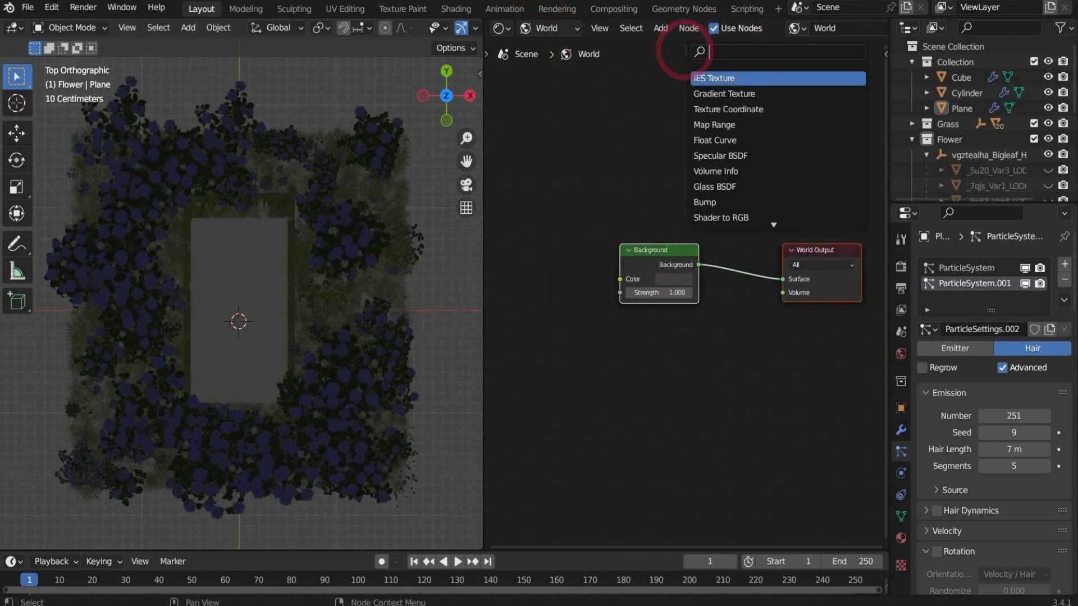
type("i")
key("BackSpace")
type("env")
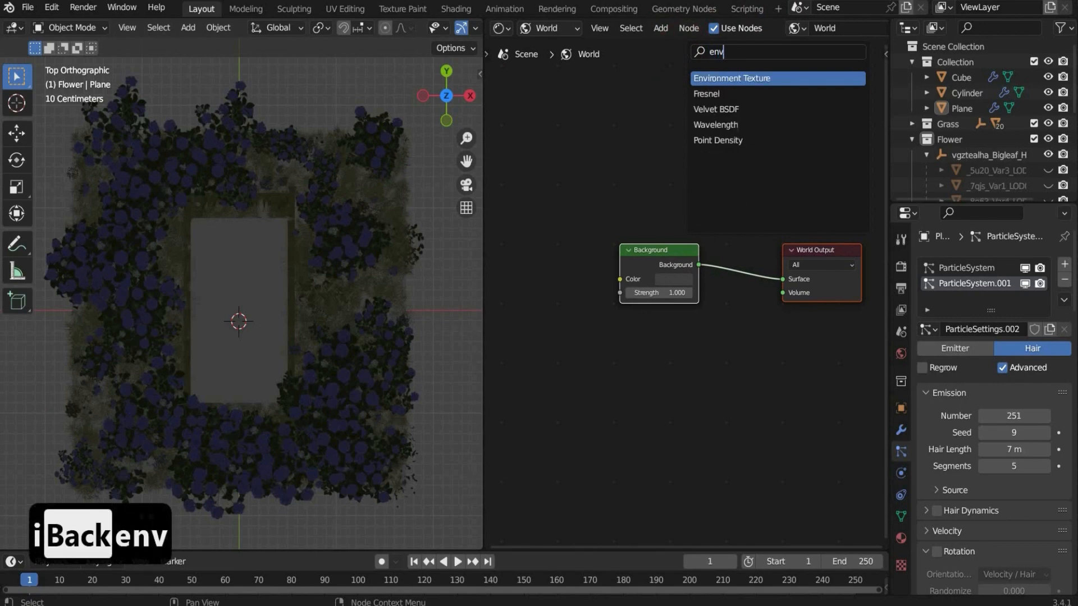
left_click(730, 78)
left_click(597, 160)
middle_click_drag(572, 207, 622, 253)
Step: Attach a Mapping node to the Environment Texture's Vector input and feed its Vector from a Geometry node's Position
left_click_drag(612, 243, 581, 252)
type("mapp")
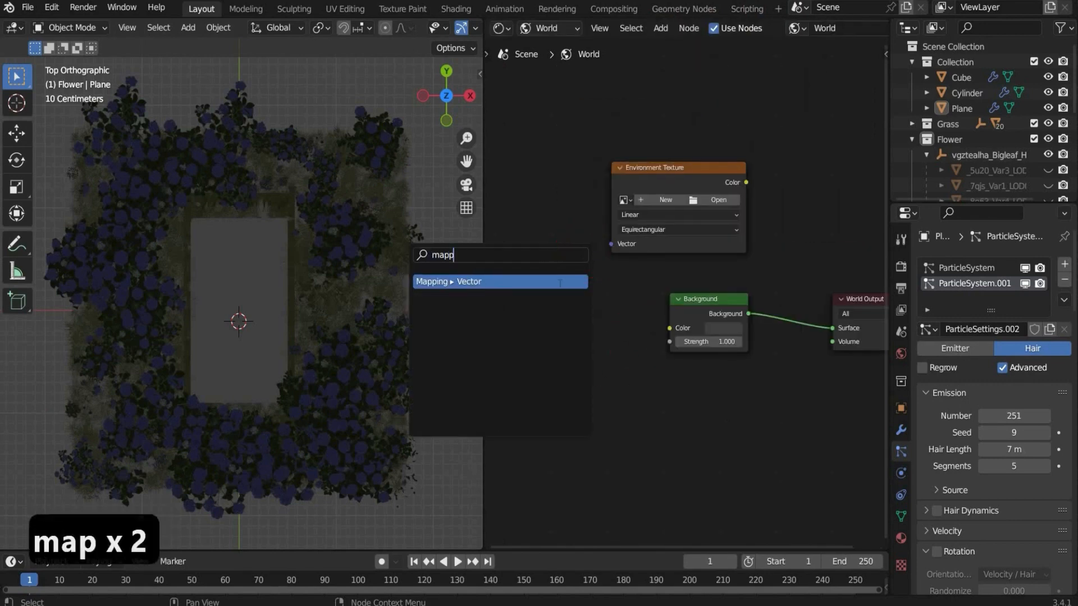
left_click(581, 281)
left_click(596, 291)
middle_click_drag(545, 187, 638, 216)
left_click_drag(590, 321, 548, 311)
type("geo")
left_click(544, 339)
Step: Connect the Environment Texture's Color to the Background's Color and arrange the world nodes compactly
middle_click_drag(743, 409, 646, 385)
left_click_drag(706, 203, 653, 322)
left_click_drag(674, 302, 750, 218)
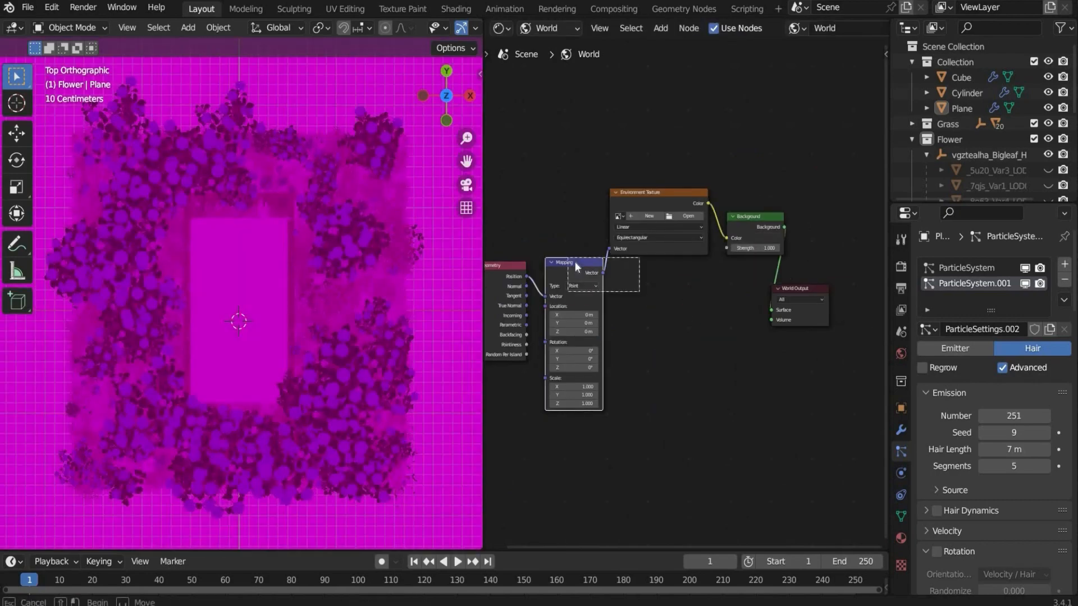
left_click_drag(575, 261, 636, 301)
left_click_drag(803, 289, 720, 303)
Step: Load HDRI.exr into the Environment Texture node and set its projection to Mirror Ball
left_click(668, 167)
left_click(723, 163)
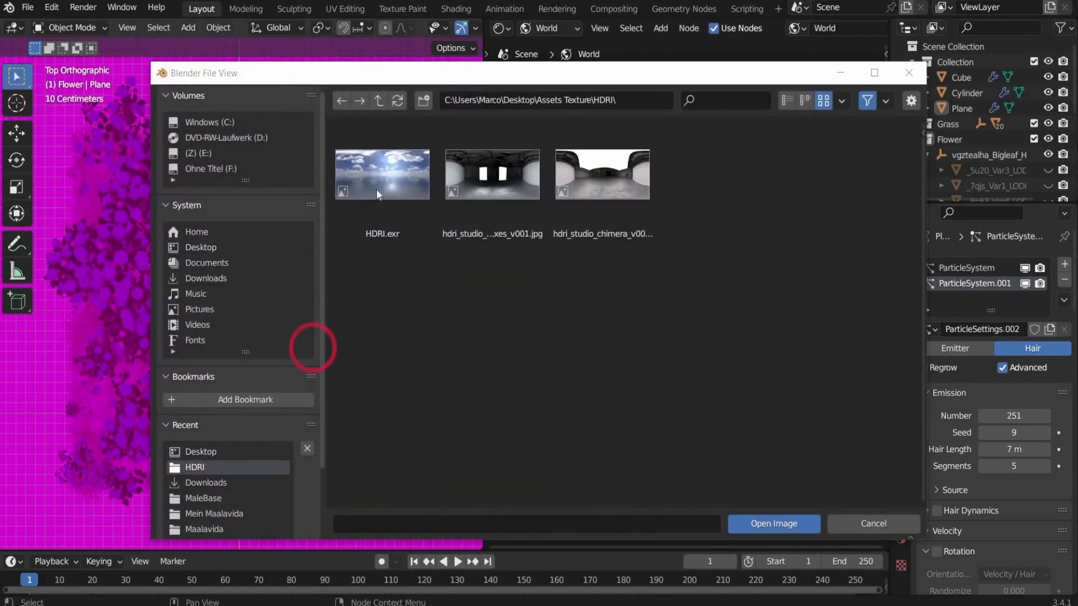
double_click(376, 186)
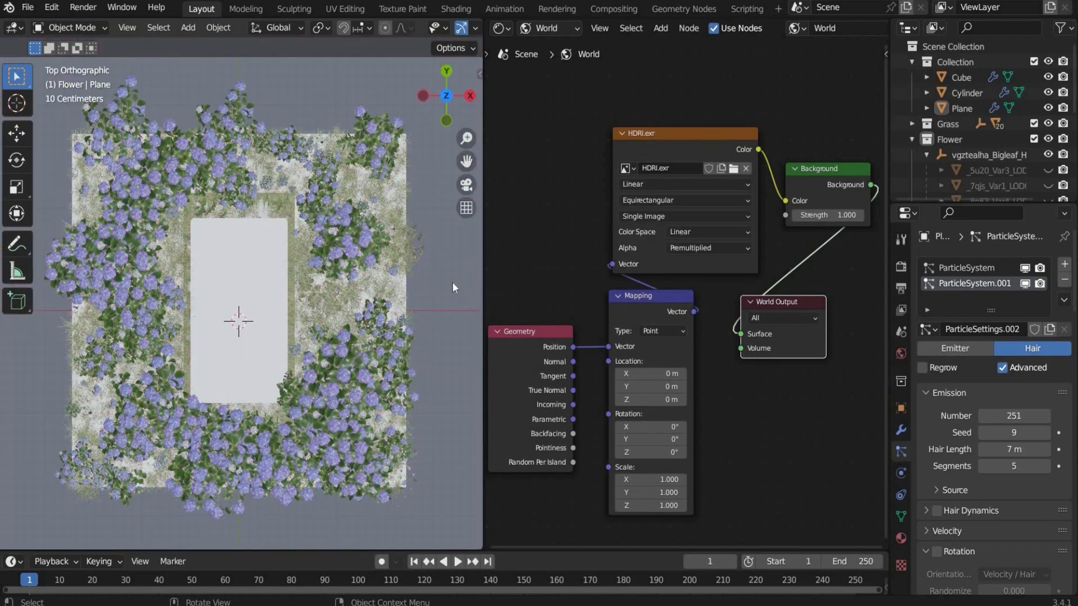
left_click(641, 200)
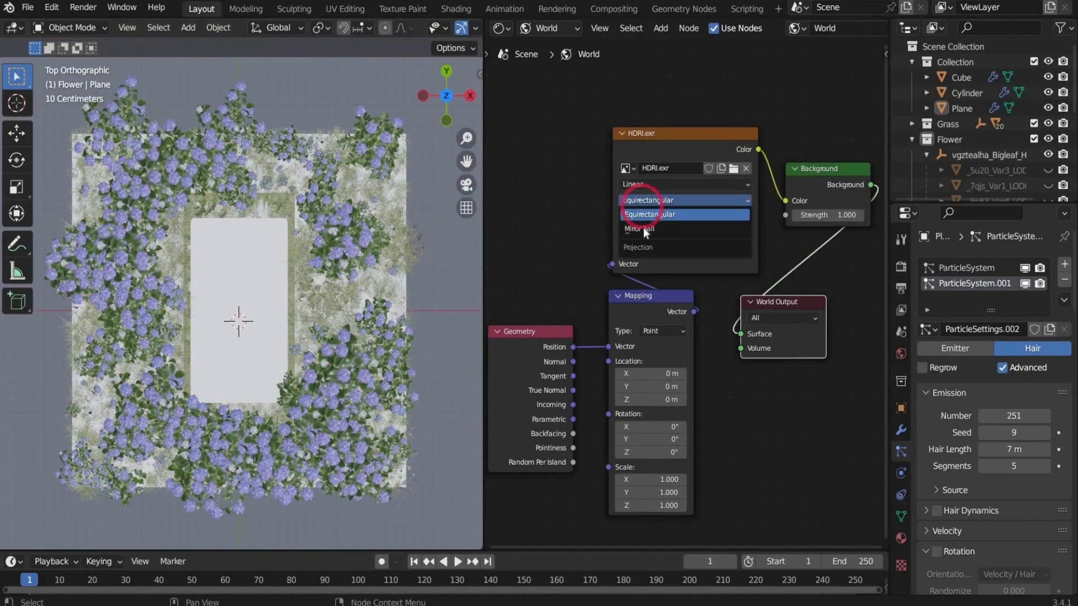
left_click(642, 227)
Step: Set the world Background Strength to 2 and the Mapping node's X rotation to 122°
left_click(836, 215)
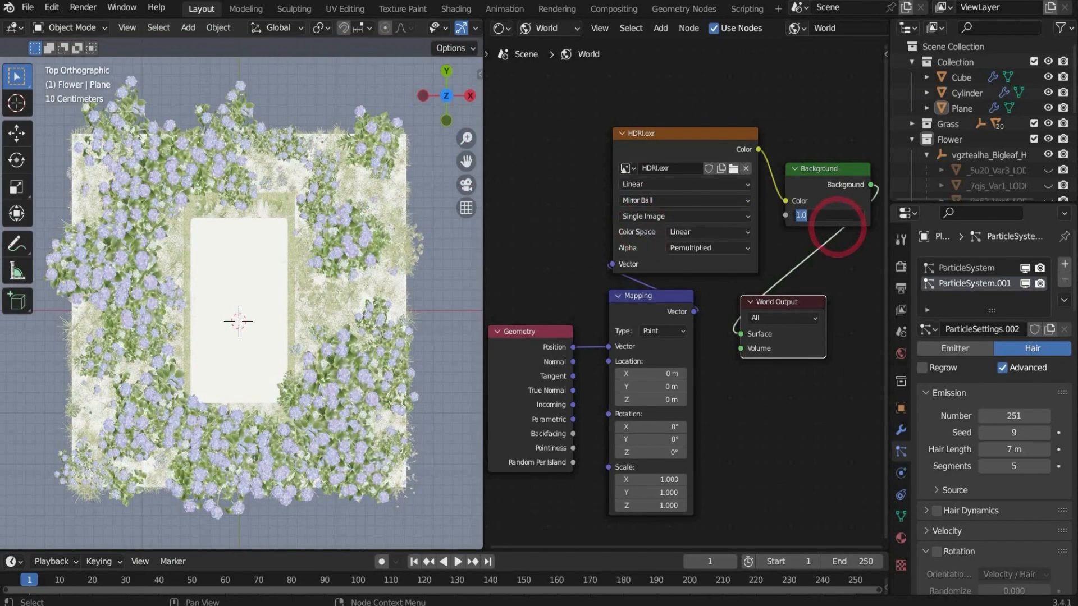
type("2")
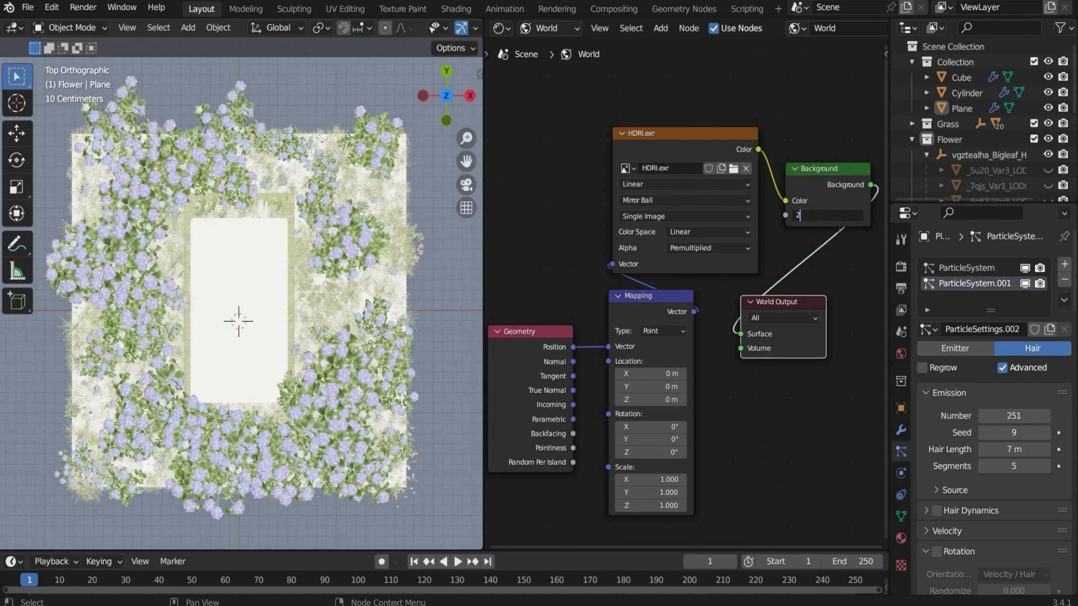
key("Return")
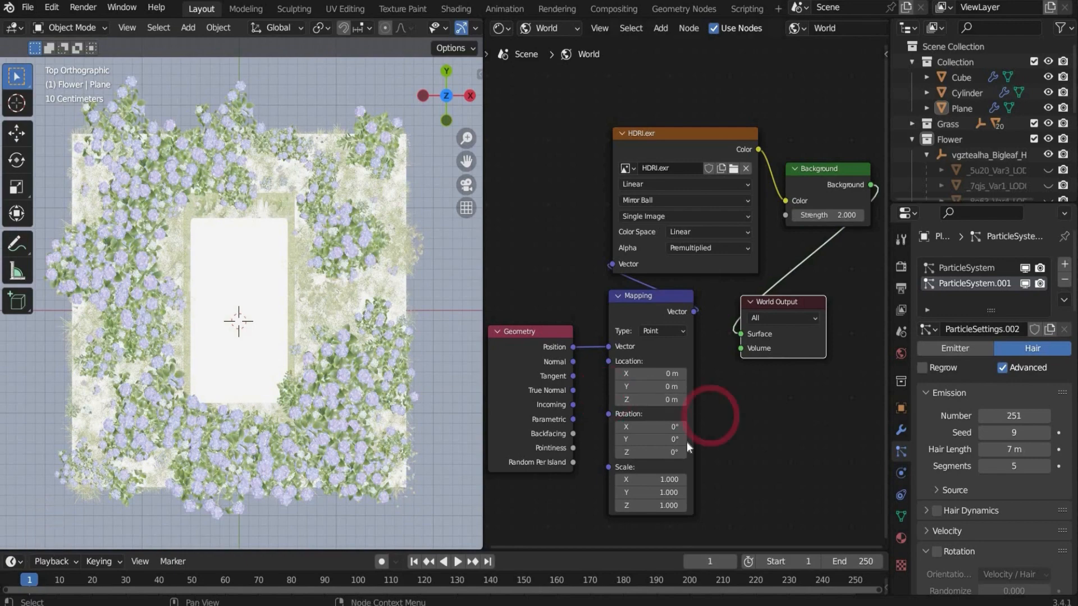
left_click(676, 426)
type("122")
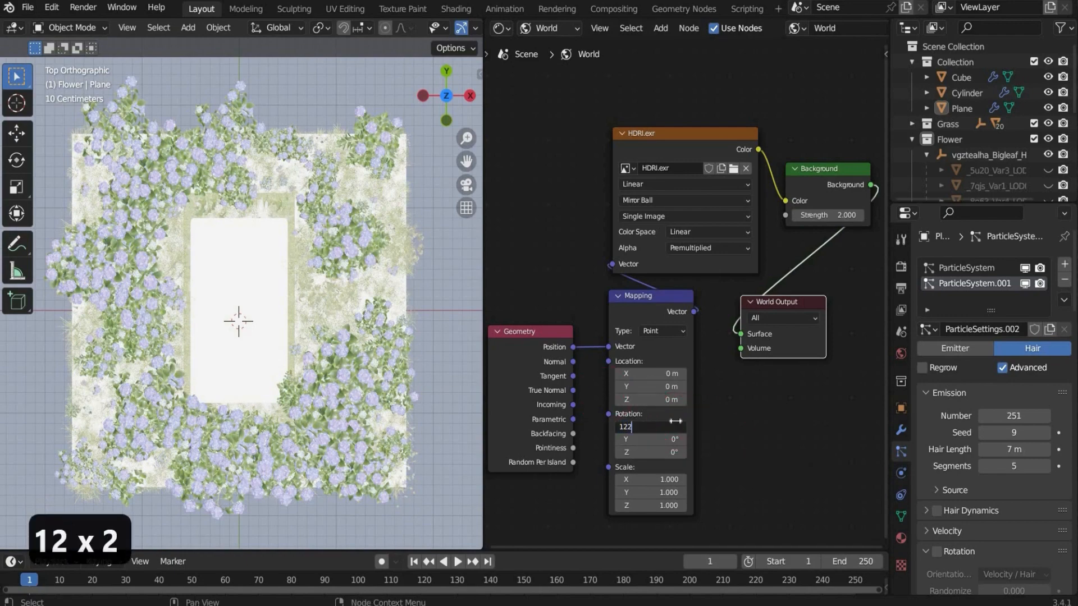
key("Return")
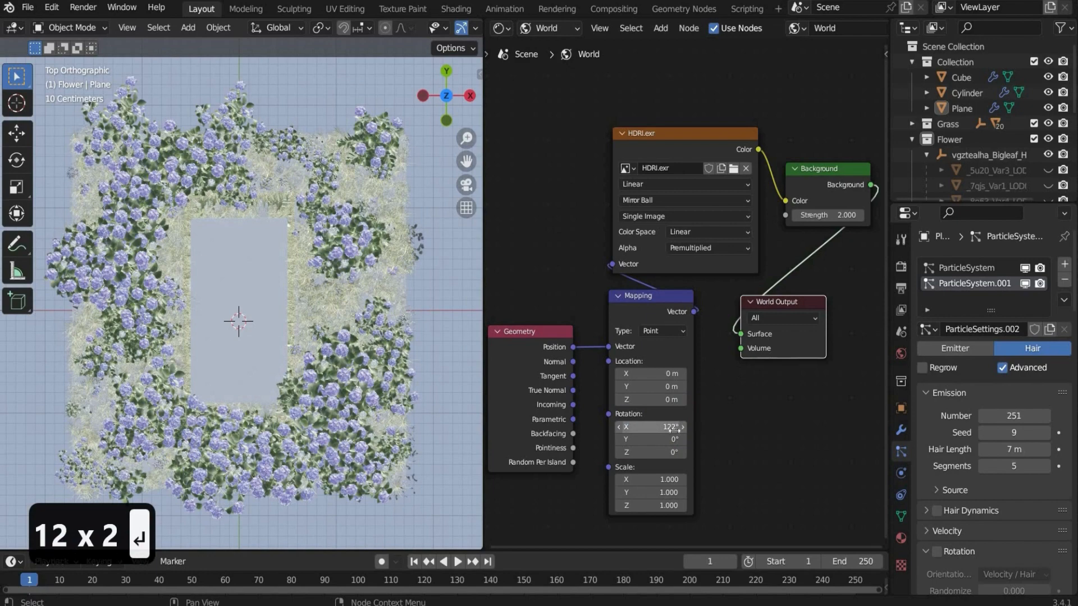
Step: Set the world Mapping node's Scale to 6 on X, Y and Z
left_click(668, 479)
type("6")
key("Return")
left_click(668, 493)
type("6")
key("Return")
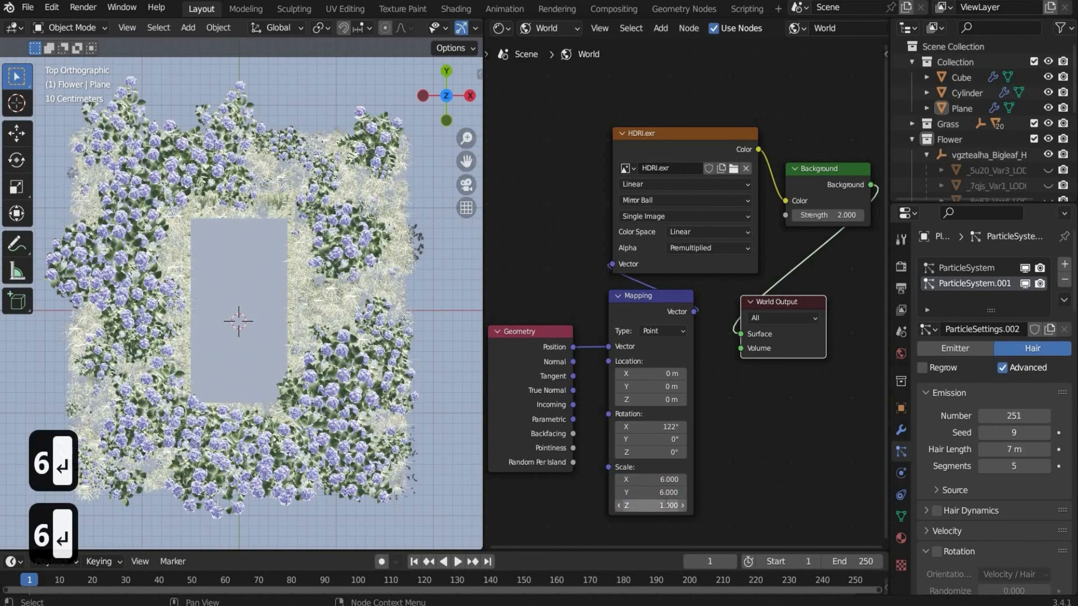
left_click(651, 506)
type("6")
key("Return")
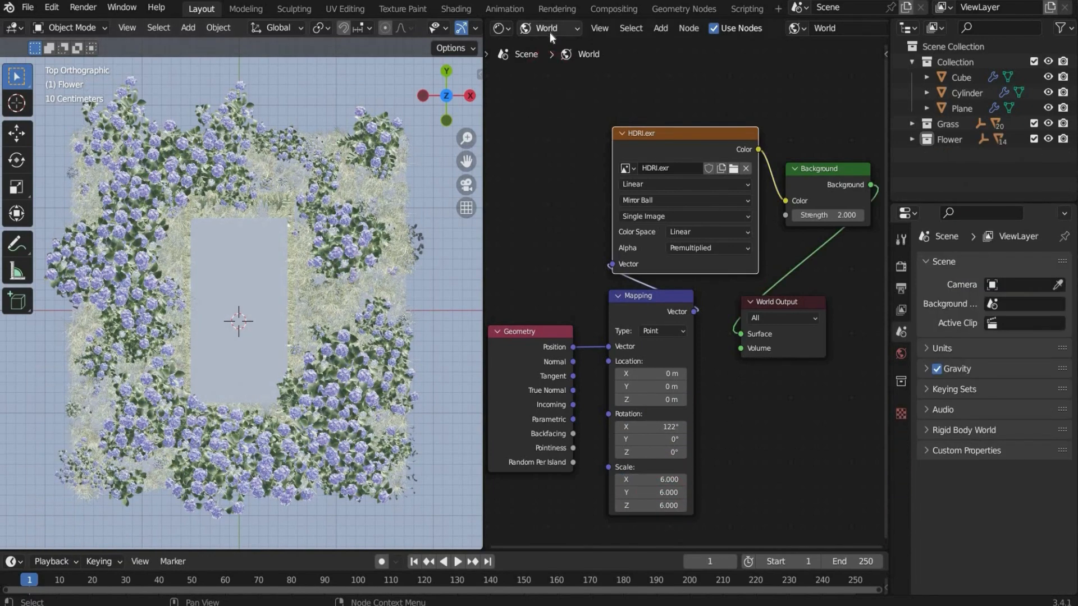
Step: Switch the Shader Editor back to Object nodes and select all grass variant meshes in the Grass collection
left_click(550, 28)
left_click(551, 50)
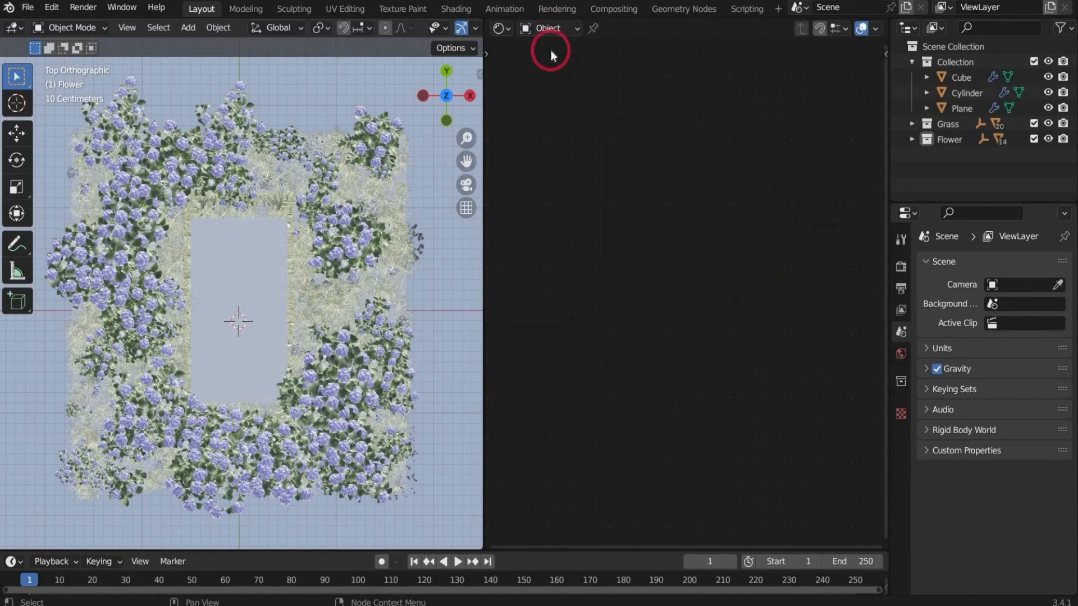
left_click(937, 127)
left_click(913, 123)
left_click(957, 154)
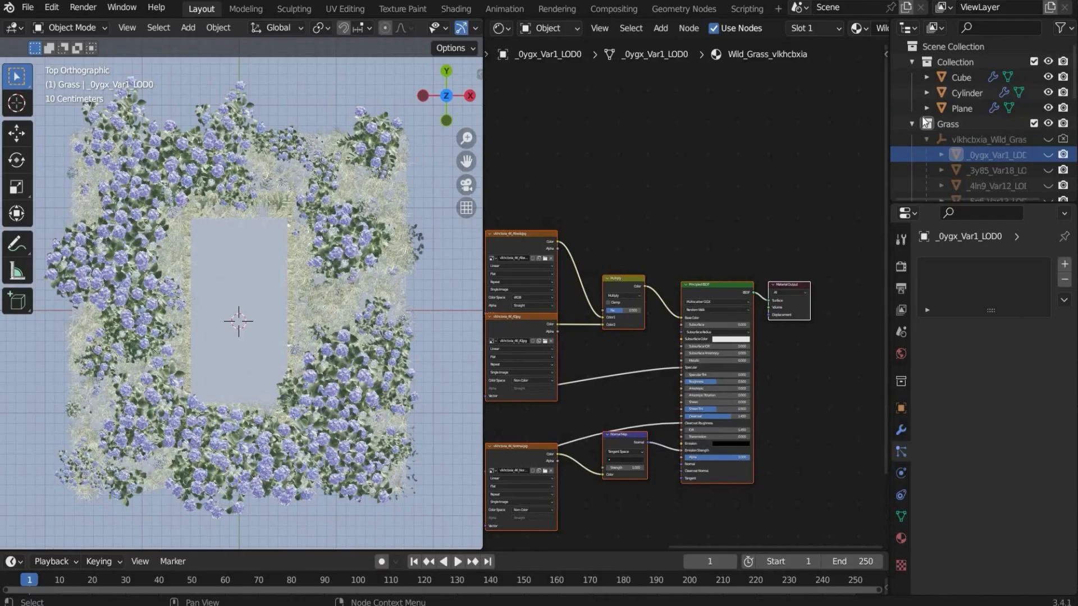
scroll(961, 143, "down", 8)
left_click(984, 169, "shift")
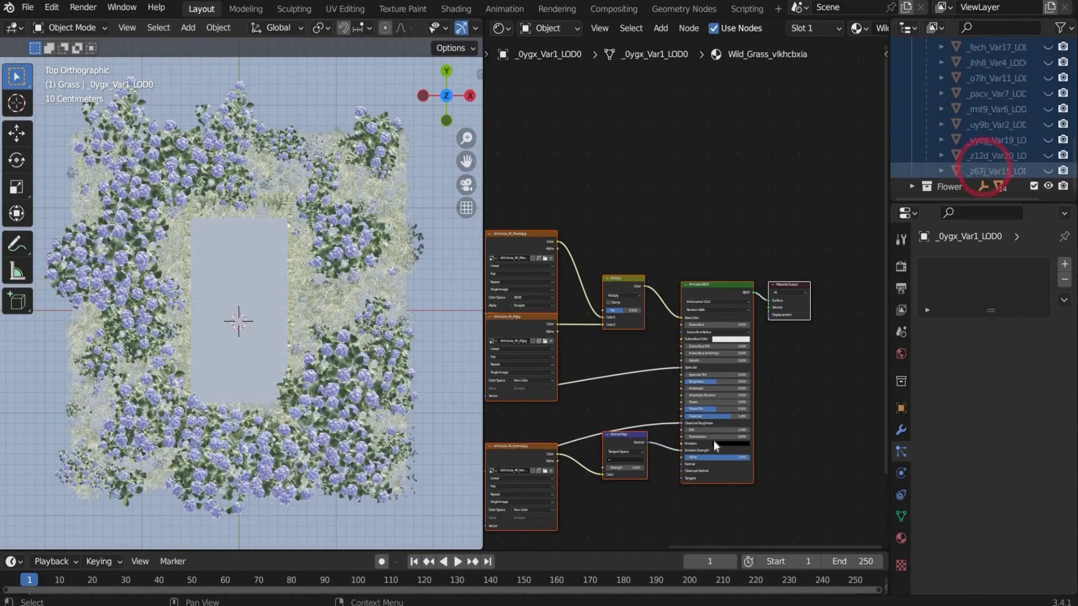
Step: Set the Wild Grass material's Principled BSDF to Metallic 1 and Roughness 0.08
scroll(587, 436, "up", 4)
middle_click_drag(588, 431, 614, 315)
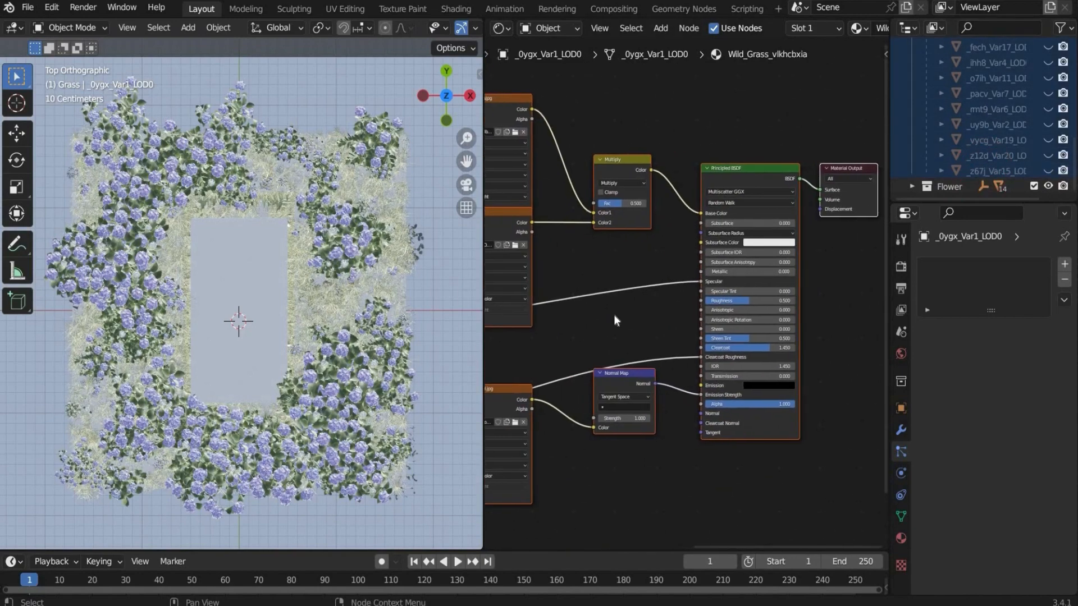
left_click(750, 271)
left_click_drag(796, 272, 796, 271)
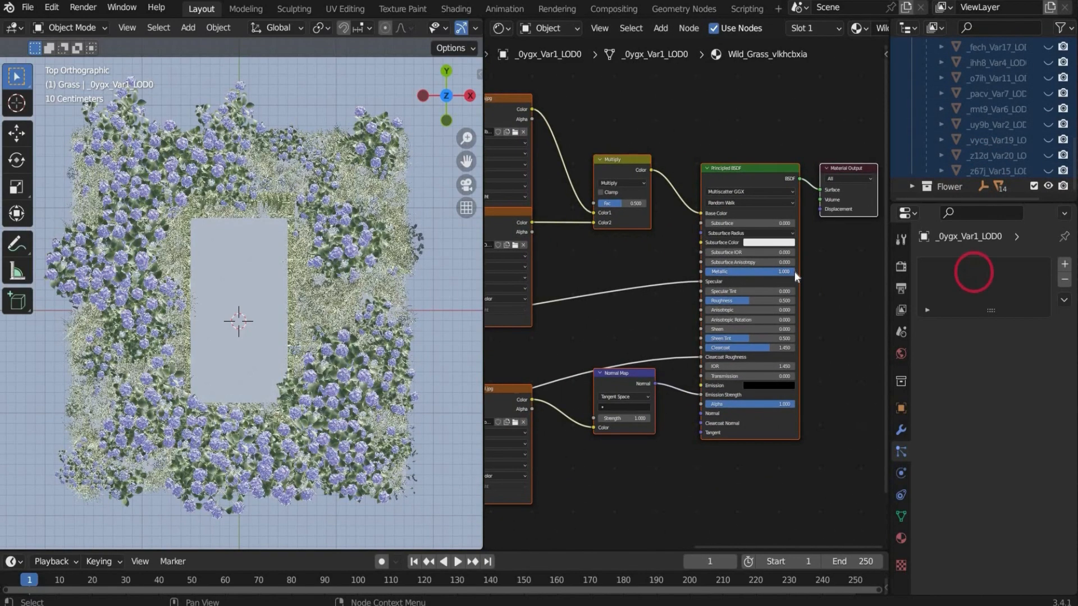
left_click(750, 298)
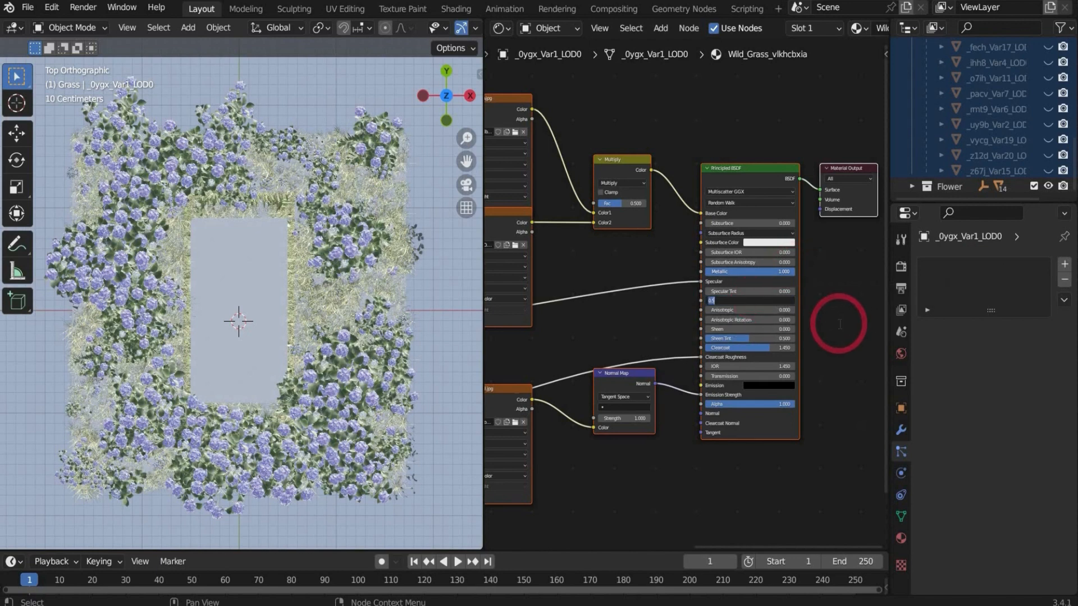
type("0.08")
key("Return")
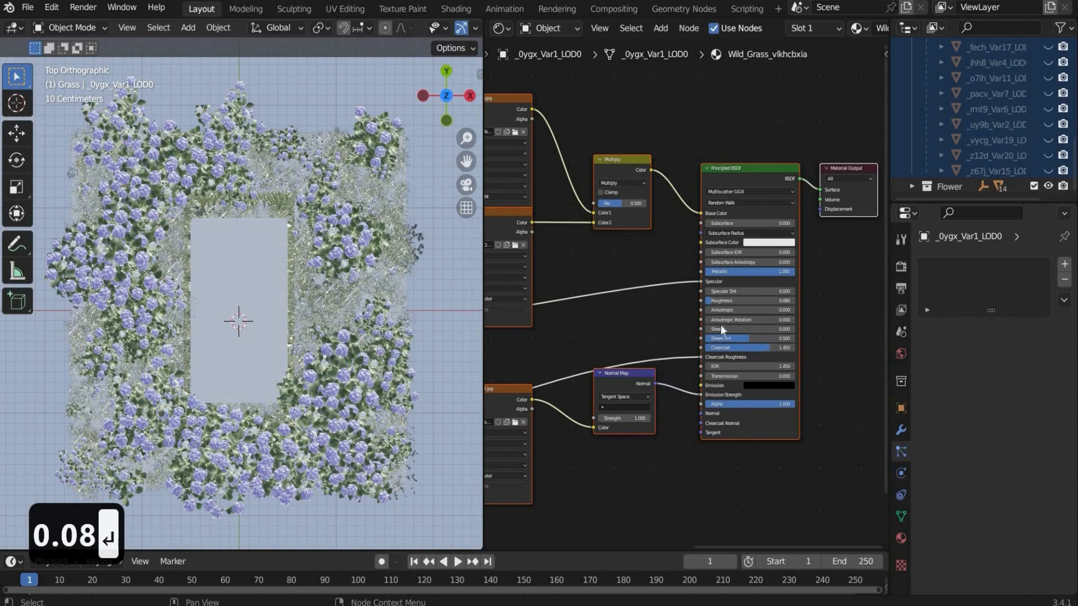
Step: Set Anisotropic, Anisotropic Rotation and Sheen to 1 in the Wild Grass material's Principled BSDF
left_click_drag(710, 311, 795, 310)
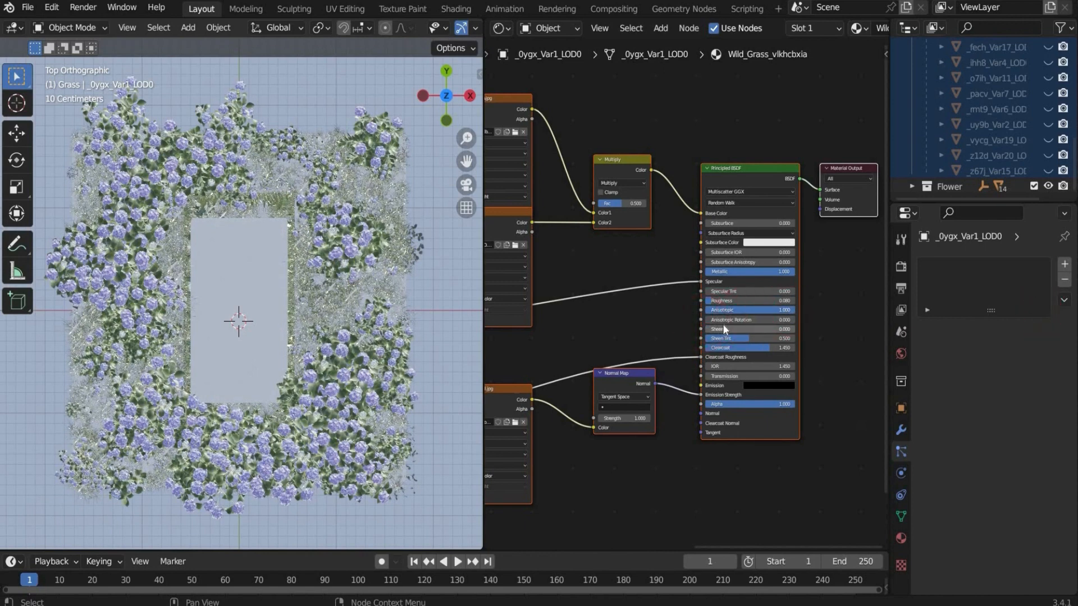
left_click_drag(727, 321, 795, 320)
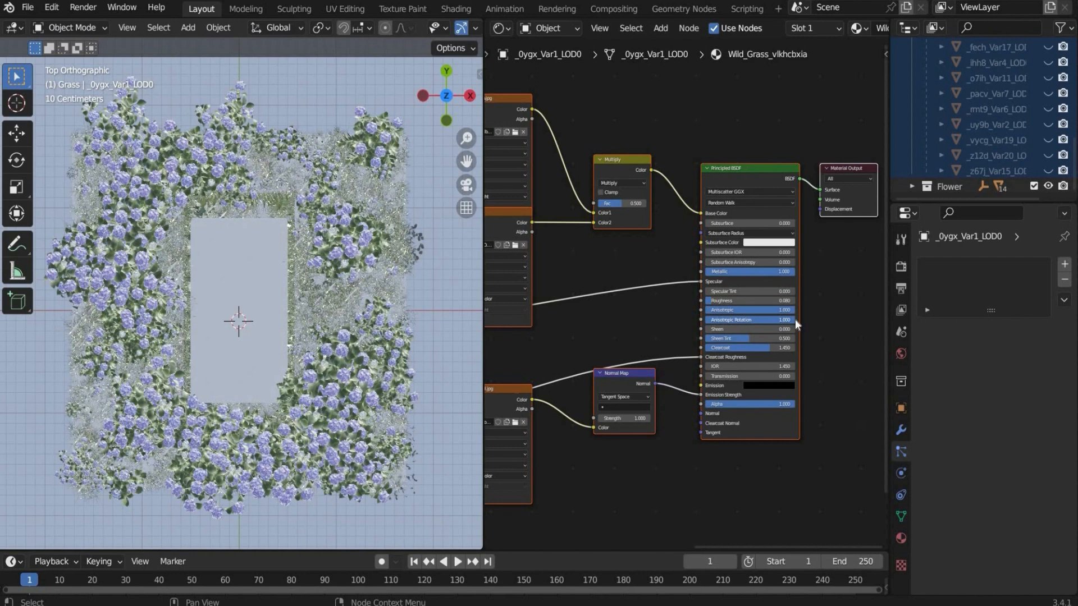
left_click_drag(712, 328, 795, 328)
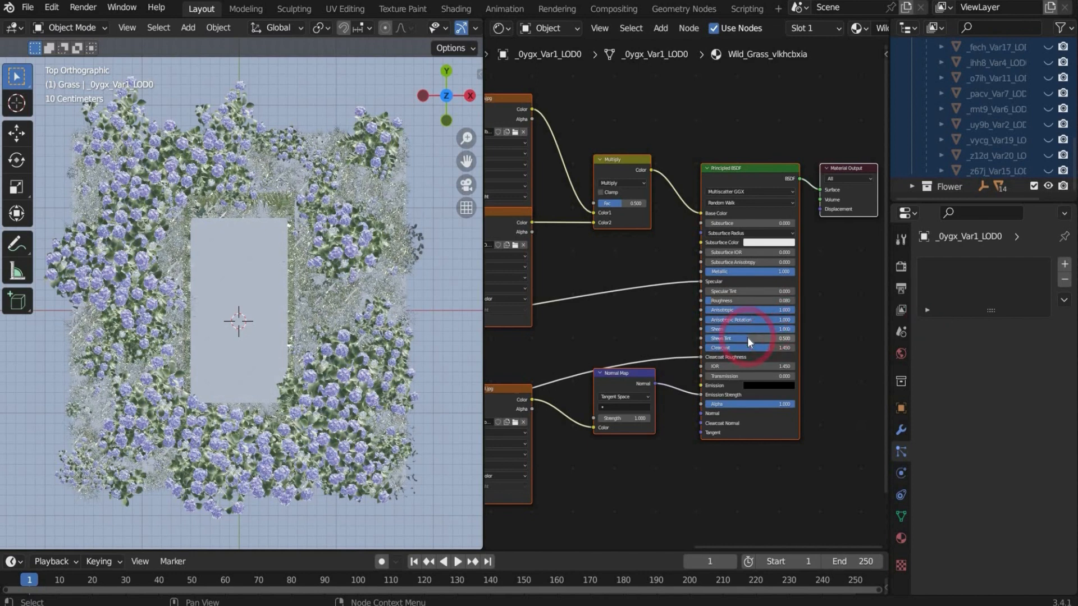
scroll(751, 389, "up", 2)
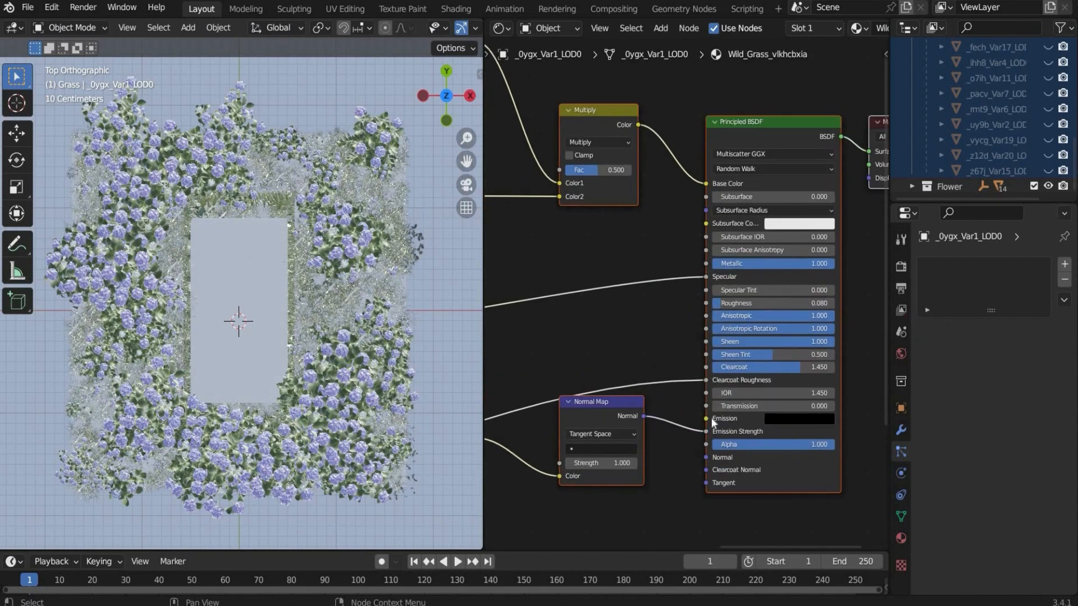
Step: Select all Bigleaf Hydrangea variant meshes in the Flower collection, from _5u20_Var3_LOD0 through _zxyc_Var11_LOD0
left_click(169, 531)
left_click(912, 186)
scroll(958, 152, "down", 5)
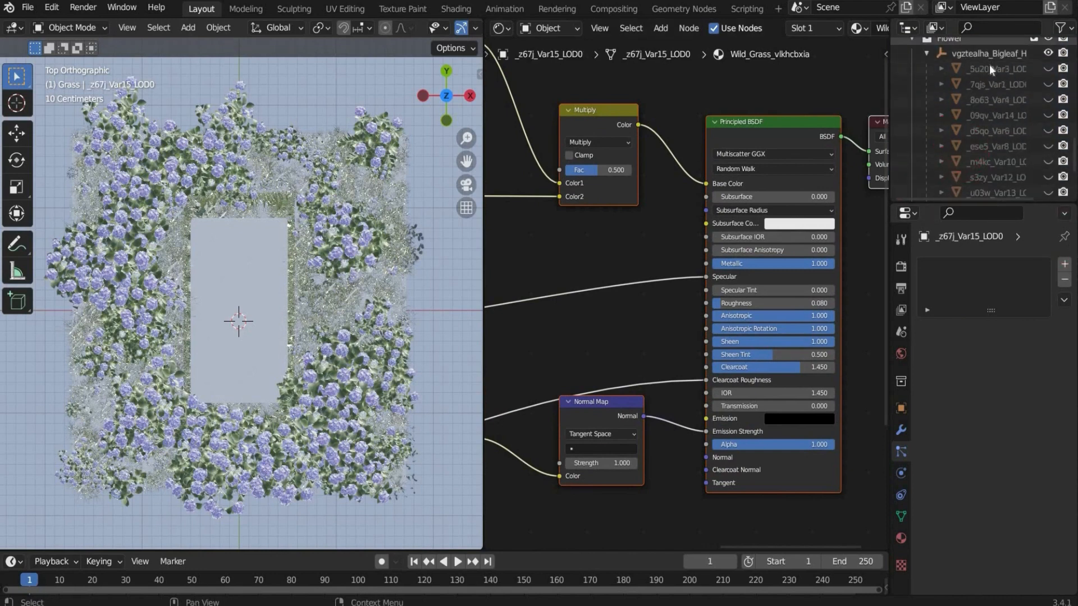
left_click(989, 69)
scroll(985, 120, "right", 2)
left_click(989, 116)
scroll(975, 151, "down", 4)
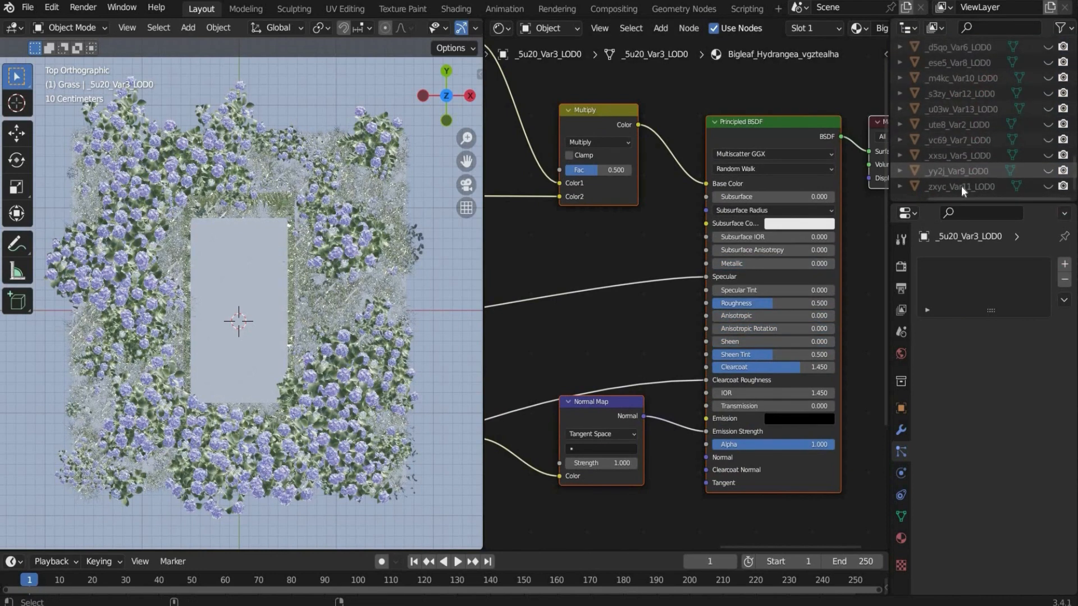
left_click(961, 186)
scroll(961, 184, "up", 6)
left_click(960, 159)
scroll(961, 174, "down", 5)
left_click(959, 183, "shift")
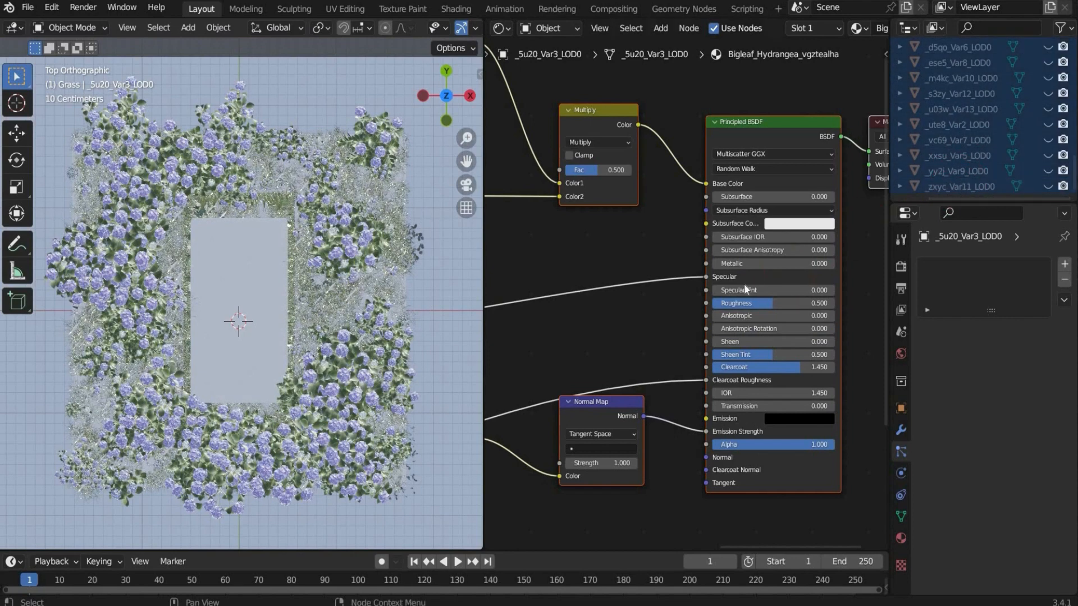
Step: Set the Bigleaf Hydrangea material's Principled BSDF to Metallic 1 and Roughness 0.46
left_click_drag(725, 263, 834, 264)
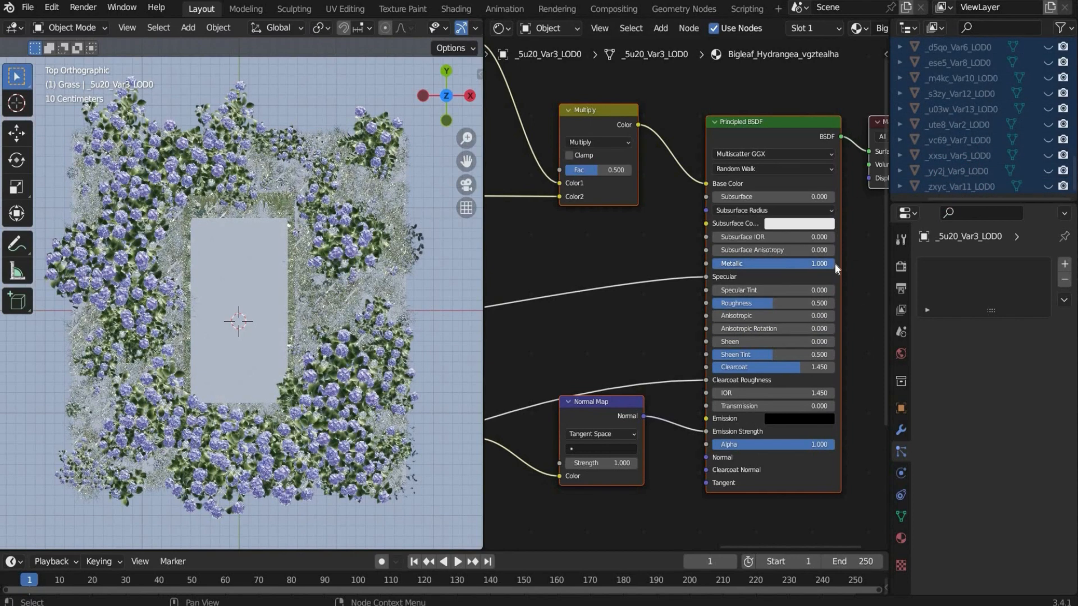
double_click(749, 303)
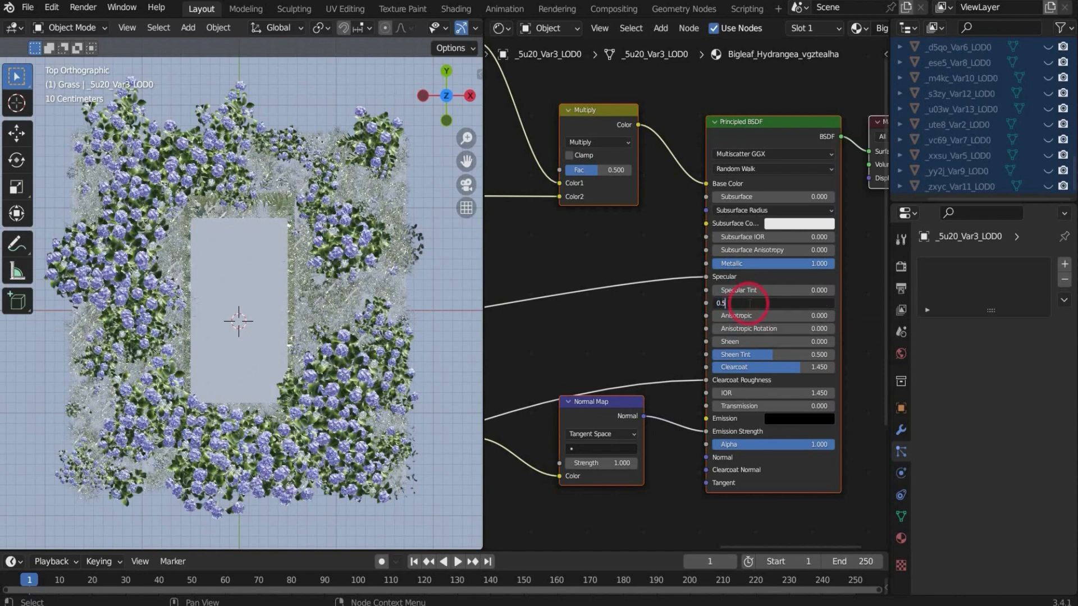
key("BackSpace")
type("46")
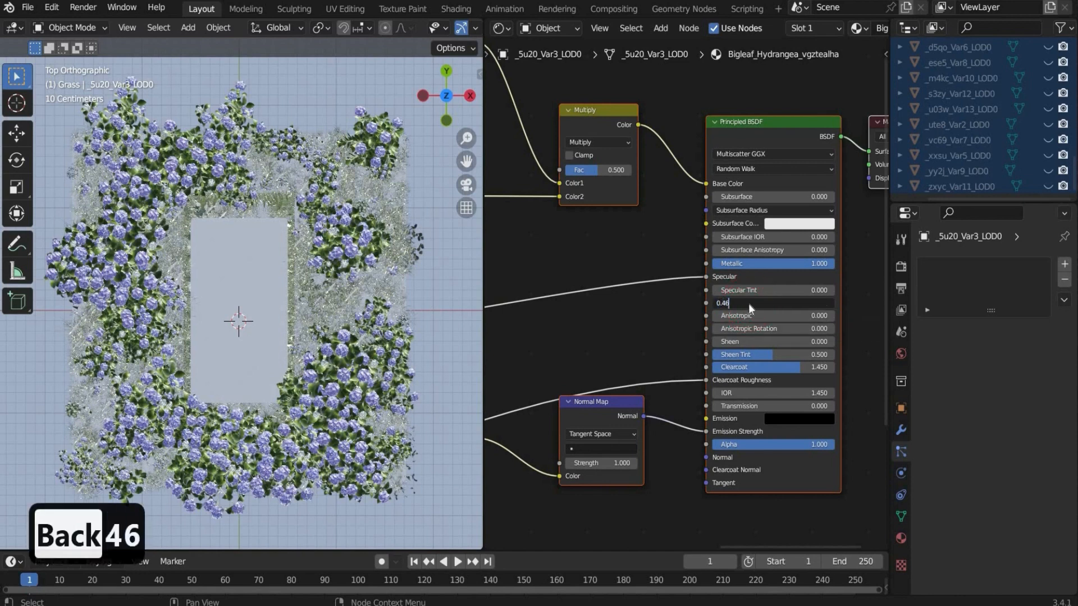
key("Return")
Step: Set Anisotropic and Anisotropic Rotation to 1 and Sheen to 0.6 in the Bigleaf Hydrangea material's Principled BSDF
left_click_drag(725, 315, 834, 317)
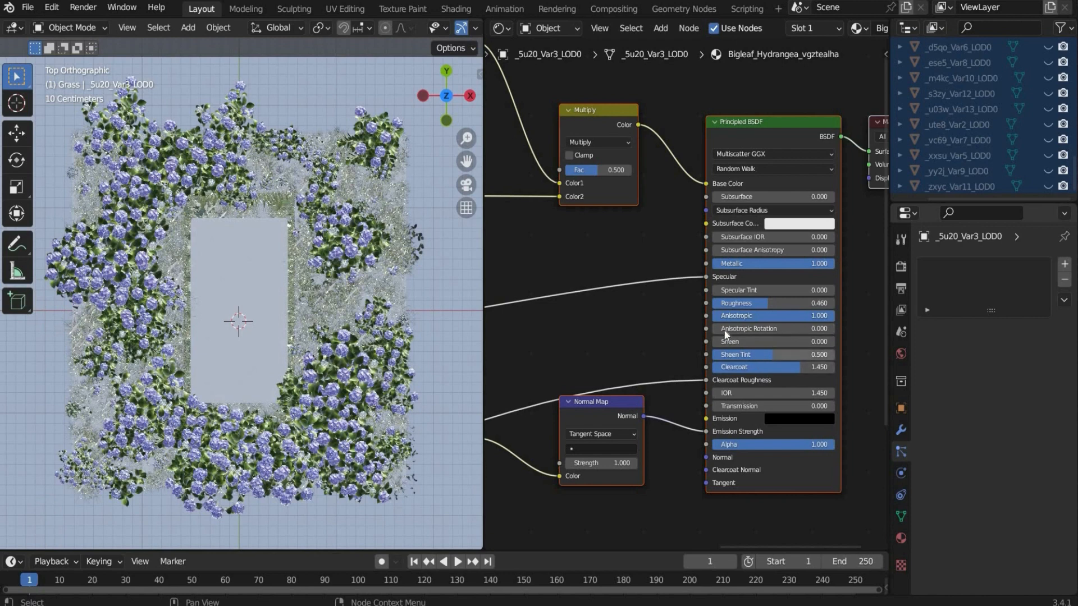
left_click_drag(726, 328, 835, 331)
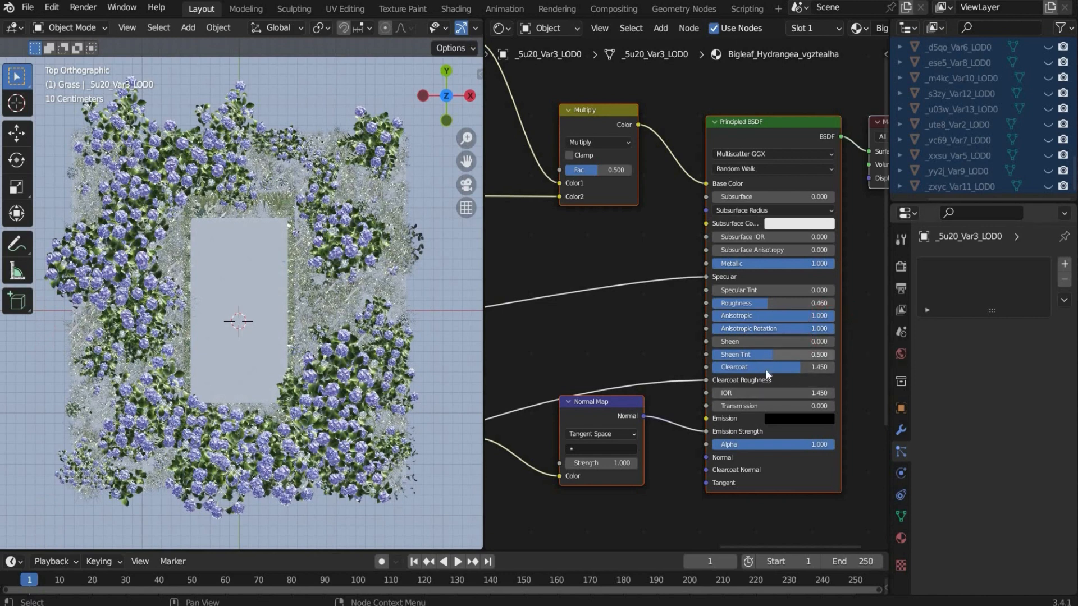
left_click(754, 341)
type("0.6")
key("Return")
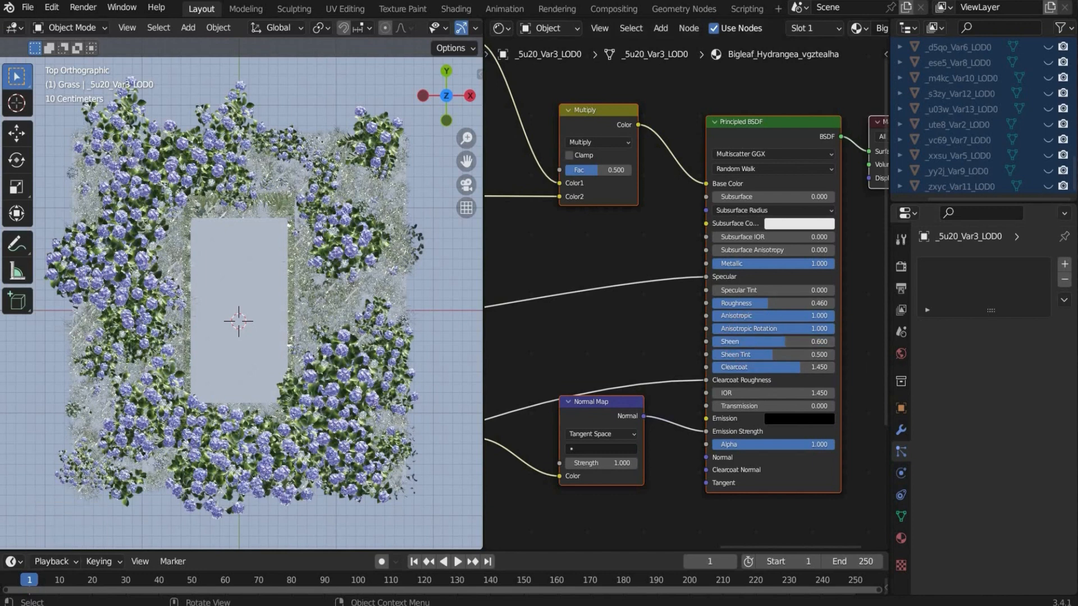
Step: Browse the available texture files for the Bigleaf Hydrangea material's Albedo image node
scroll(685, 295, "down", 5)
left_click_drag(685, 296, 598, 140)
left_click(534, 150)
middle_click_drag(598, 141, 704, 177)
scroll(586, 136, "up", 2)
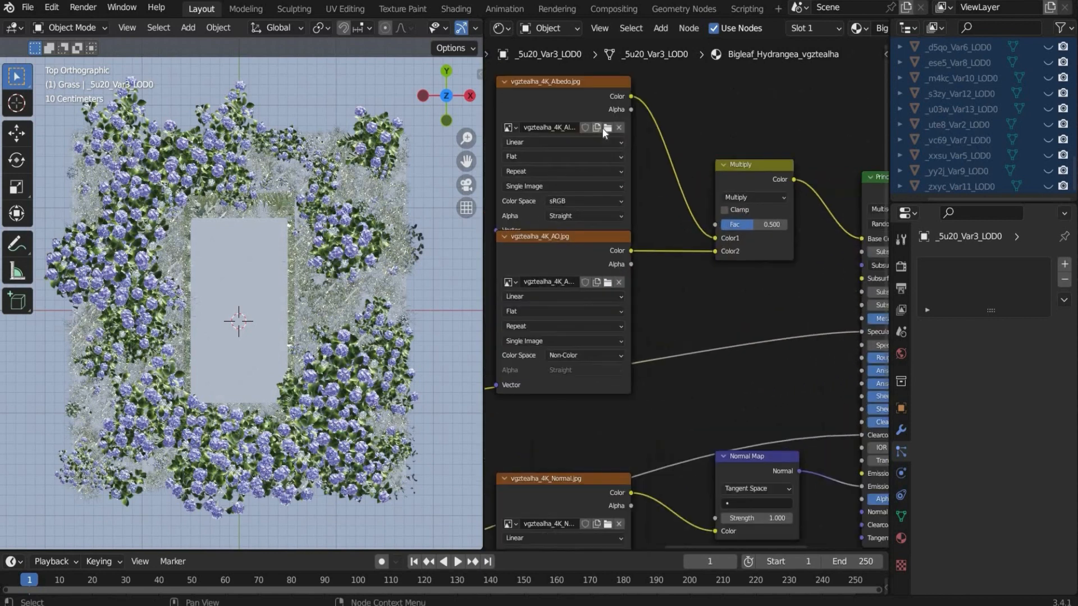
left_click(602, 127)
left_click(609, 127)
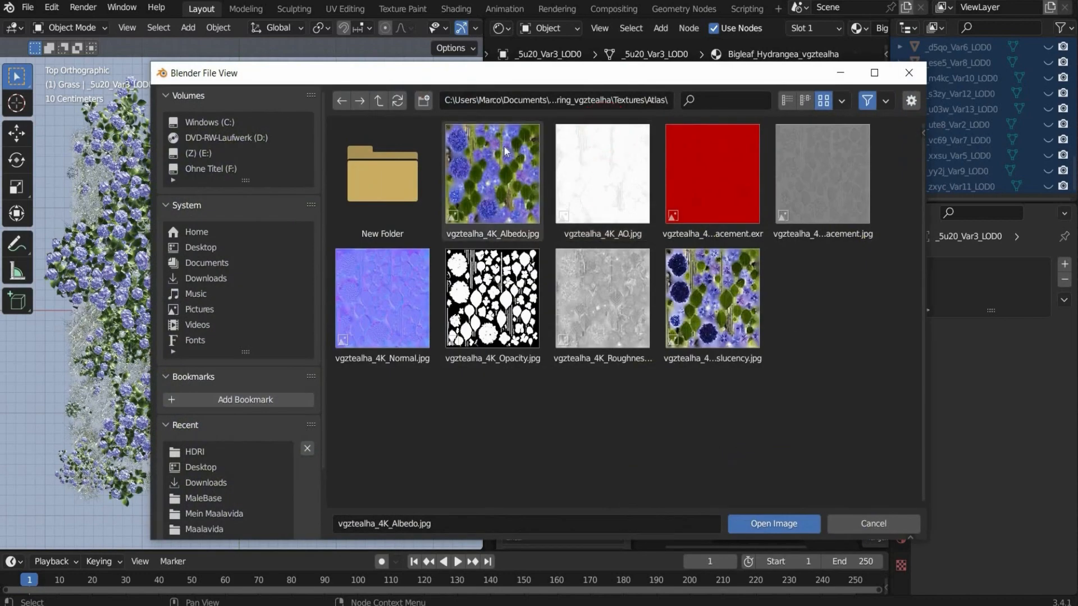
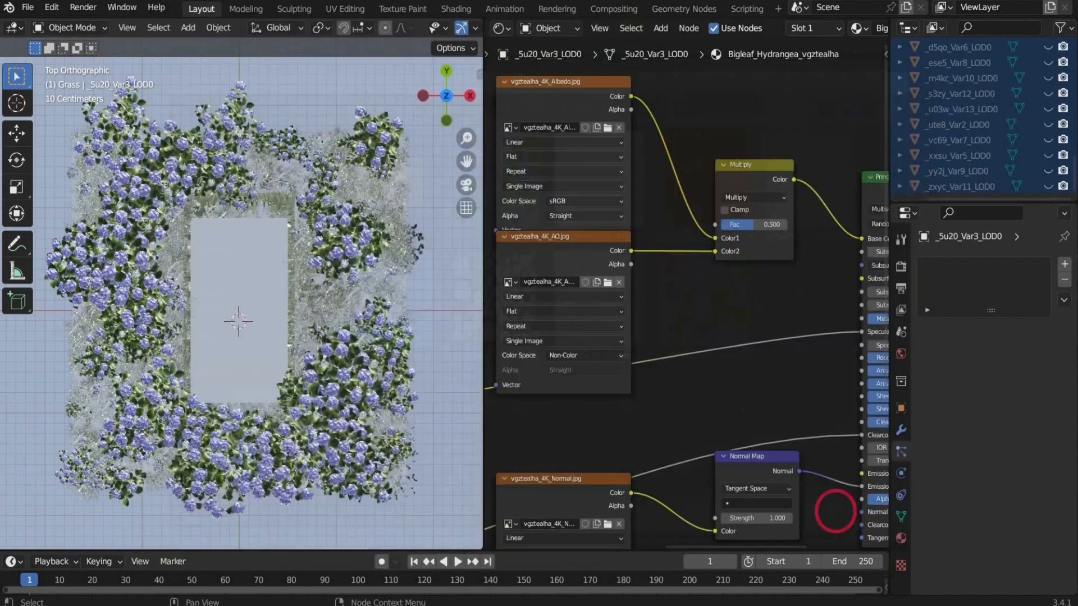
Step: Collapse the Grass and Flower collections in the Outliner
left_click(931, 129)
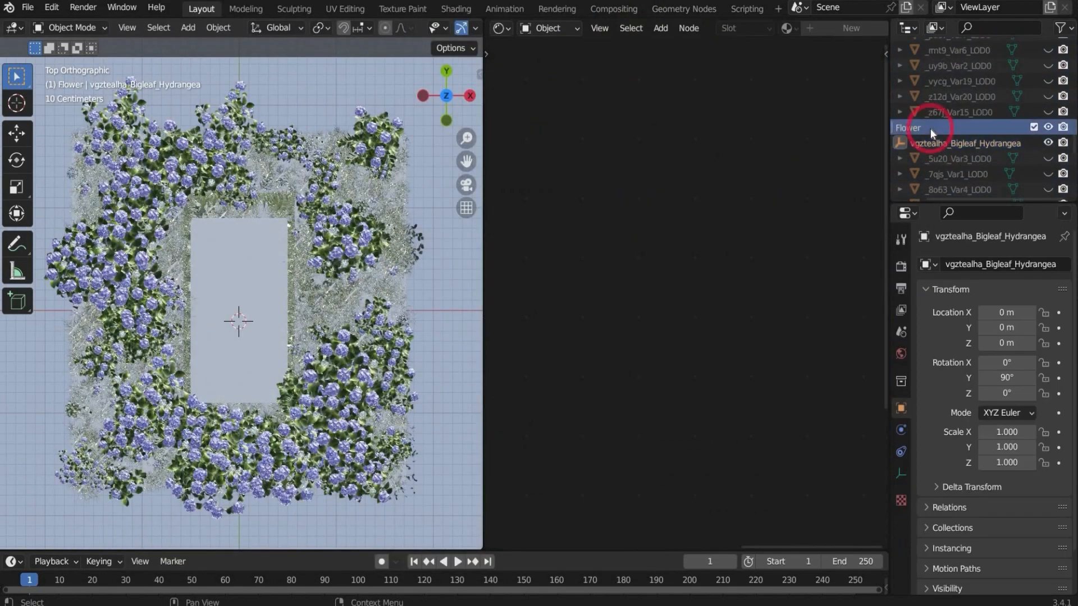
scroll(963, 147, "up", 10)
left_click(915, 122)
left_click(913, 122)
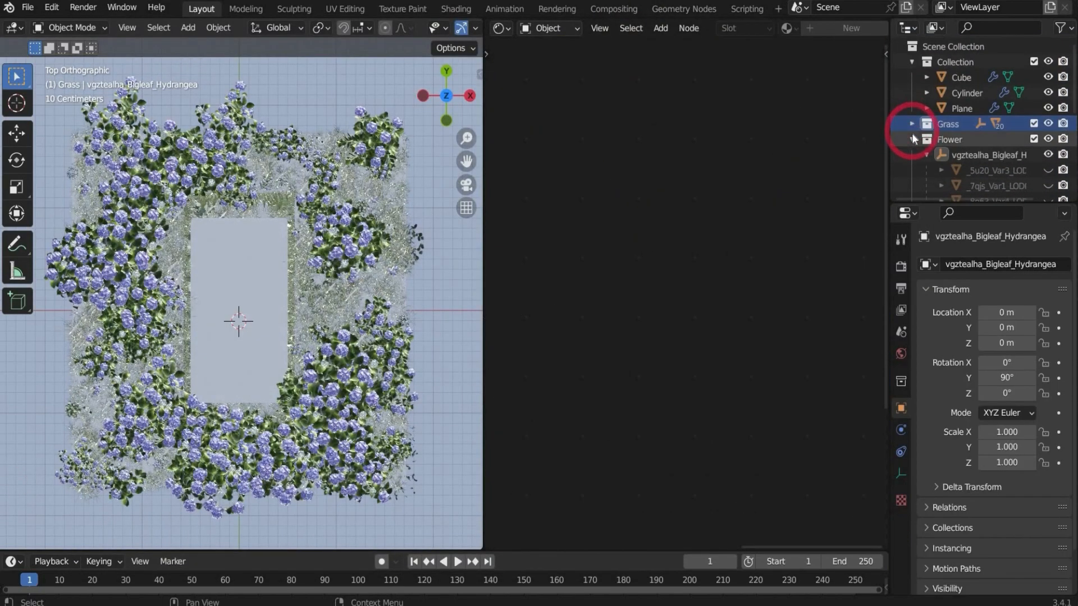
left_click(912, 137)
Step: Turn off the display of both particle systems on the Plane and the particle system on the Cylinder
left_click(967, 107)
left_click(901, 452)
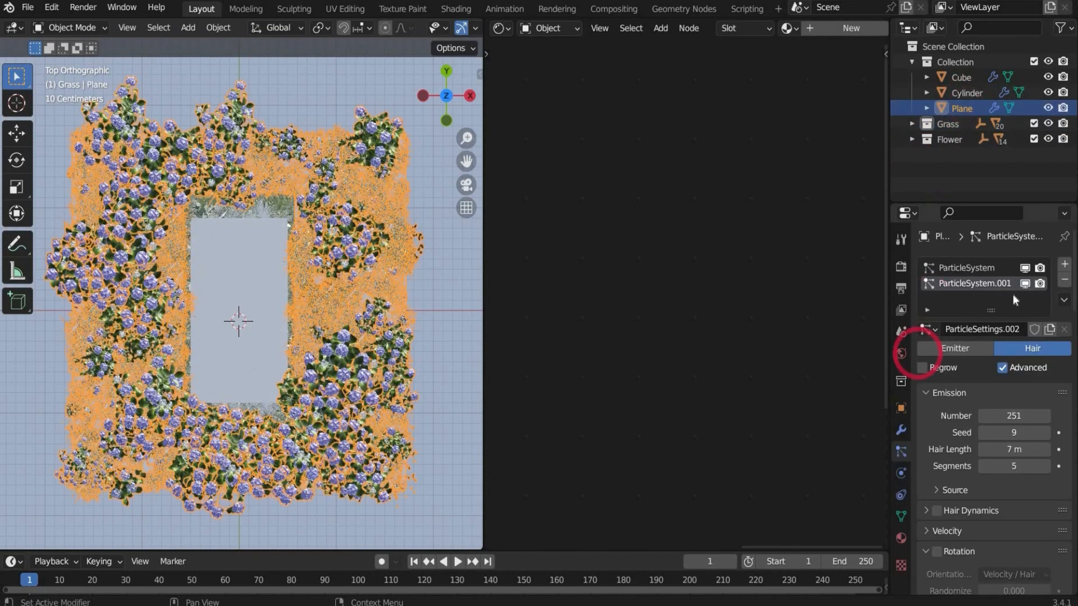
left_click(1025, 283)
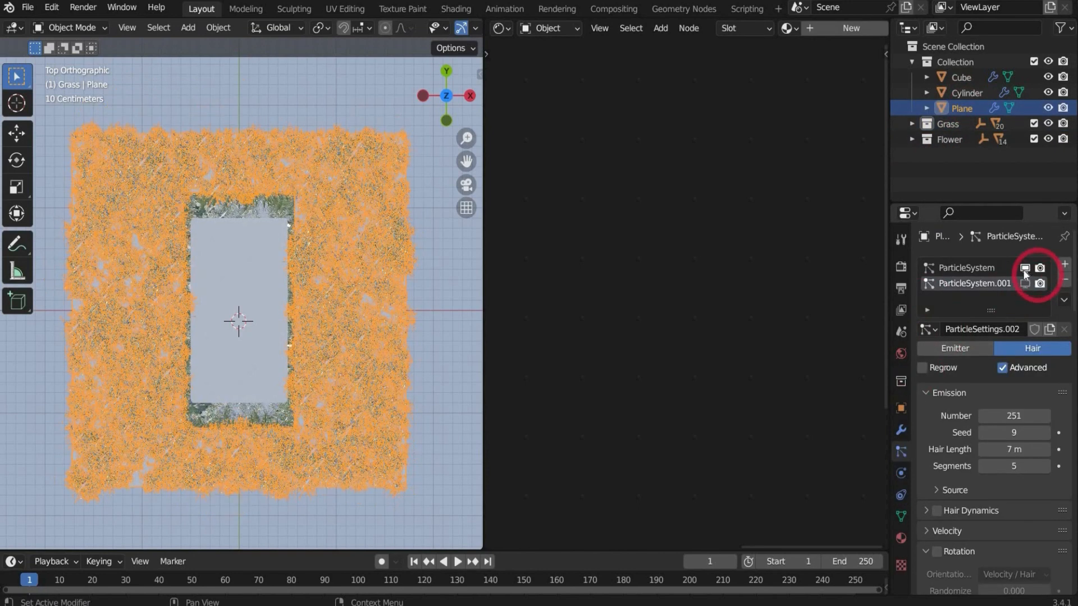
left_click(962, 93)
left_click(1025, 268)
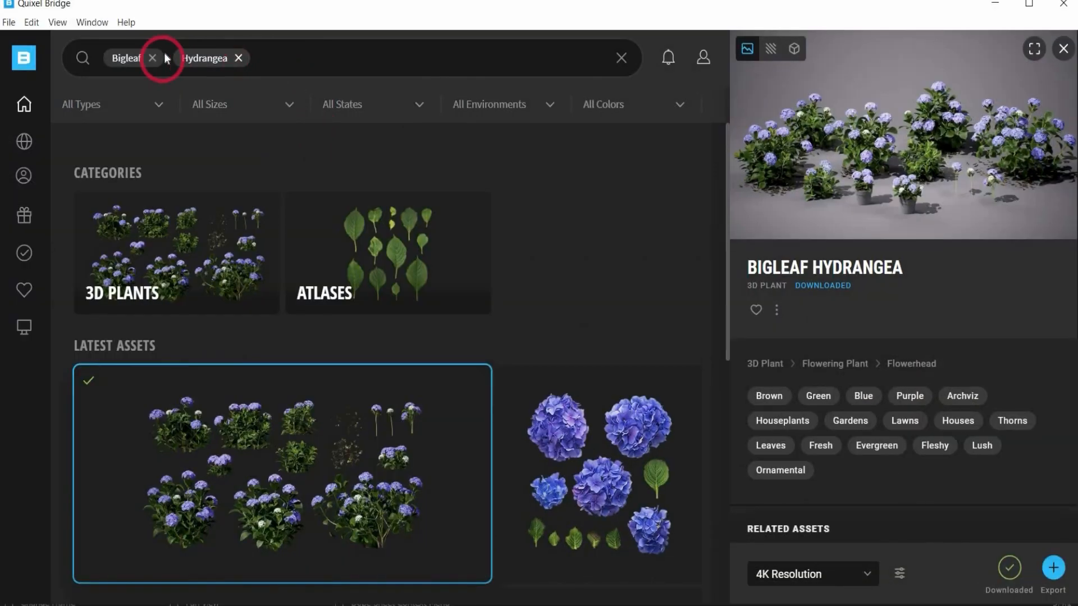
Step: Switch to Quixel Bridge, clear the previous search terms and search the assets for Gravel Ground
left_click(167, 57)
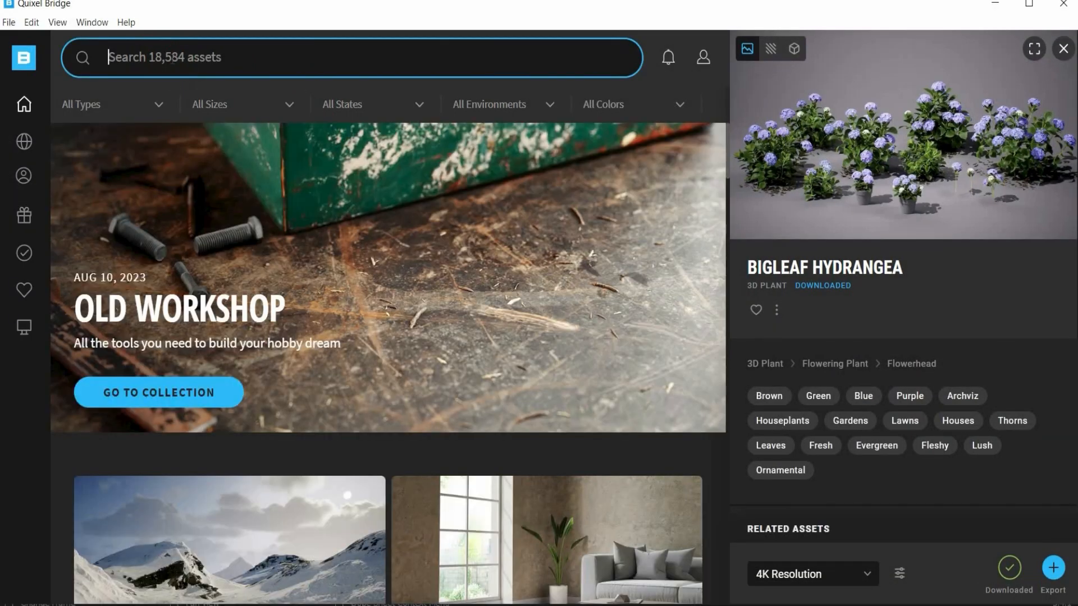
left_click(173, 58)
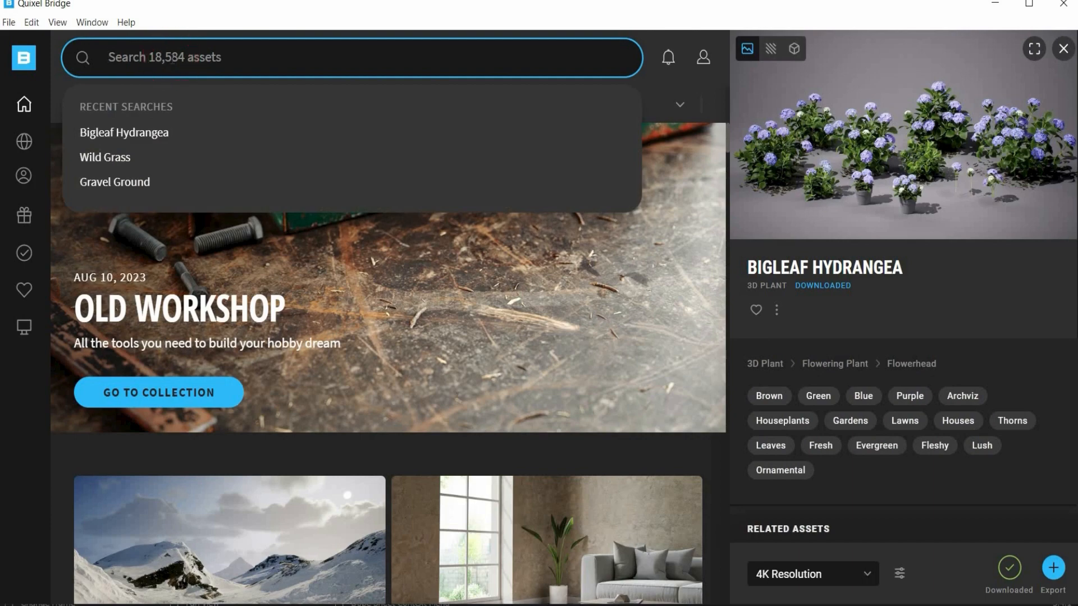
type("grav")
left_click(178, 159)
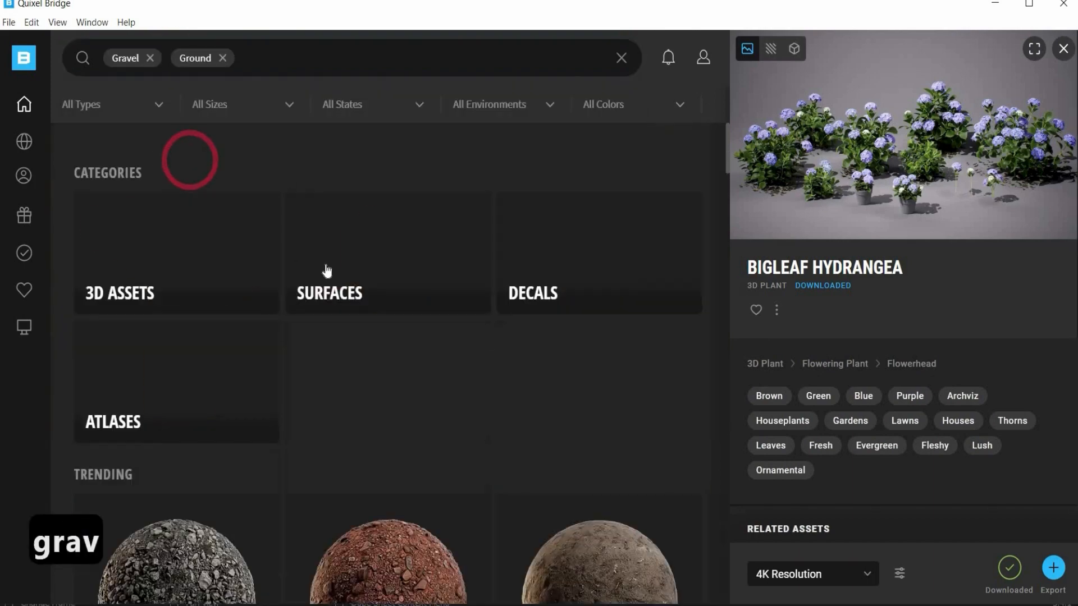
Step: Export the Gravel Ground surface at 4K Resolution to Blender and return to Blender
scroll(326, 270, "down", 5)
scroll(326, 269, "down", 2)
scroll(337, 273, "up", 4)
left_click(361, 277)
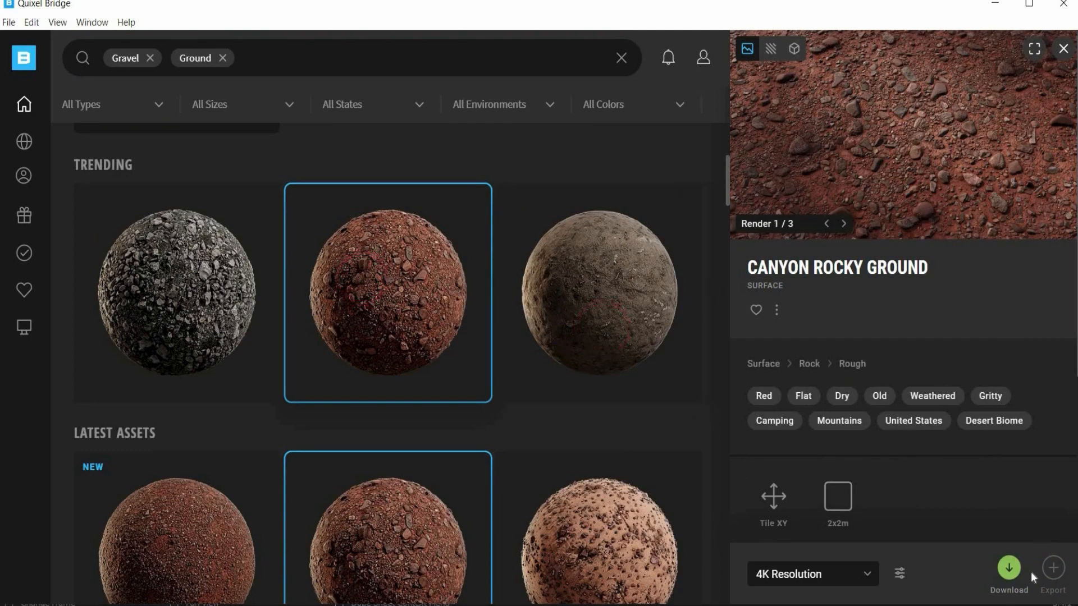
scroll(494, 400, "down", 5)
left_click(229, 306)
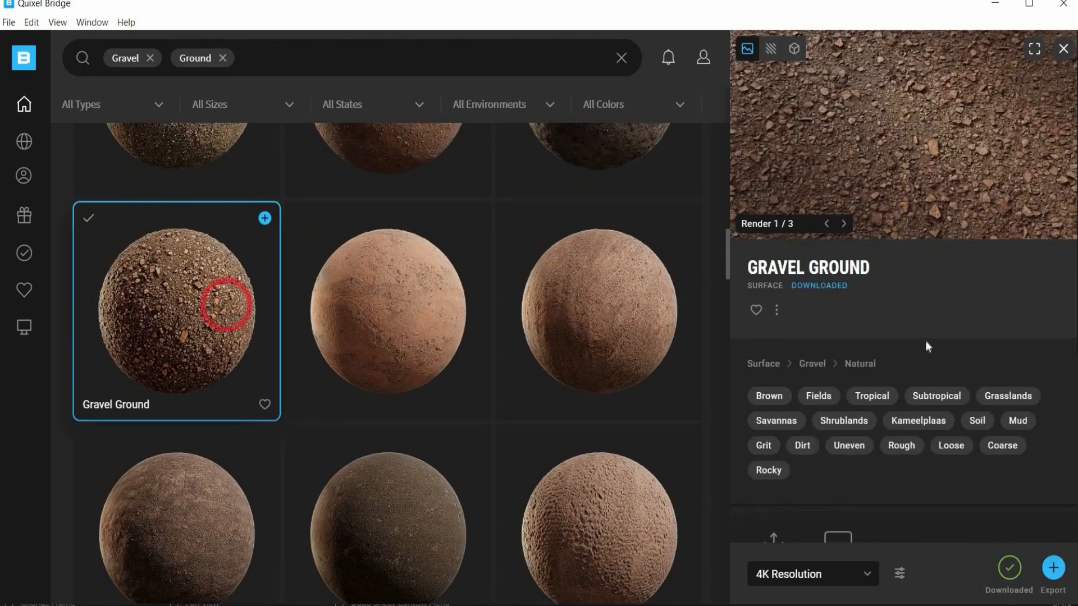
left_click(1054, 570)
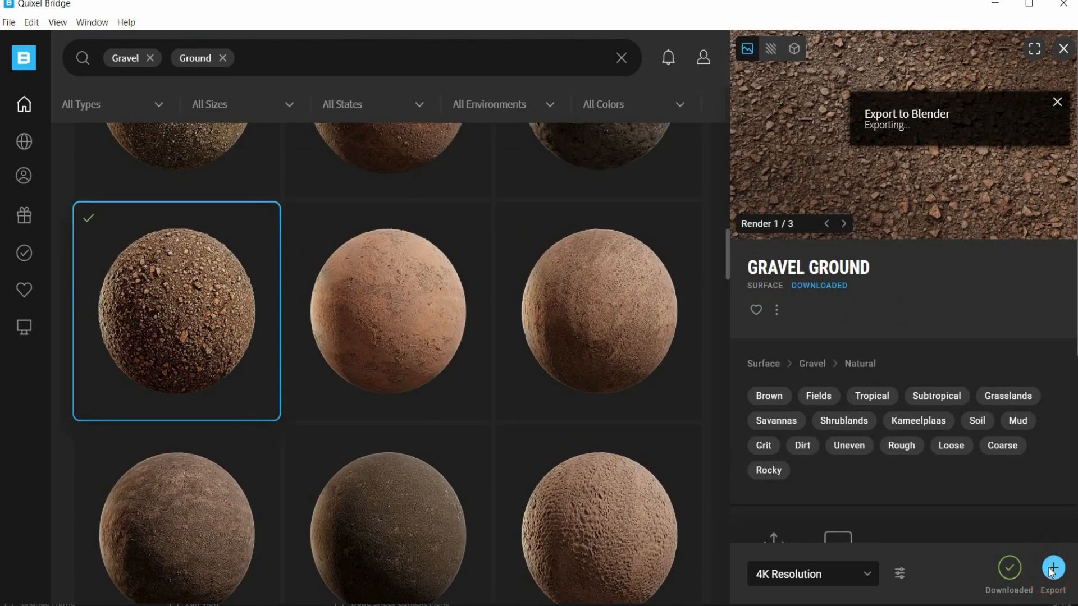
left_click(995, 8)
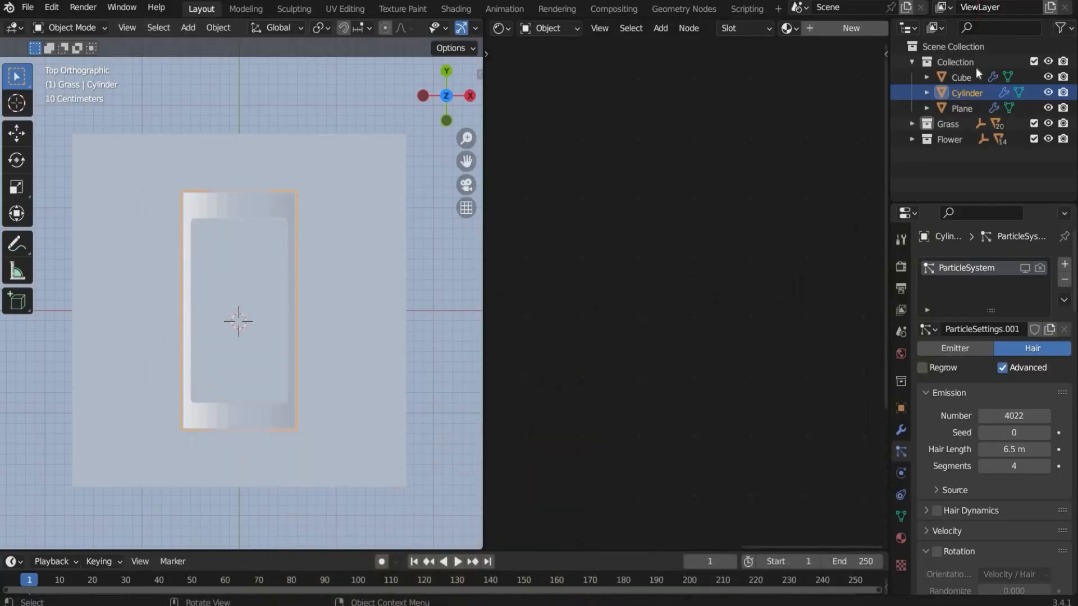
Step: Assign the Gravel_Ground_xdusfjy material to both the Cylinder and the Plane
left_click(965, 90)
left_click(796, 31)
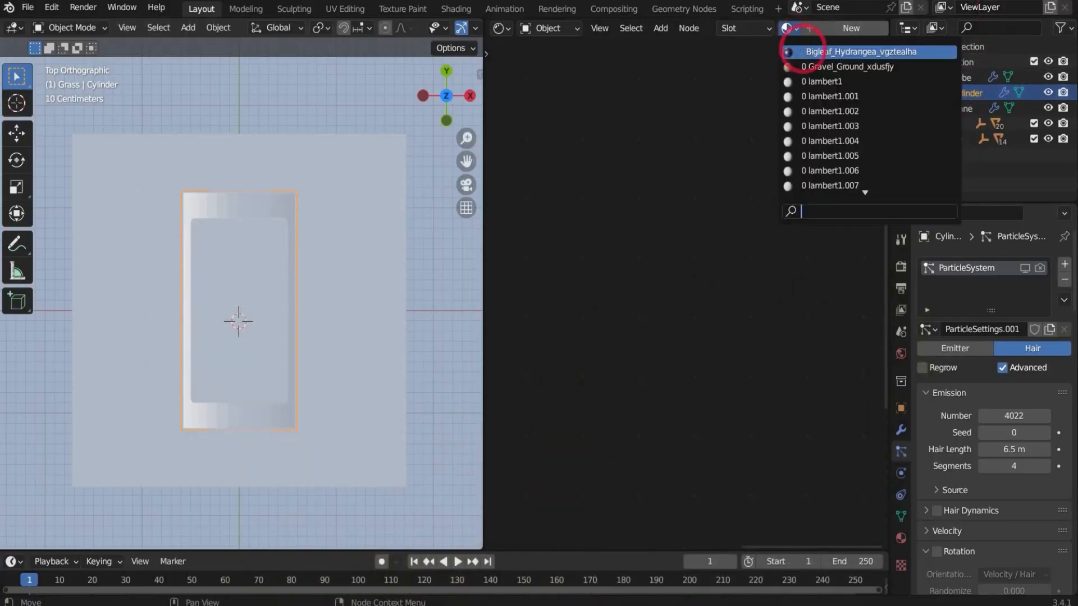
left_click(840, 65)
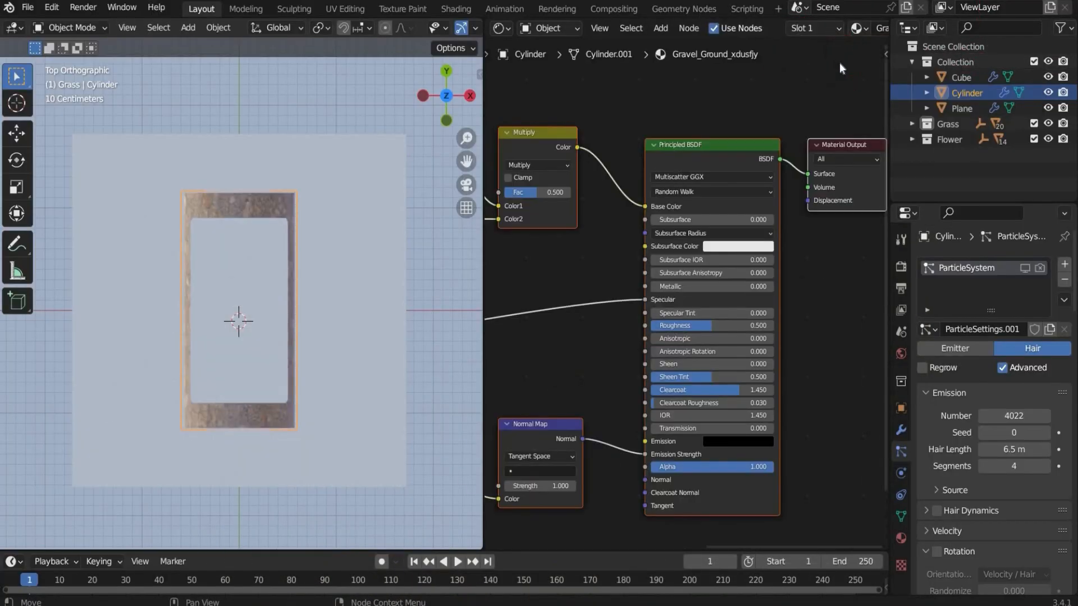
left_click(957, 109)
left_click(788, 28)
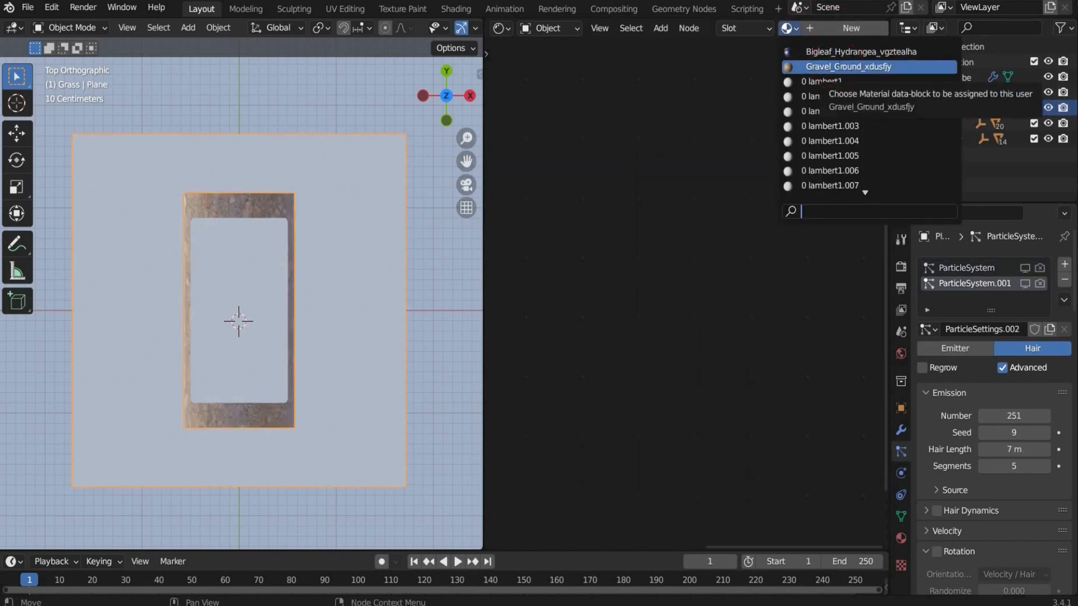
left_click(842, 66)
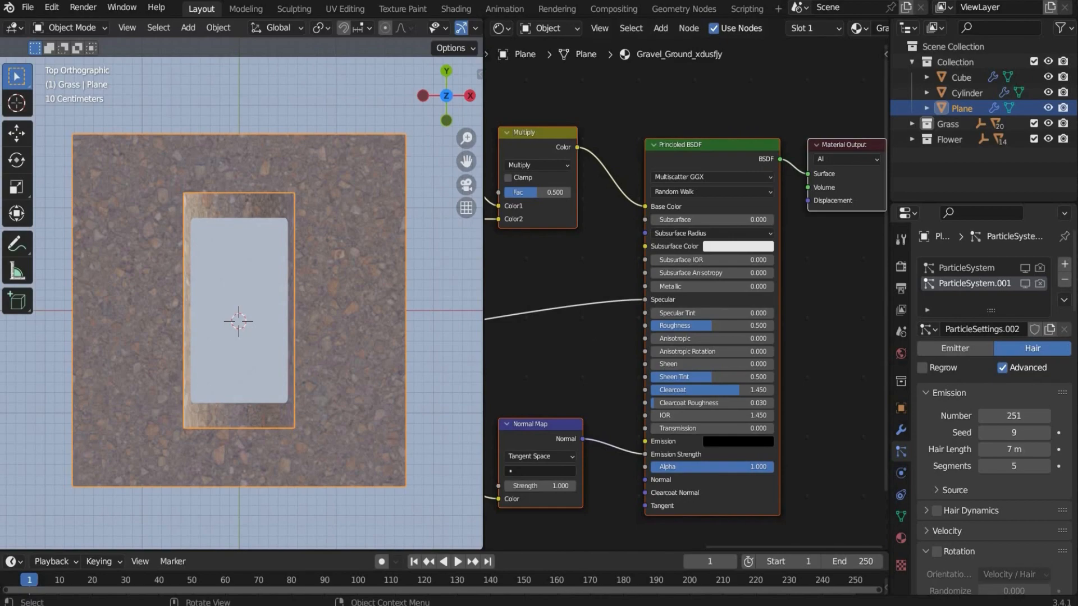
Step: Connect a Geometry node through a Mapping node to the Vector inputs of the Gravel Ground image textures
mouse_move(565, 318)
middle_mouse_down()
mouse_move(618, 342)
mouse_move(558, 344)
mouse_move(553, 335)
middle_mouse_up()
scroll(554, 333, "down", 9)
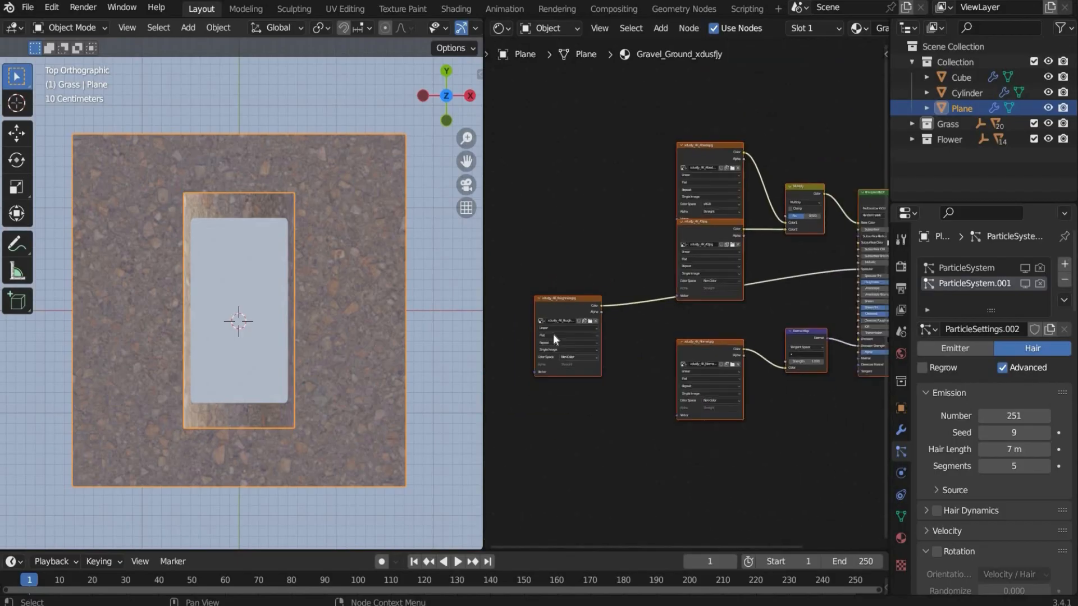
scroll(553, 337, "up", 2)
middle_click_drag(530, 377, 580, 383)
left_click(520, 306)
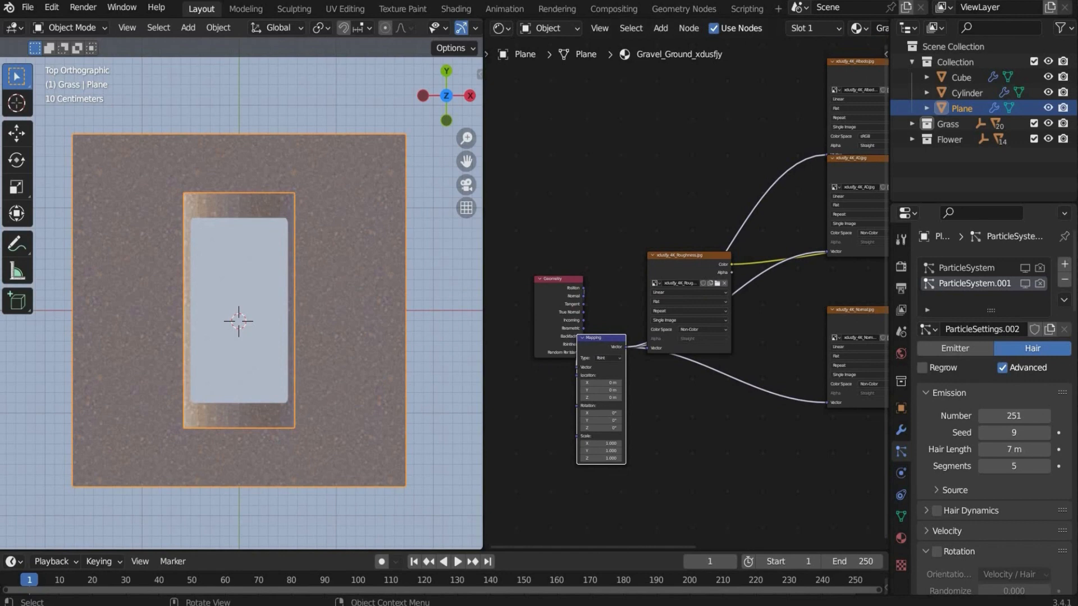
Step: Turn the particle systems on the Plane and the Cylinder back on
left_click(1025, 284)
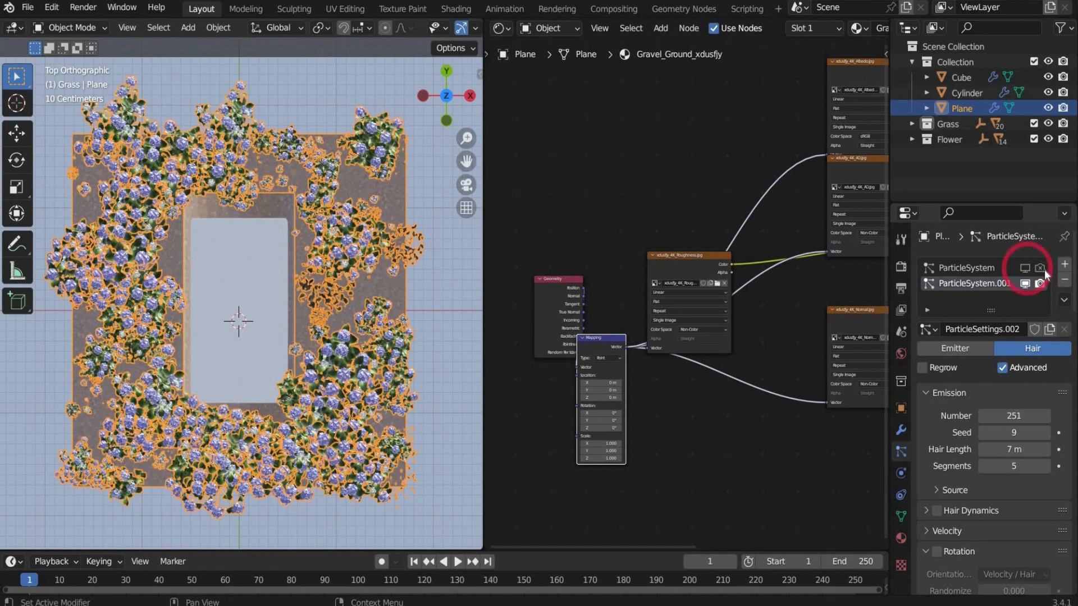
left_click(1026, 268)
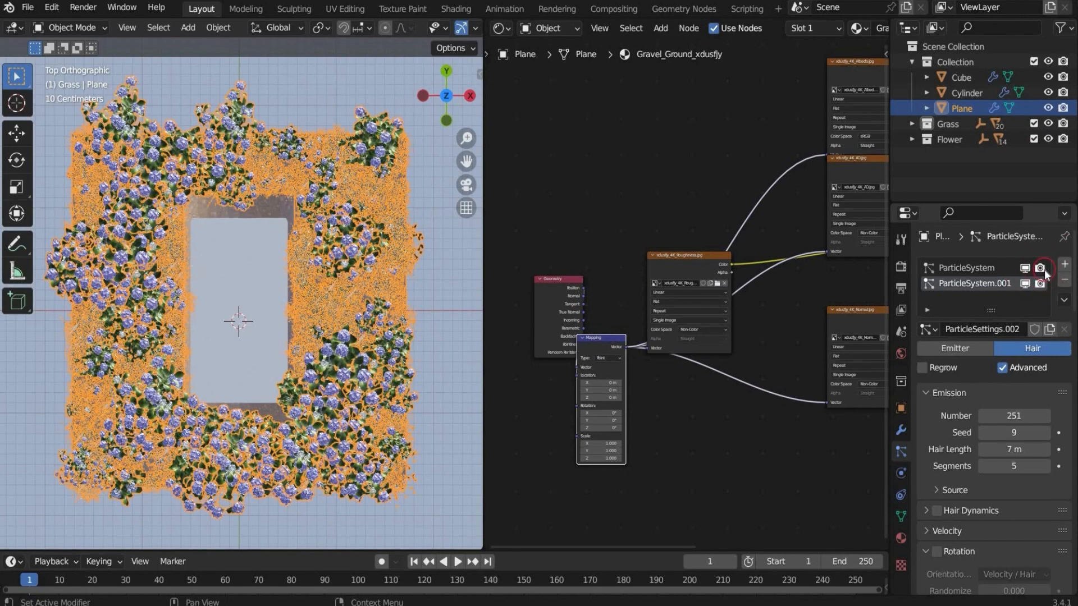
left_click(962, 93)
left_click(479, 297)
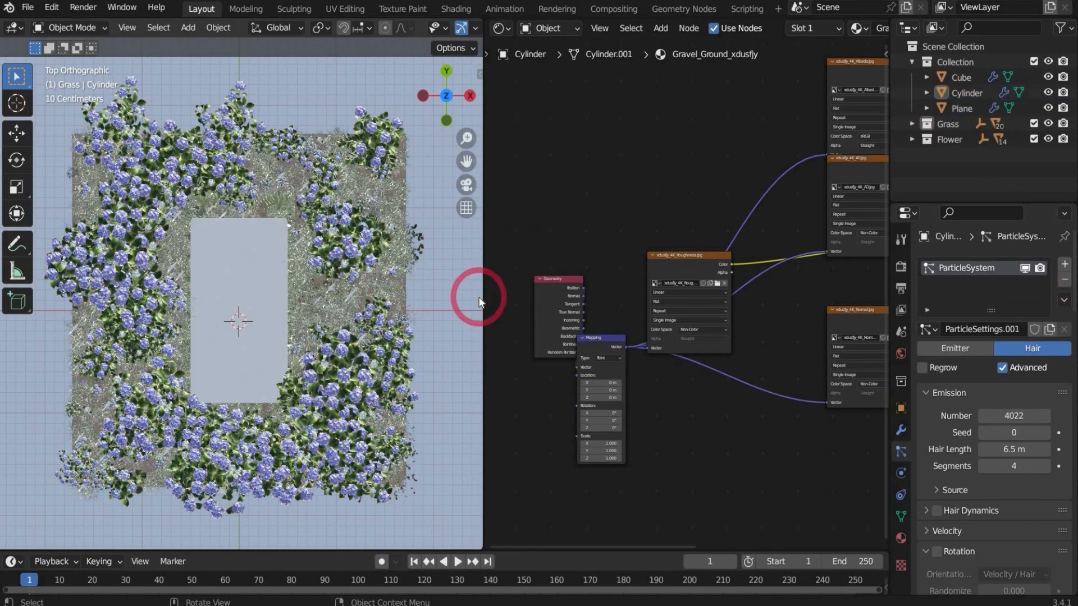
Step: Select the Cube and set Metallic to 1 in its Material.001 Principled BSDF
left_click(962, 76)
key("Home")
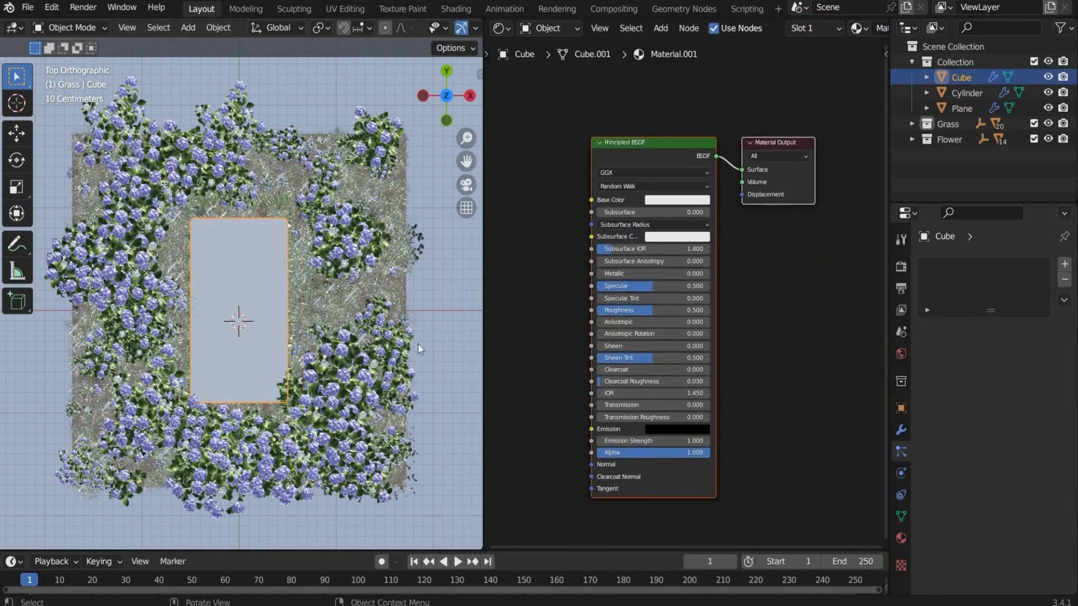
left_click_drag(617, 273, 710, 273)
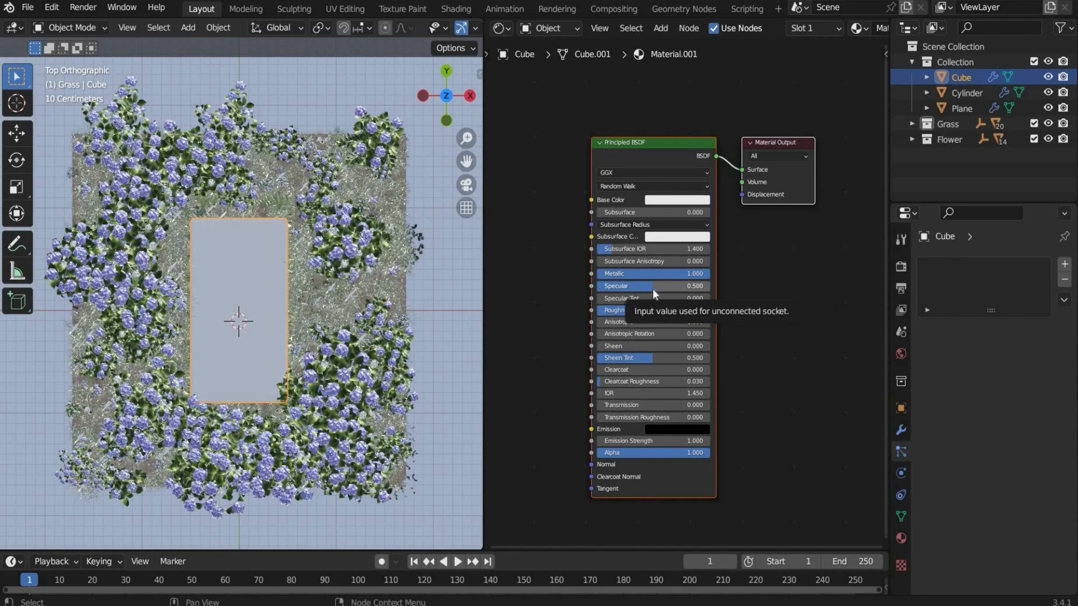
Step: Set Specular to 1 and Roughness to 0 in the Cube's Principled BSDF
left_click_drag(647, 285, 709, 285)
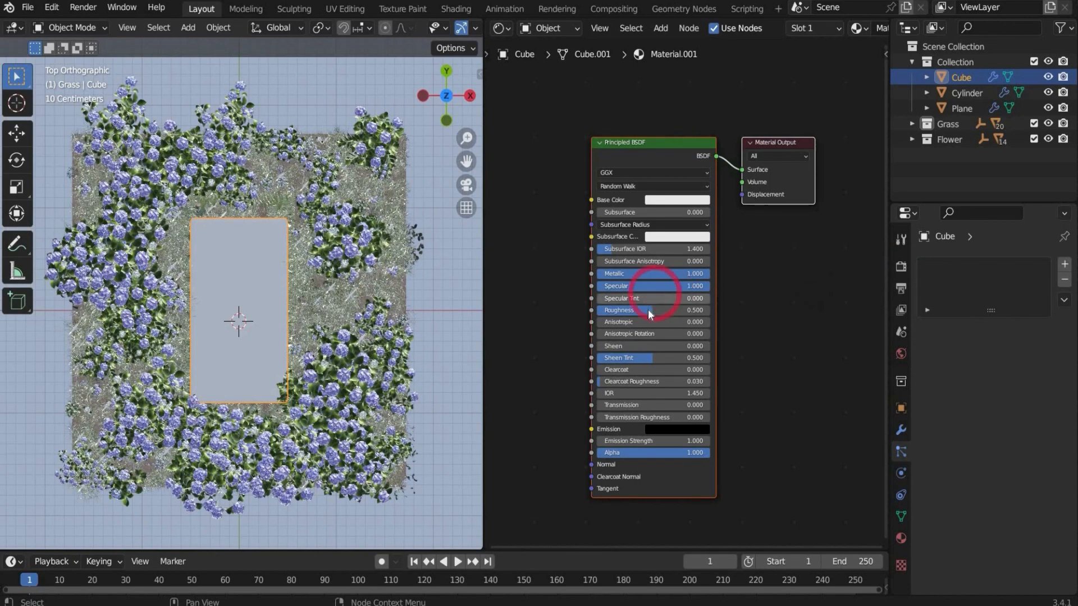
left_click_drag(598, 312, 471, 308)
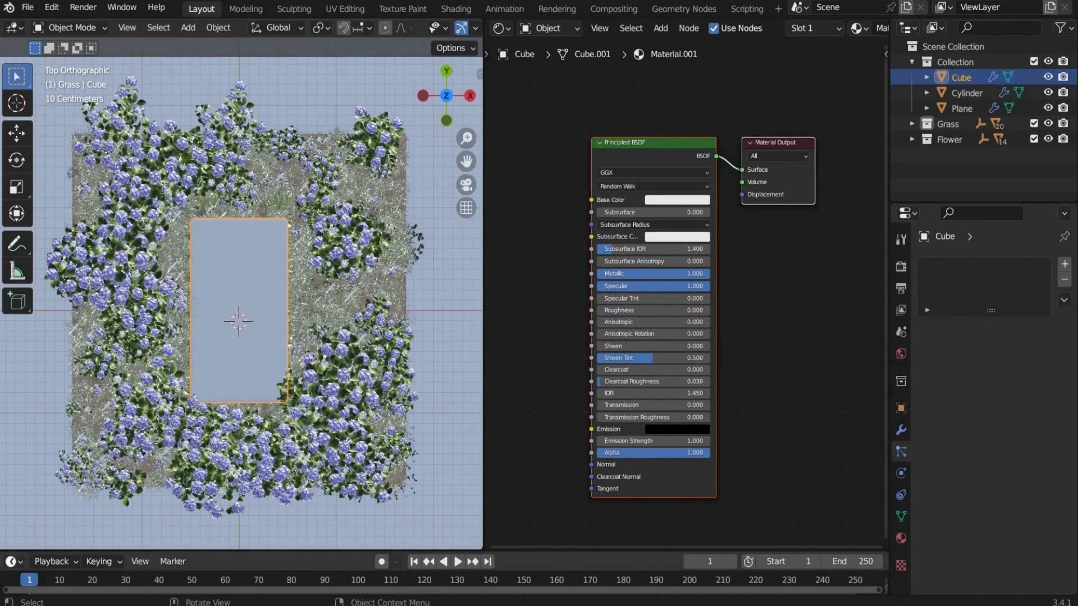
Step: Add a Hue Saturation Value node feeding the Base Color of the Cube's Principled BSDF
middle_click_drag(574, 377, 679, 380)
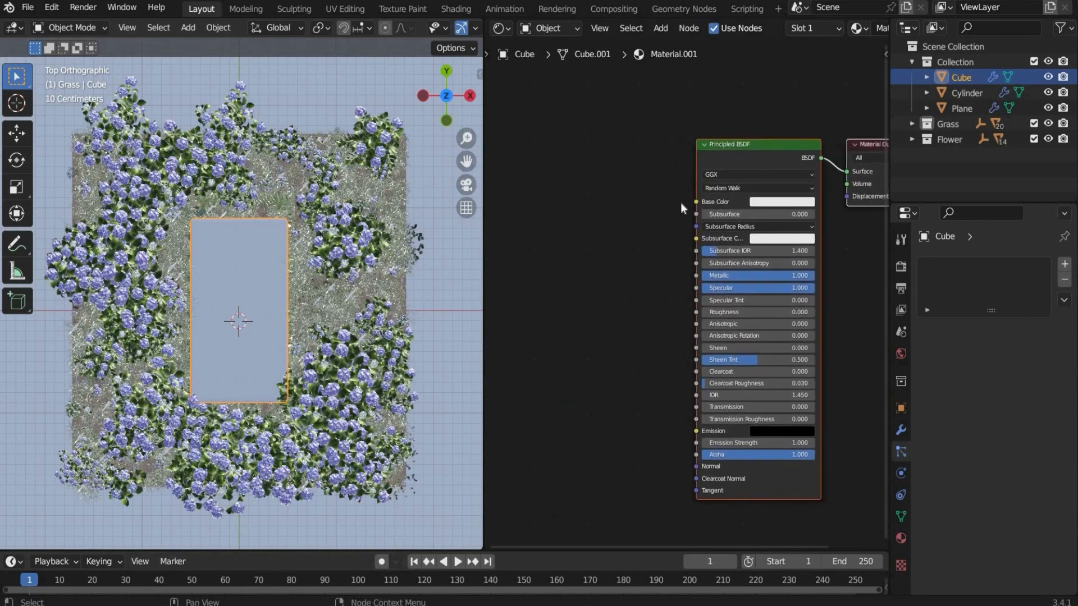
left_click_drag(696, 201, 674, 205)
type("hue")
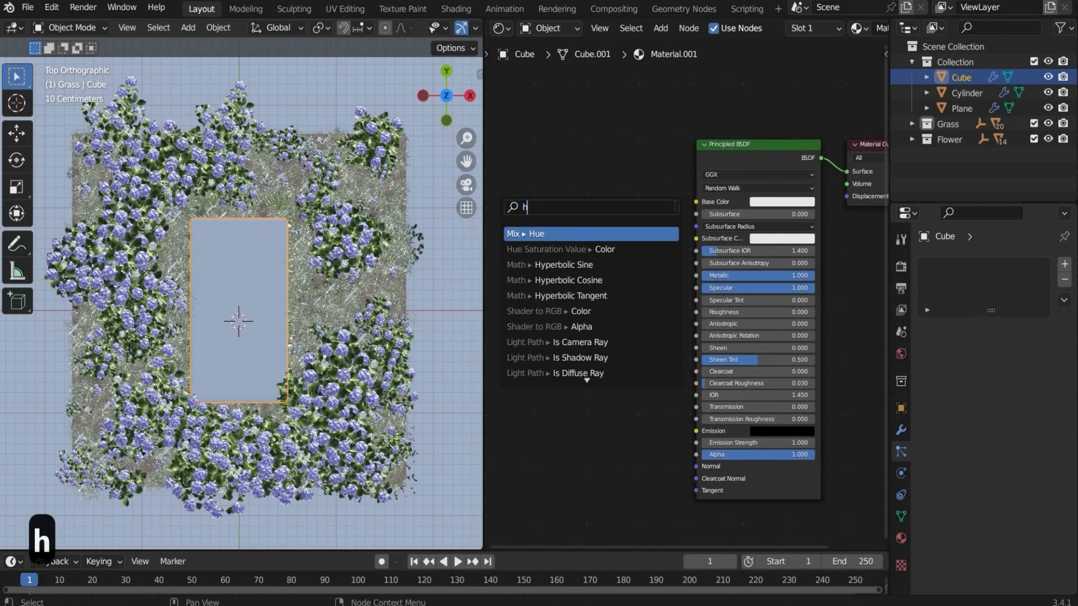
left_click(651, 250)
left_click(616, 318)
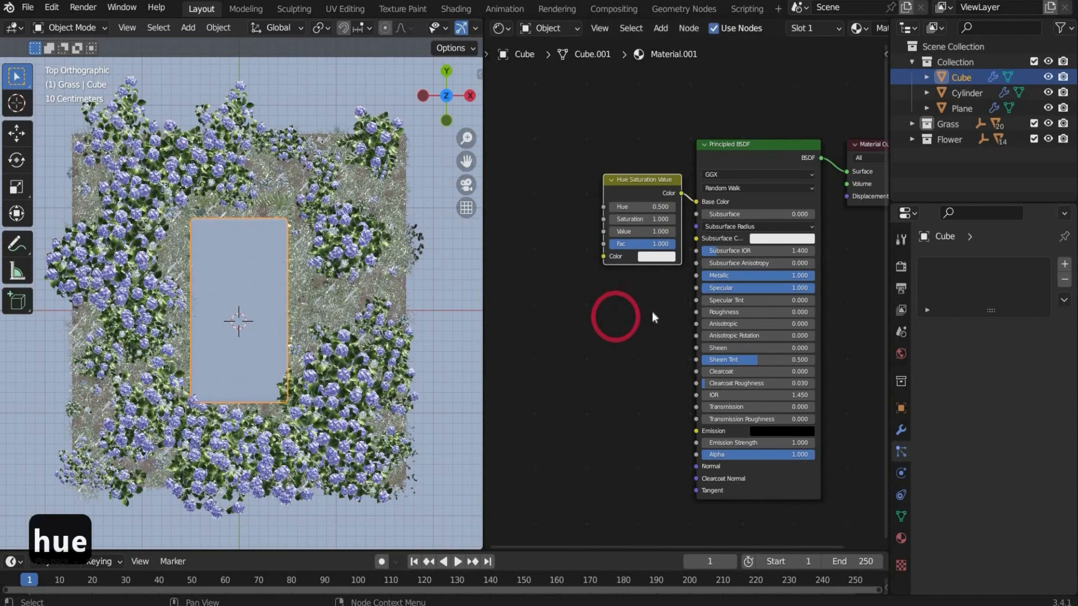
Step: Chain Geometry, Mapping and Image Texture nodes into the Color input of the Hue Saturation Value node
left_click_drag(635, 259, 600, 269)
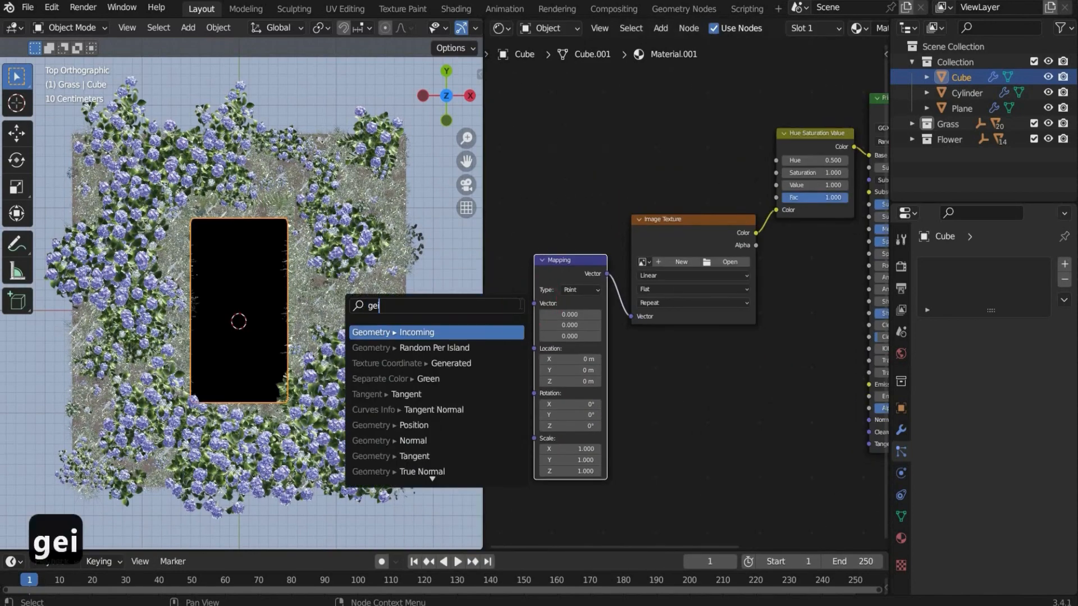
left_click_drag(803, 167, 696, 168)
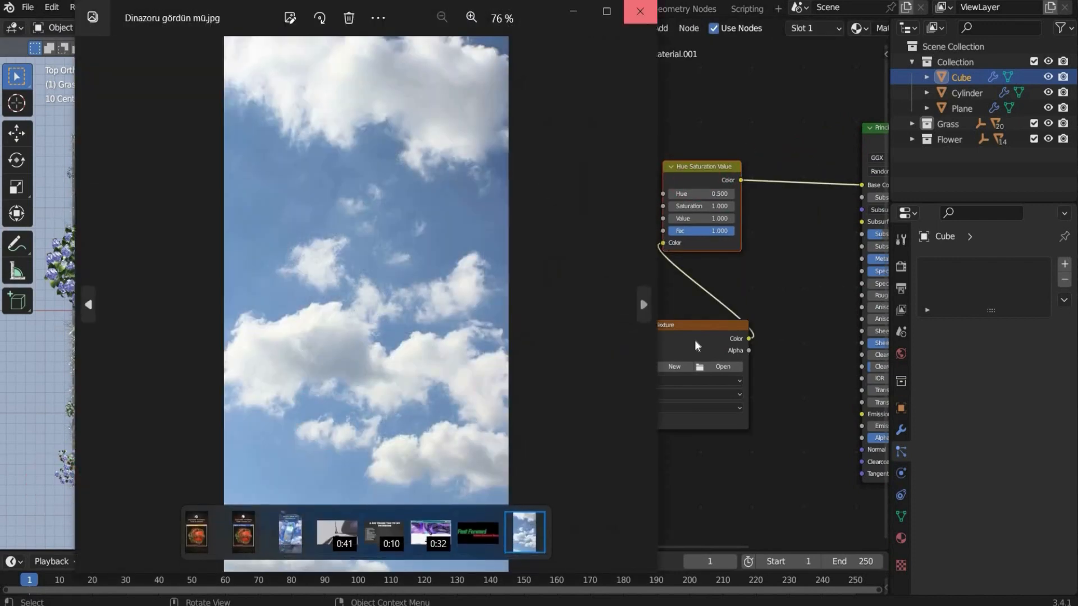
Step: Load the cloudy sky photo Dinazoru gördün mü.jpg into the Image Texture node
left_click(639, 12)
left_click(703, 368)
scroll(522, 377, "down", 10)
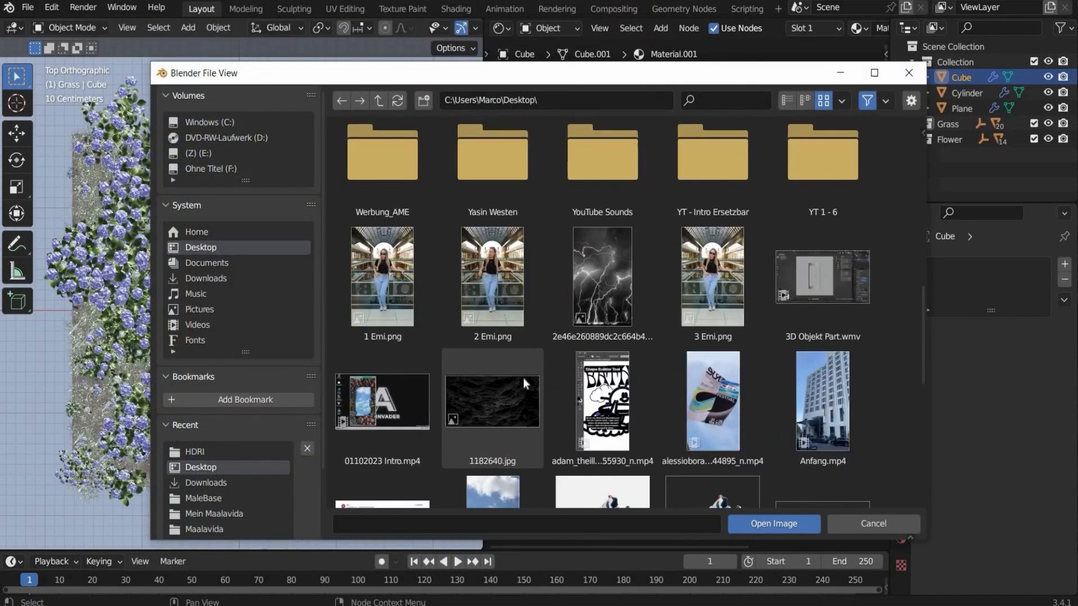
left_click(512, 386)
double_click(512, 387)
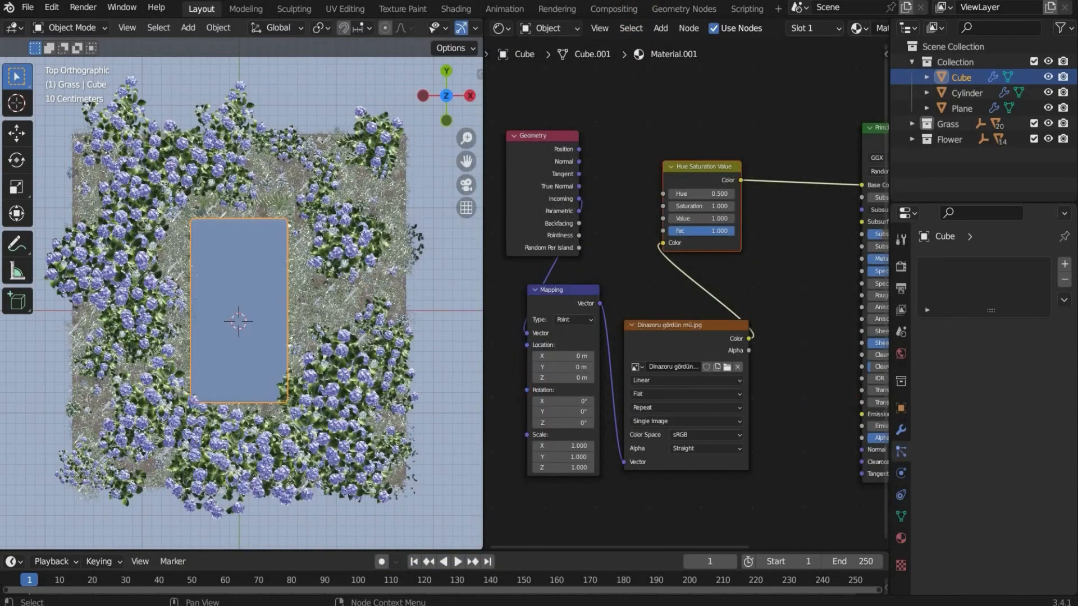
Step: Set Mapping Location X 0.5 m, Rotation X 50.7° and Scale 3.8, 3.3, 6, with Smart interpolation and Premultiplied alpha on the image
double_click(563, 401)
type("52")
type("0.9")
key("Return")
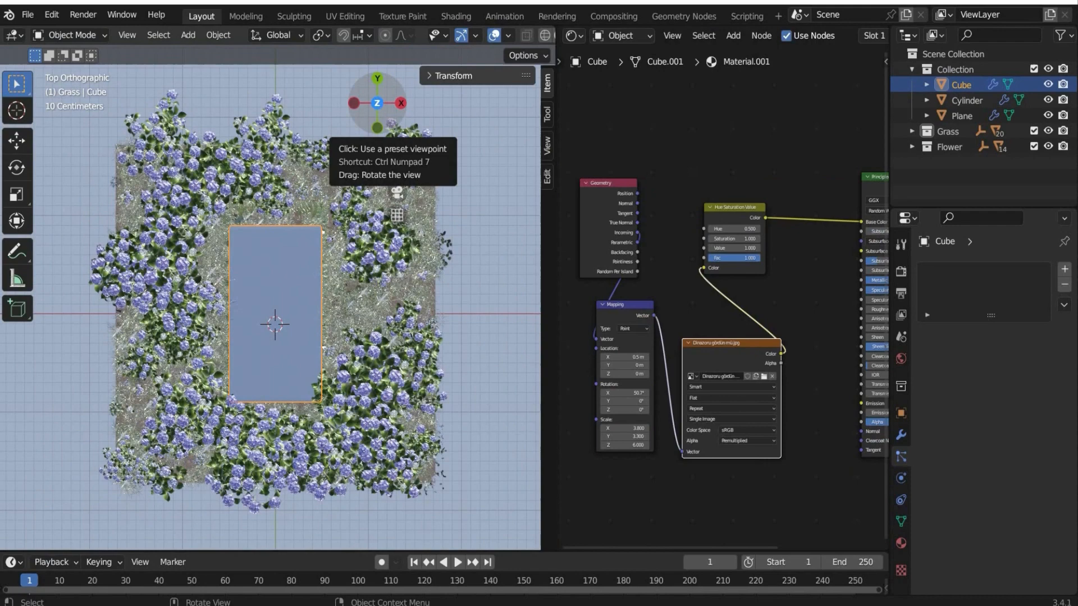
Step: Set Hue to 0.54 and Value to 2 in the Hue Saturation Value node
left_click_drag(377, 103, 379, 108)
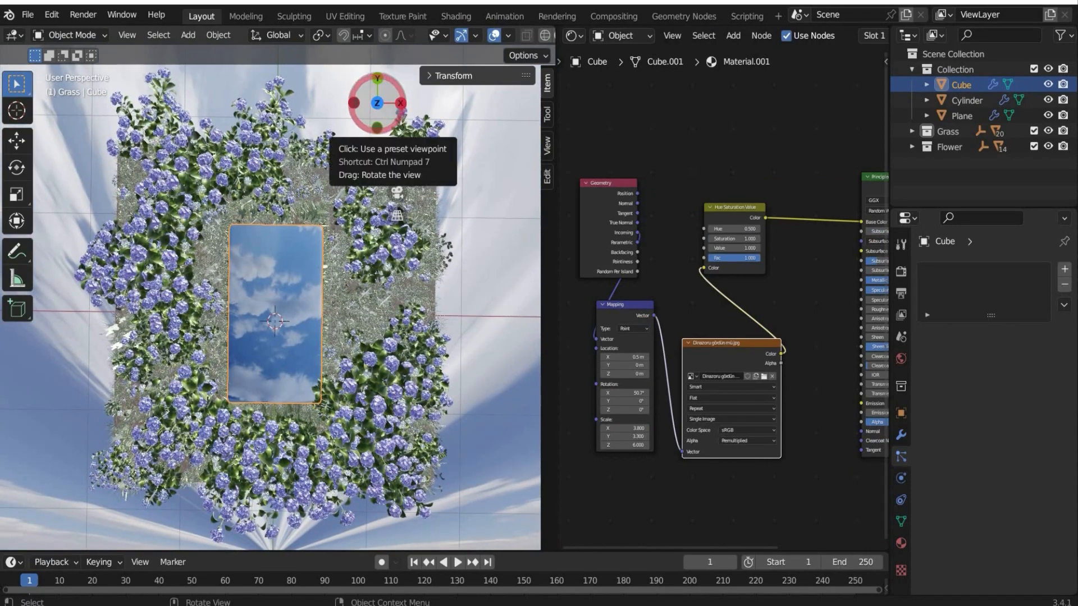
scroll(724, 297, "up", 3)
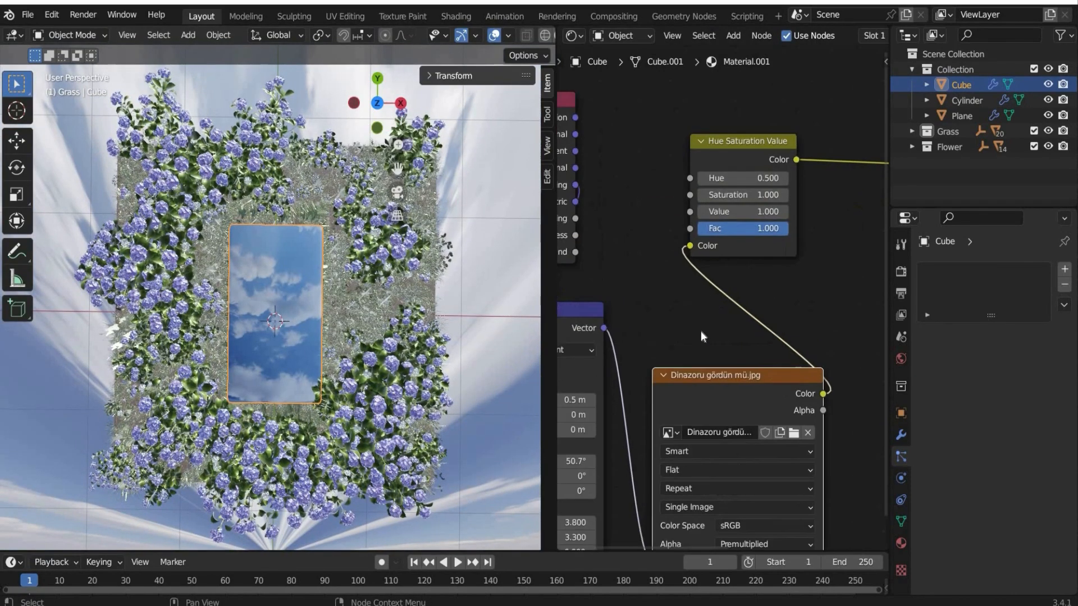
middle_click_drag(701, 331, 689, 363)
double_click(762, 216)
type("4")
key("Return")
double_click(760, 226)
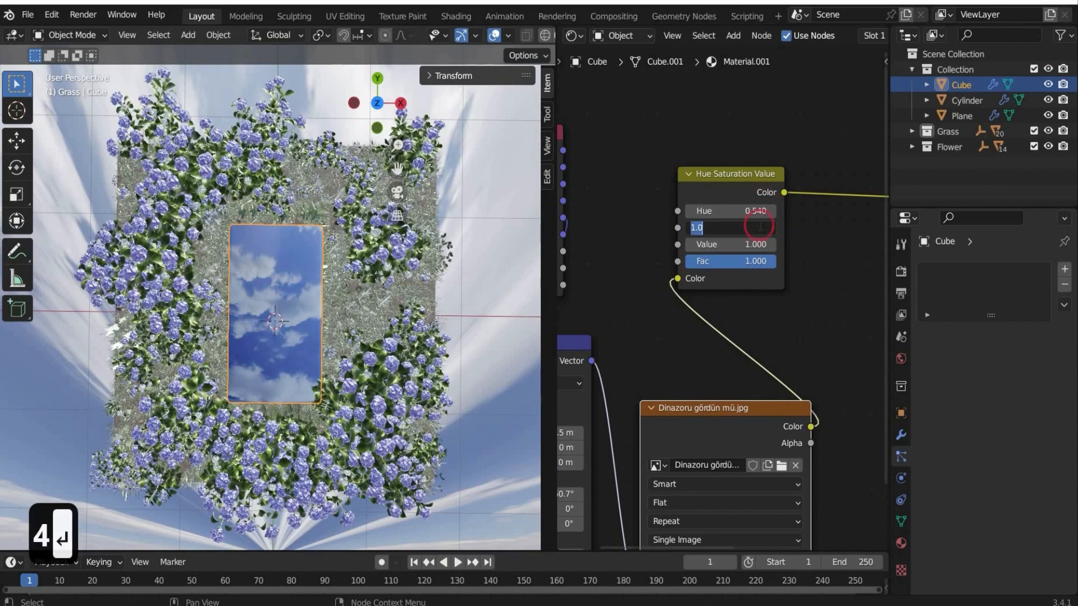
type("2")
key("Return")
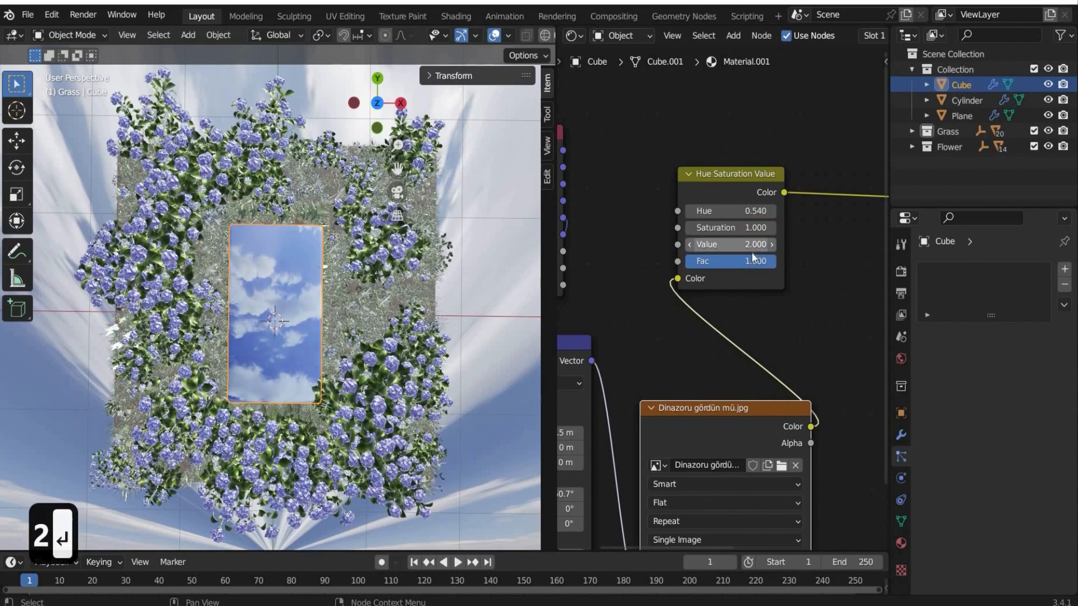
key("BackSpace")
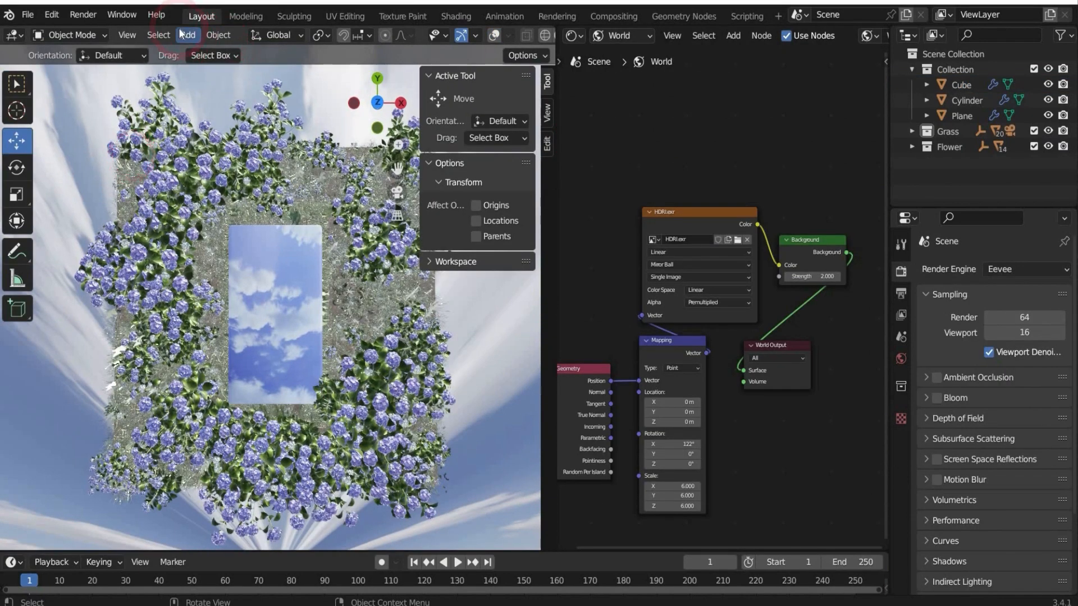
Step: Add a camera to the scene and look through it with the Camera object selected
left_click(182, 35)
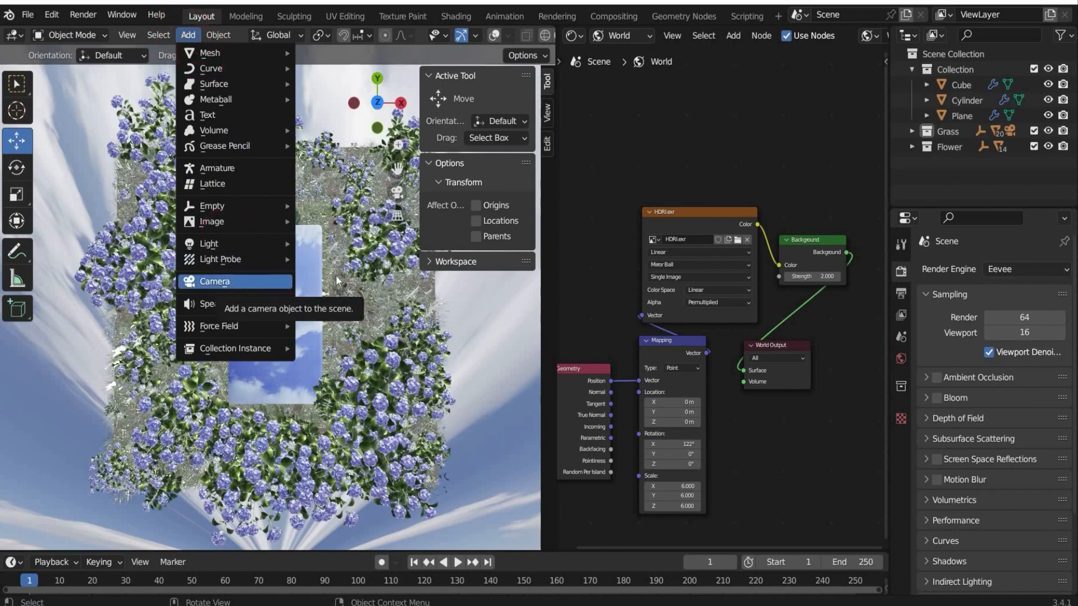
left_click(397, 193)
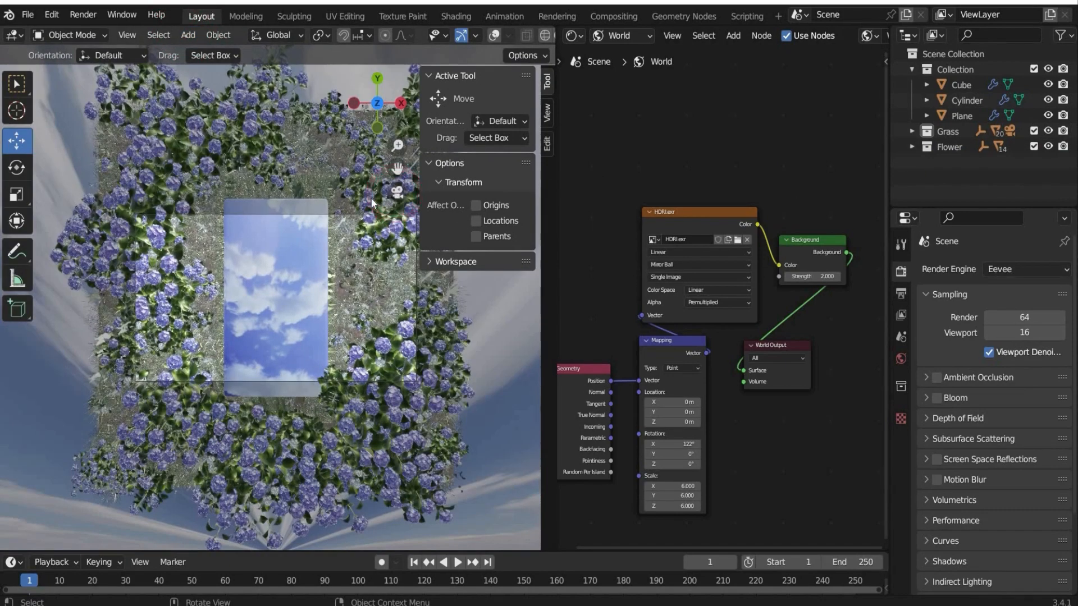
left_click(912, 131)
left_click(966, 146)
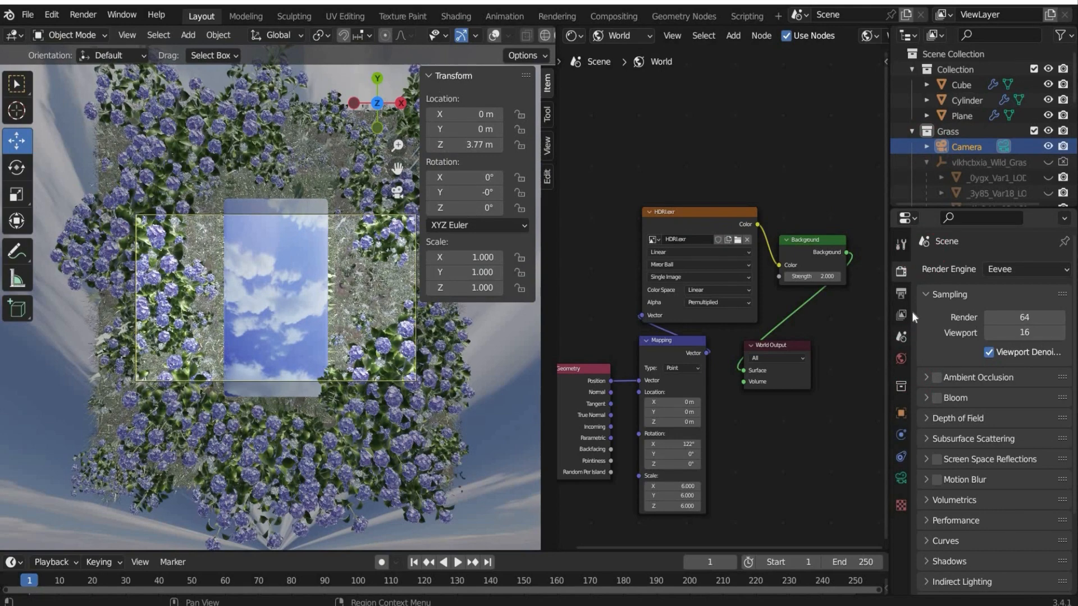
Step: Set the output resolution to 1080 px in X and 1920 px in Y for a portrait frame
left_click(900, 295)
left_click(1018, 291)
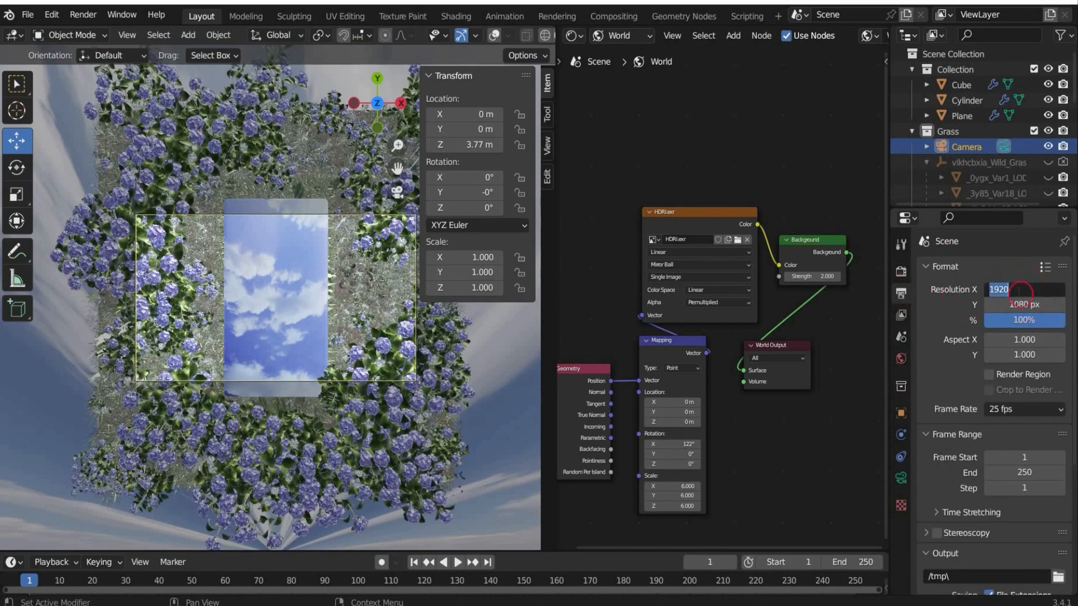
type("108")
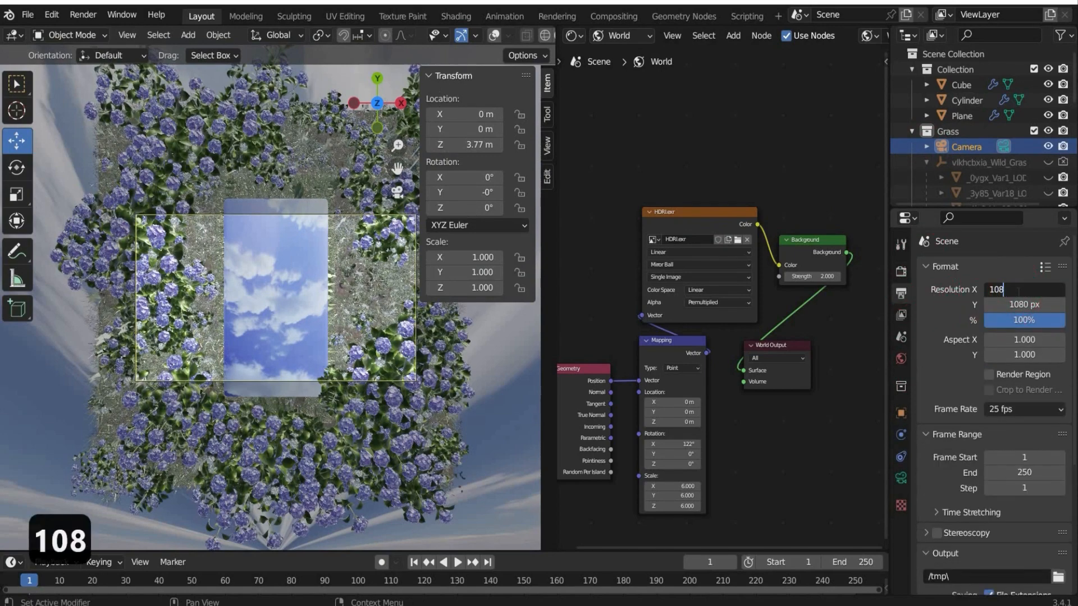
type("0")
key("Return")
left_click(1024, 304)
type("1920")
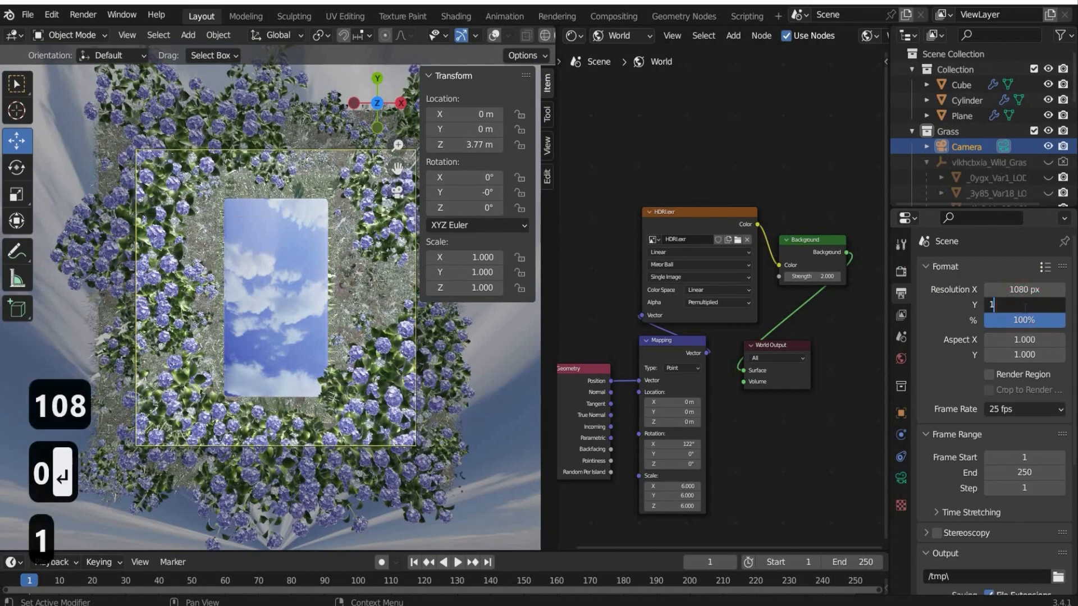
key("Return")
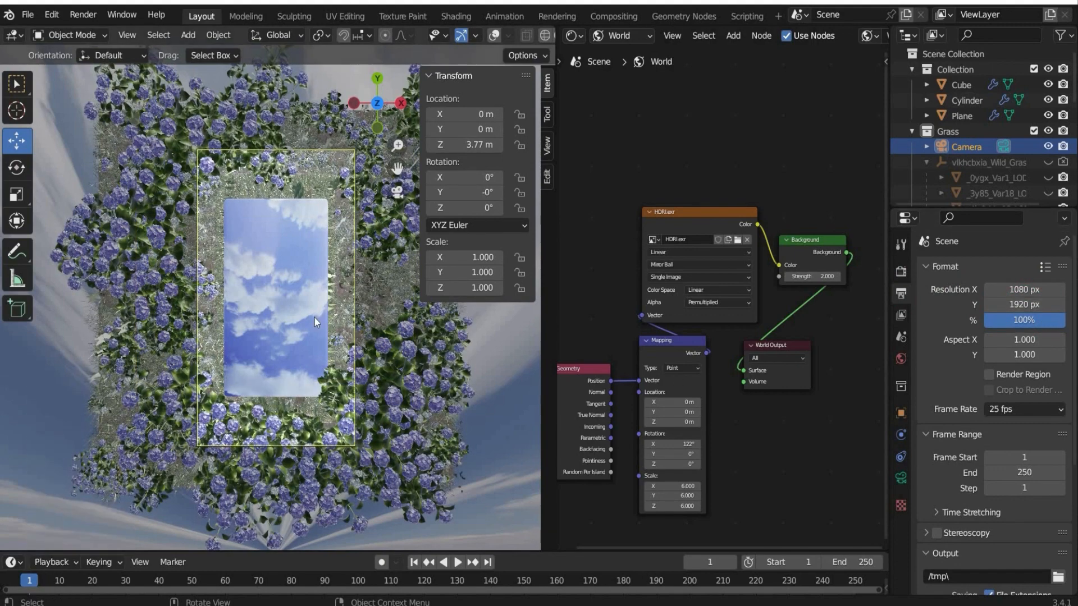
Step: Enable Ambient Occlusion in the Eevee render settings with a Distance of 8.6 m
scroll(277, 240, "up", 2)
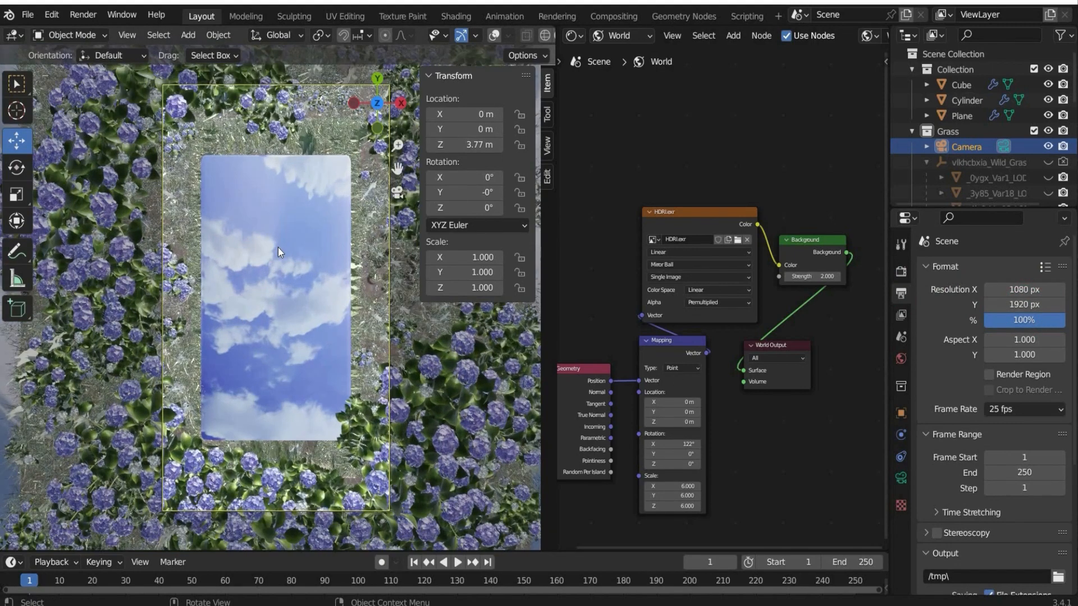
left_click(901, 272)
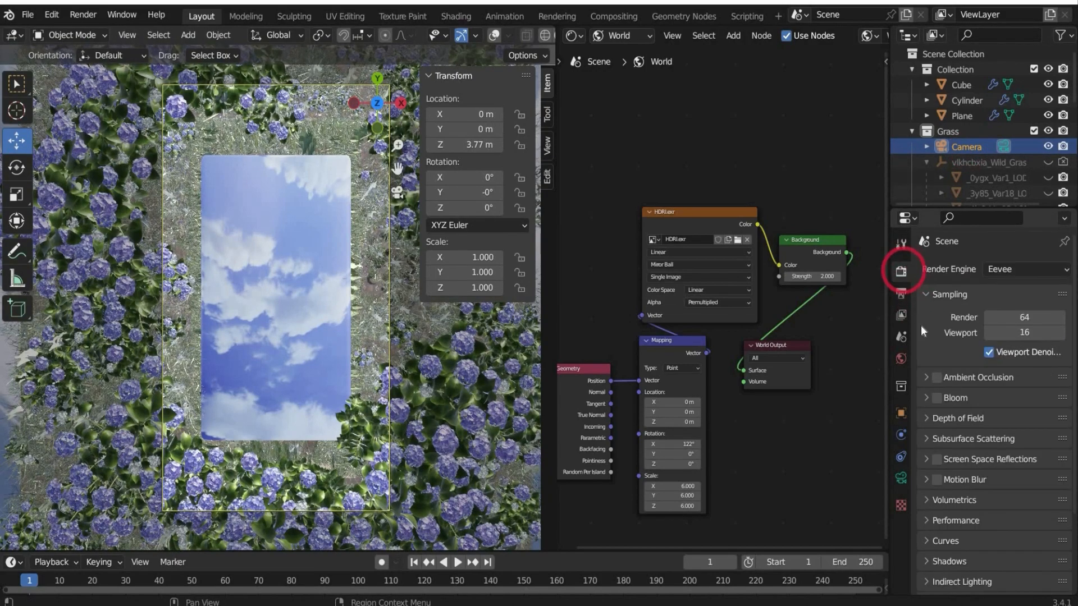
left_click(937, 377)
left_click(1008, 400)
type("8.6")
key("Return")
Step: Enable Bloom with Threshold 20, Knee 0.3, Radius 5.3, Intensity 10 and Clamp 1000
left_click(937, 492)
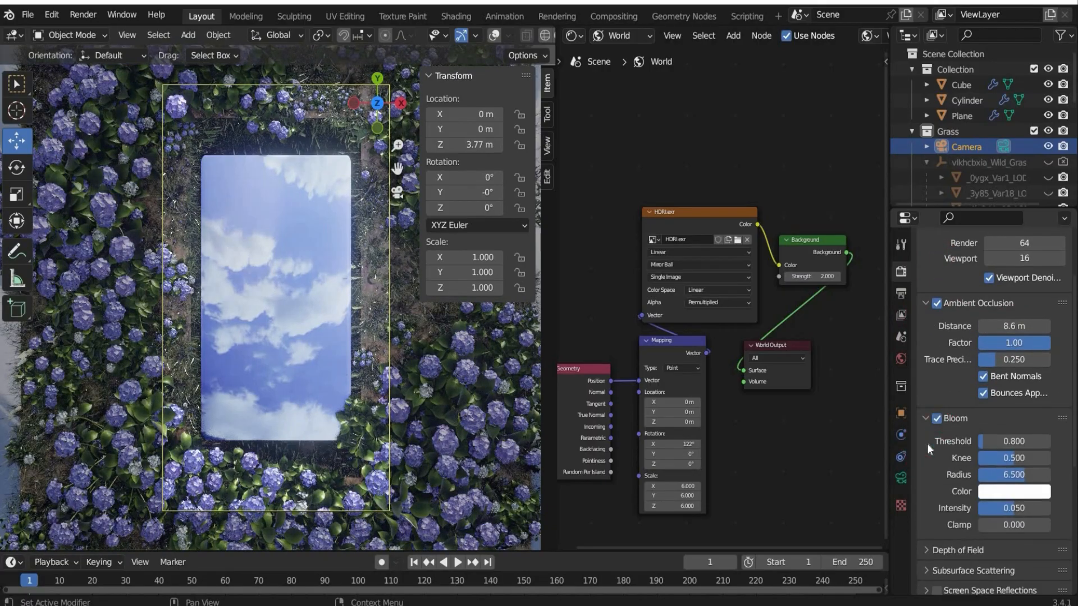
double_click(1014, 442)
type("20")
key("Return")
double_click(1013, 457)
type("0.35.3")
key("Return")
double_click(1001, 508)
type("10")
key("Return")
double_click(1001, 525)
type("1000")
key("Return")
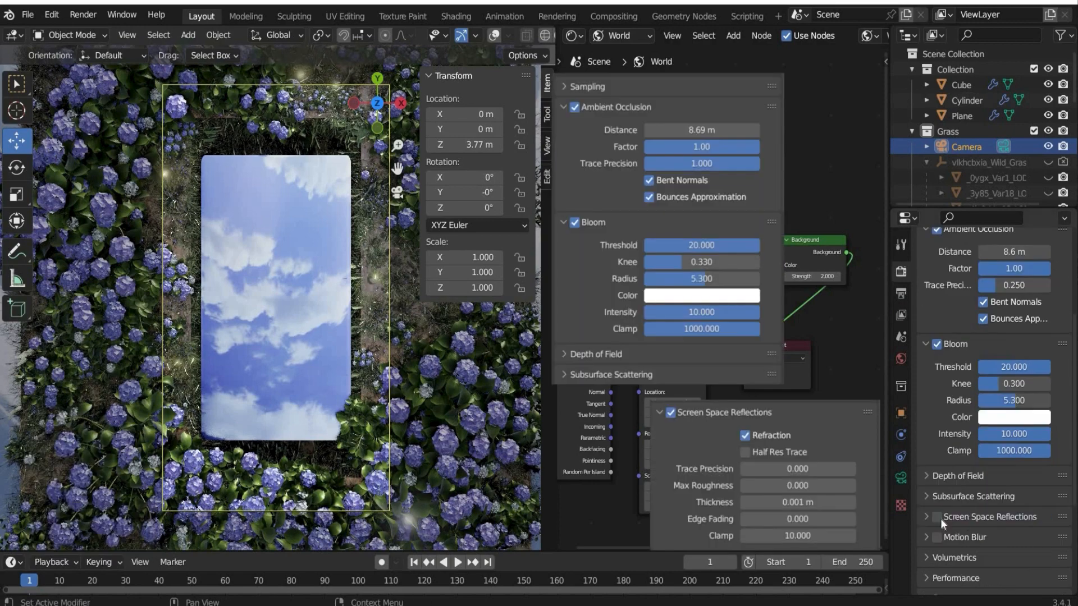
Step: Set the render Scale of the Plane's grass particle system to 0.18
scroll(994, 393, "up", 10)
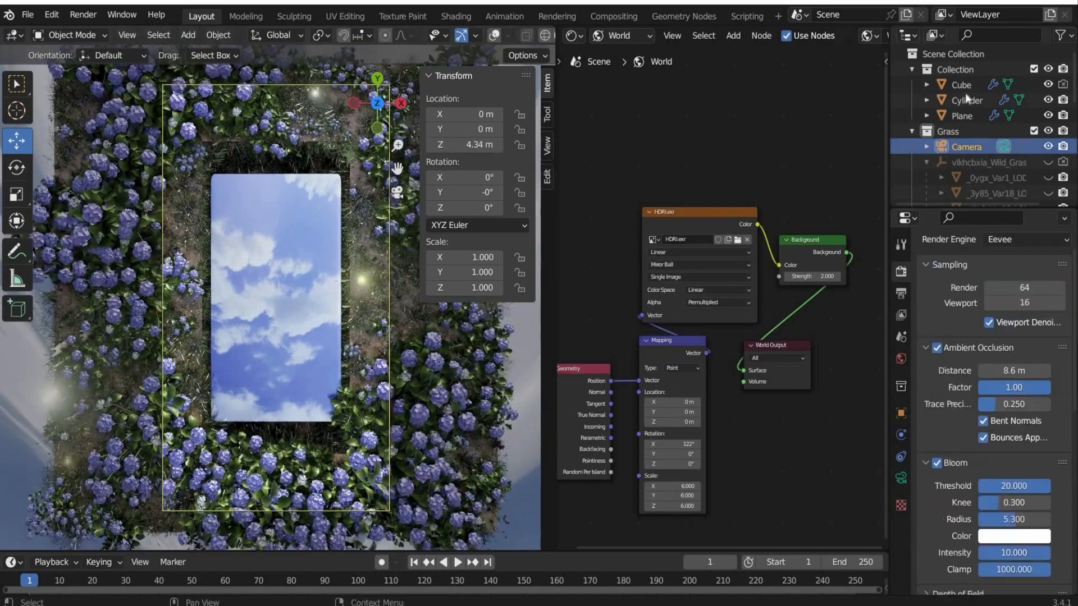
left_click(962, 116)
left_click(901, 456)
left_click(947, 400)
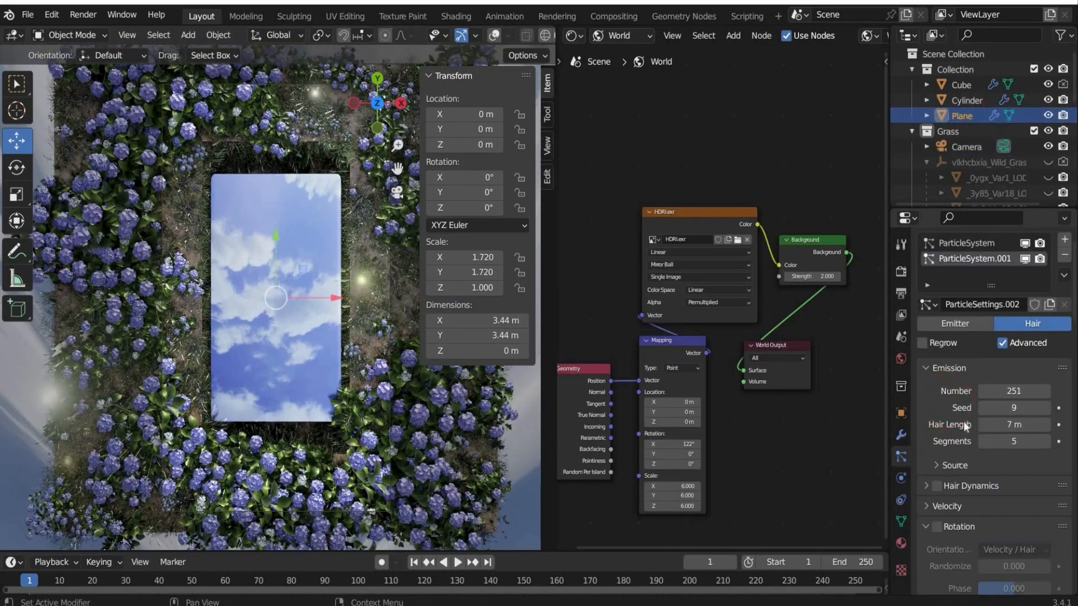
left_click(966, 243)
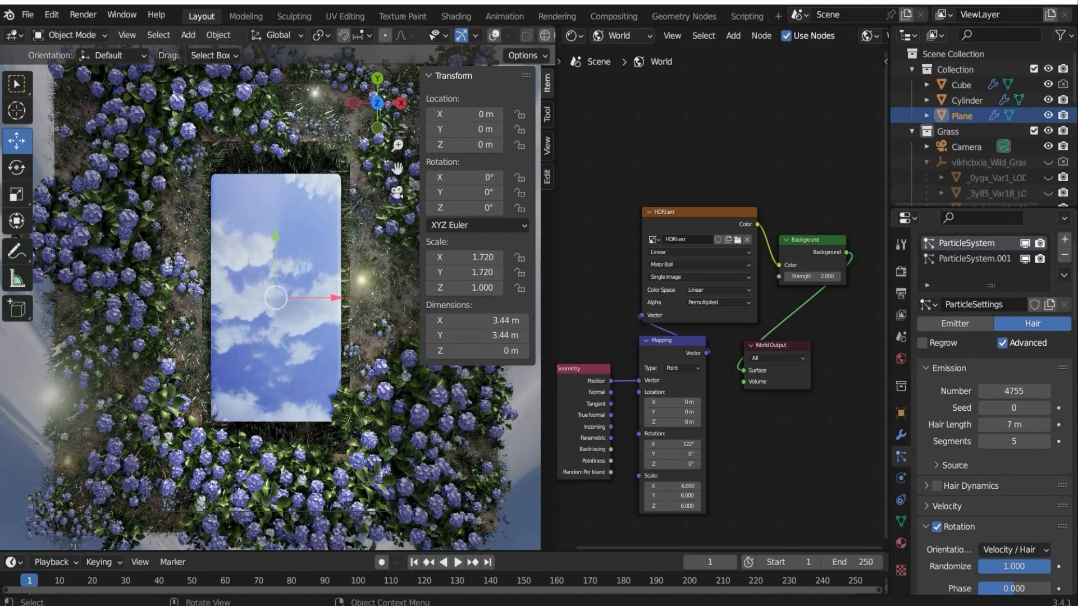
scroll(944, 469, "down", 8)
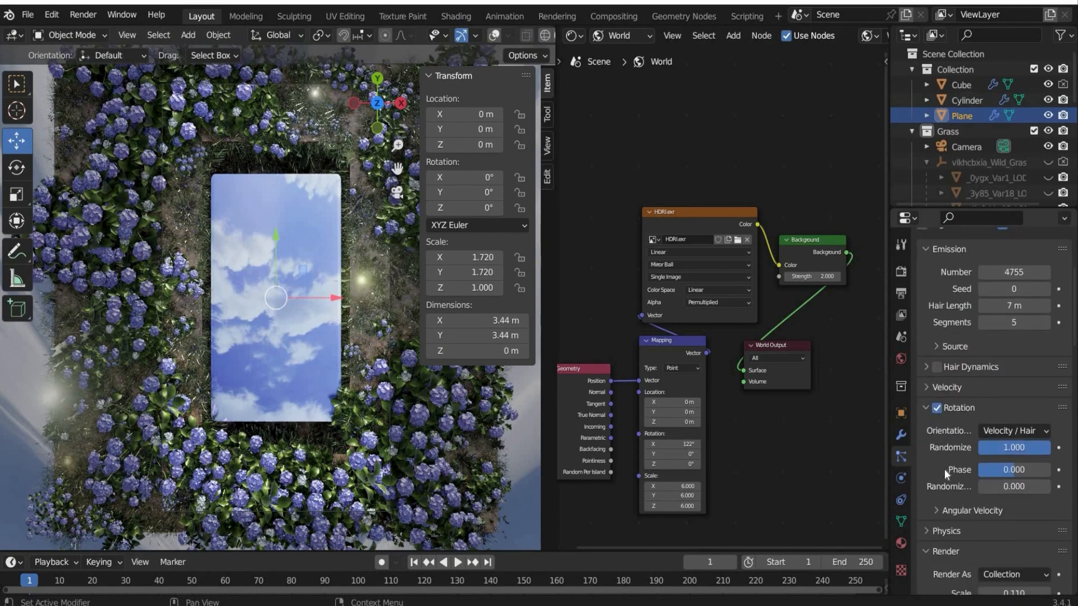
left_click(1005, 519)
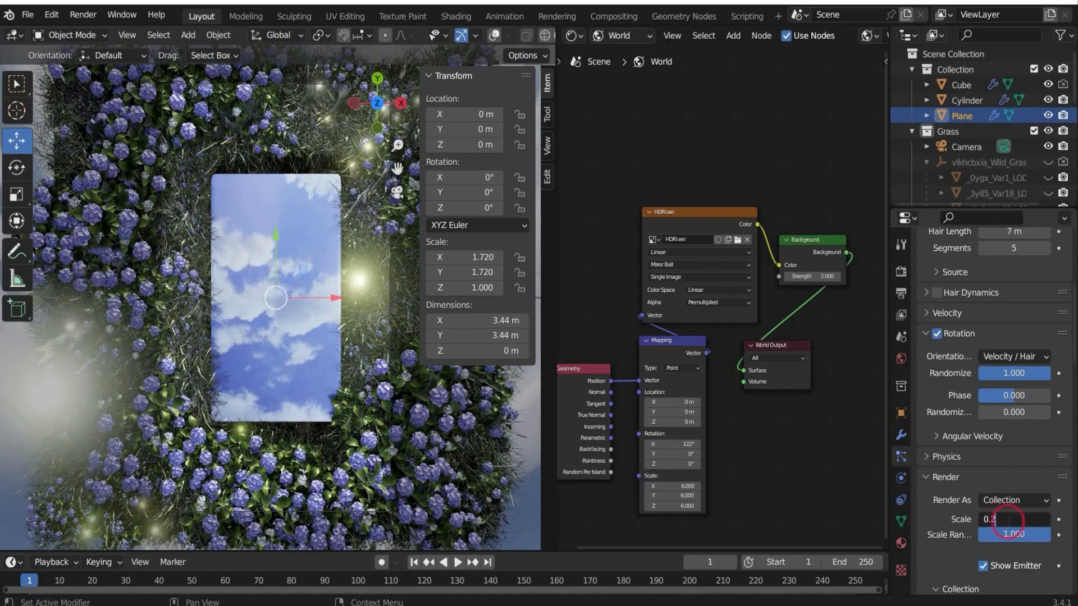
type("0.18")
key("Return")
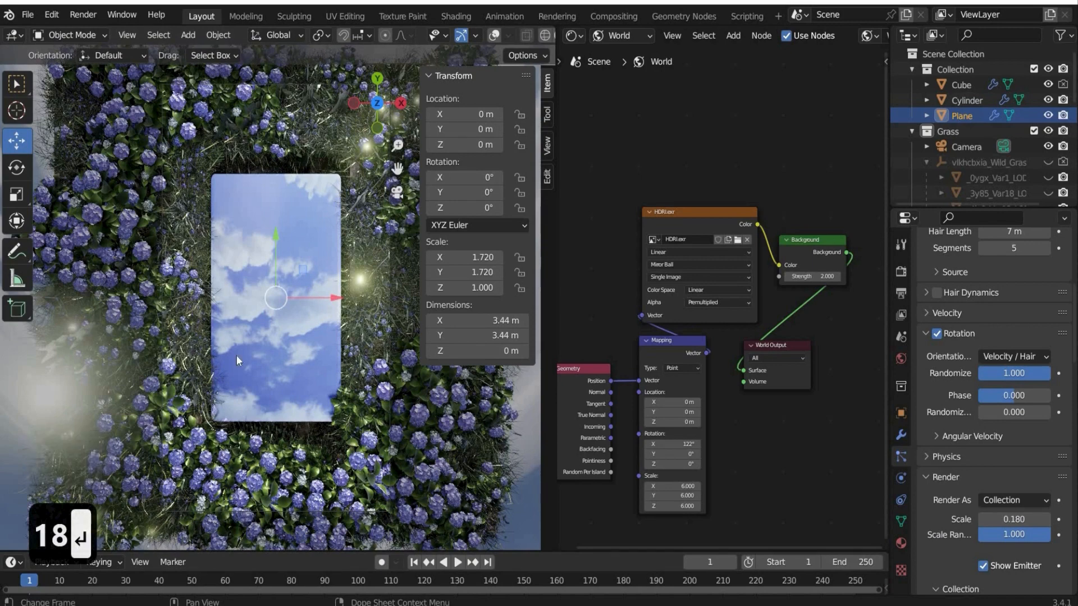
Step: With the Cube hidden, raise the Cylinder's particle Number and Seed and set its render Scale to 0.13
left_click(1048, 85)
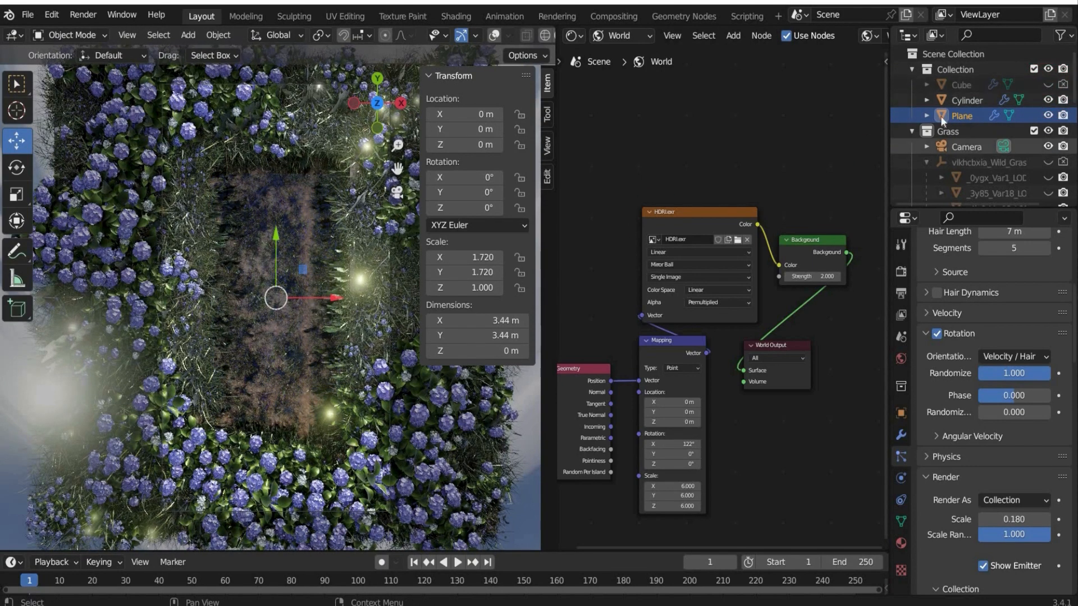
left_click(967, 100)
scroll(1003, 550, "up", 5)
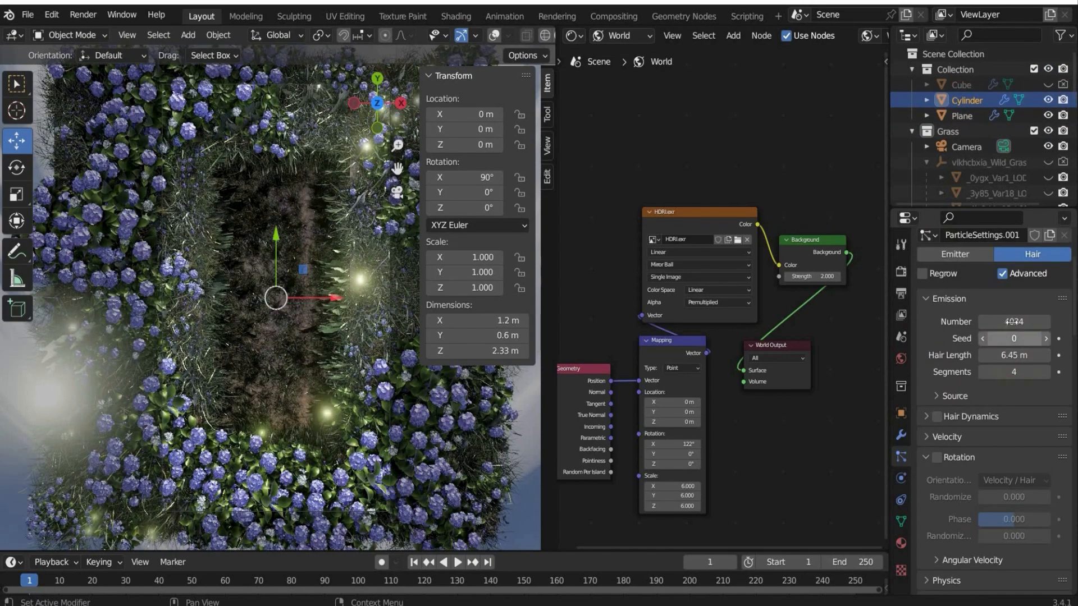
left_click_drag(1014, 323, 1045, 324)
left_click(1045, 338)
scroll(1037, 387, "down", 8)
left_click_drag(982, 447, 1002, 448)
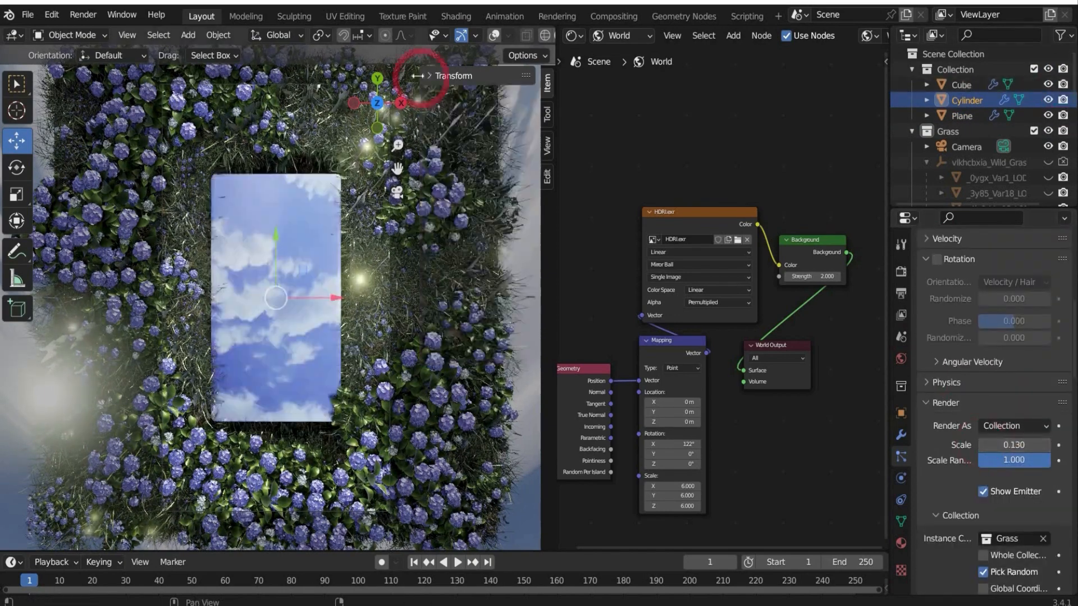
Step: Select the Cube, Cylinder and Plane together and rotate them by about -179.5° around the vertical axis
left_click_drag(1035, 457, 986, 470)
left_click(962, 89, "shift")
left_click_drag(335, 298, 217, 300)
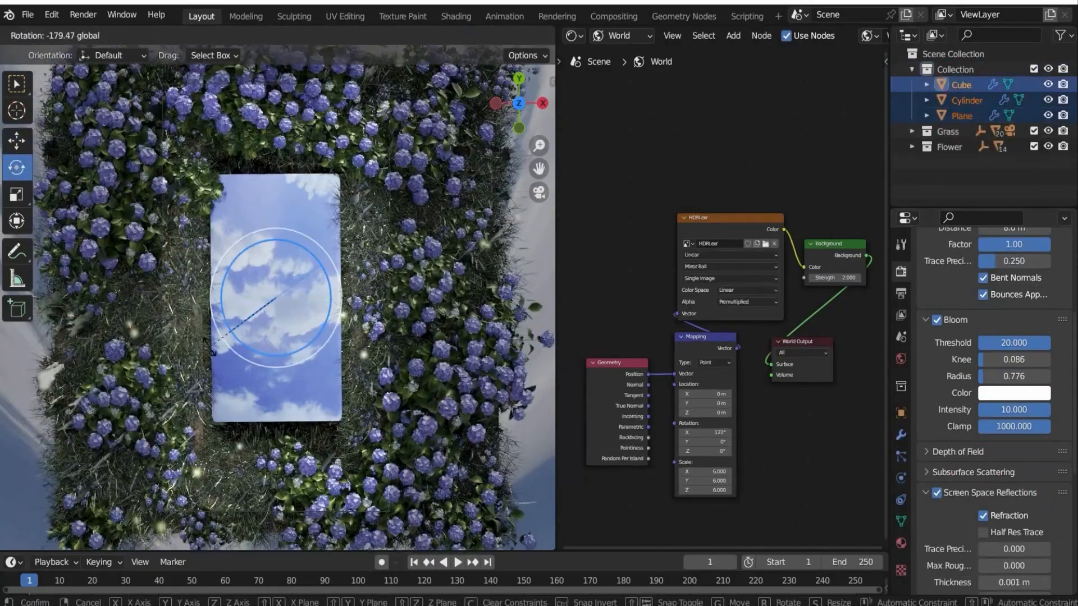
left_click_drag(280, 281, 279, 270)
left_click_drag(277, 353, 207, 457)
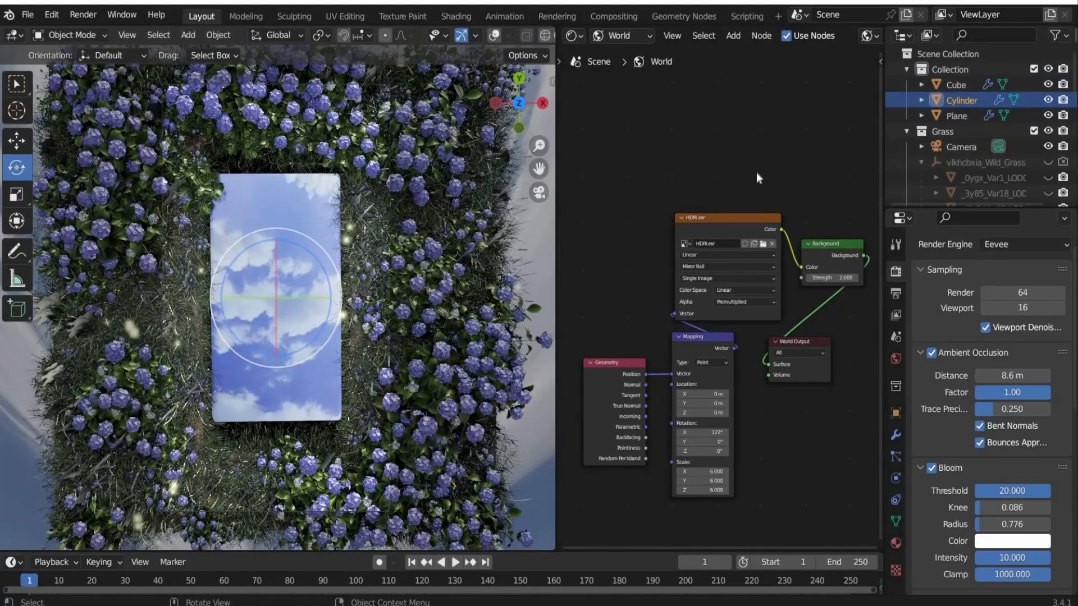
Step: Select the Camera to check its framing and raise the Ambient Occlusion Trace Precision to 1.000
left_click(961, 147)
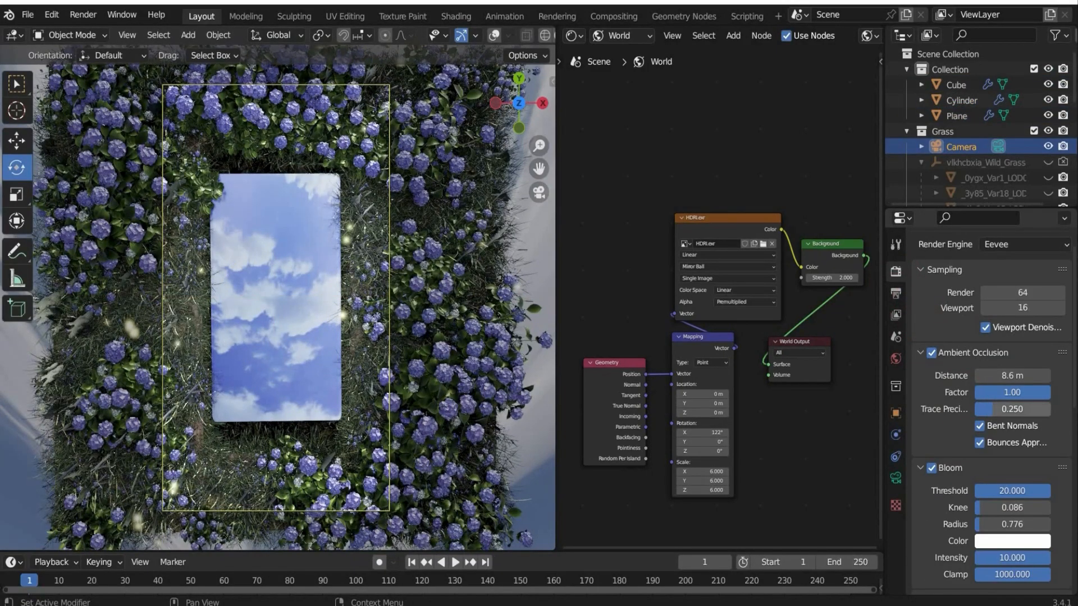
left_click_drag(994, 409, 1052, 409)
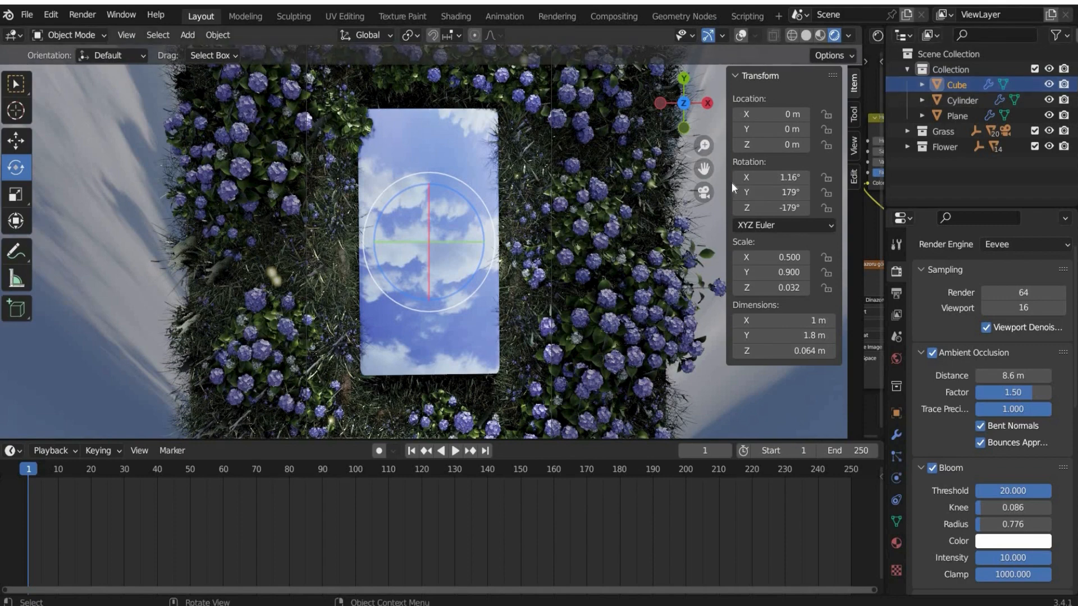
Step: Keyframe the Cube's rotation at frame 1 and again at frame 250 with Y set to 0°, and preview the motion
right_click(788, 188)
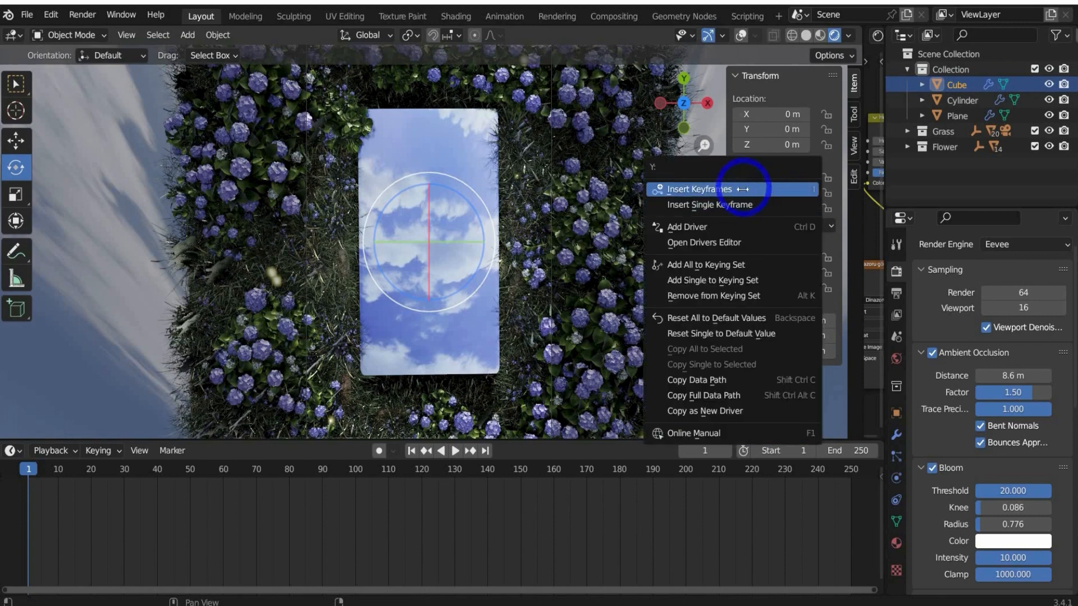
left_click(788, 188)
left_click_drag(32, 473, 851, 469)
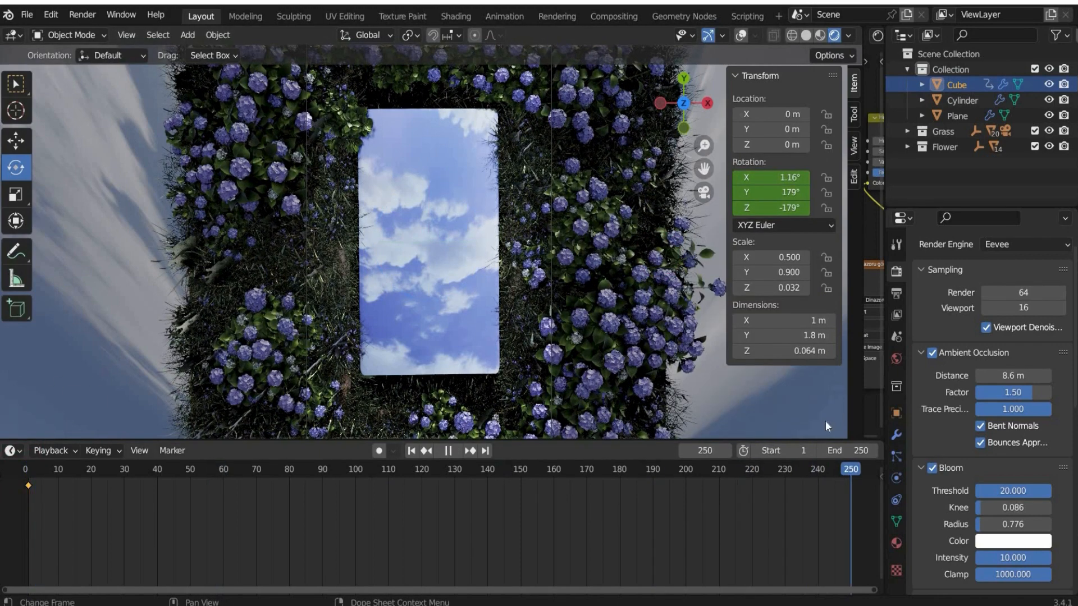
left_click(809, 193)
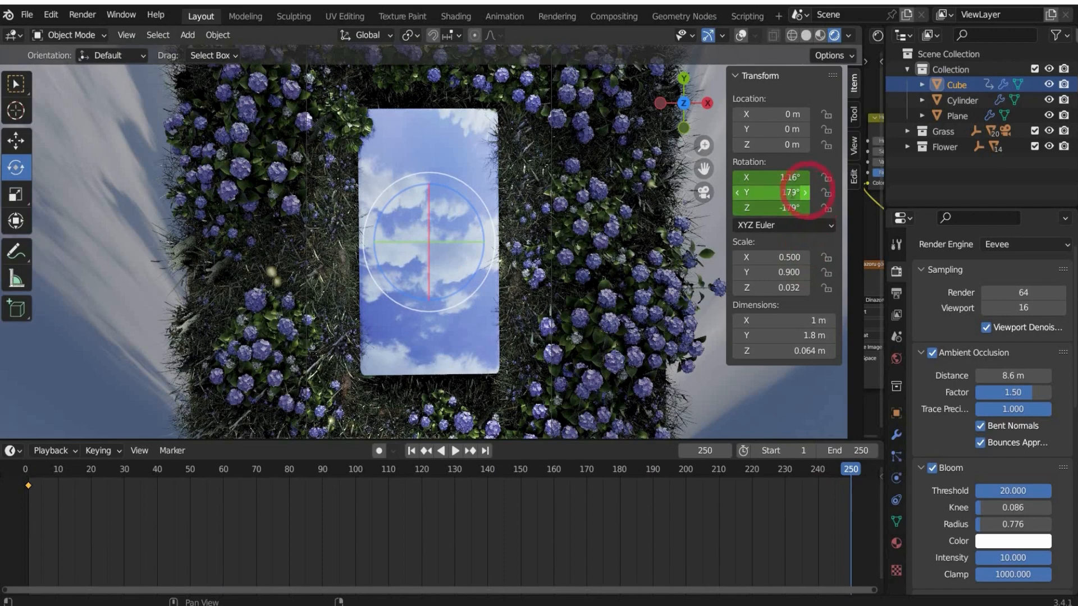
type("0")
key("Return")
right_click(799, 194)
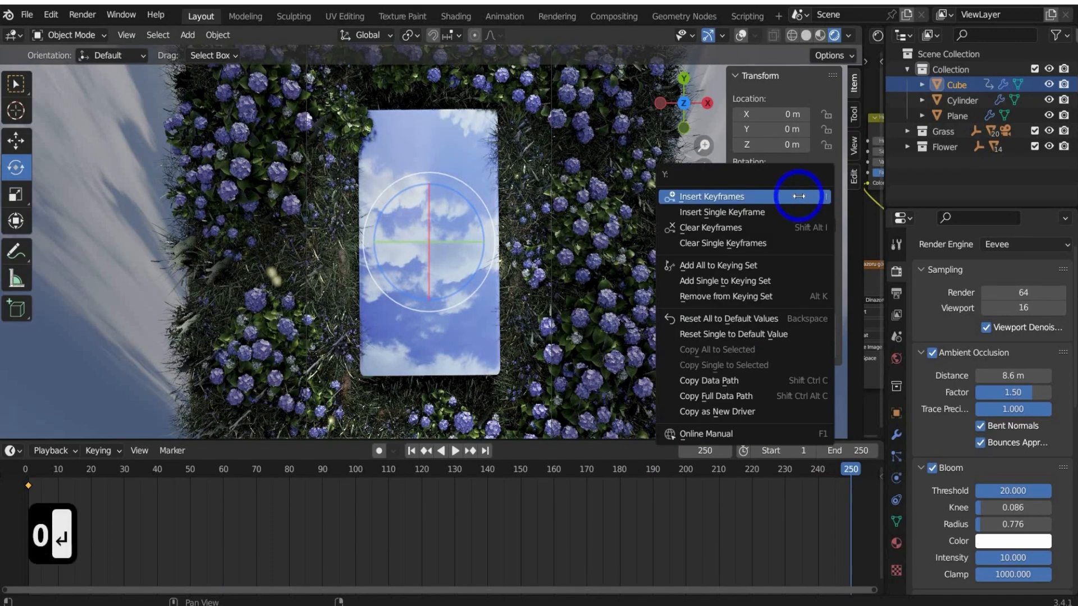
left_click(799, 196)
key("space")
left_click(17, 477)
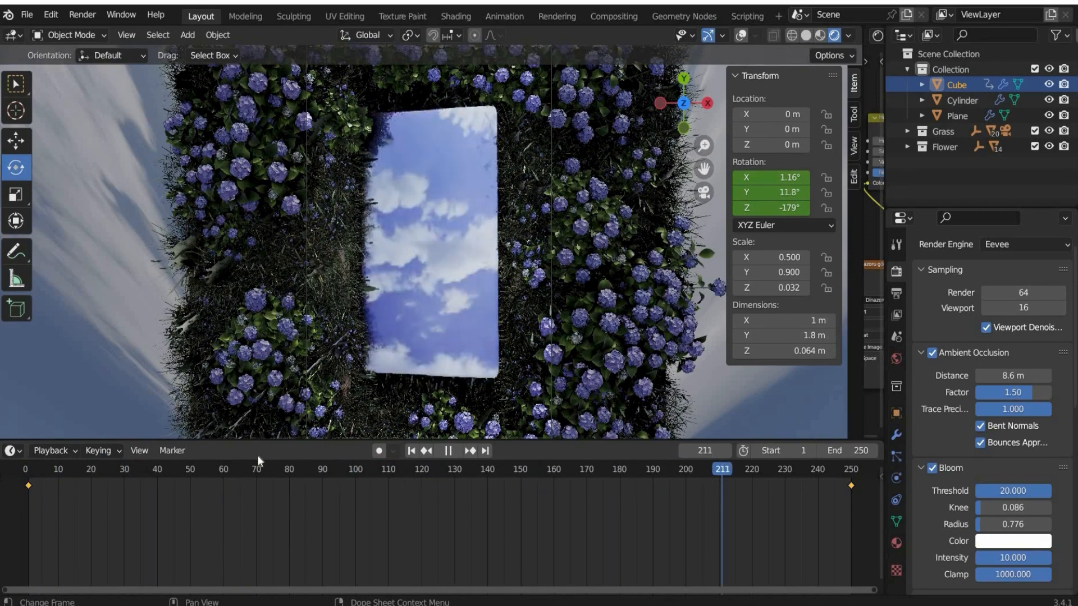
left_click(18, 458)
Step: Select the Bigleaf hydrangea parent empty in the Flower collection and keyframe its rotation at frame 0
left_click(908, 148)
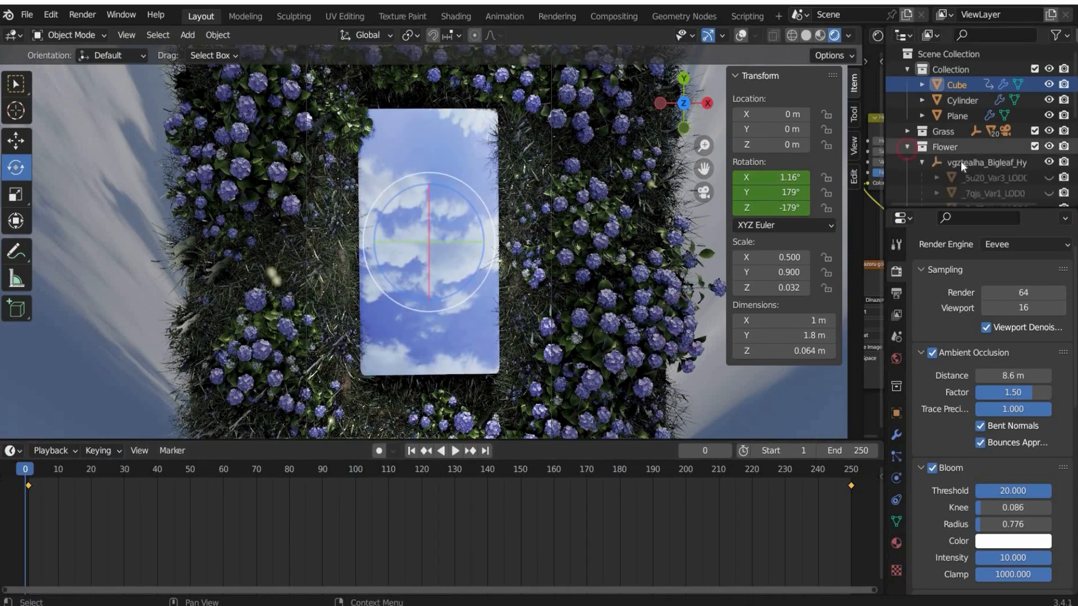
left_click(949, 163)
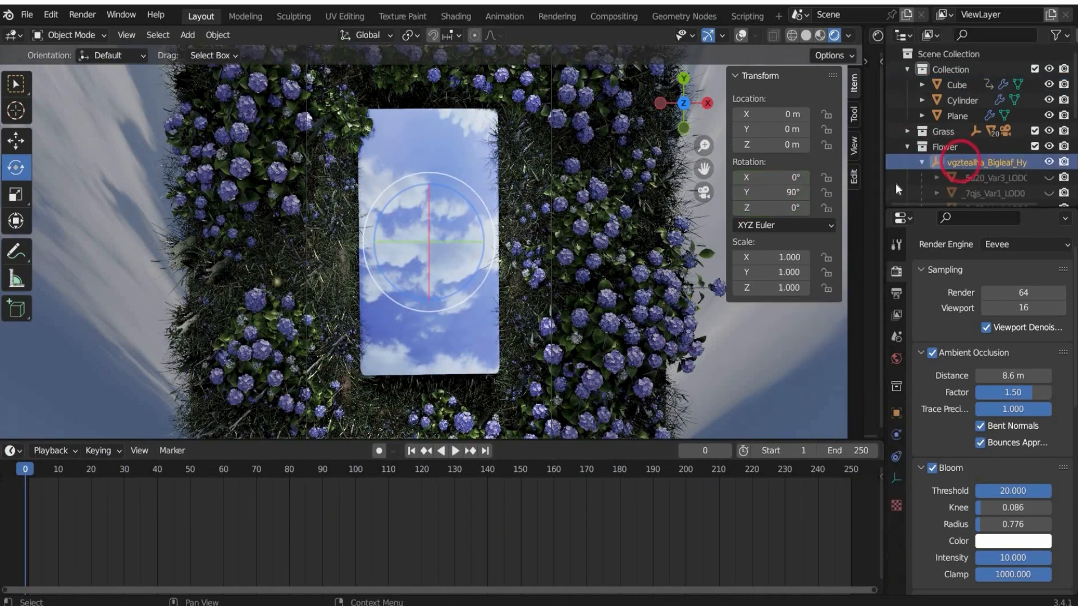
right_click(792, 192)
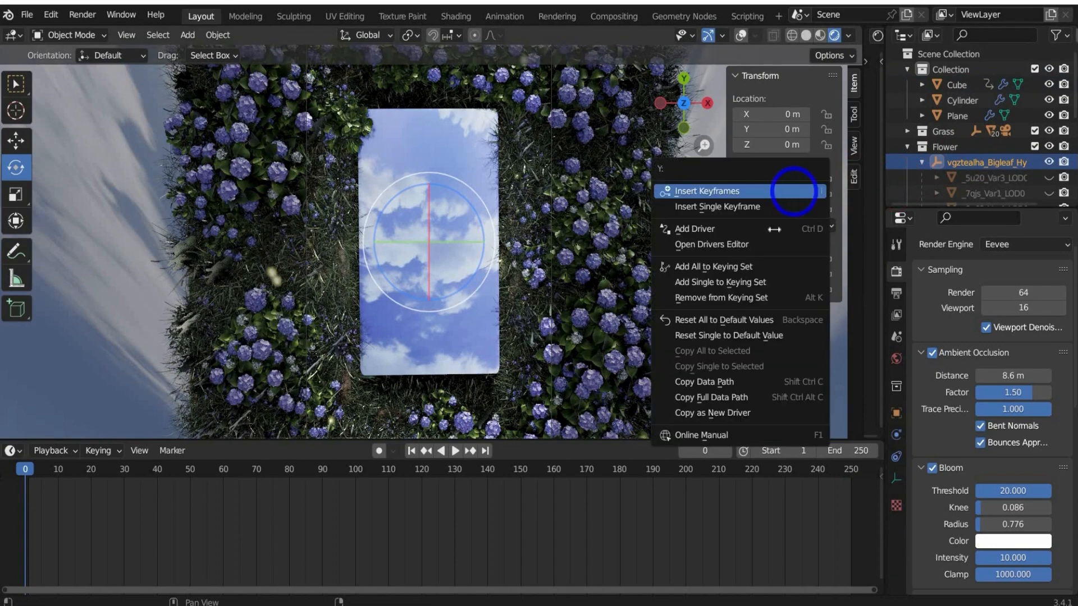
left_click(792, 190)
key("space")
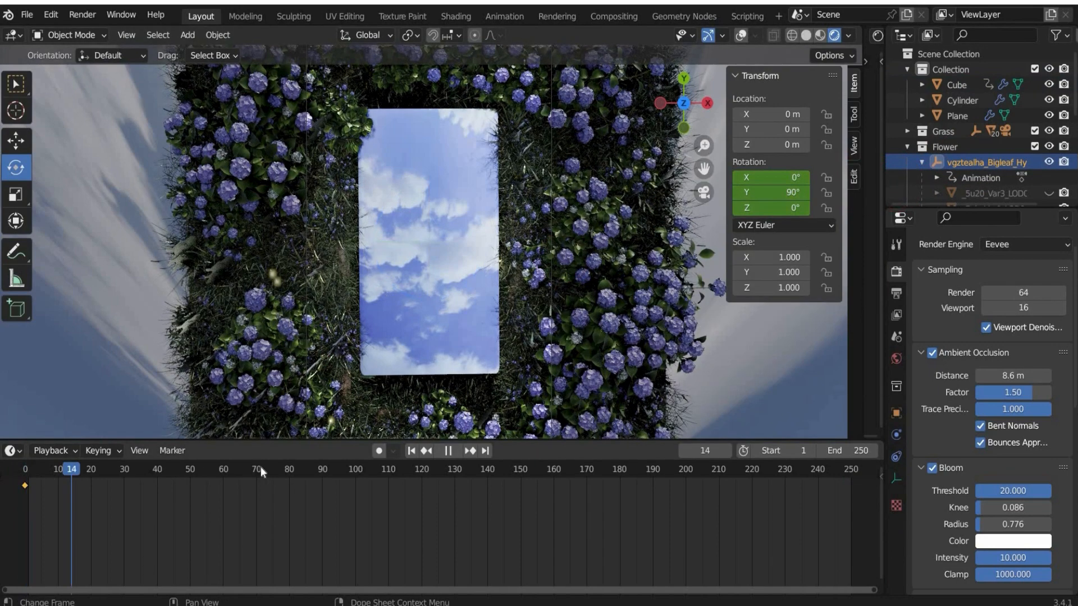
Step: At frame 71, keyframe the hydrangea empty's rotation with X 2°, Y 88° and Z 1°
left_click(260, 467)
key("space")
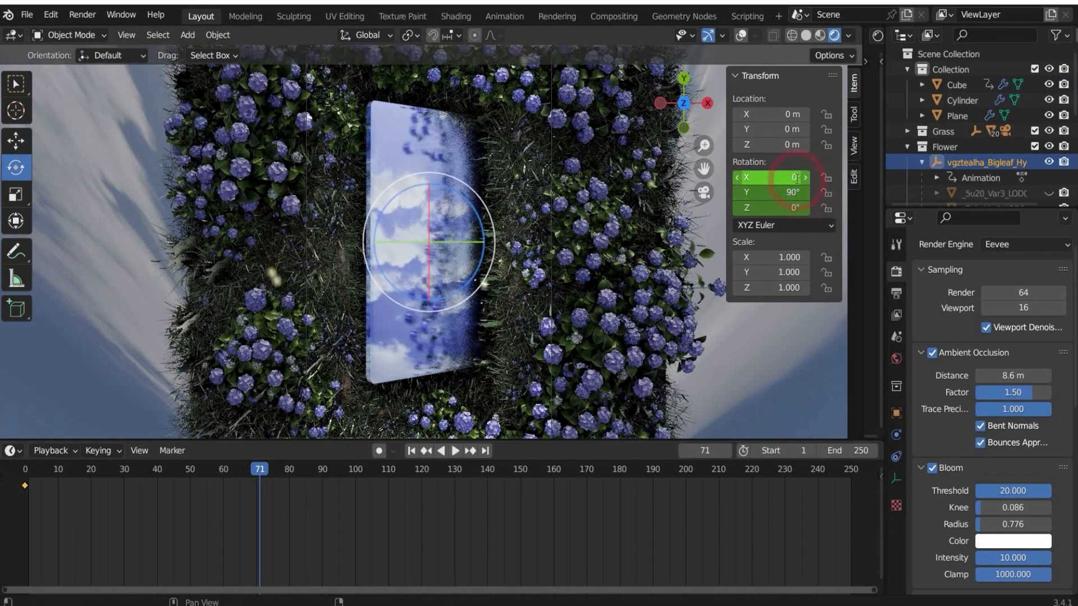
left_click(796, 178)
type("2")
key("Return")
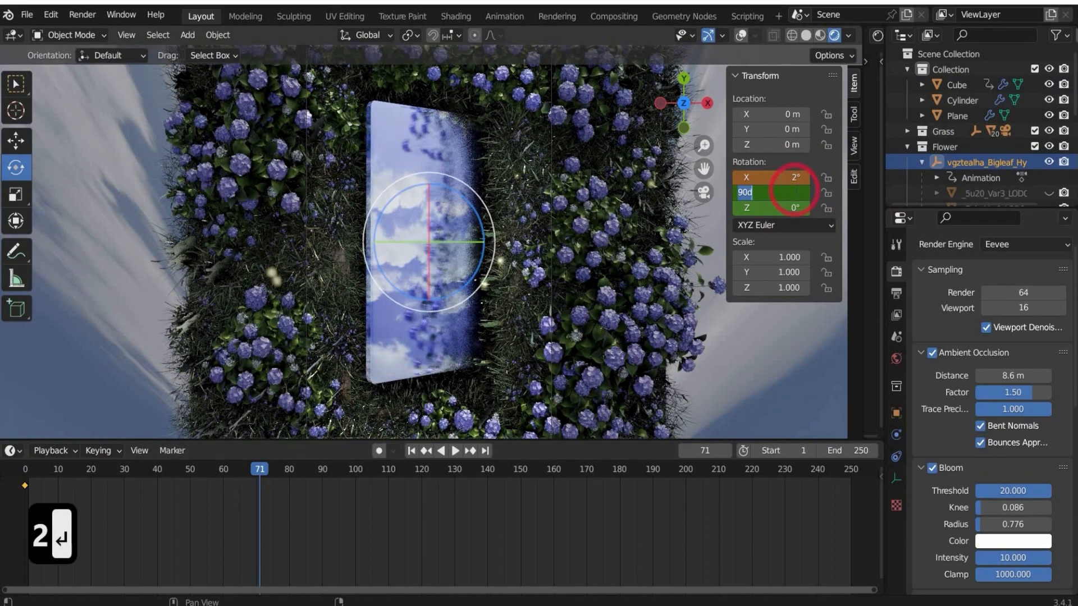
type("88")
key("Return")
type("1")
right_click(799, 208)
left_click(799, 207)
Step: Keyframe the hydrangea empty's rotation at frame 250 as 0°, 90°, 0° and shift its earlier keyframes to frames 1 and 120
left_click(775, 207)
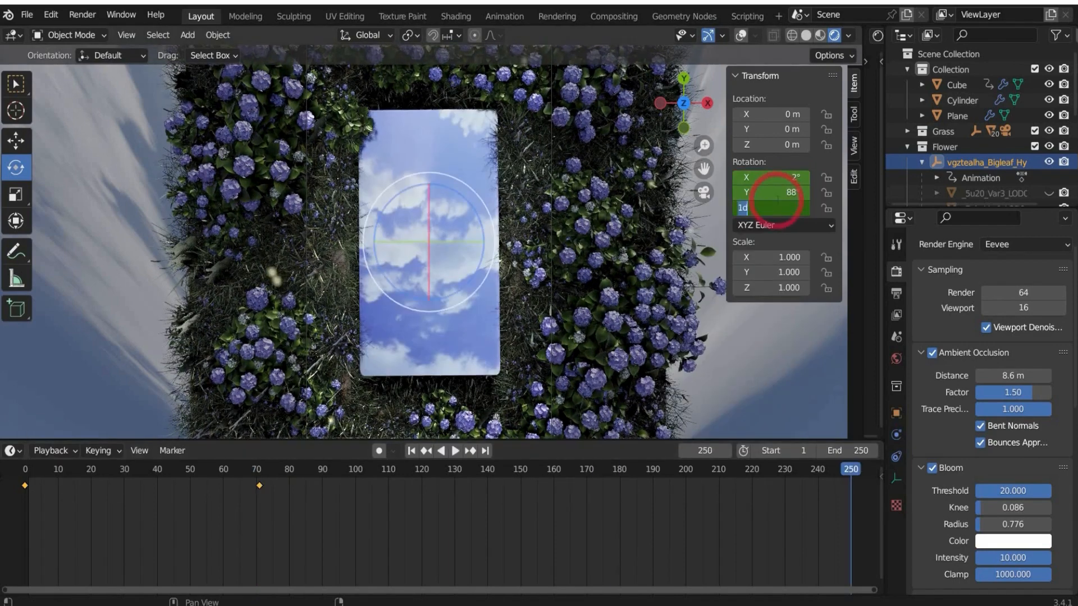
type("90")
left_click_drag(263, 487, 267, 491)
left_click(268, 490)
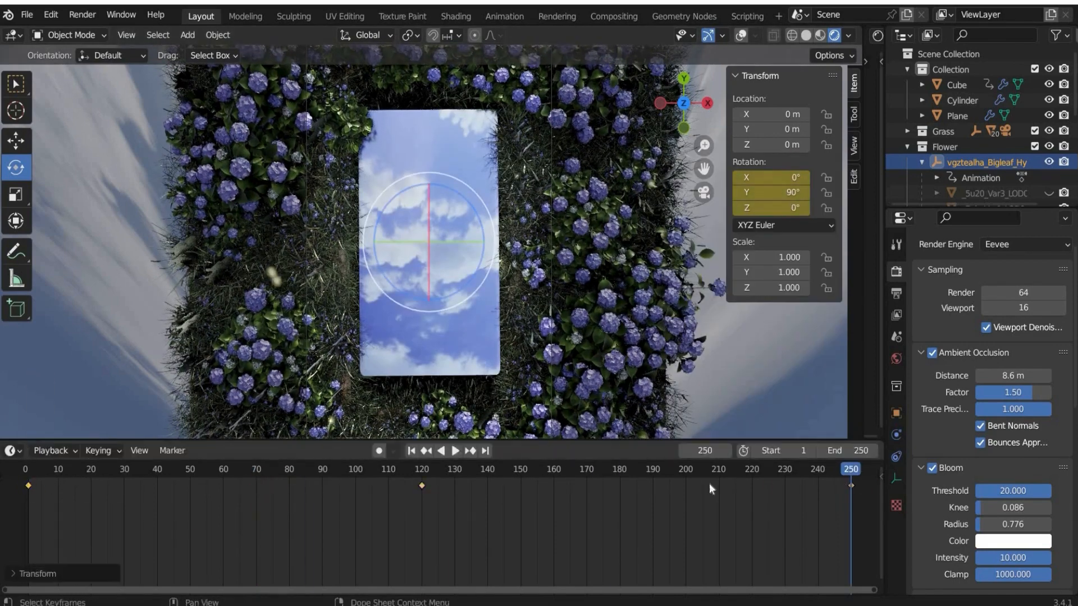
Step: Move the hydrangea's middle keyframe to frame 71, keyframe rotation 4°, 92°, 1.5° at frame 170, and preview the sway
left_click(587, 470)
left_click_drag(422, 485, 259, 486)
double_click(797, 177)
type("092")
key("Return")
type("1.5")
key("Return")
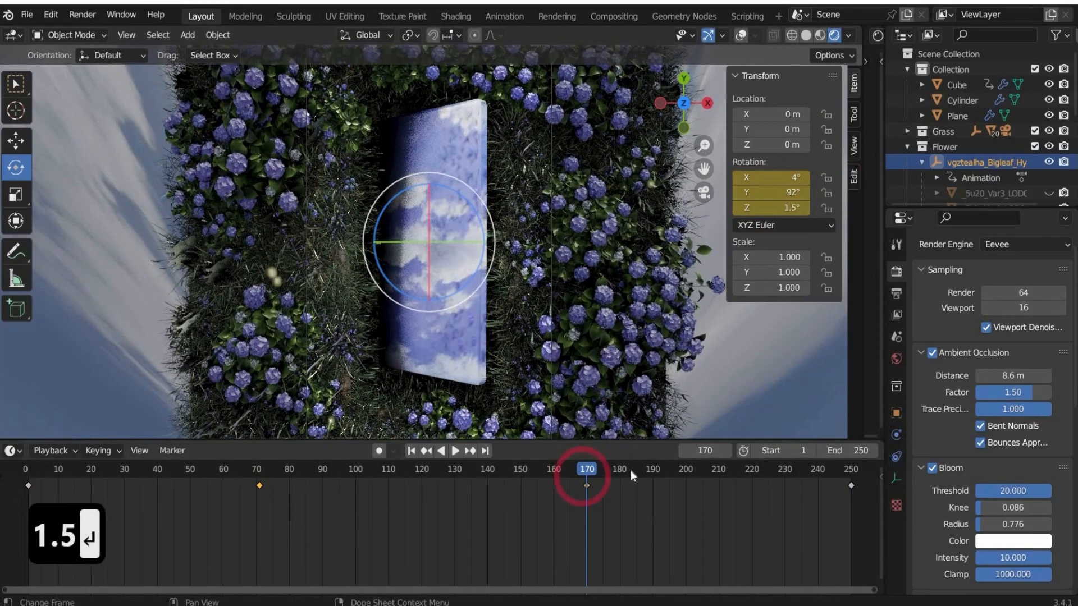
key("shift+Left")
key("space")
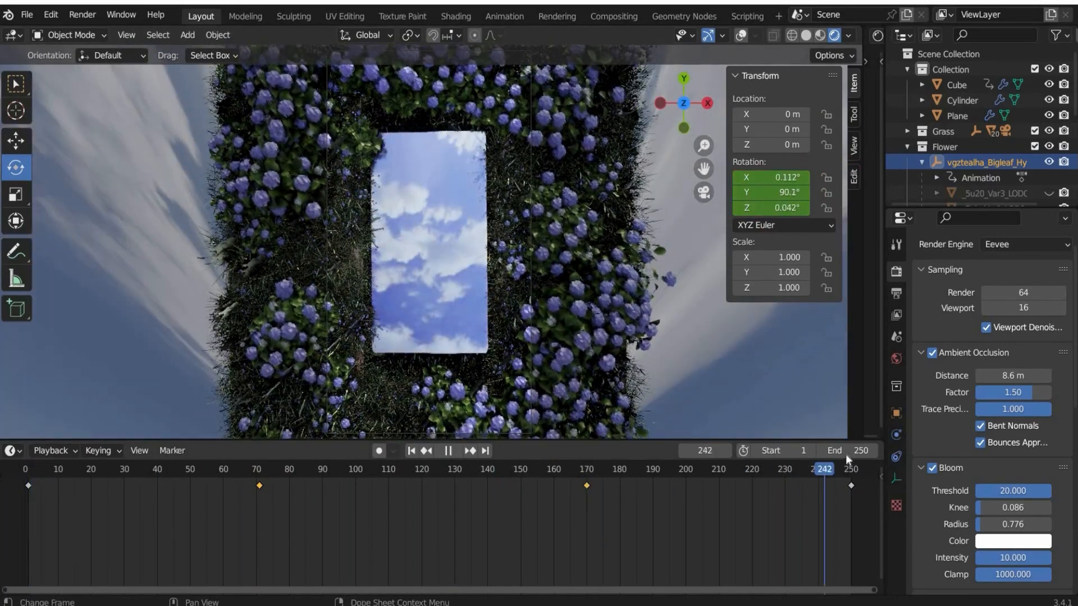
left_click(26, 467)
key("space")
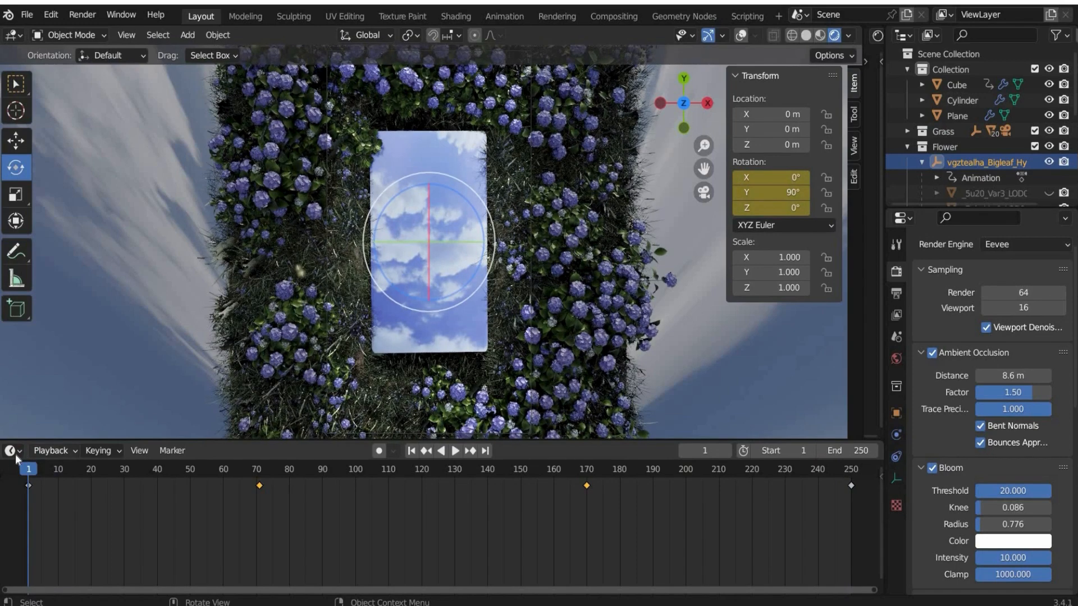
Step: Switch the Timeline area to the Graph Editor and set the hydrangea keyframes' interpolation mode to Linear
left_click(14, 451)
left_click(219, 334)
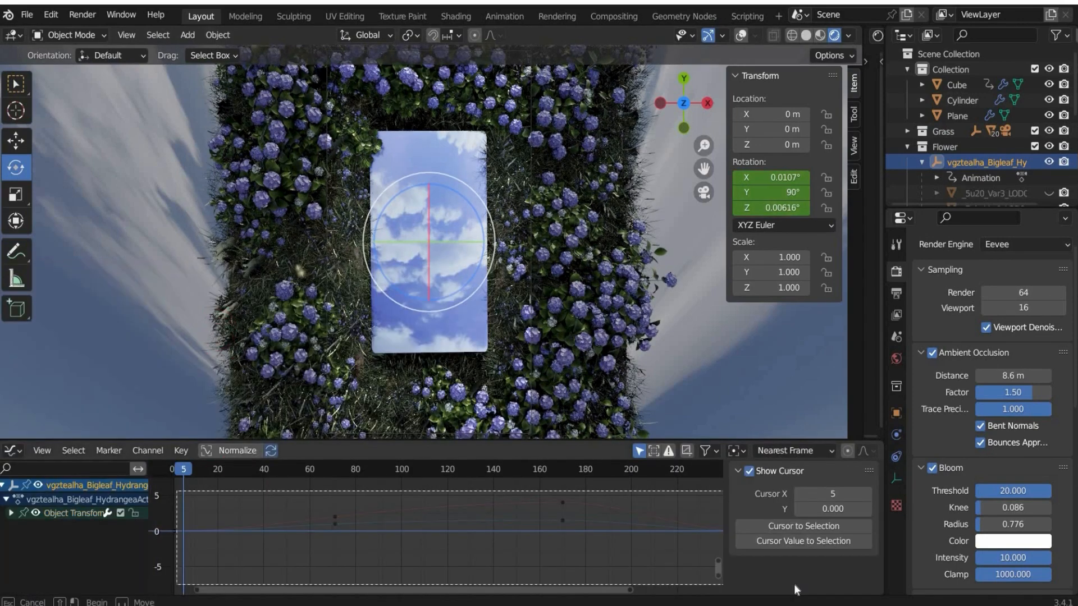
left_click(178, 452)
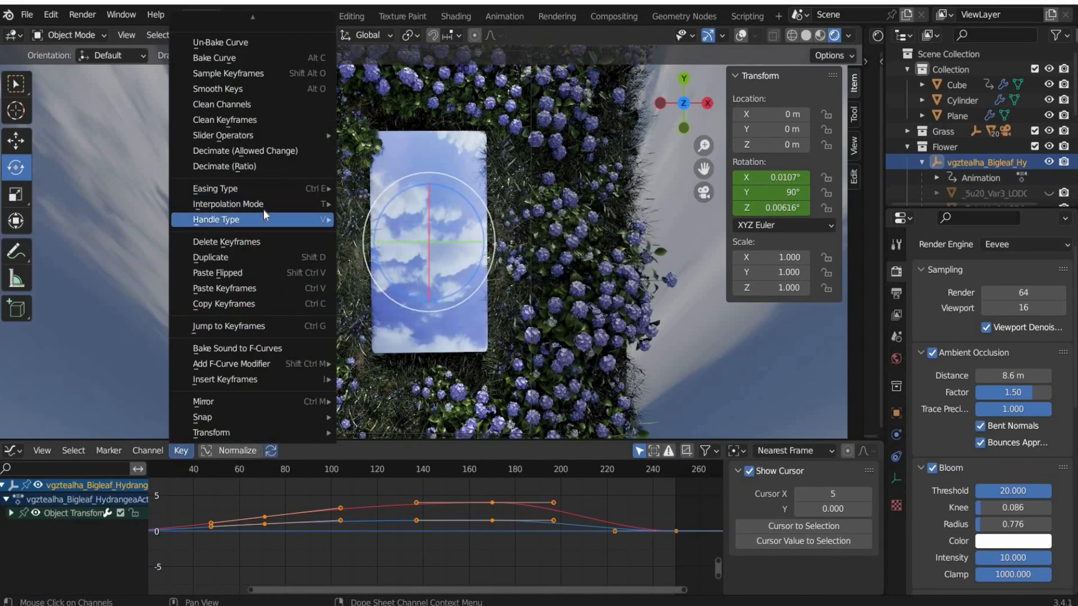
mouse_move(264, 205)
left_click(367, 246)
Step: Frame the Cube's rotation curves, select all their keyframes and set the interpolation mode to Linear
left_click(957, 85)
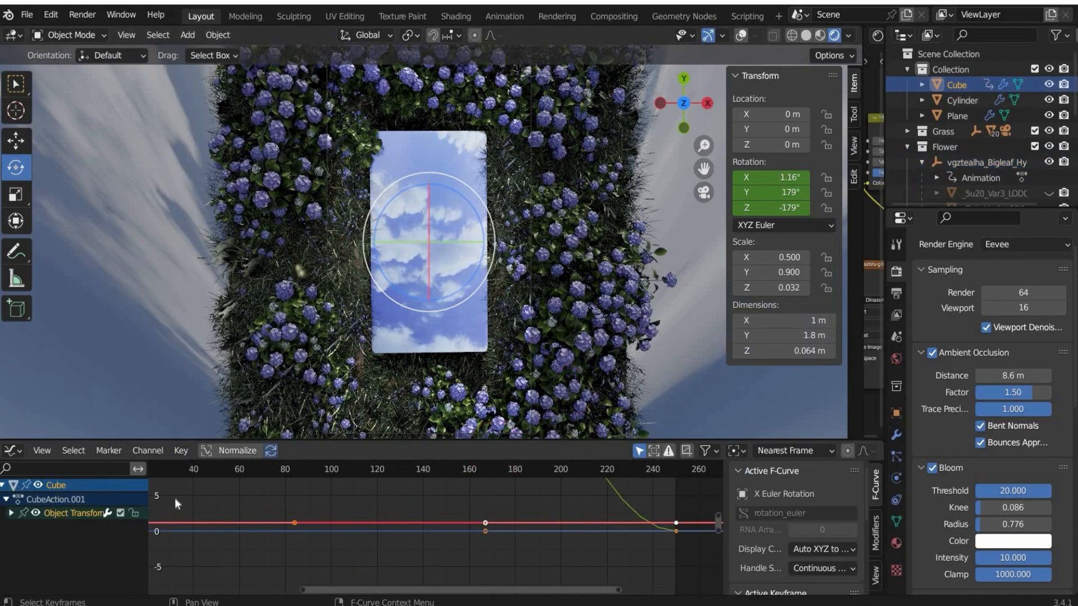
left_click(302, 568)
key("Home")
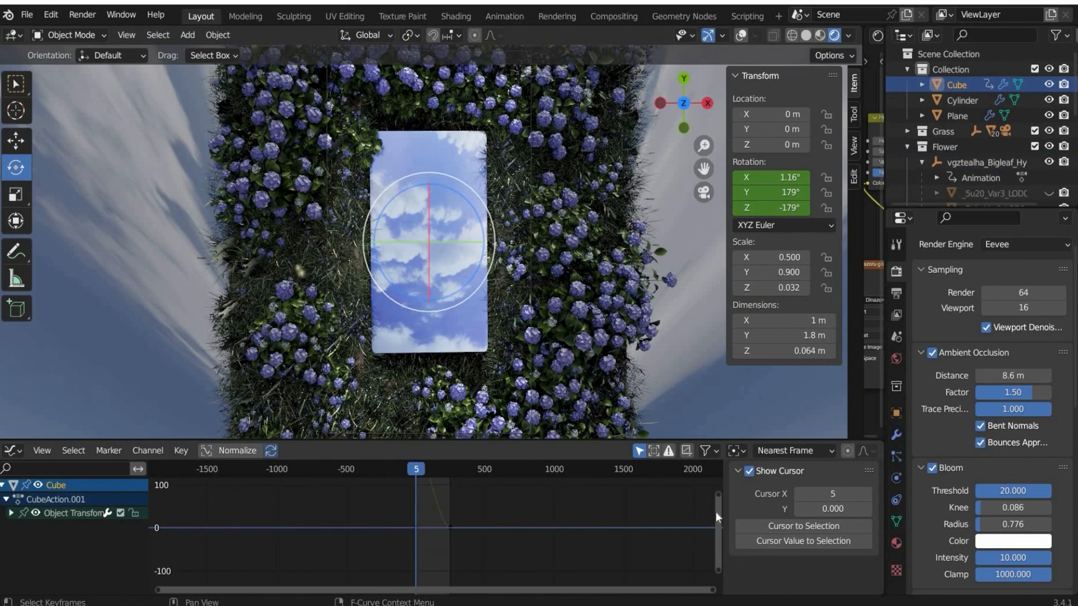
left_click_drag(393, 494, 493, 584)
left_click(181, 451)
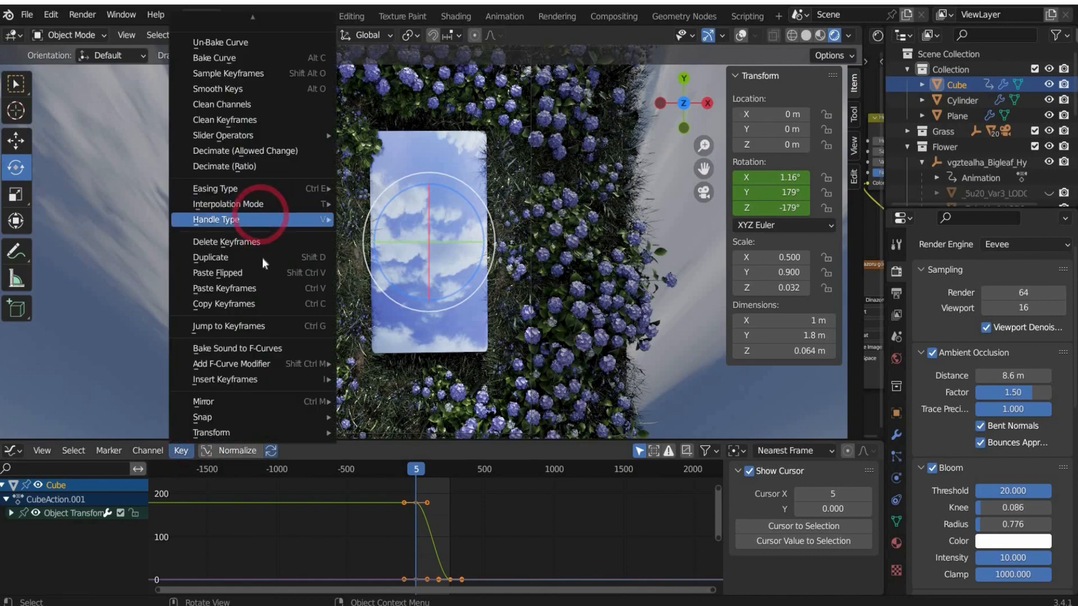
mouse_move(263, 204)
left_click(386, 244)
Step: Switch the Graph Editor area back to the Timeline and play back the Cube's rotation animation
left_click(12, 451)
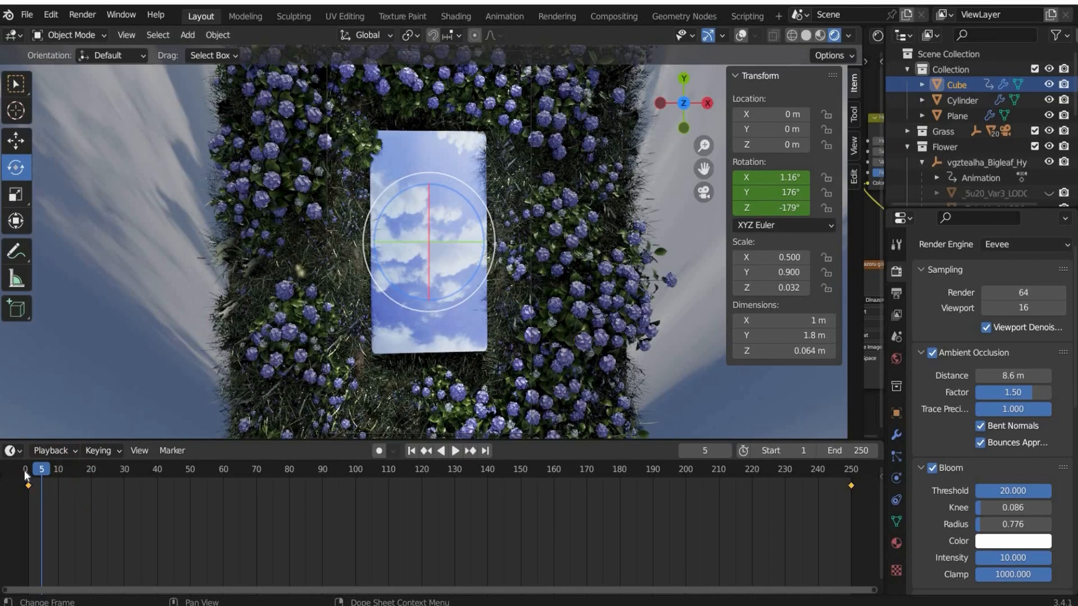
key("space")
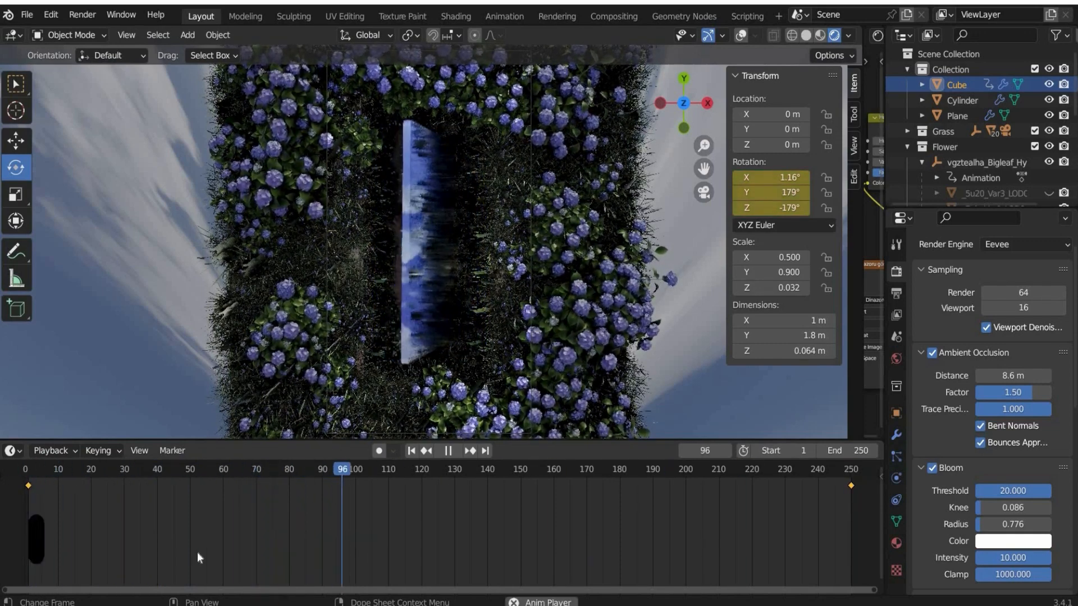
key("space")
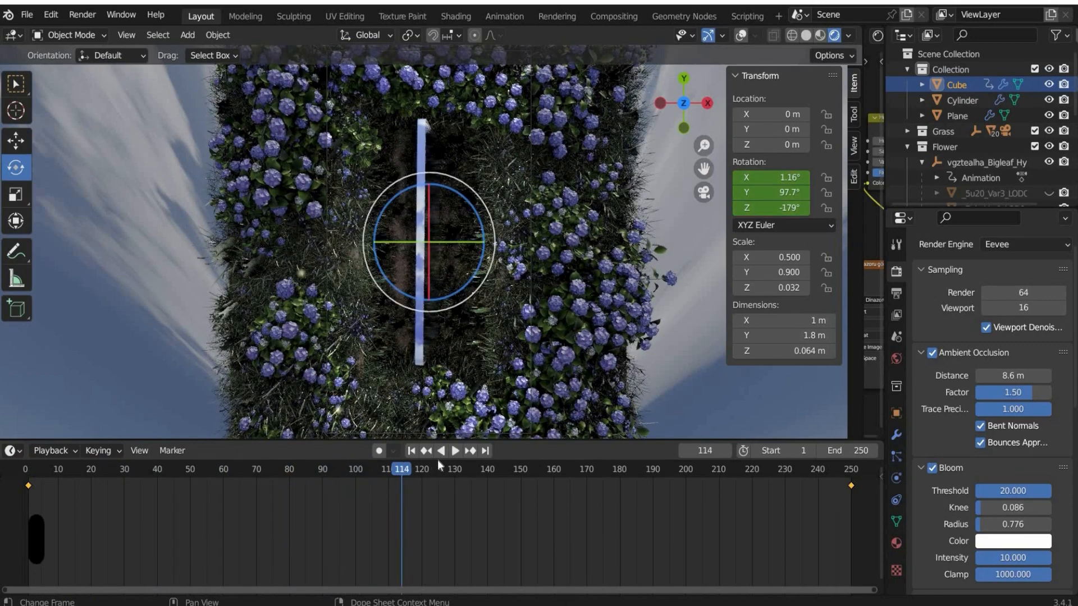
key("space")
key("space")
left_click(544, 462)
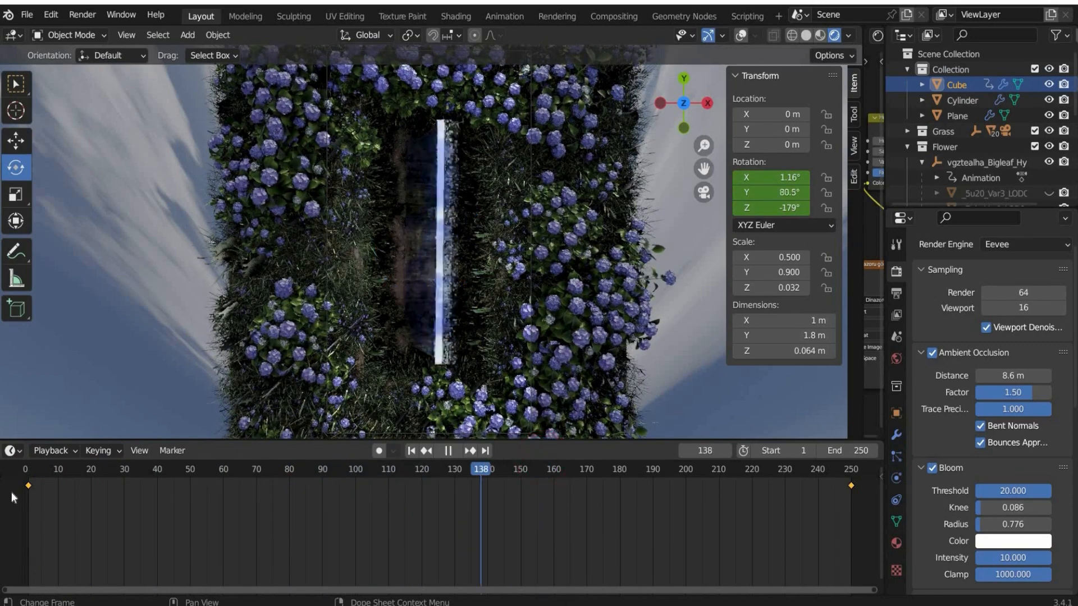